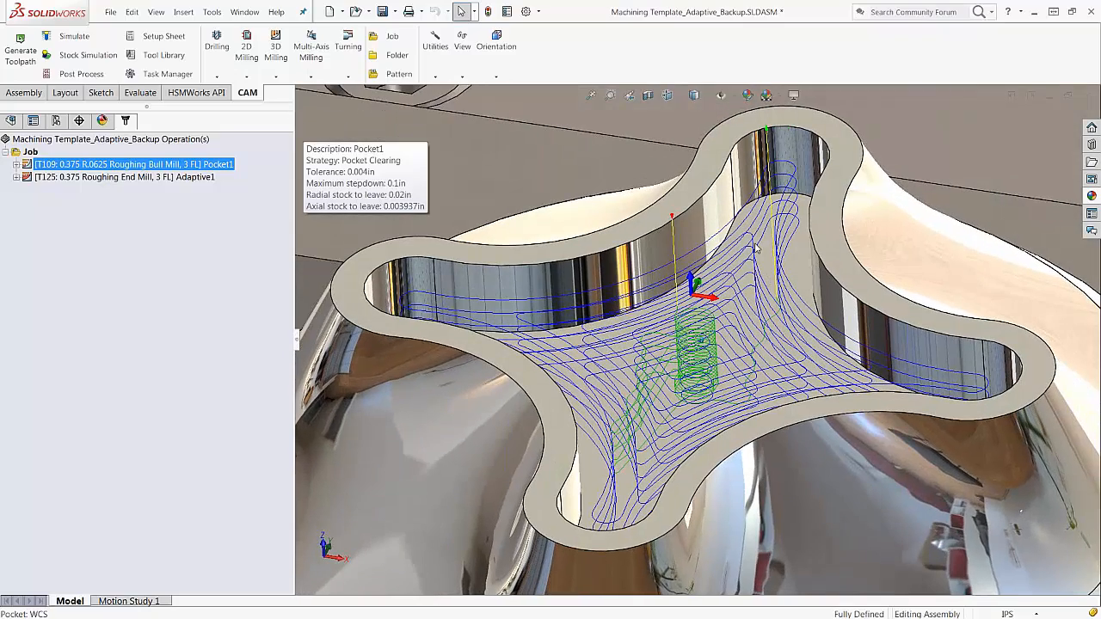
Examine the Pocket1 toolpath along the pocket's arms, walls and central entry from several angles.
middle_drag(808, 233, 797, 234)
scroll(797, 234, down, 5)
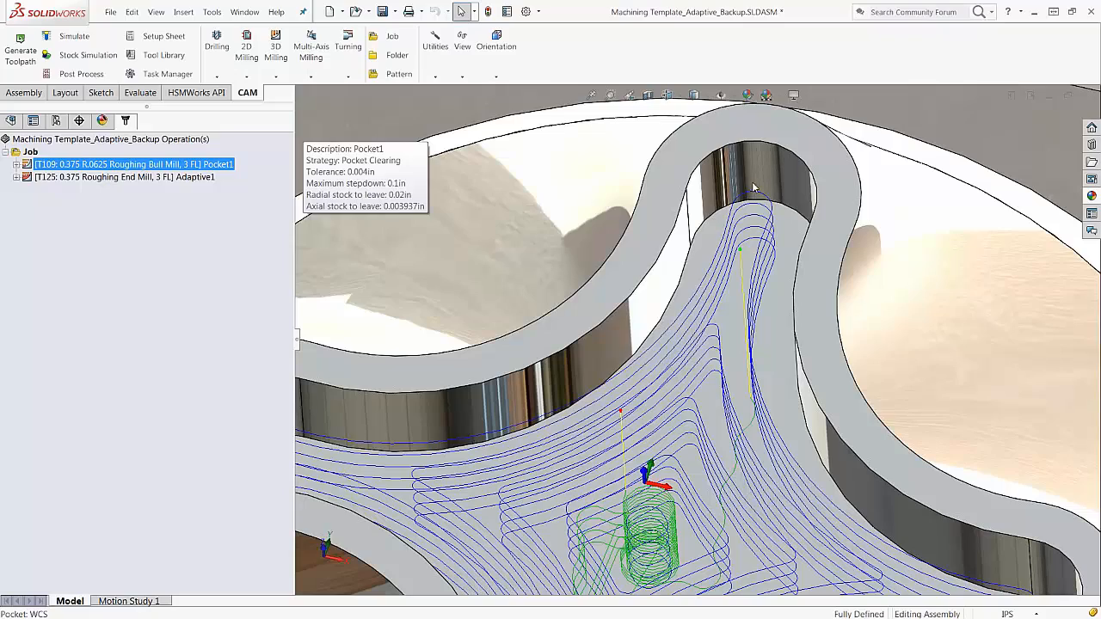
middle_drag(762, 237, 691, 230)
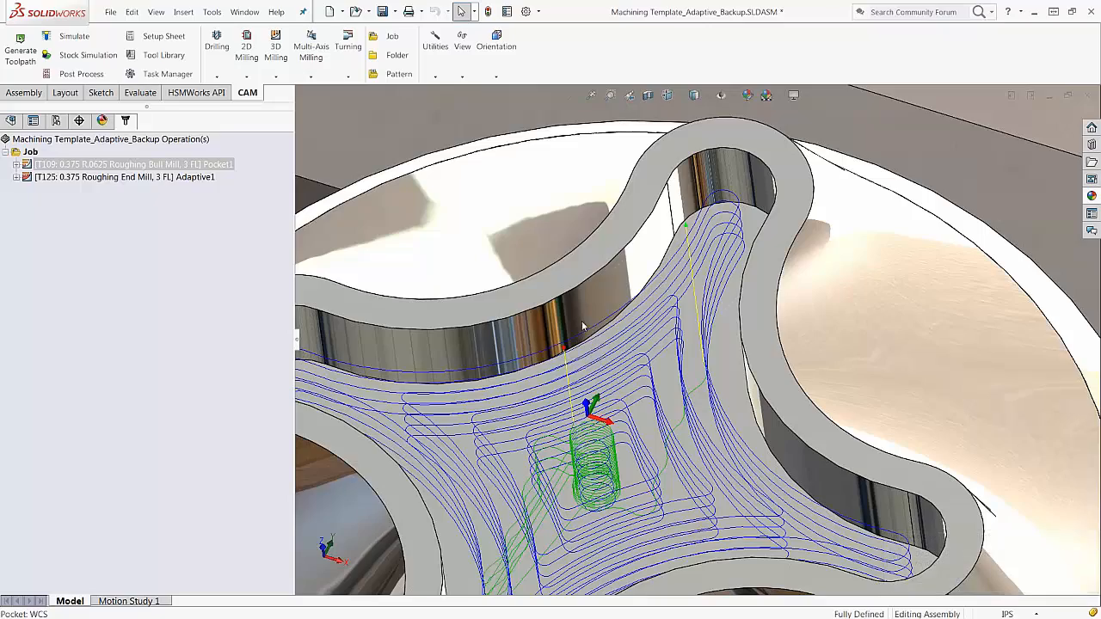
middle_drag(581, 321, 495, 359)
middle_drag(577, 453, 667, 320)
Display the Adaptive1 toolpath and examine its helical entry and the circular passes at the pocket's centre.
click(129, 177)
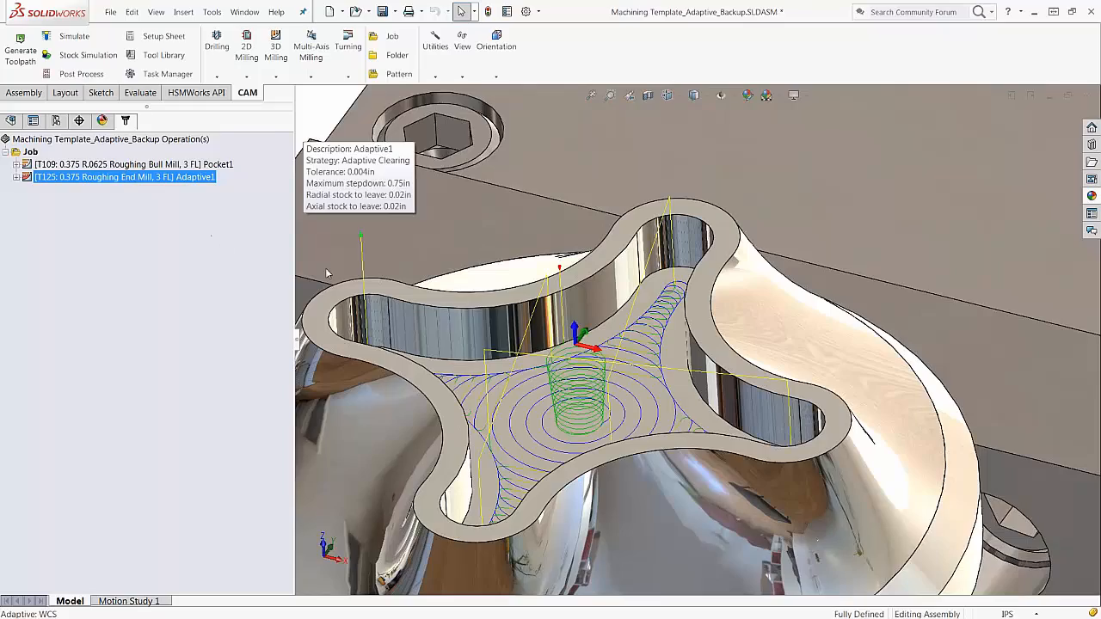
scroll(325, 267, down, 5)
mouse_move(471, 291)
middle_down()
mouse_move(786, 335)
mouse_move(709, 367)
mouse_move(715, 281)
mouse_move(704, 283)
middle_up()
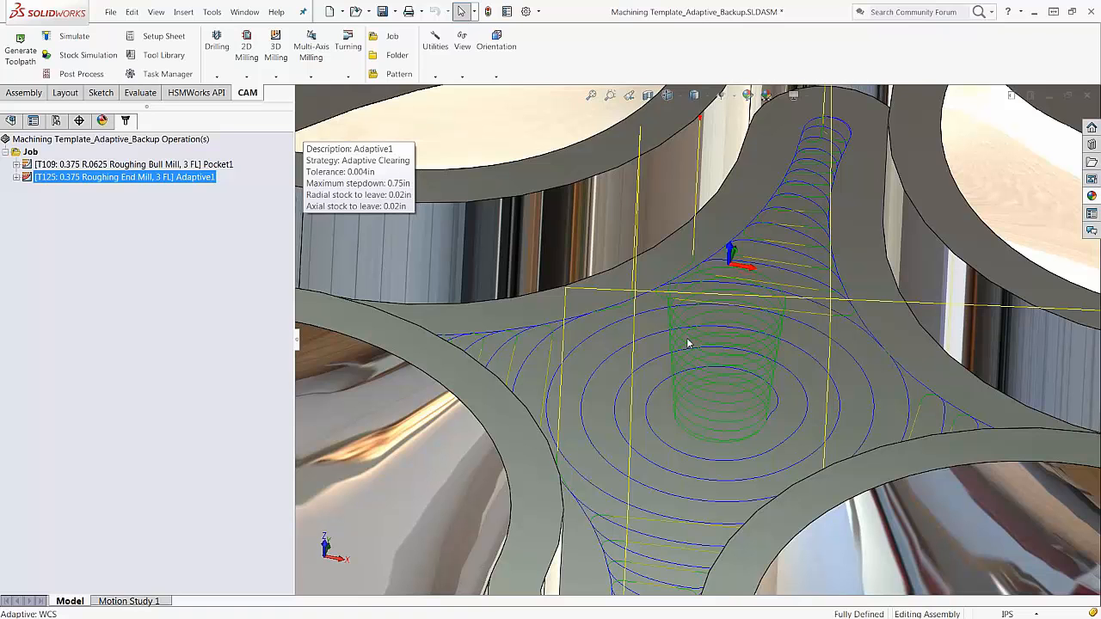
scroll(747, 426, down, 5)
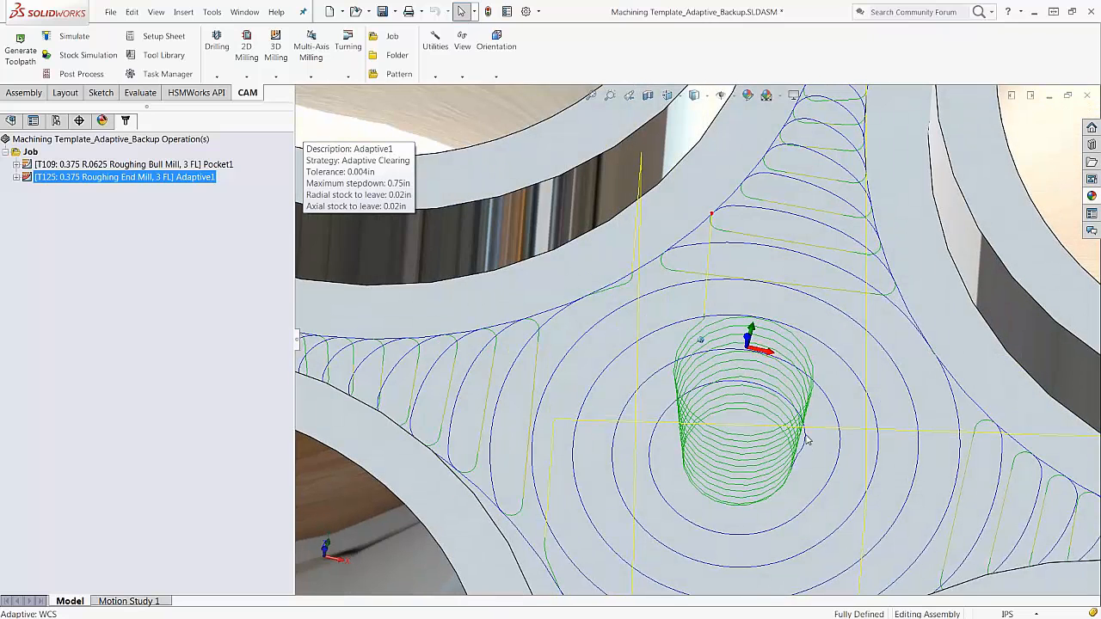
scroll(660, 385, up, 1)
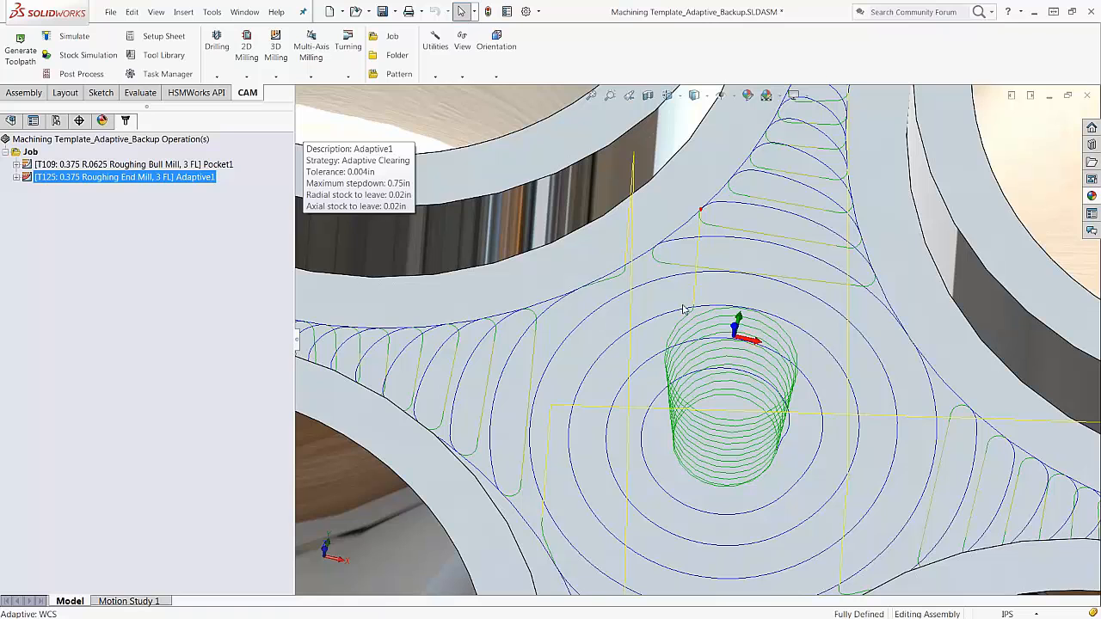
middle_drag(664, 309, 663, 307)
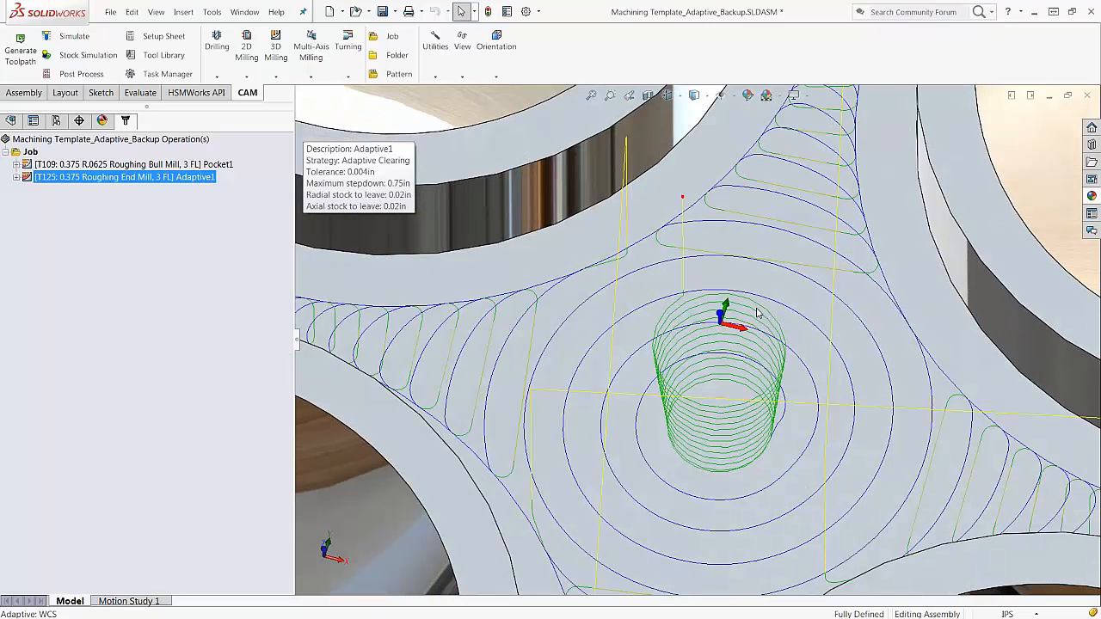
middle_drag(758, 313, 788, 378)
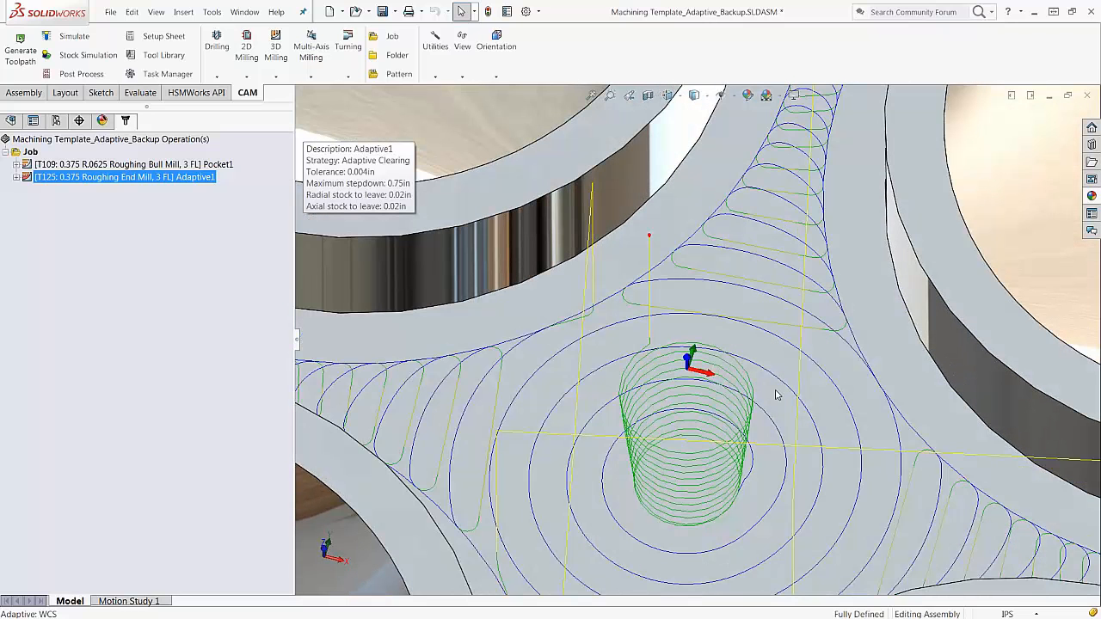
middle_drag(776, 395, 793, 417)
Examine the Adaptive1 passes running into the pocket's narrow rear arm, and return to the isometric view of the part.
middle_drag(793, 362, 765, 501)
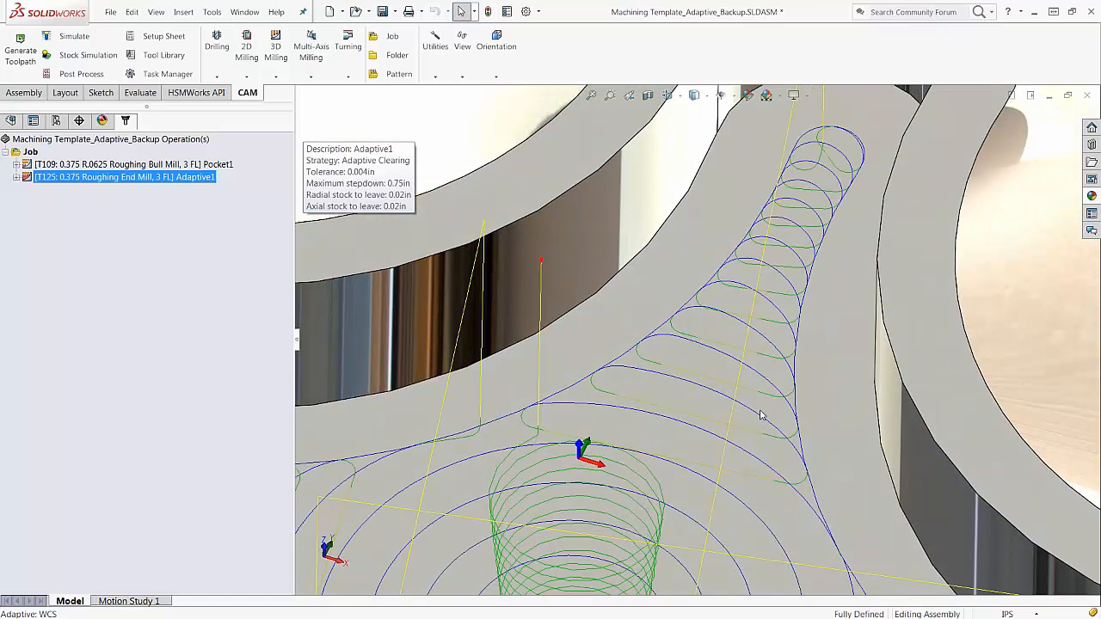
scroll(590, 375, down, 1)
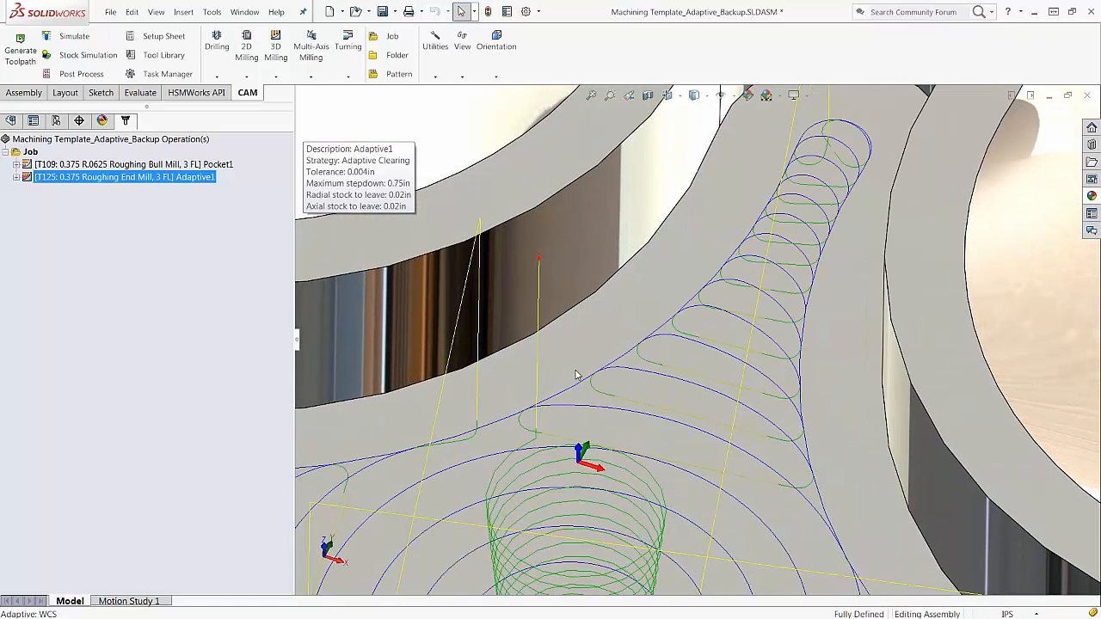
middle_drag(769, 448, 806, 439)
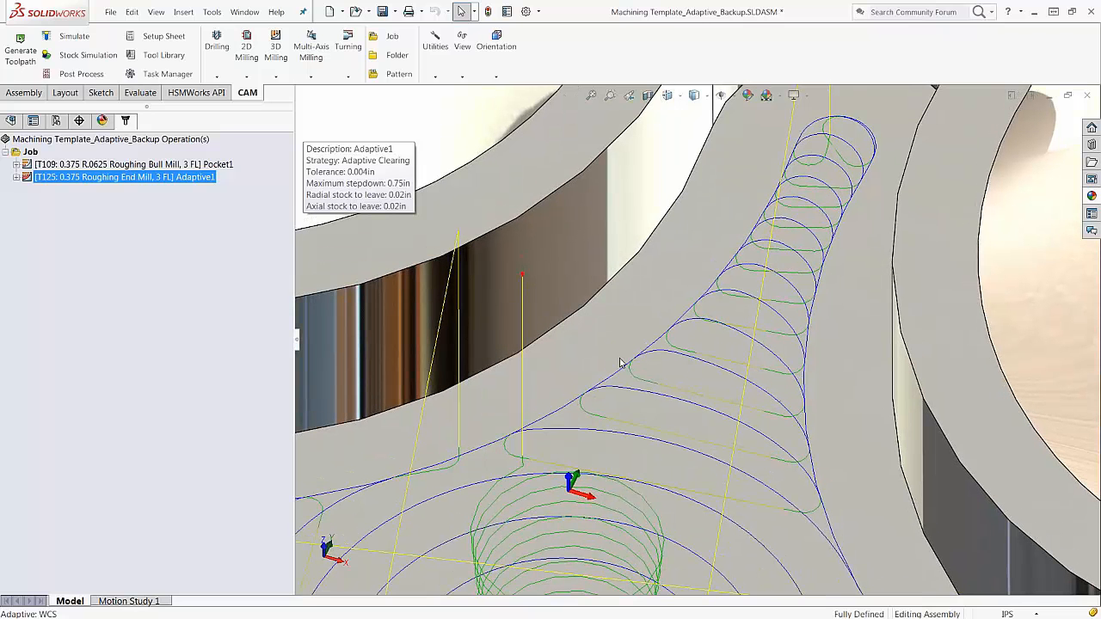
middle_drag(758, 398, 778, 341)
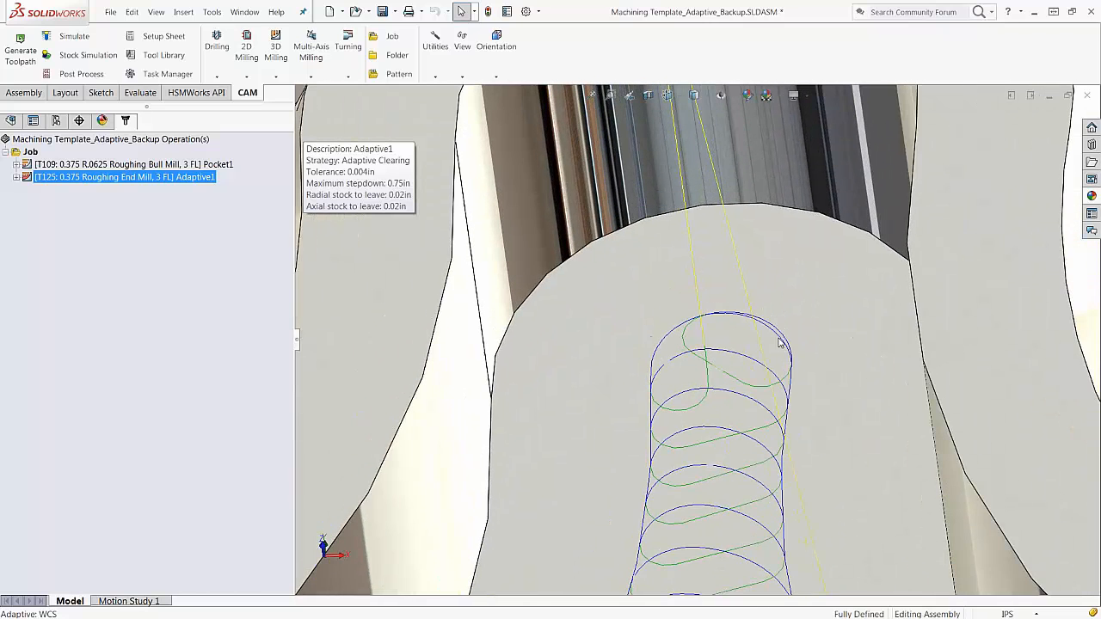
scroll(760, 318, up, 5)
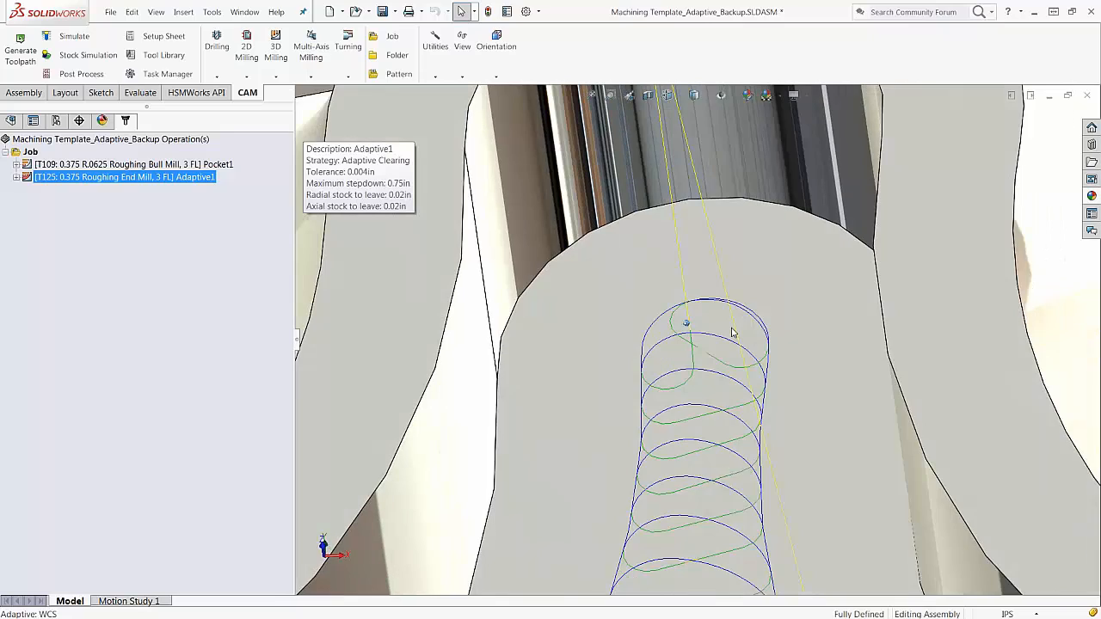
scroll(707, 355, up, 4)
middle_drag(707, 354, 687, 352)
mouse_move(804, 195)
middle_down()
mouse_move(814, 214)
mouse_move(752, 402)
middle_up()
scroll(752, 402, up, 4)
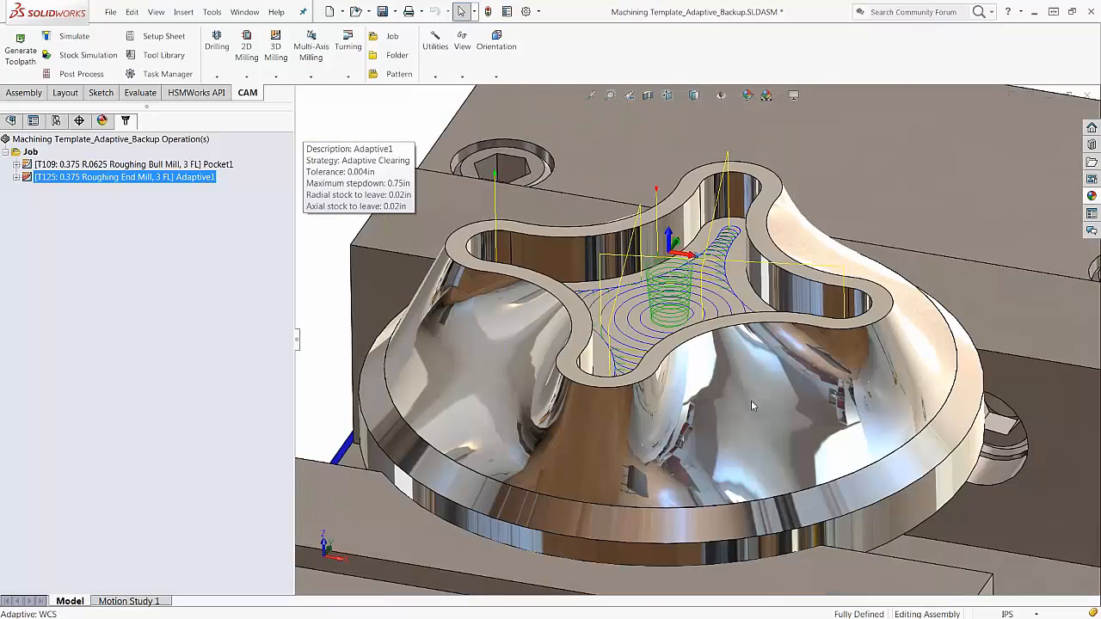
key(ctrl+7)
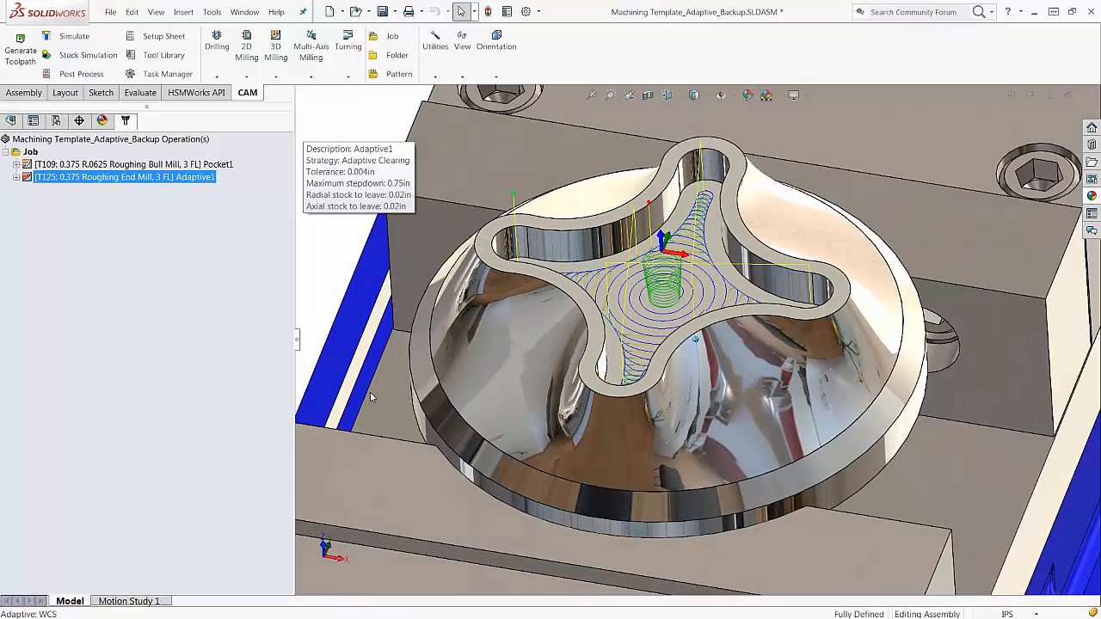
Delete both the Pocket1 and Adaptive1 operations from the job.
click(163, 253)
drag(161, 200, 109, 164)
right_click(109, 164)
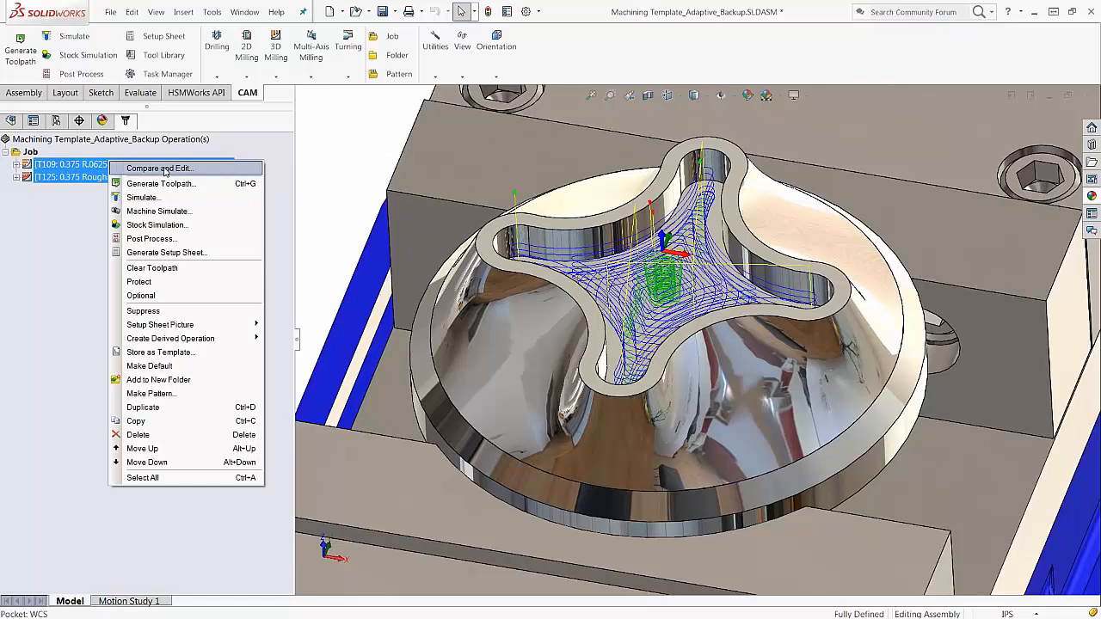
click(142, 435)
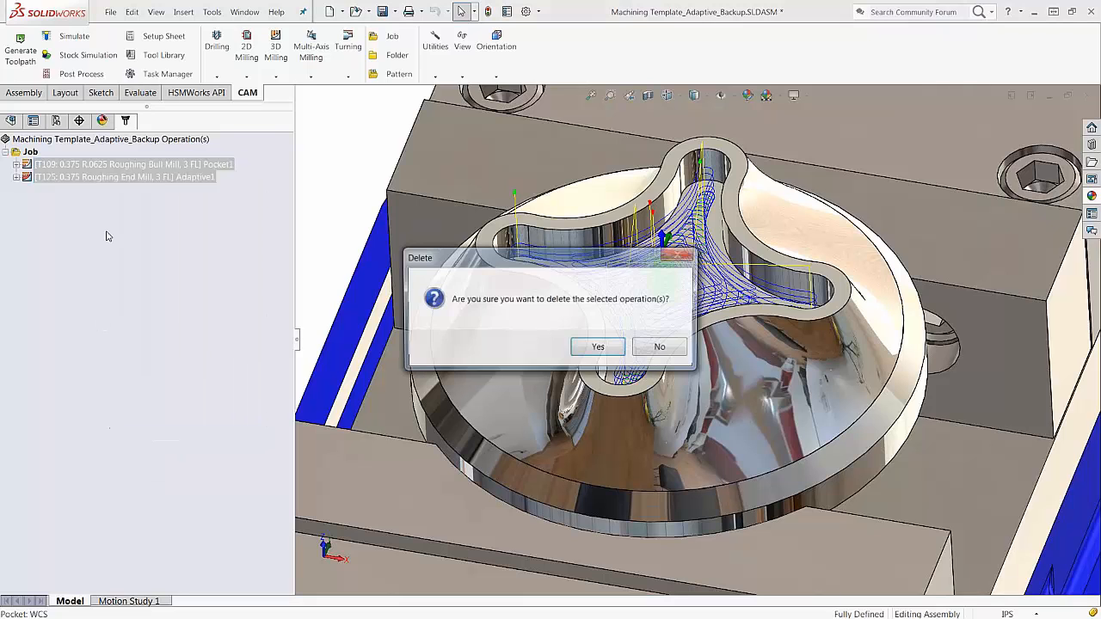
click(587, 348)
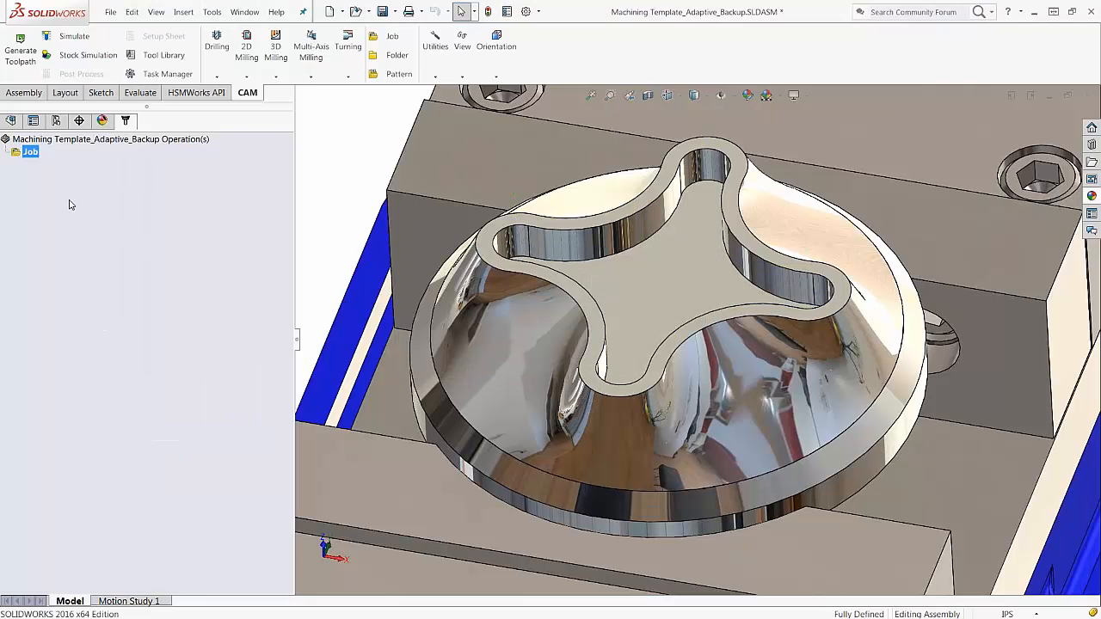
Create a new 3D Adaptive Clearing operation in the job.
click(258, 249)
middle_drag(319, 230, 314, 137)
click(275, 76)
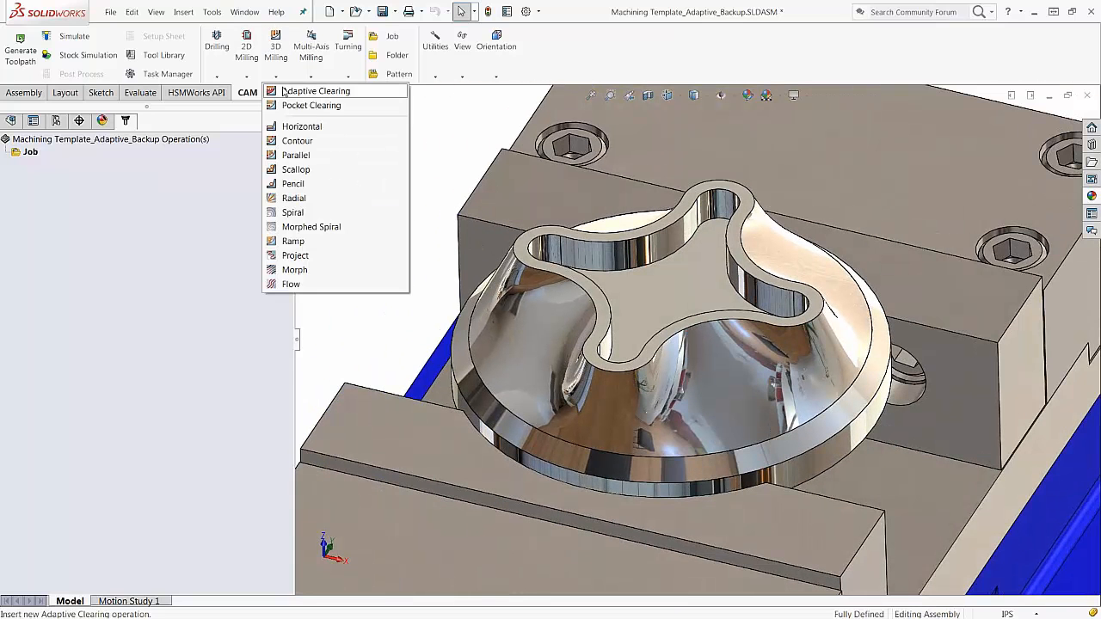
click(286, 95)
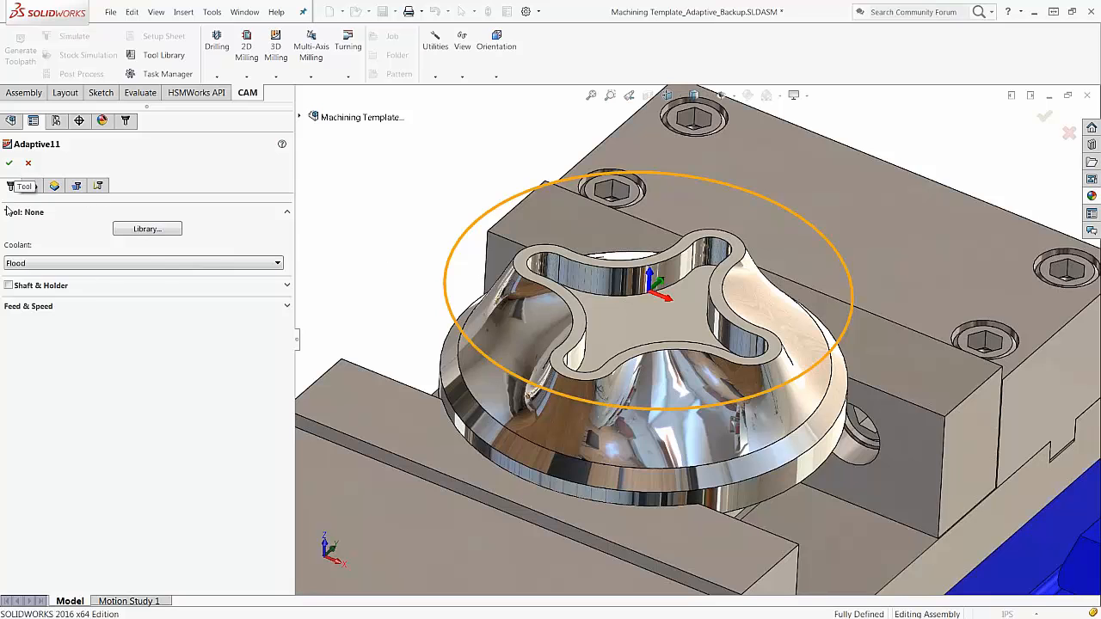
Open the tool library for the adaptive operation and browse the tools and holders in the Aluminum library and another saved library.
click(147, 229)
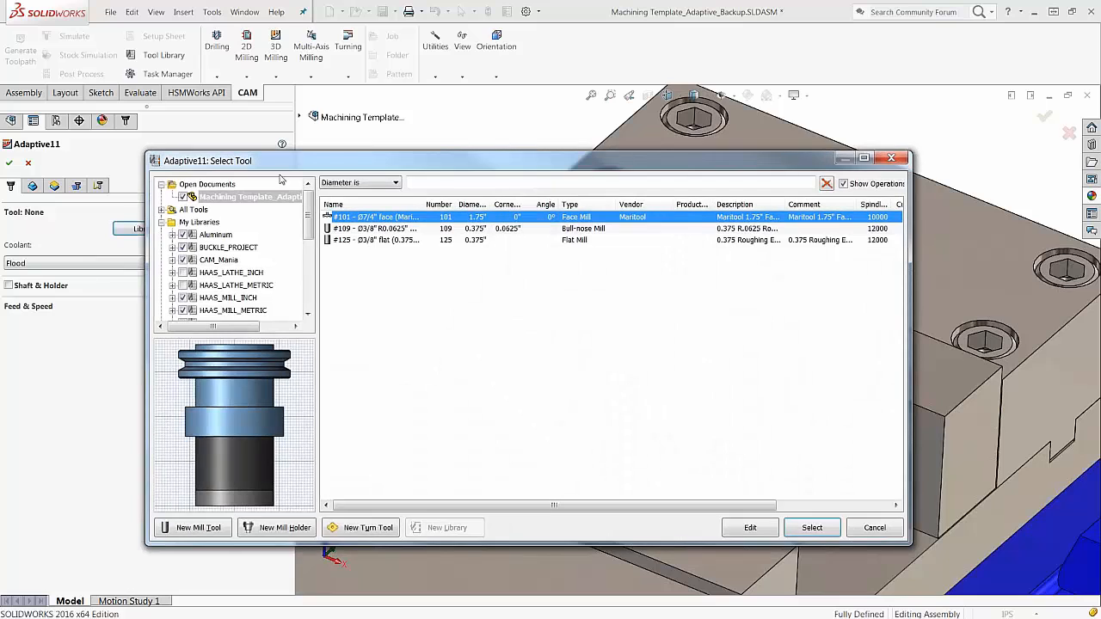
drag(271, 161, 239, 141)
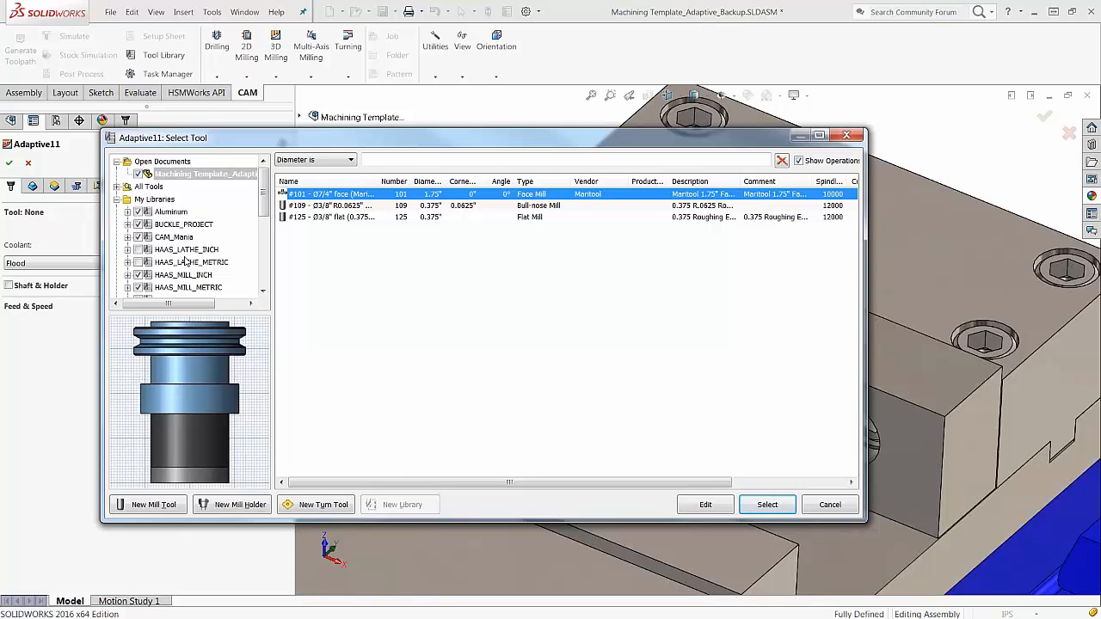
click(171, 212)
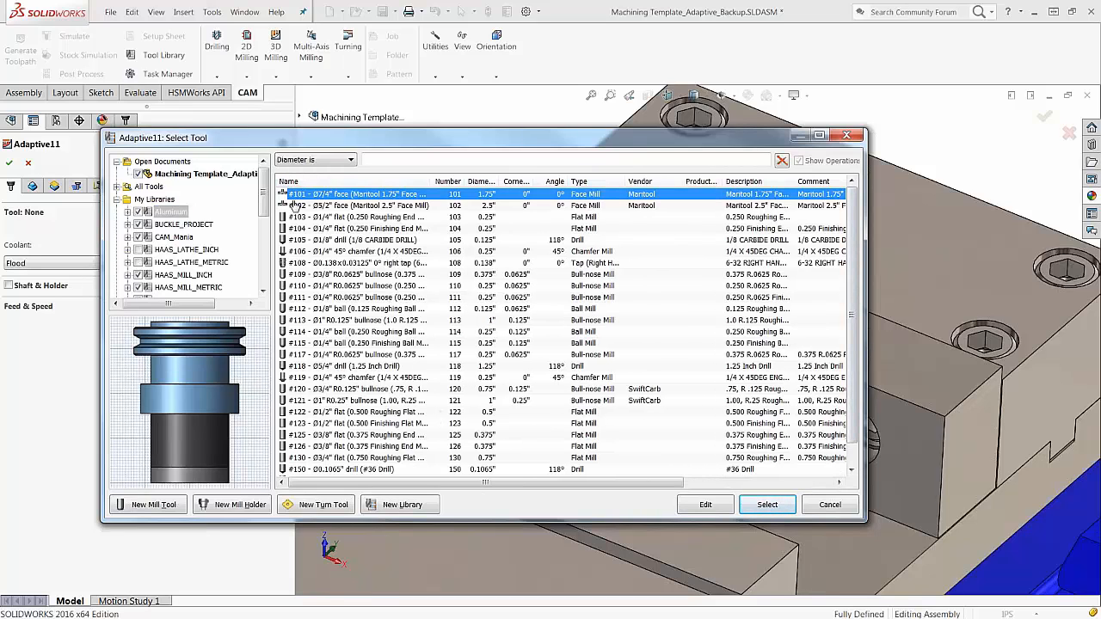
mouse_move(264, 199)
mouse_down()
mouse_move(276, 273)
mouse_move(264, 219)
mouse_up()
click(246, 226)
scroll(245, 226, up, 3)
click(387, 308)
scroll(401, 335, down, 1)
scroll(401, 336, up, 1)
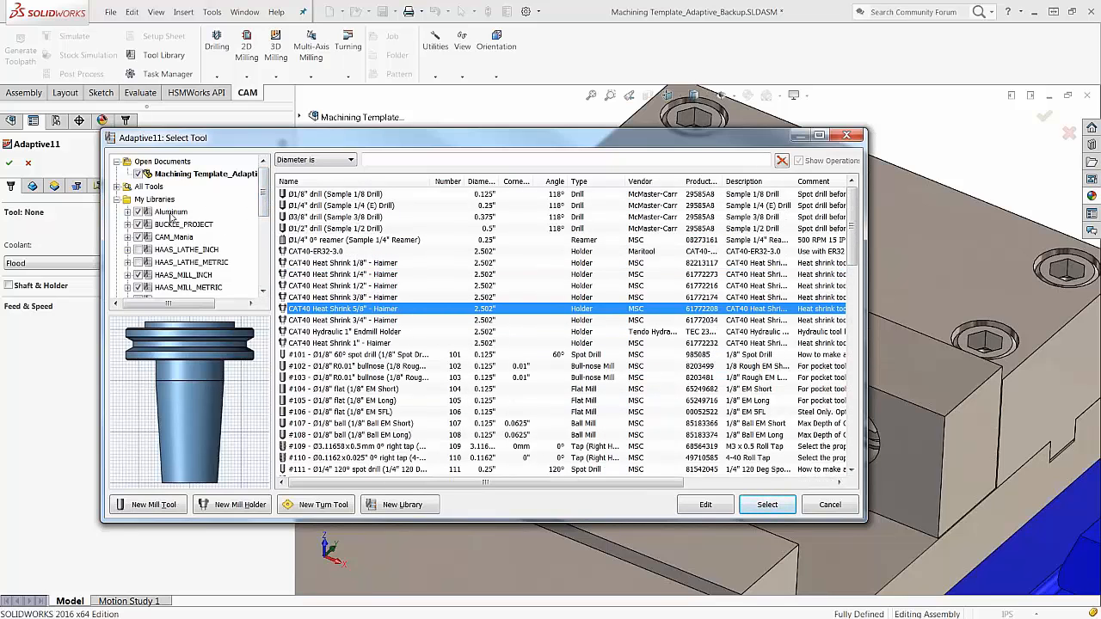
Assign the open document's #109 3/8" R0.0625" bull-nose mill to the adaptive operation and inspect the tool above the pocket.
click(200, 174)
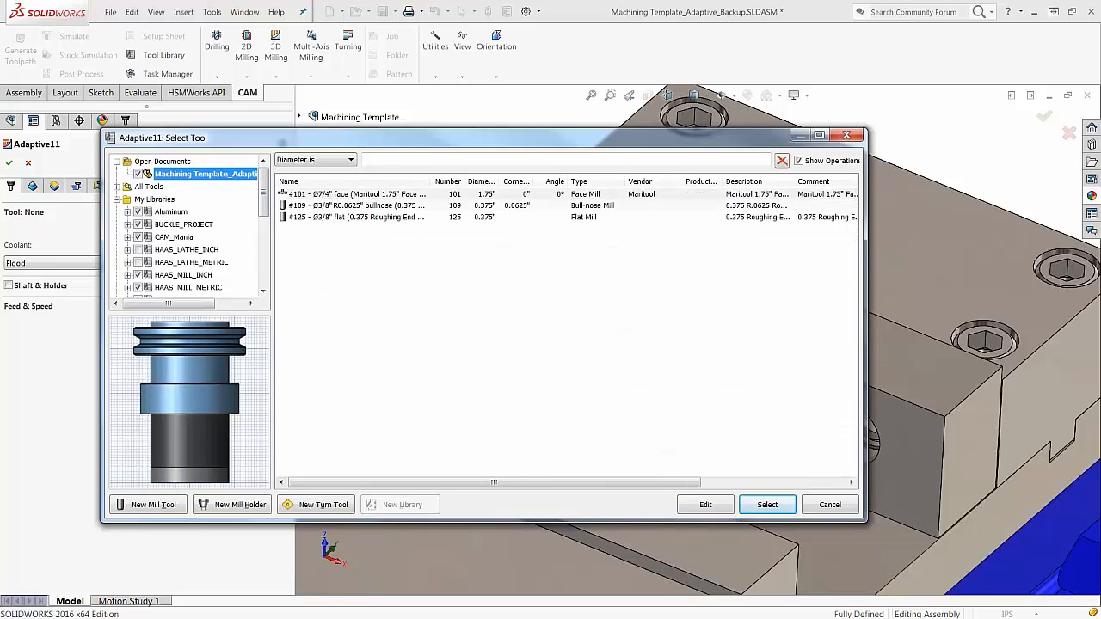
click(340, 213)
drag(384, 140, 395, 140)
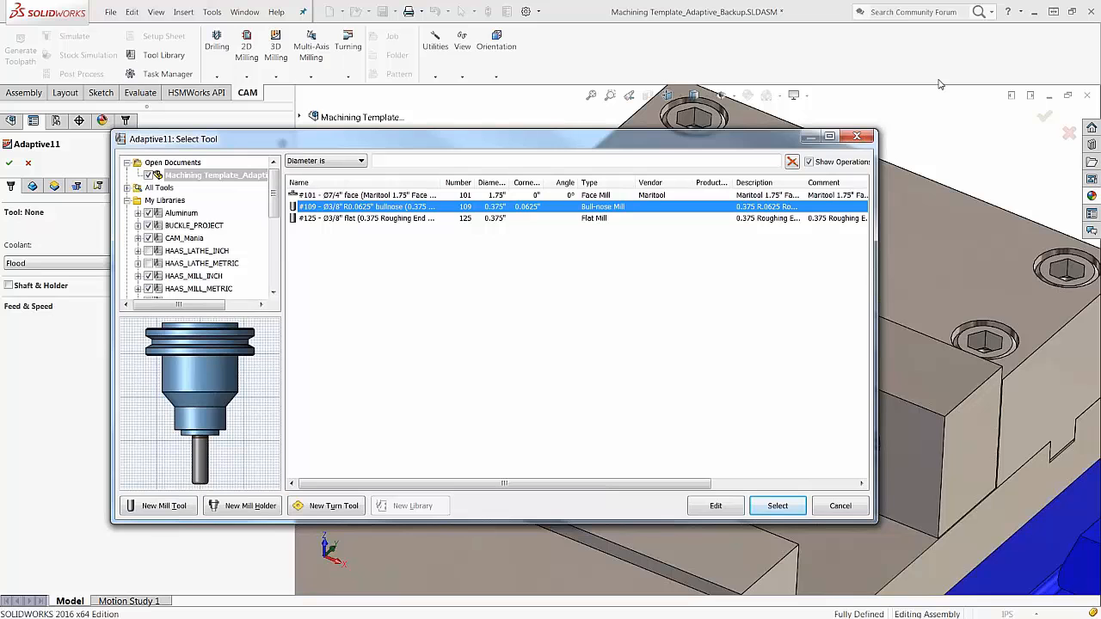
click(779, 508)
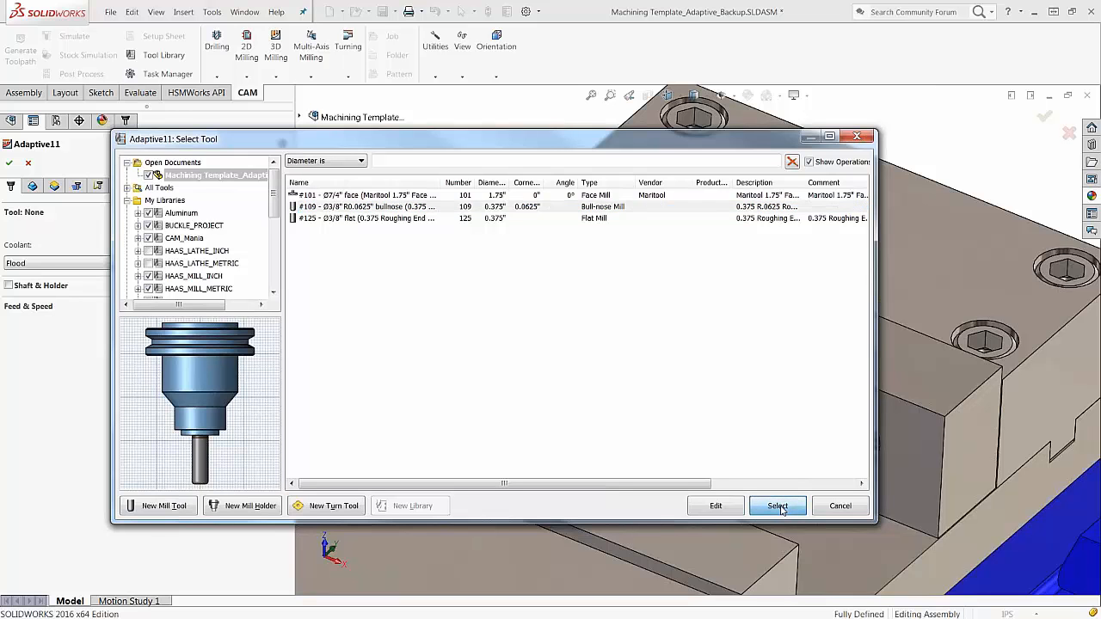
middle_drag(674, 267, 594, 264)
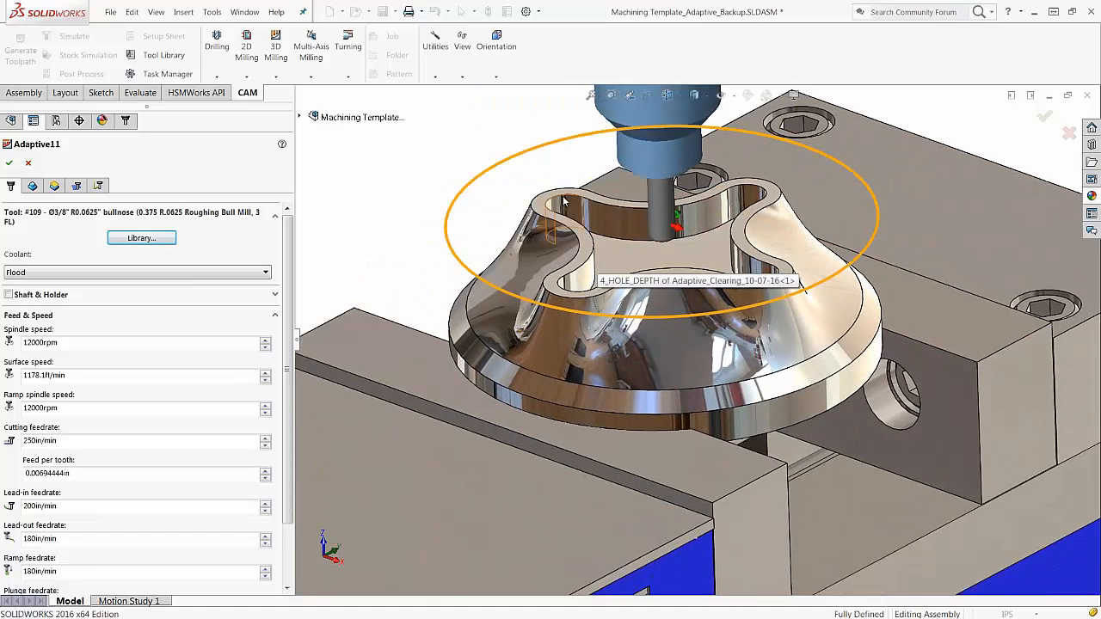
scroll(406, 244, down, 1)
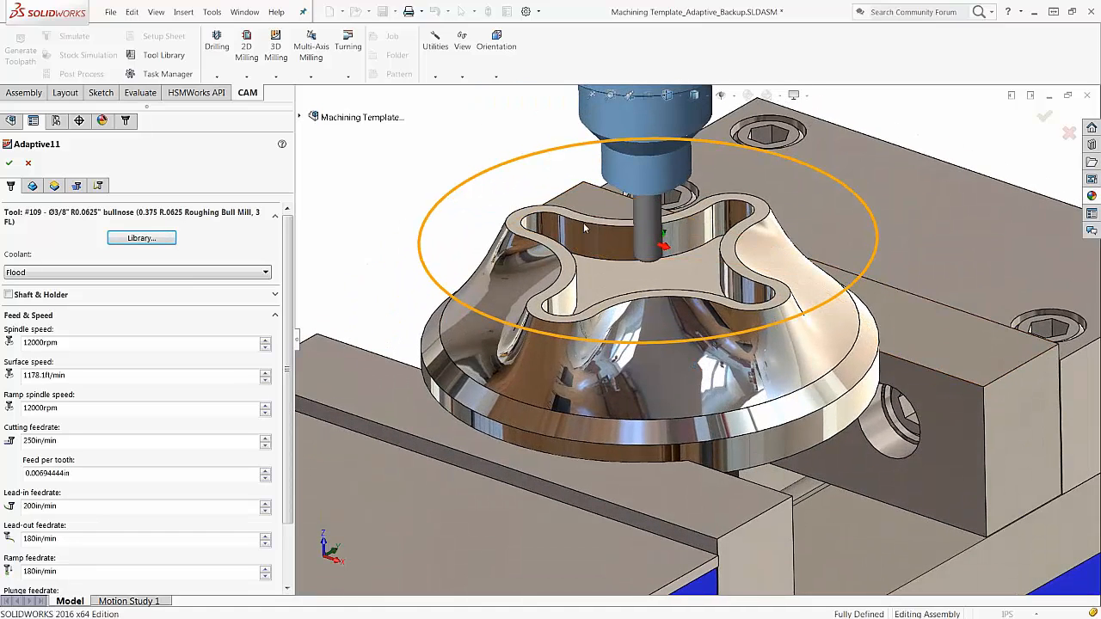
middle_drag(587, 234, 645, 360)
Change the adaptive operation's tool to the #101 Maritool 1.75" face mill and inspect its size against the pocket.
click(136, 240)
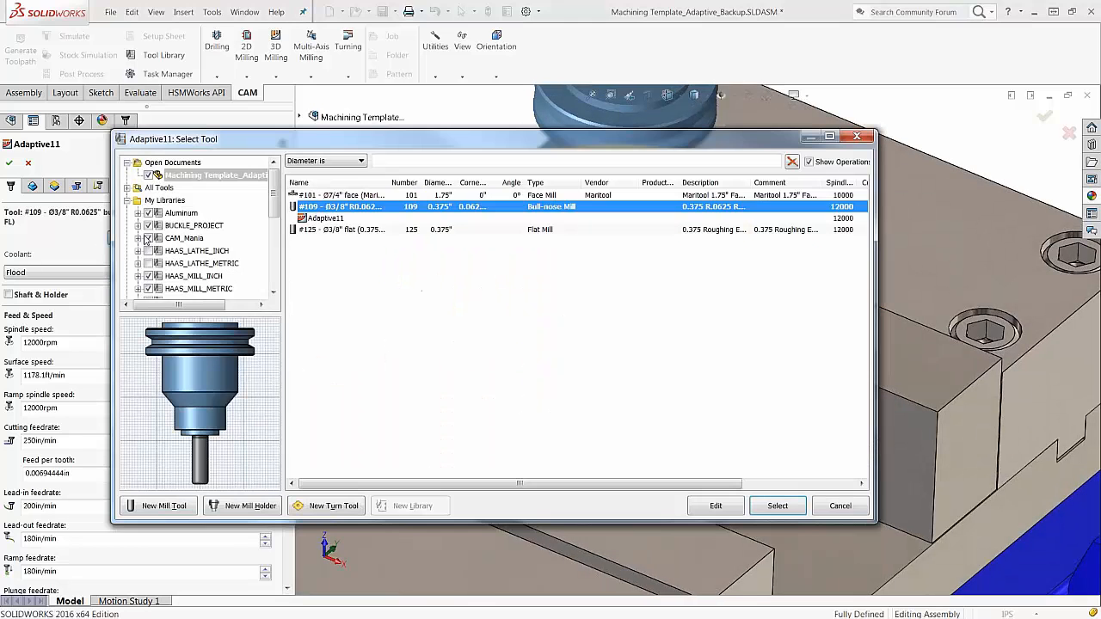
click(353, 196)
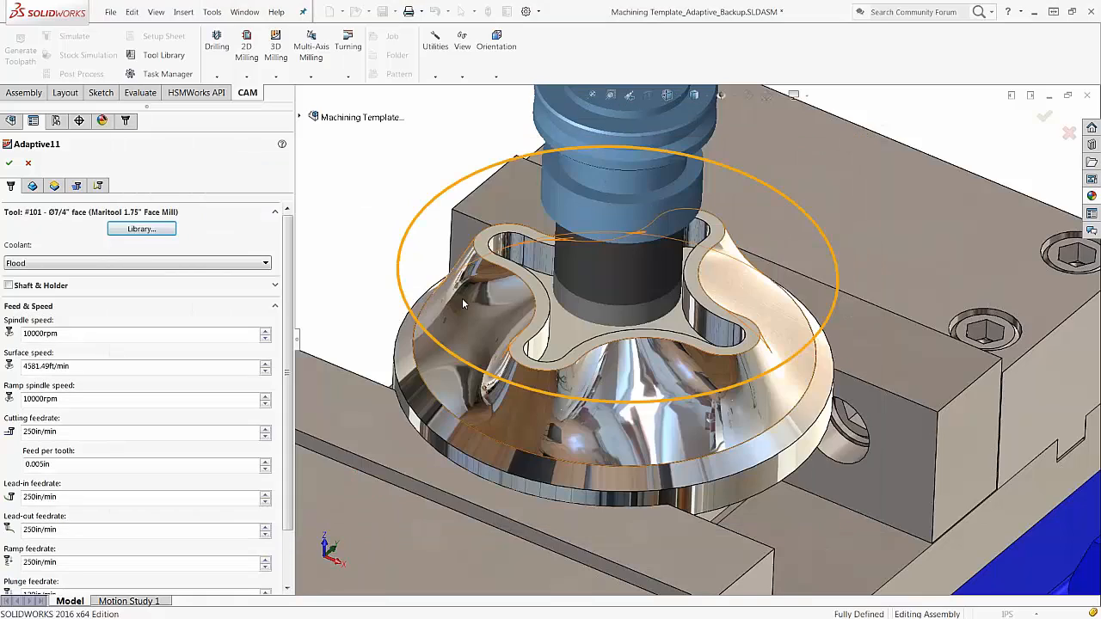
scroll(462, 300, down, 2)
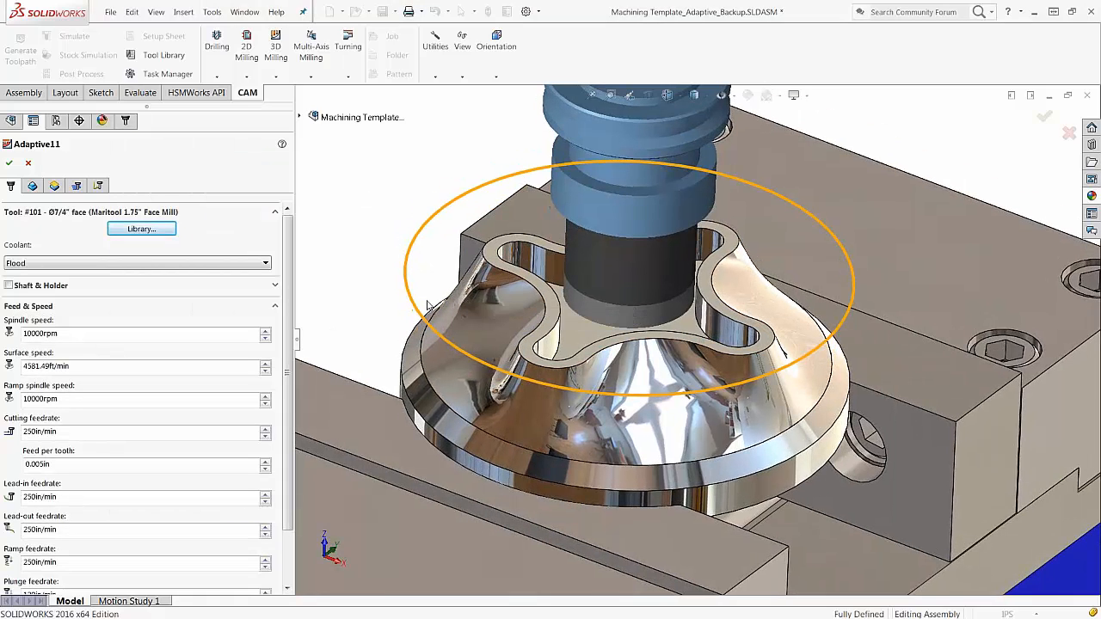
scroll(483, 297, down, 2)
middle_drag(577, 271, 654, 347)
scroll(631, 312, down, 1)
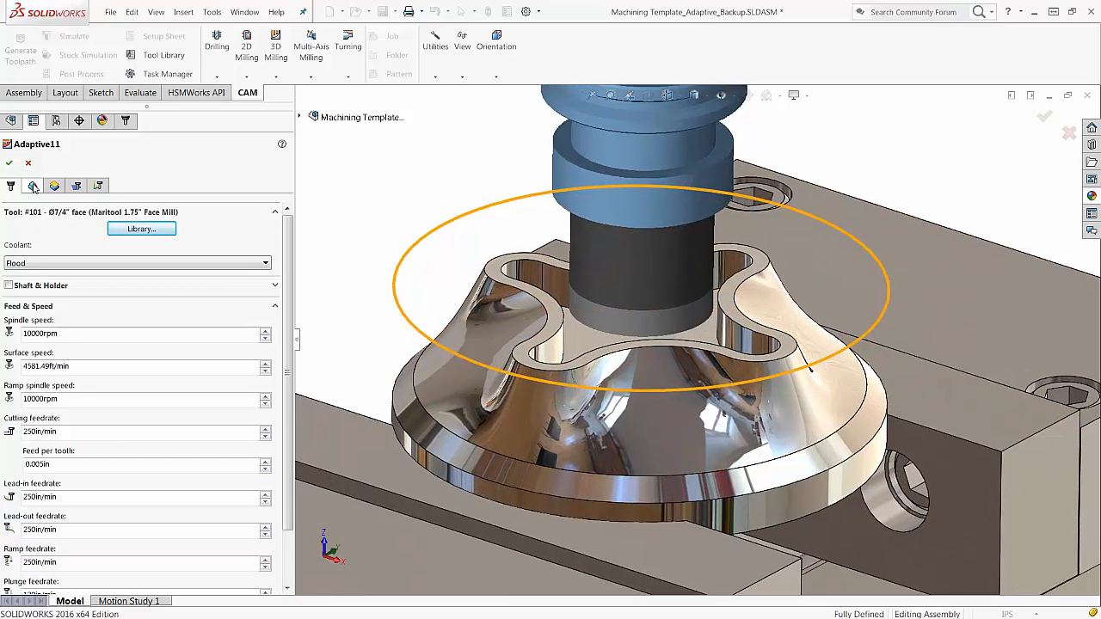
Set the adaptive operation's bottom height to From Model Top, keeping the top height at From Stock Top.
click(35, 187)
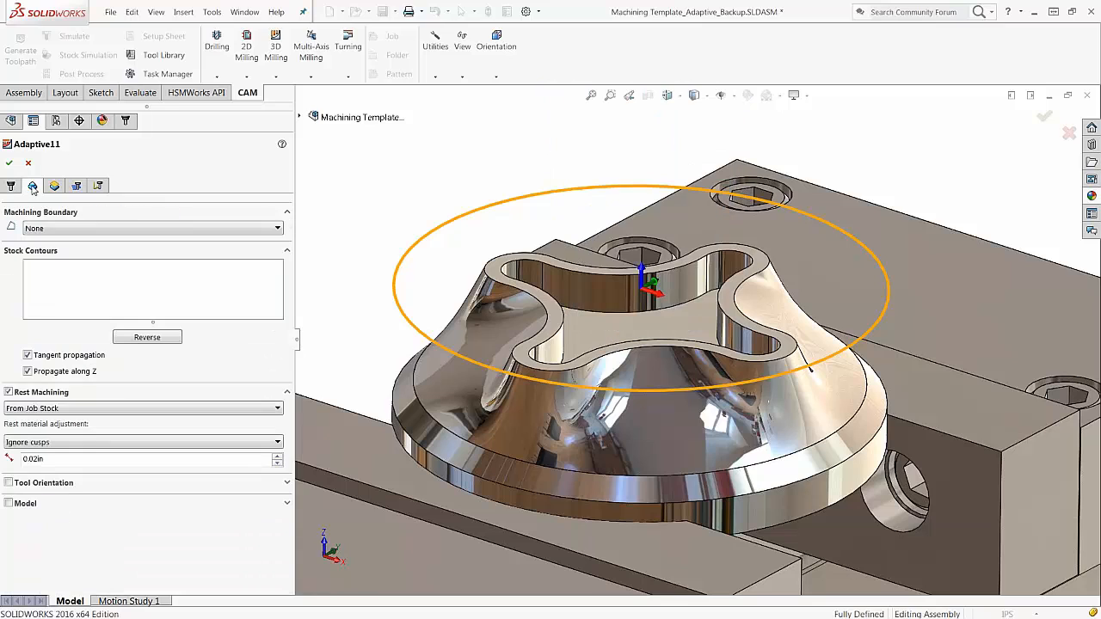
click(54, 187)
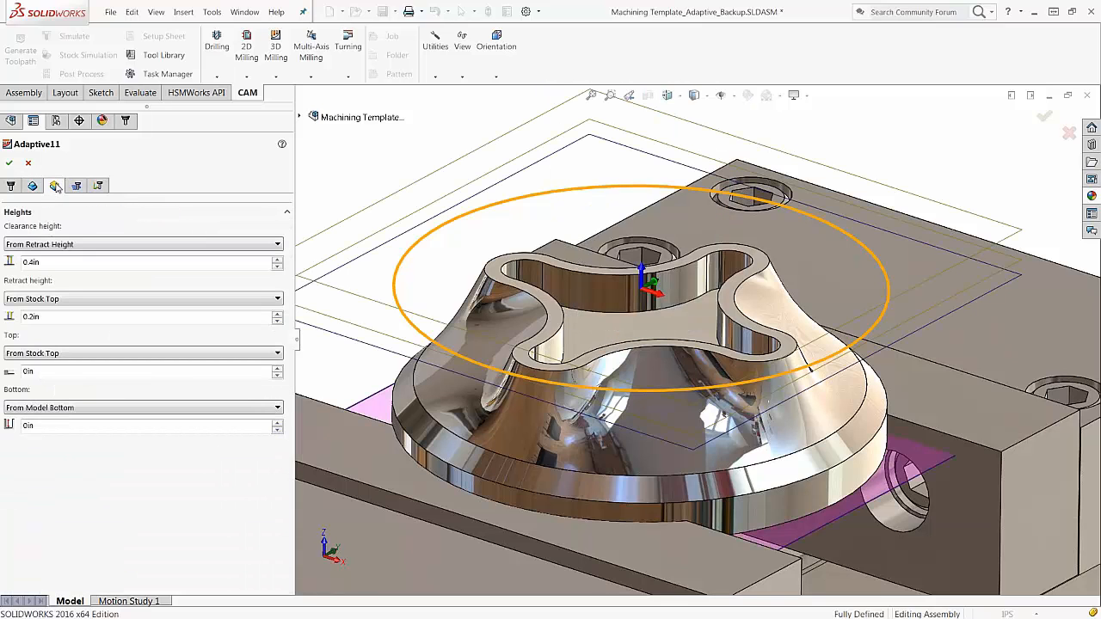
click(116, 408)
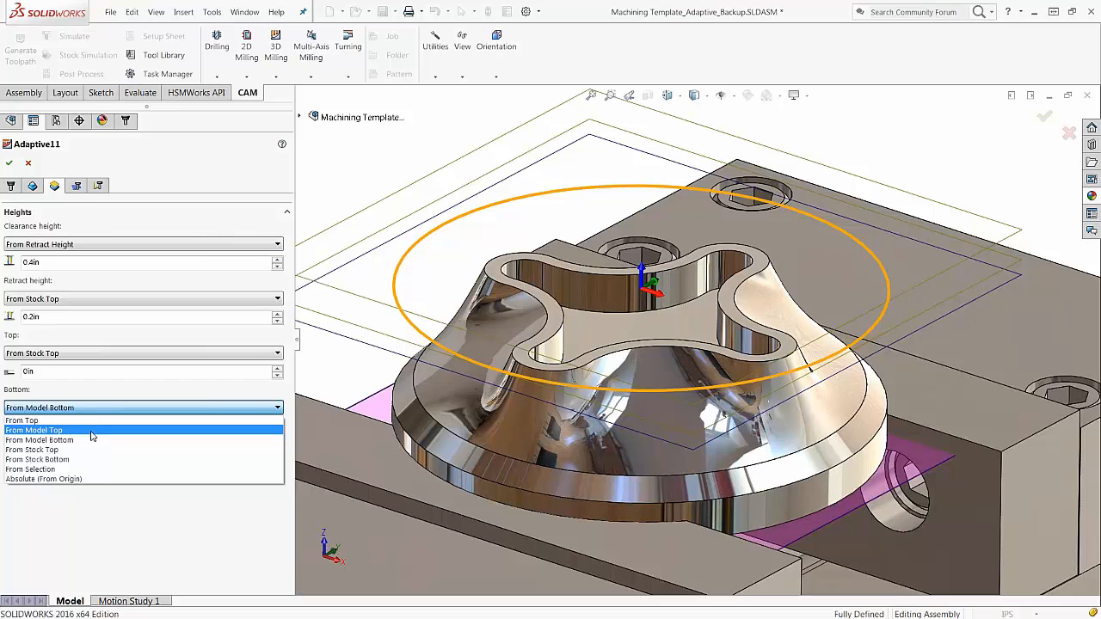
click(91, 431)
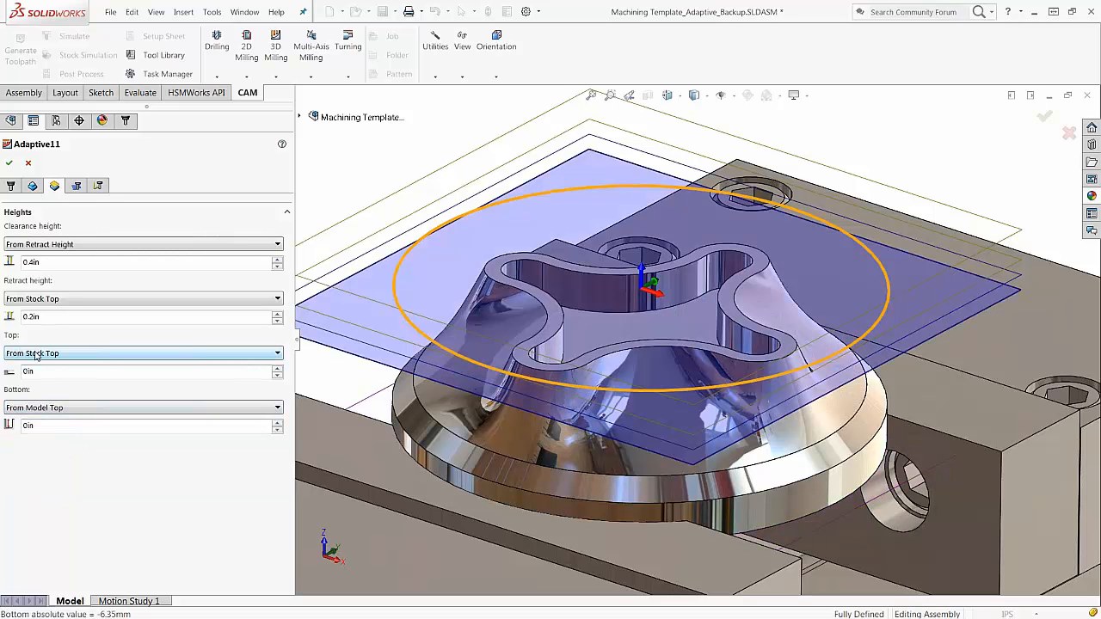
mouse_move(49, 357)
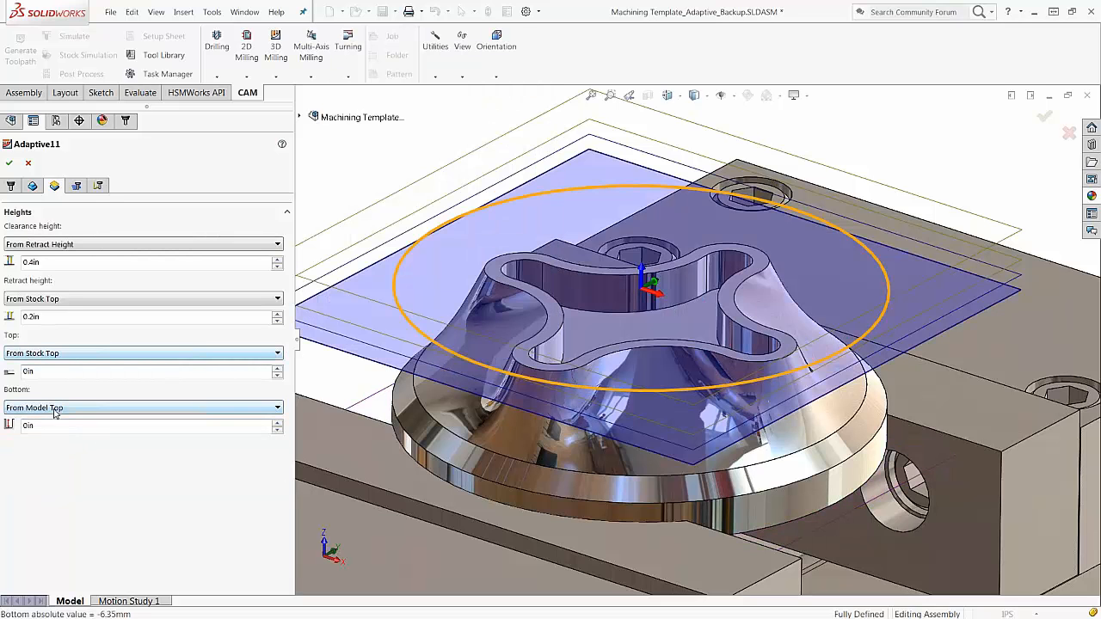
mouse_move(65, 413)
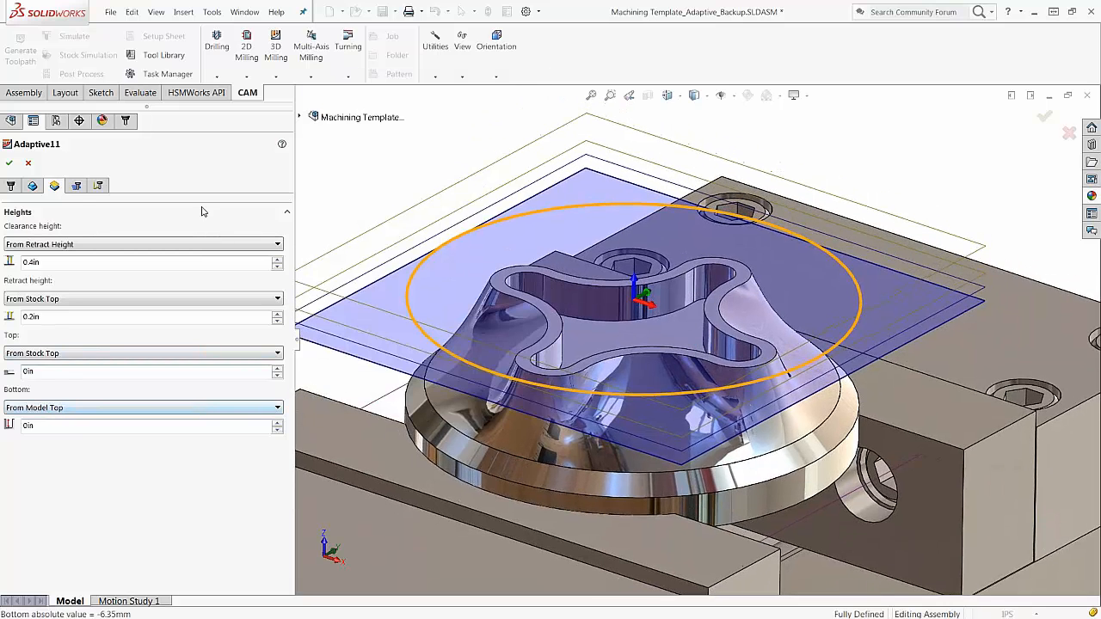
Set the adaptive operation's maximum roughing stepdown to 0.050 in and accept the operation.
click(76, 185)
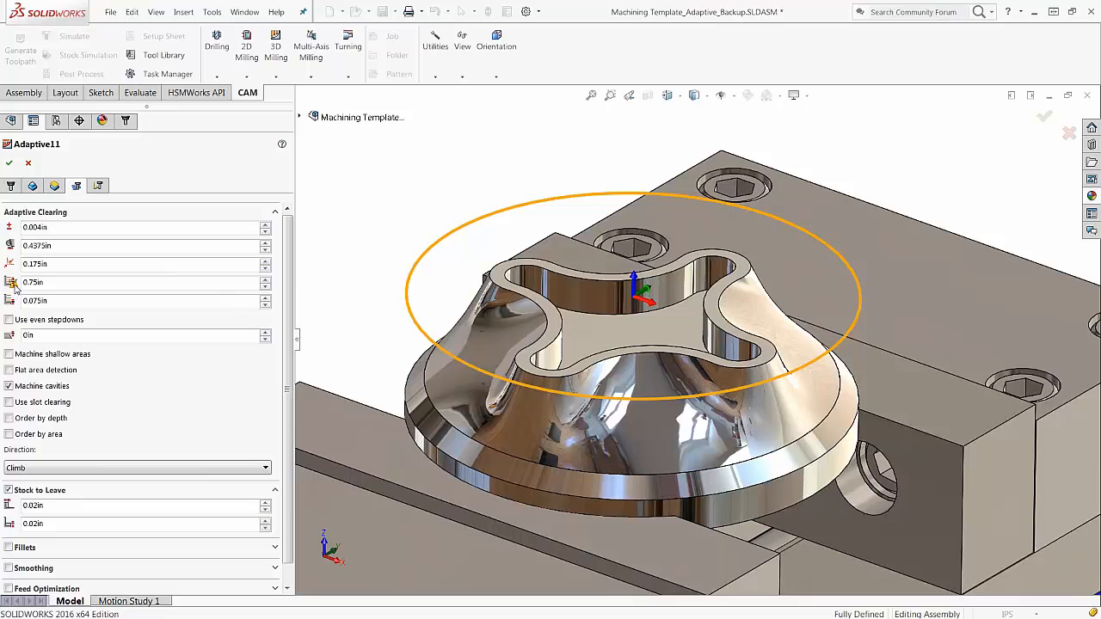
mouse_move(14, 288)
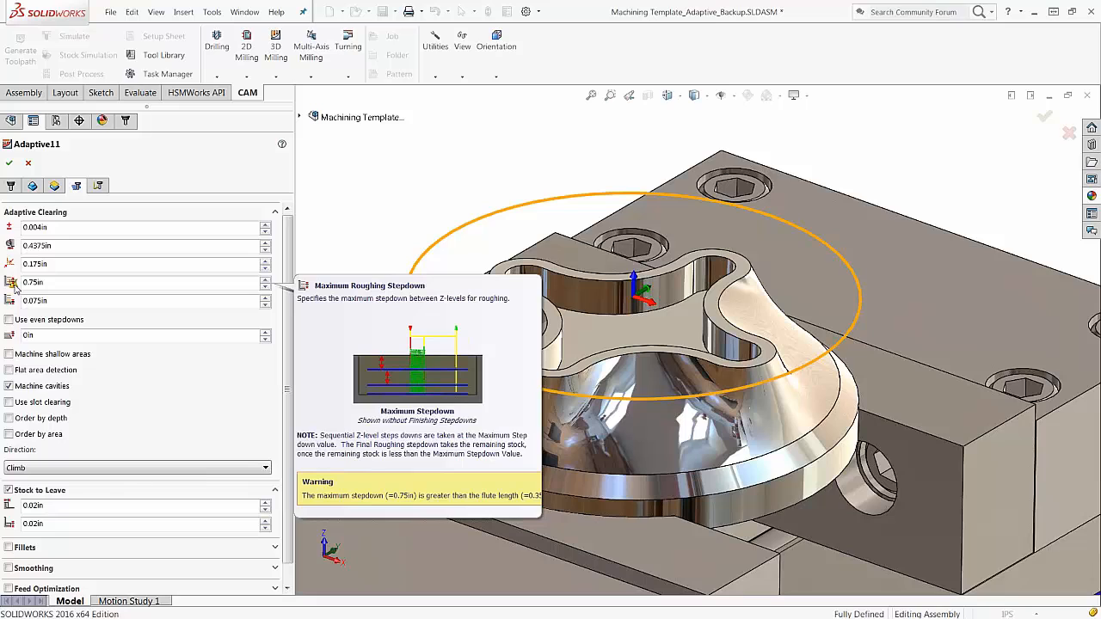
double_click(55, 282)
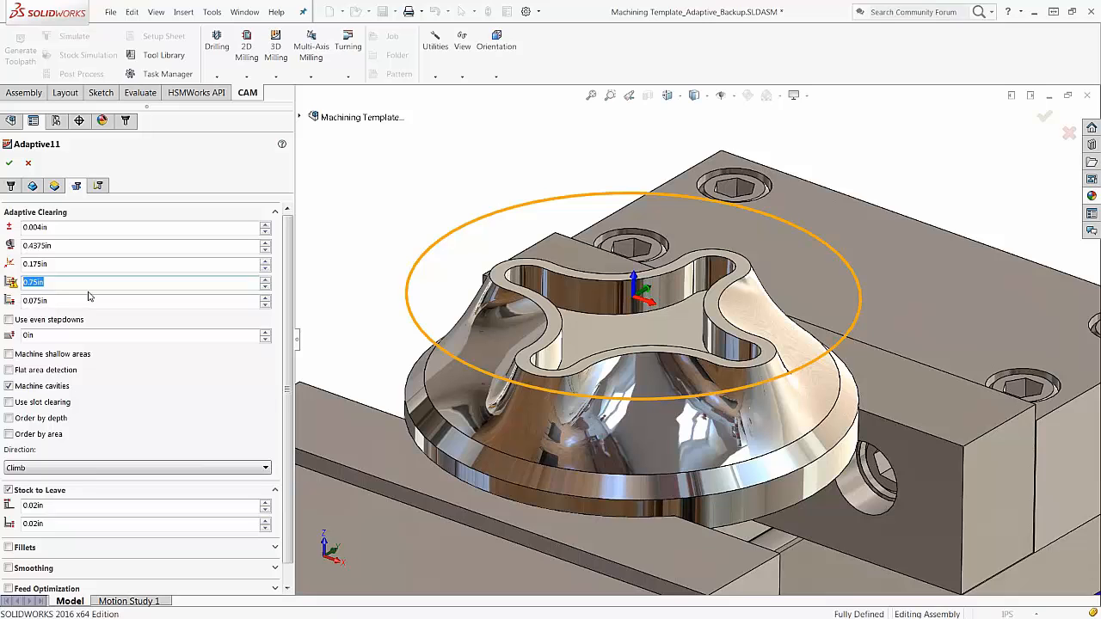
key(BackSpace)
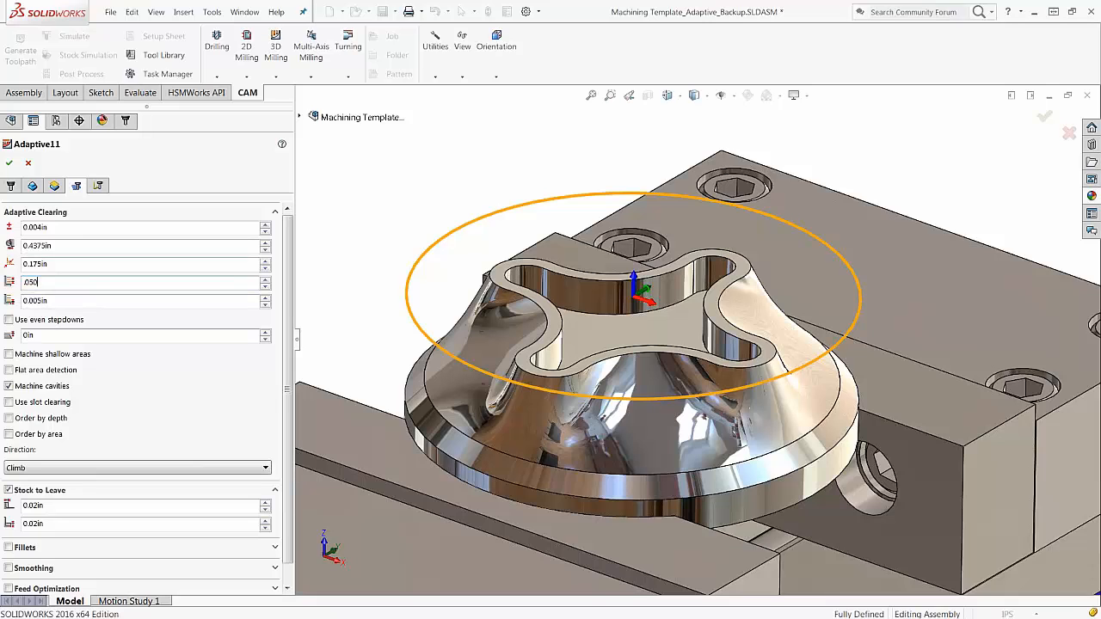
click(9, 163)
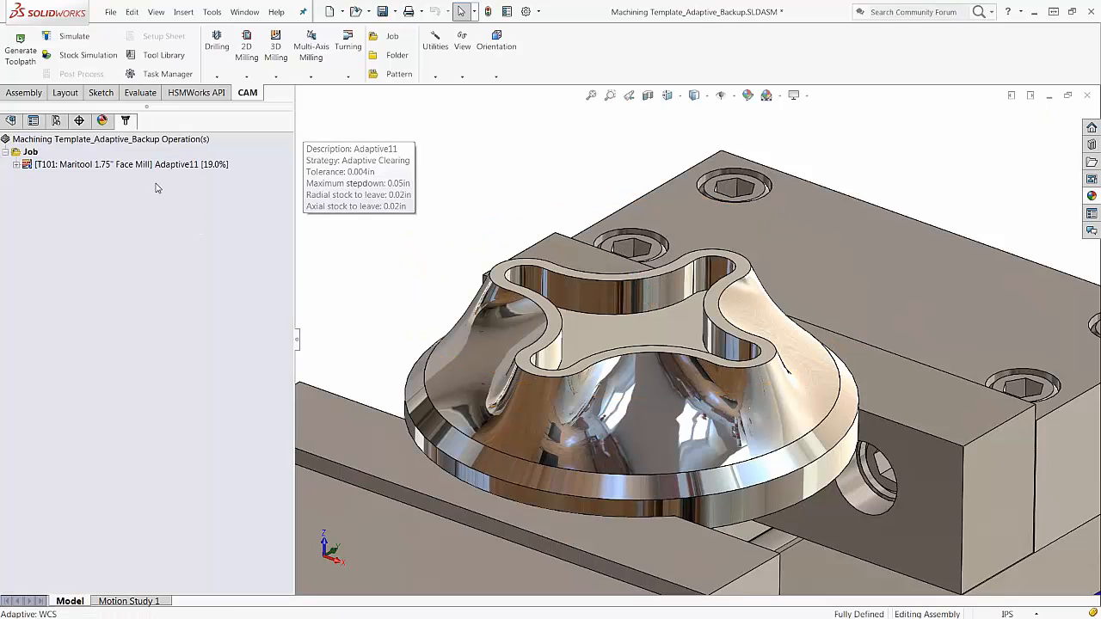
Inspect the face mill's adaptive toolpath, play its stock simulation over the top of the stock, and exit the simulation.
middle_drag(357, 223, 839, 241)
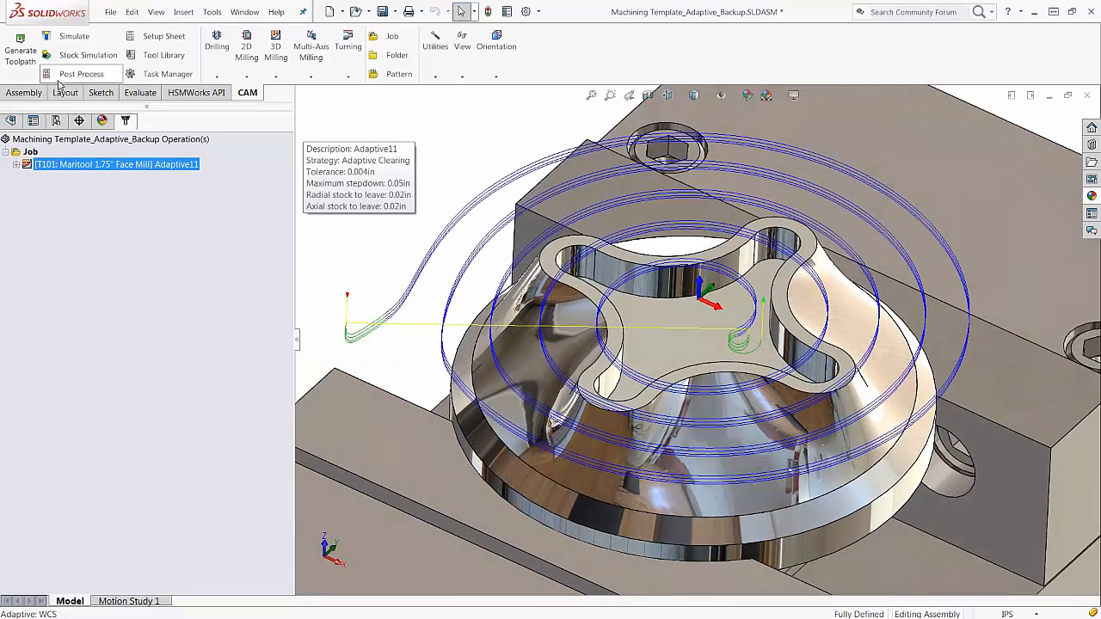
click(86, 54)
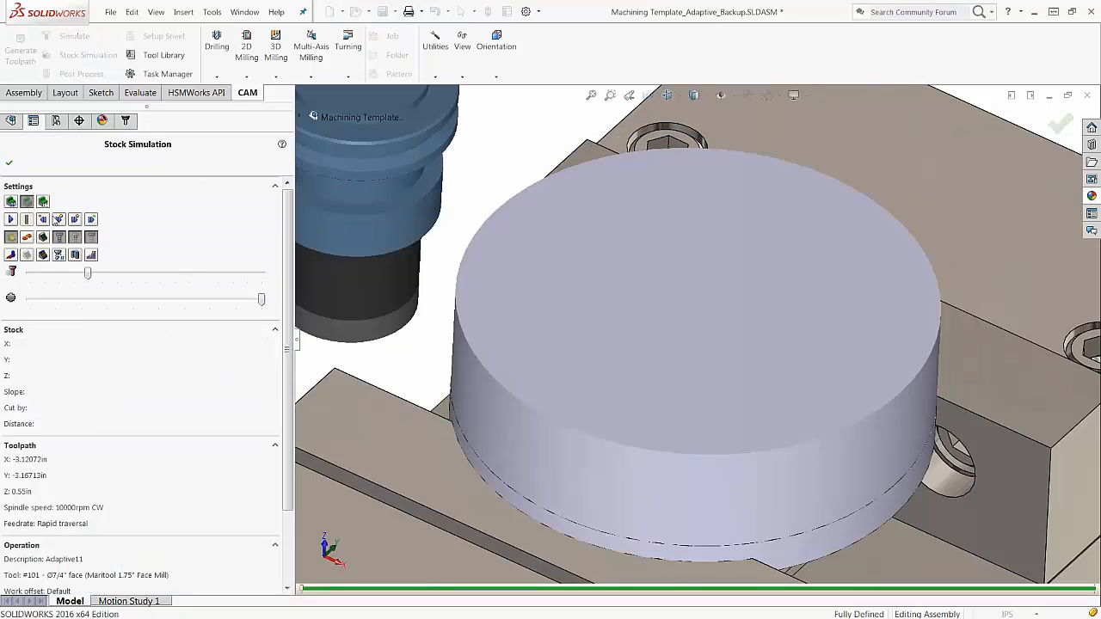
click(10, 219)
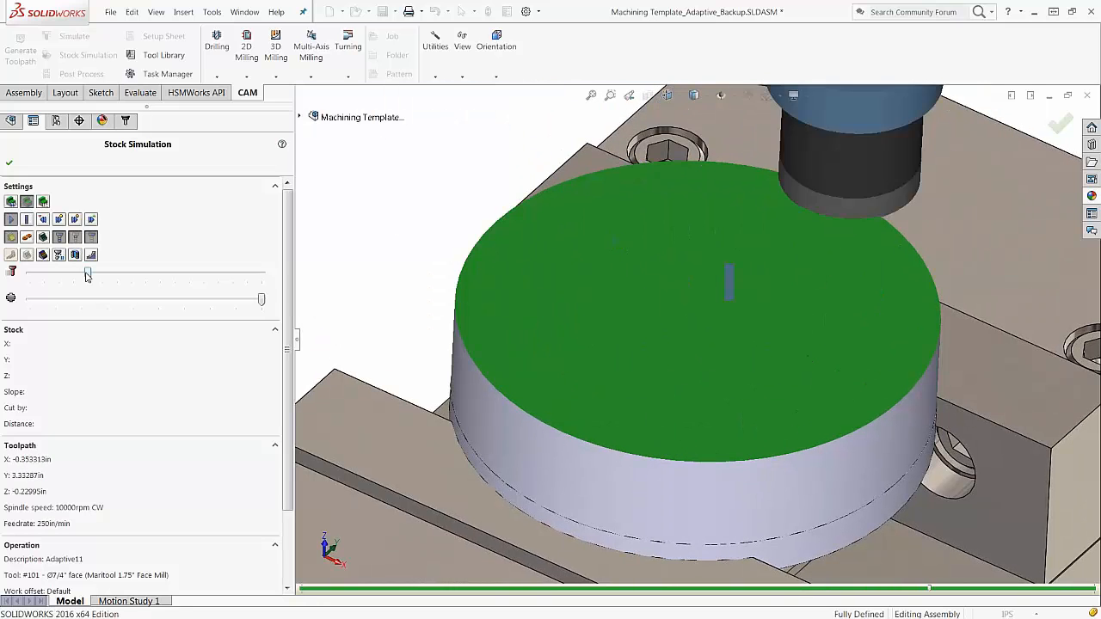
mouse_move(88, 274)
mouse_down()
mouse_move(104, 276)
mouse_move(82, 278)
mouse_up()
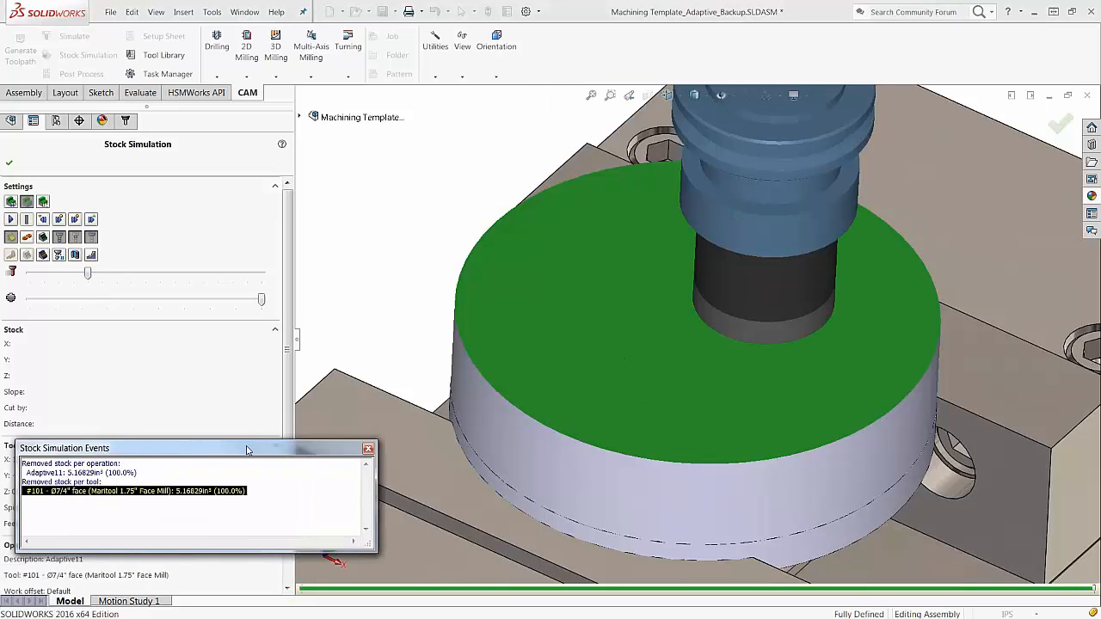
click(10, 166)
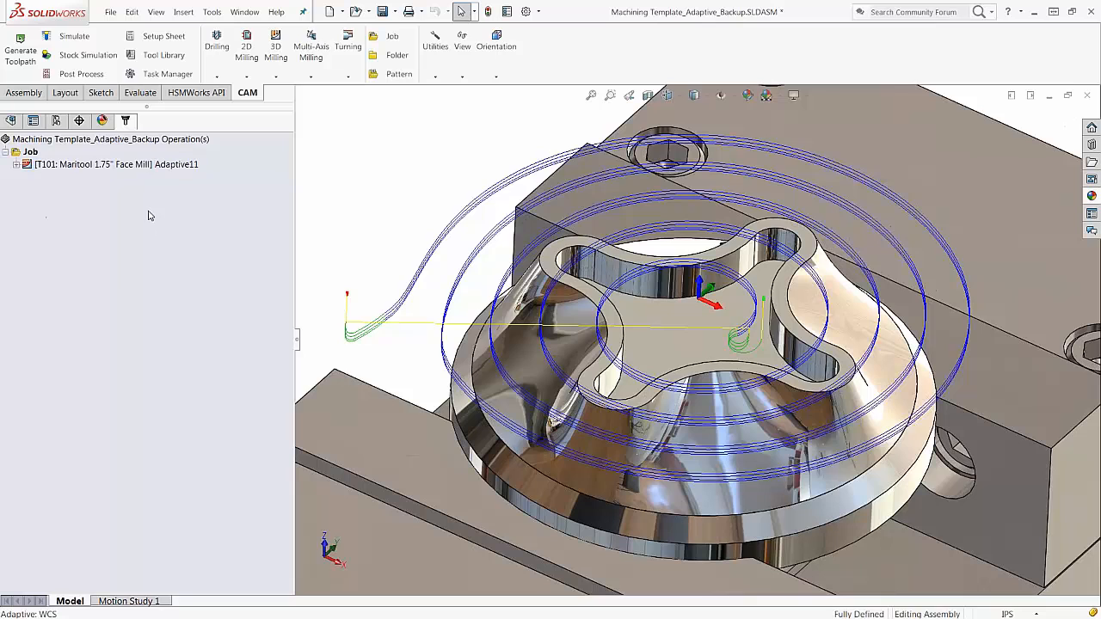
Store the face mill adaptive operation as a template in the Adaptive Clearing folder, overwriting Adaptive_Face.hsmworks-template.
right_click(150, 165)
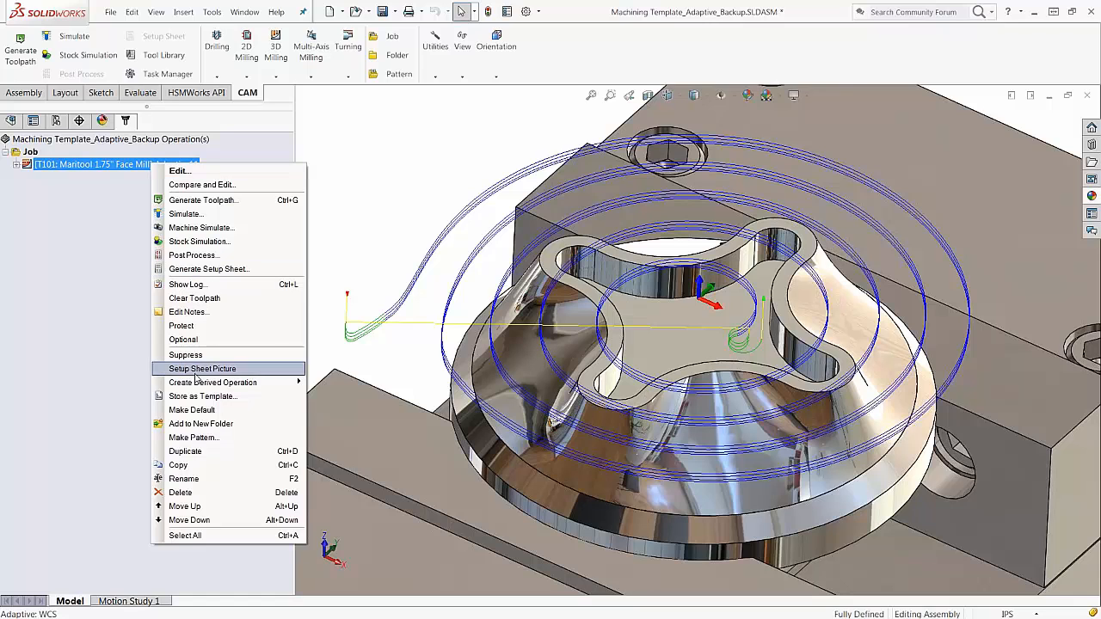
click(255, 398)
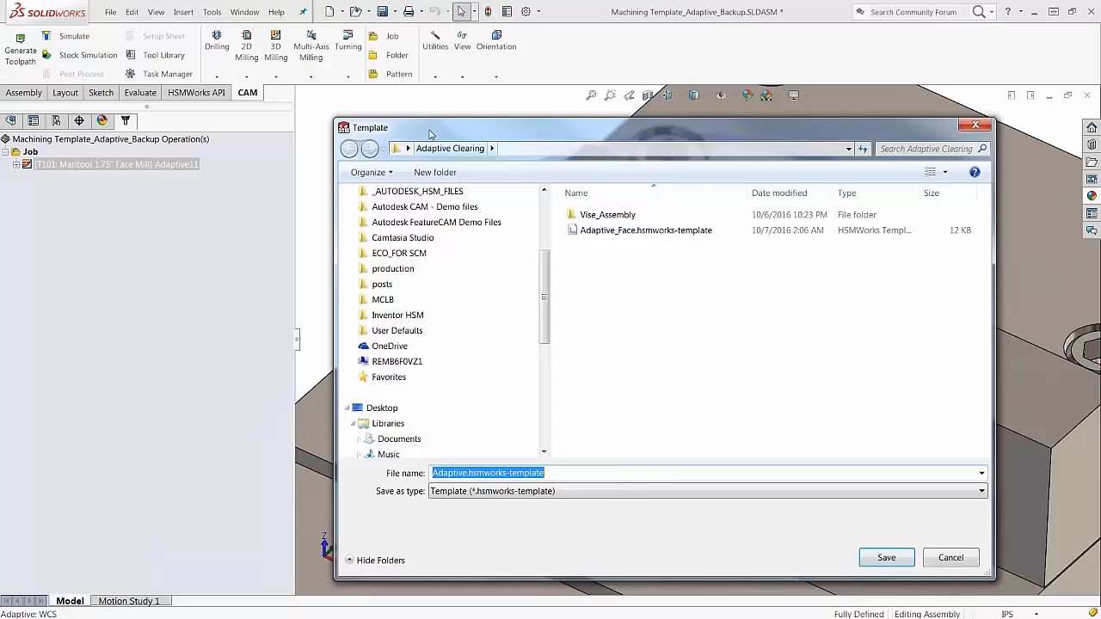
drag(429, 130, 242, 86)
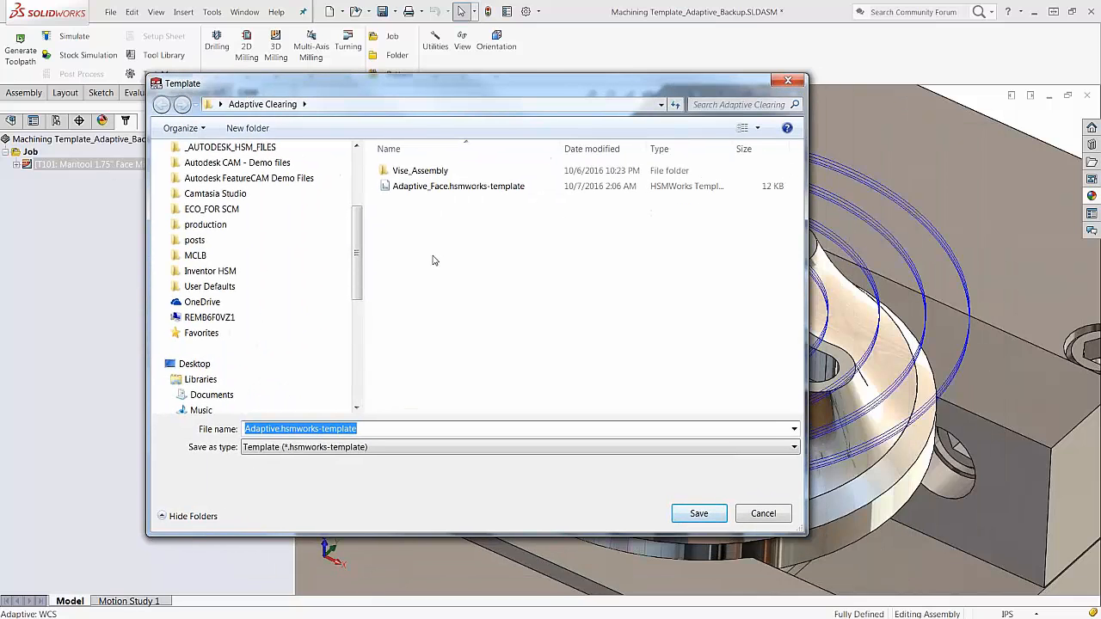
click(436, 188)
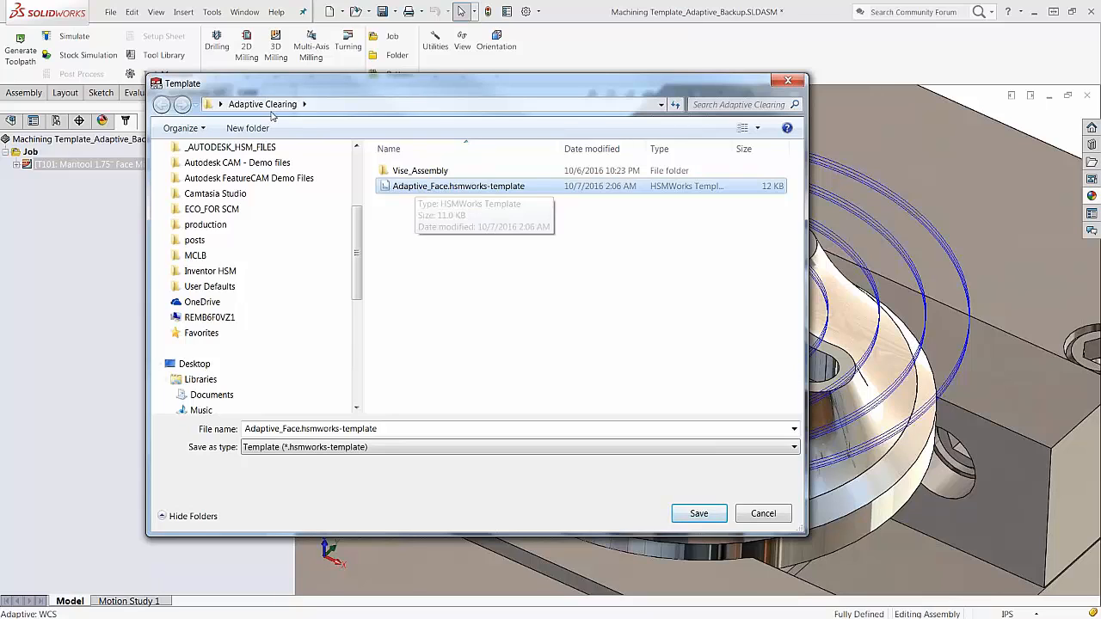
click(305, 105)
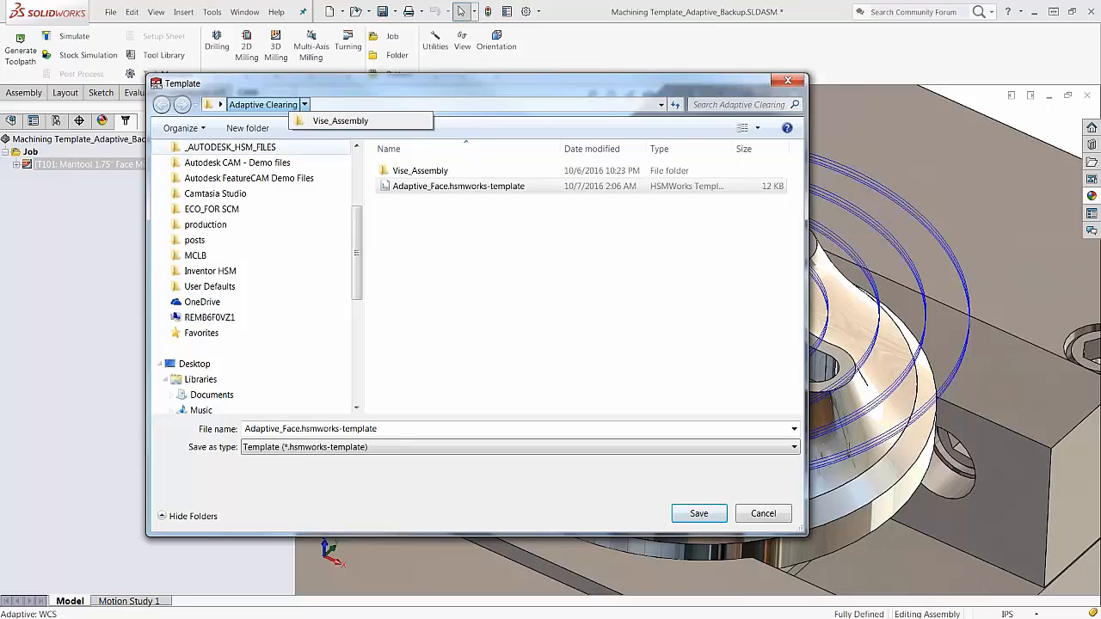
click(444, 191)
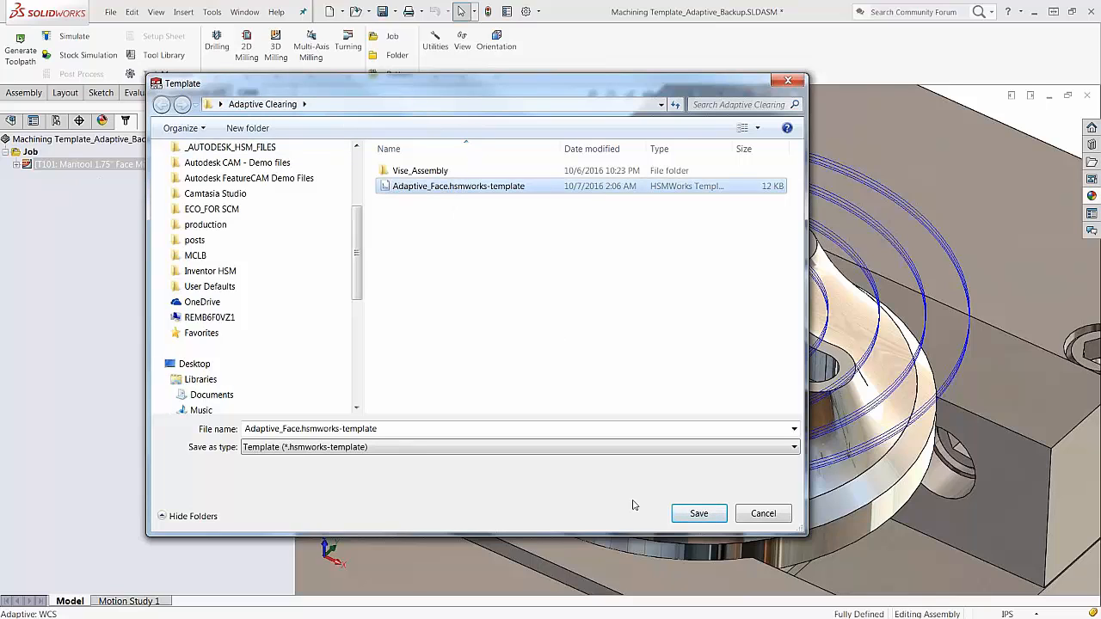
click(699, 514)
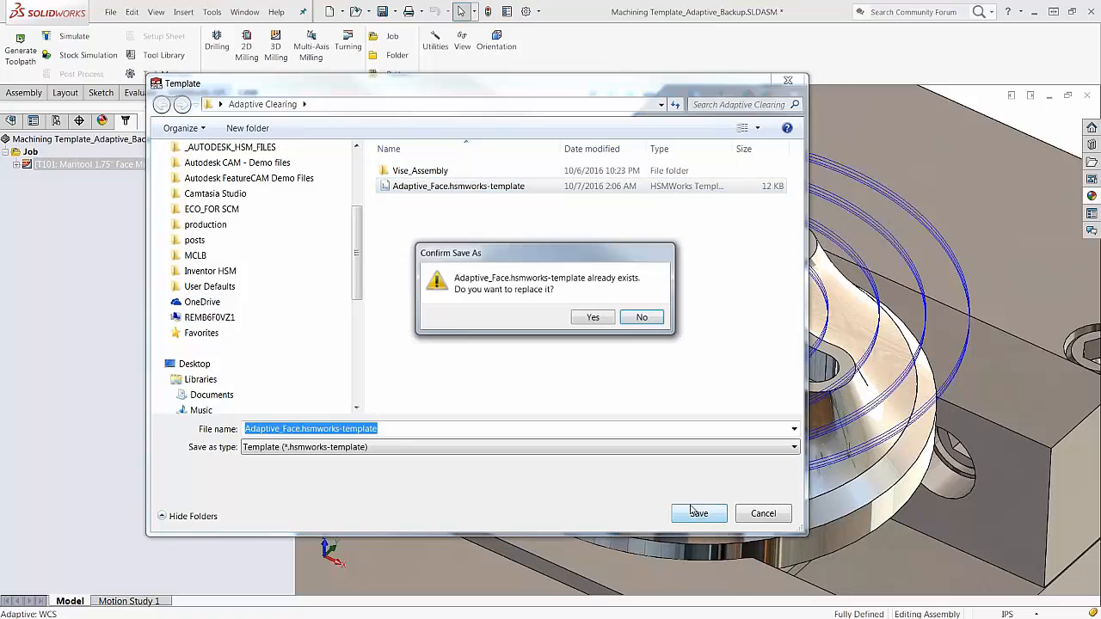
click(593, 318)
click(169, 214)
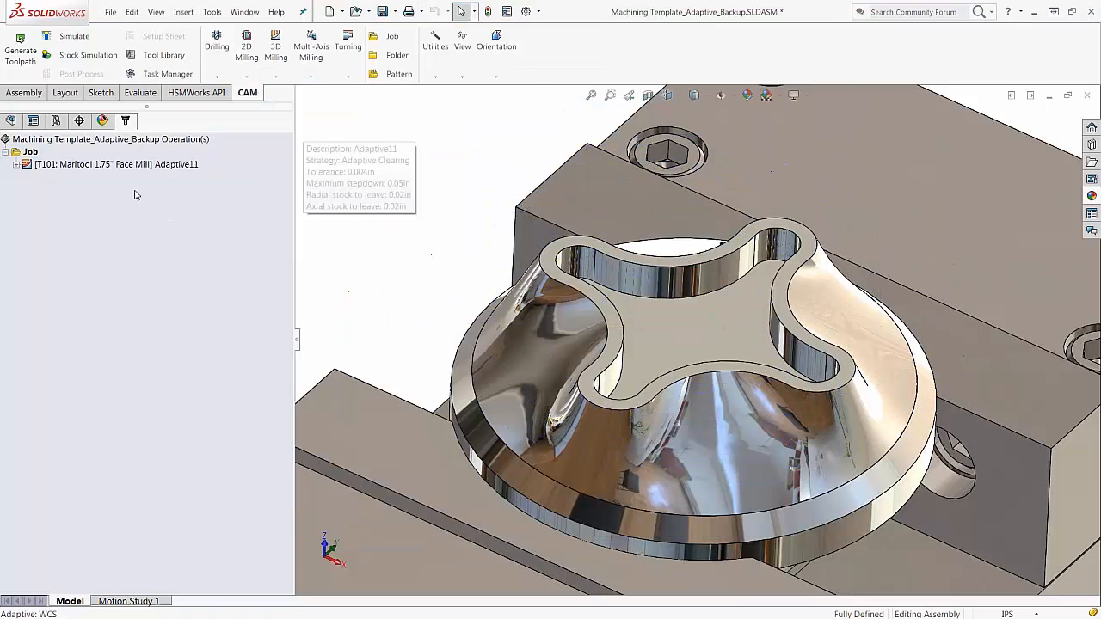
Delete the face mill adaptive operation from the job.
click(62, 168)
right_click(63, 165)
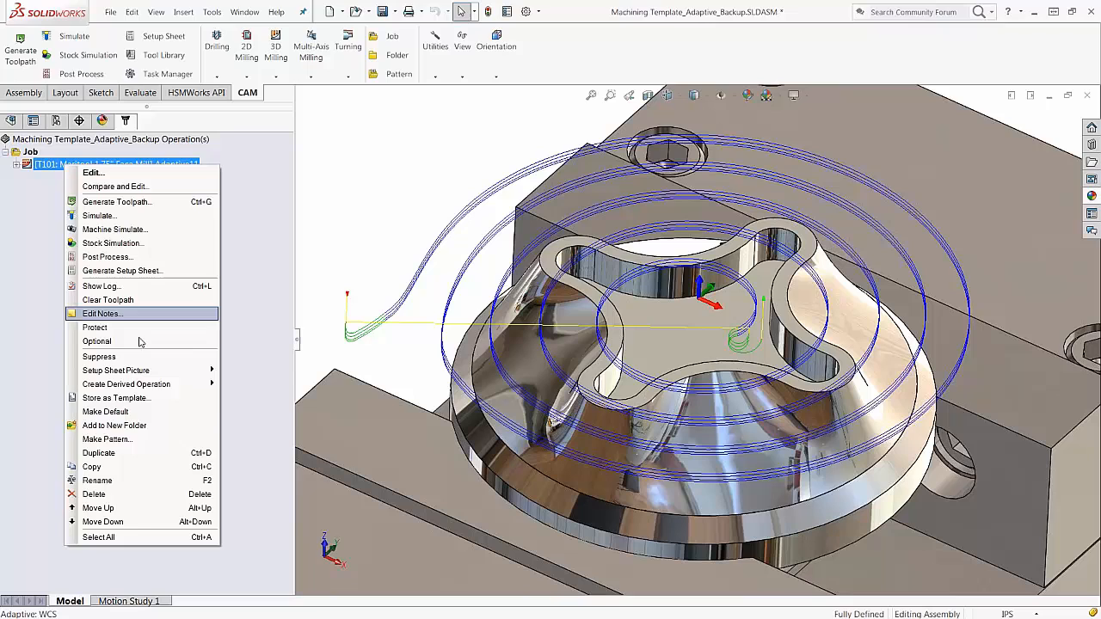
click(129, 494)
click(585, 348)
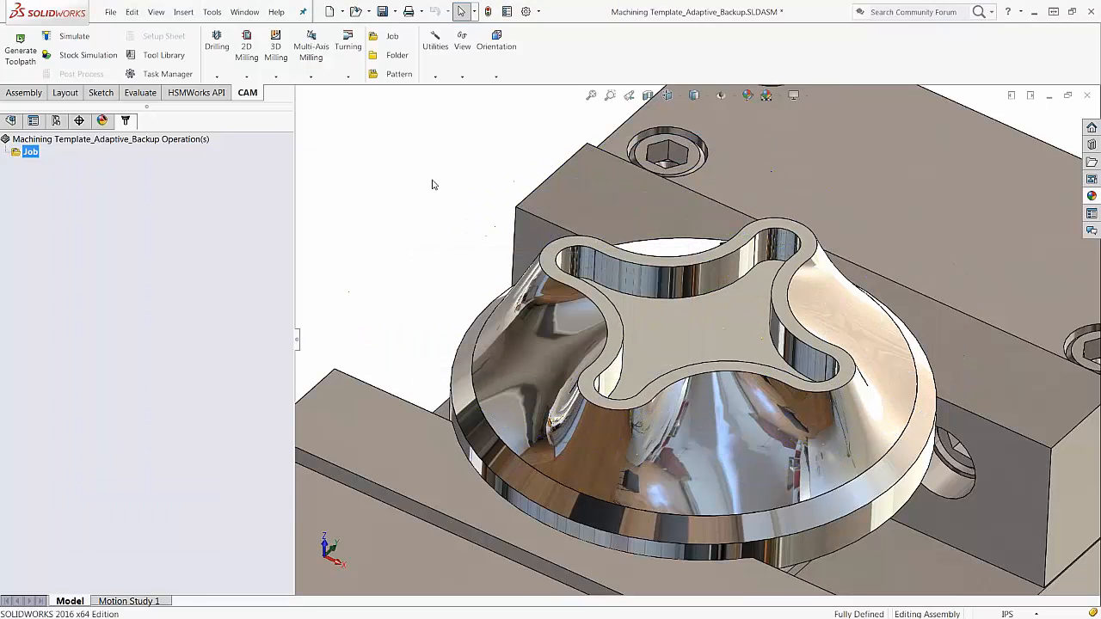
Create an adaptive operation in the job from the Adaptive_Face template and generate its toolpath.
right_click(75, 216)
mouse_move(185, 253)
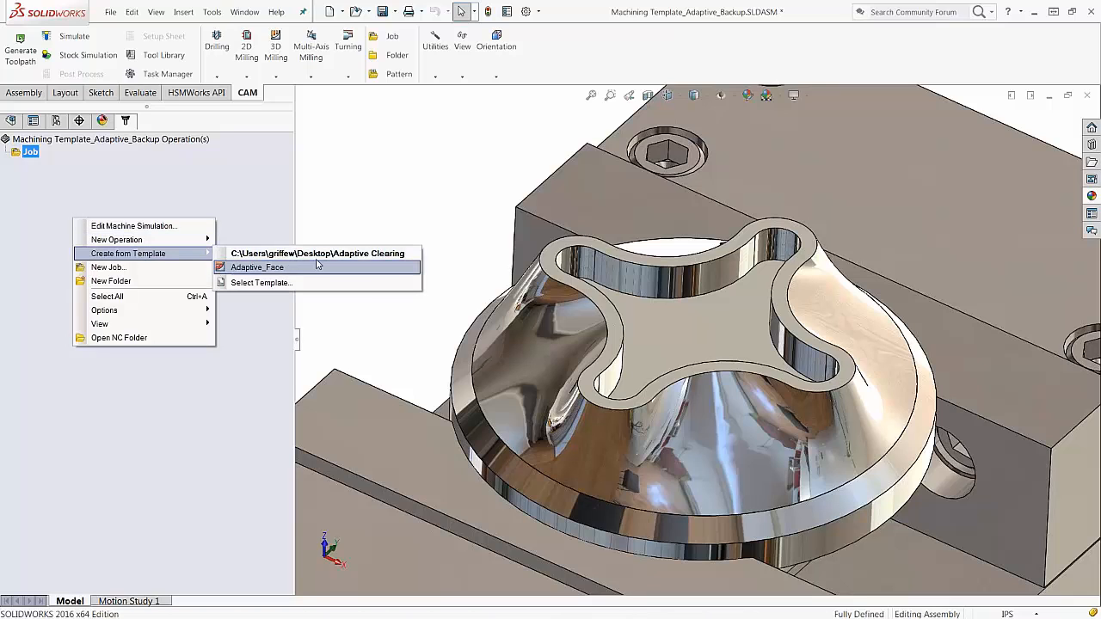
click(248, 269)
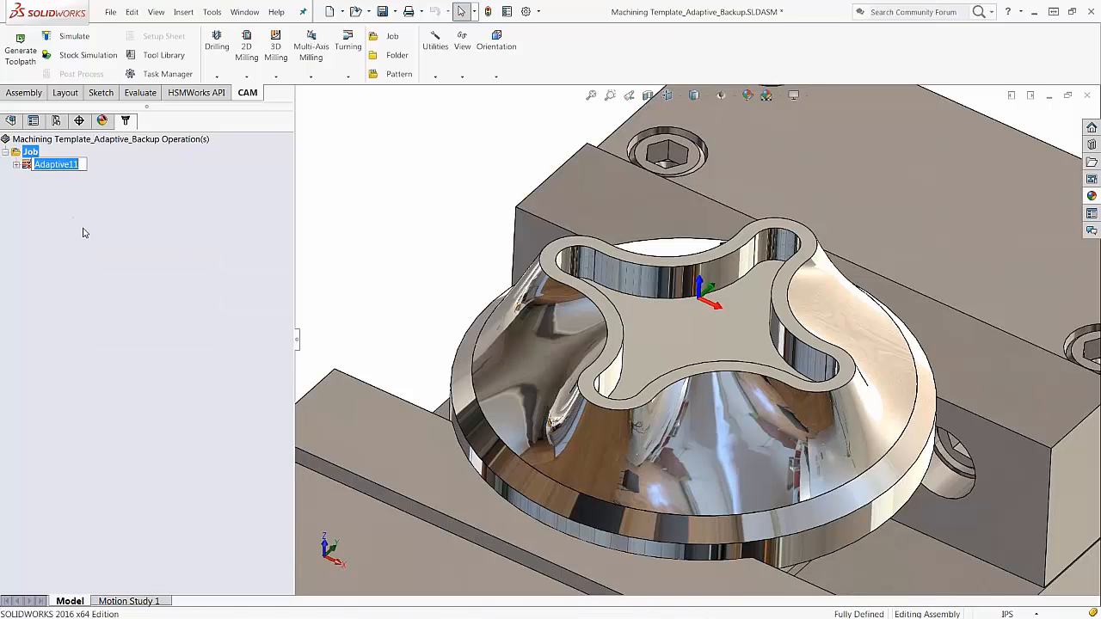
key(Return)
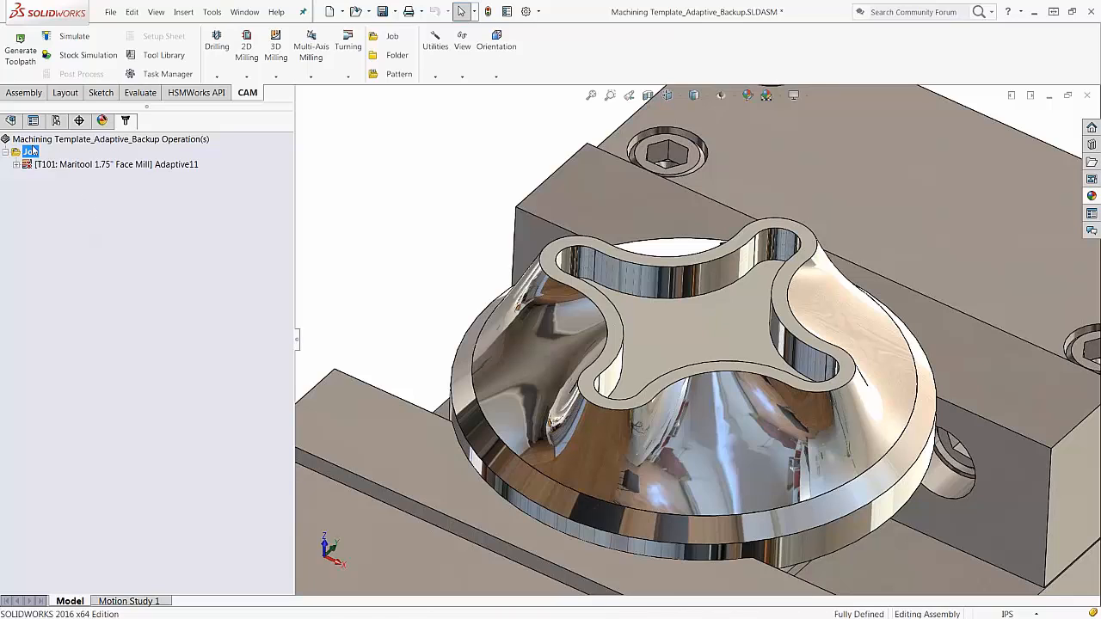
click(23, 67)
click(114, 164)
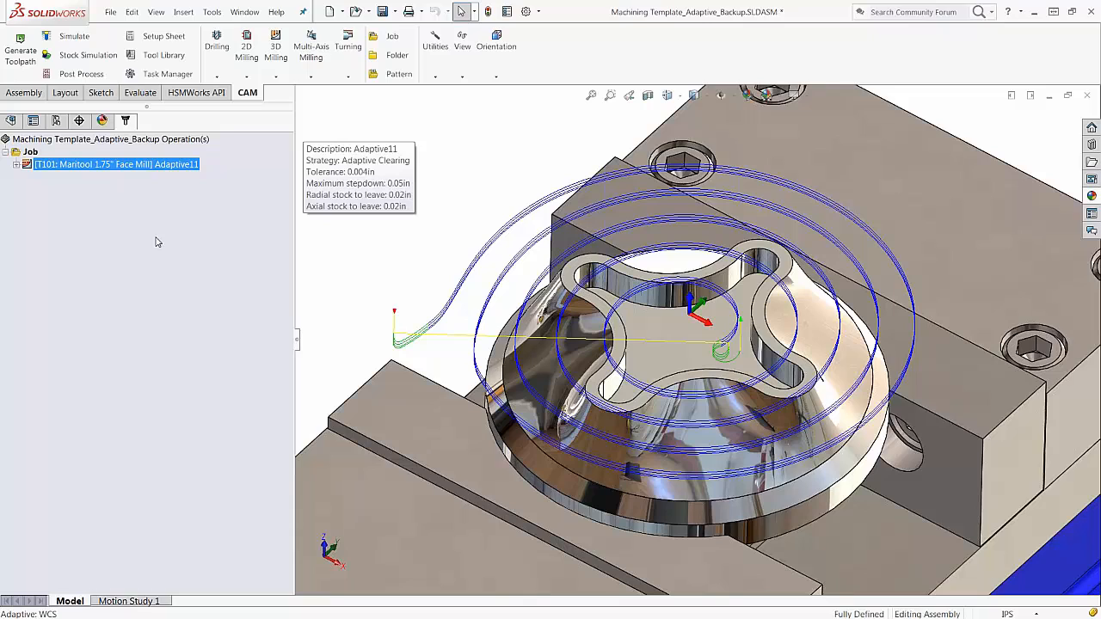
Browse the 3D milling strategies available for an operation derived from the face mill adaptive operation.
right_click(143, 167)
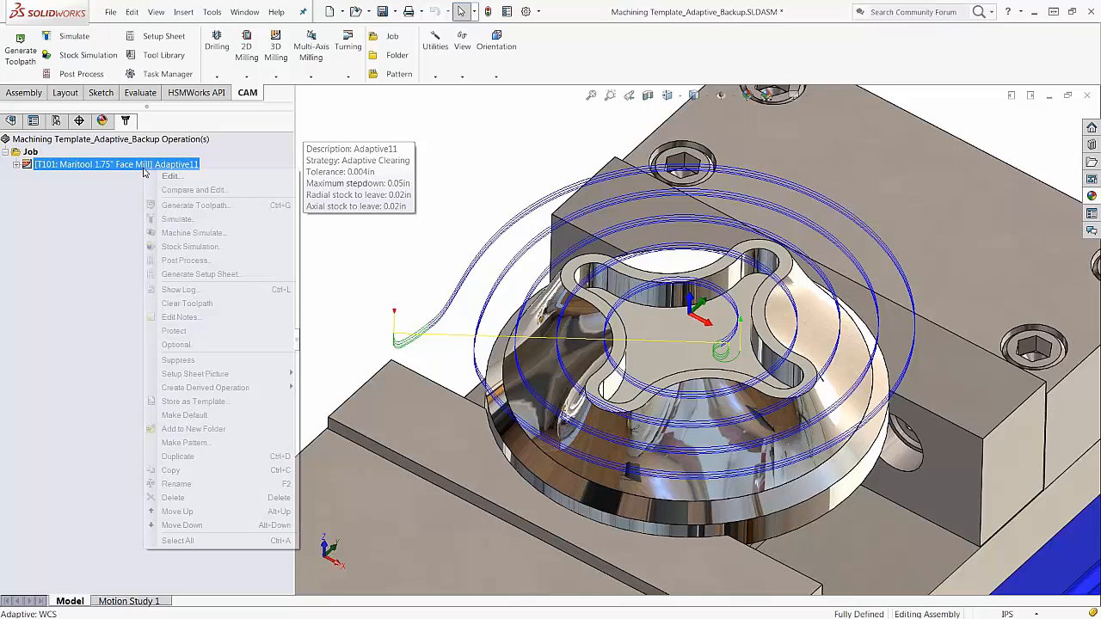
mouse_move(261, 389)
mouse_move(360, 389)
mouse_move(362, 418)
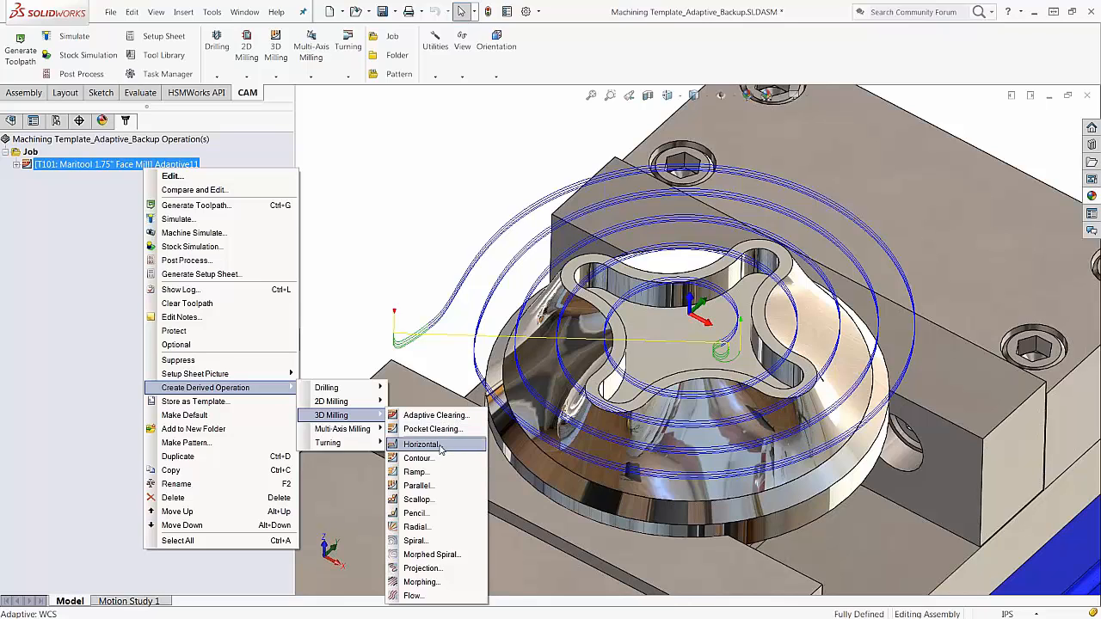
click(90, 186)
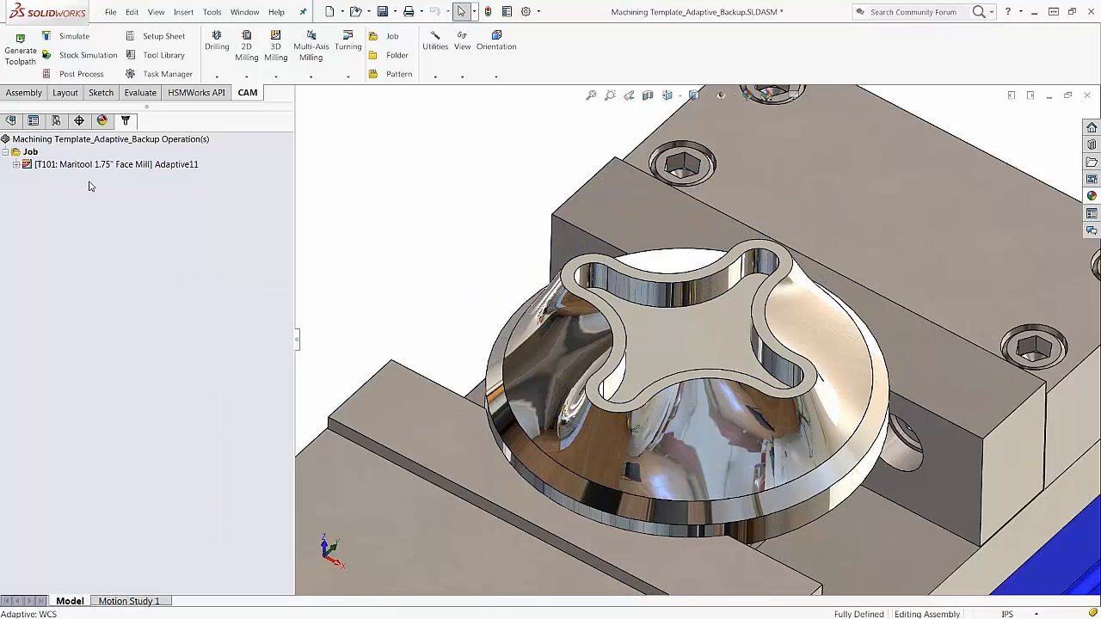
Add a 3D Adaptive Clearing operation to the job and assign it tool #109, the Ø3/8" R0.0625" bullnose mill.
scroll(476, 220, down, 1)
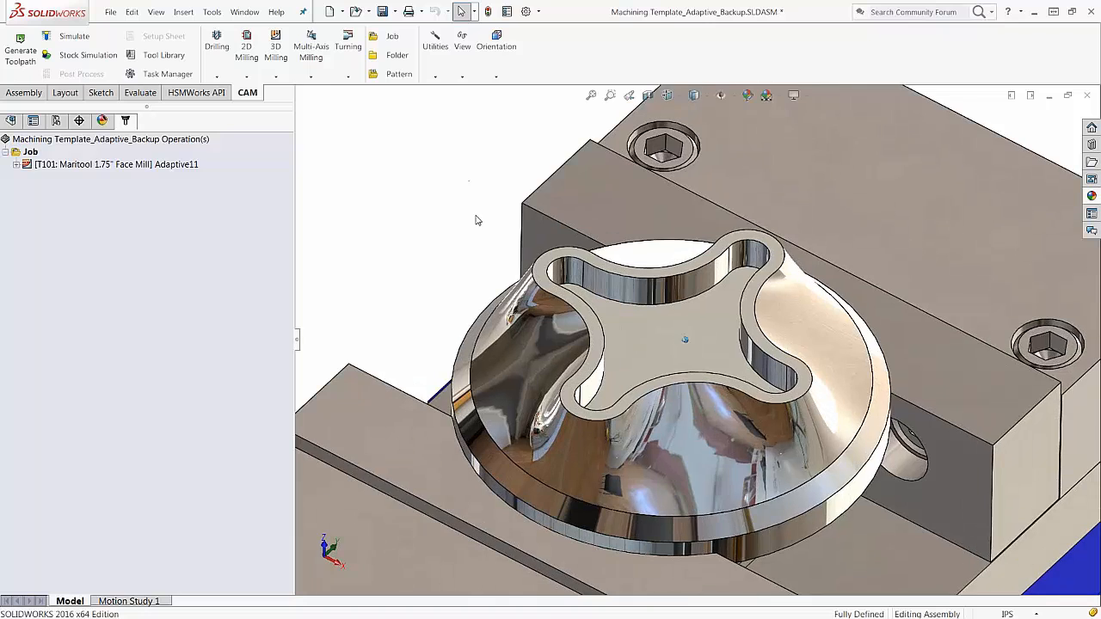
middle_drag(476, 220, 466, 209)
click(276, 47)
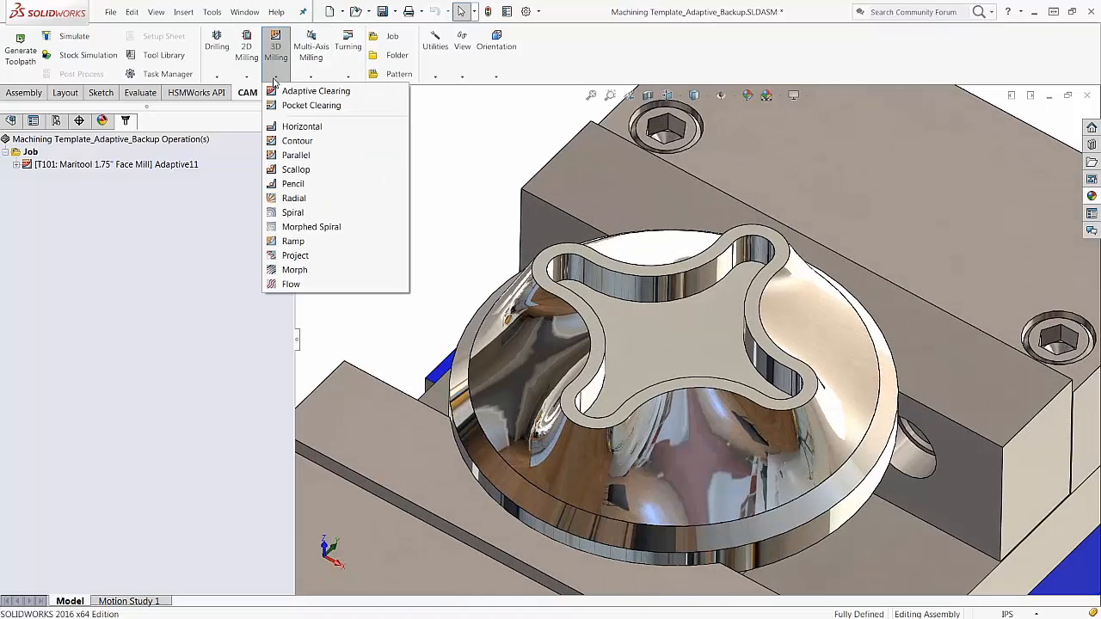
click(312, 91)
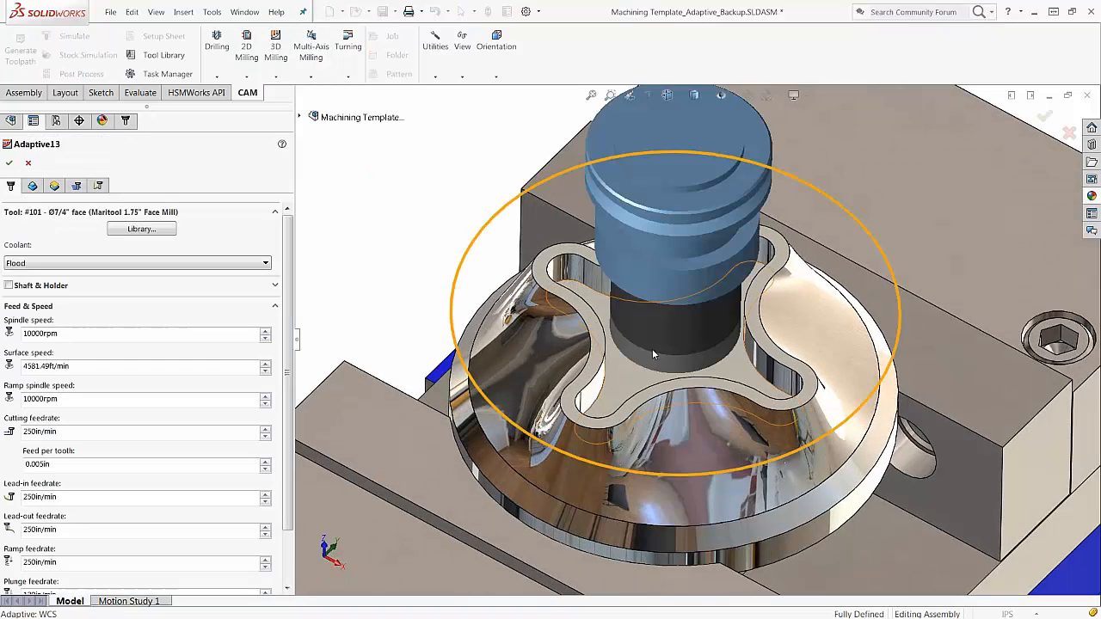
middle_drag(397, 234, 395, 230)
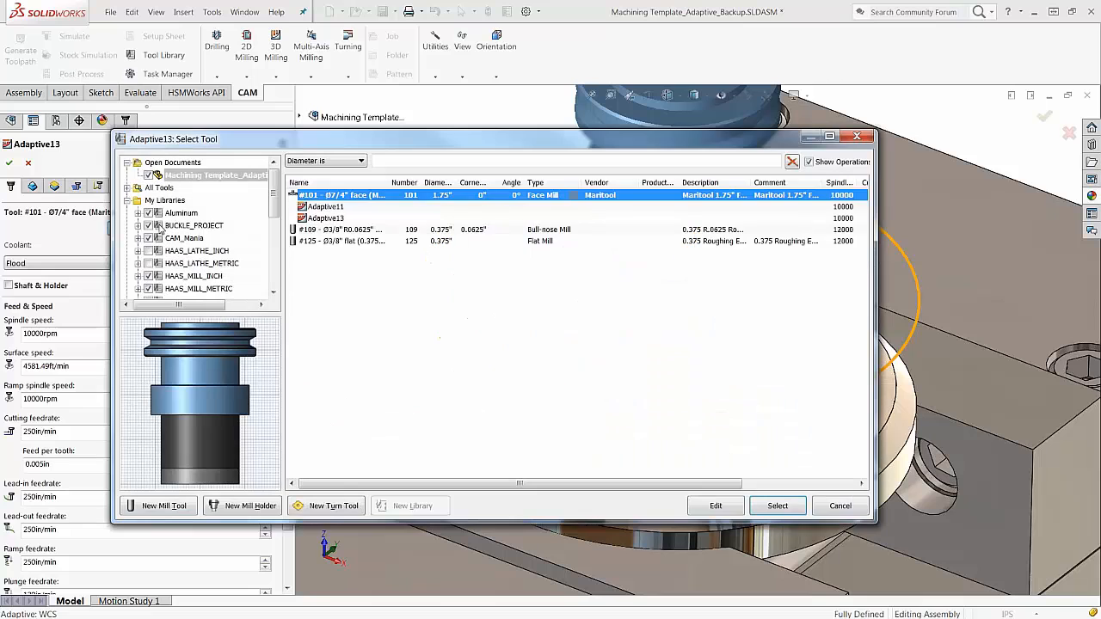
click(366, 231)
drag(386, 183, 440, 183)
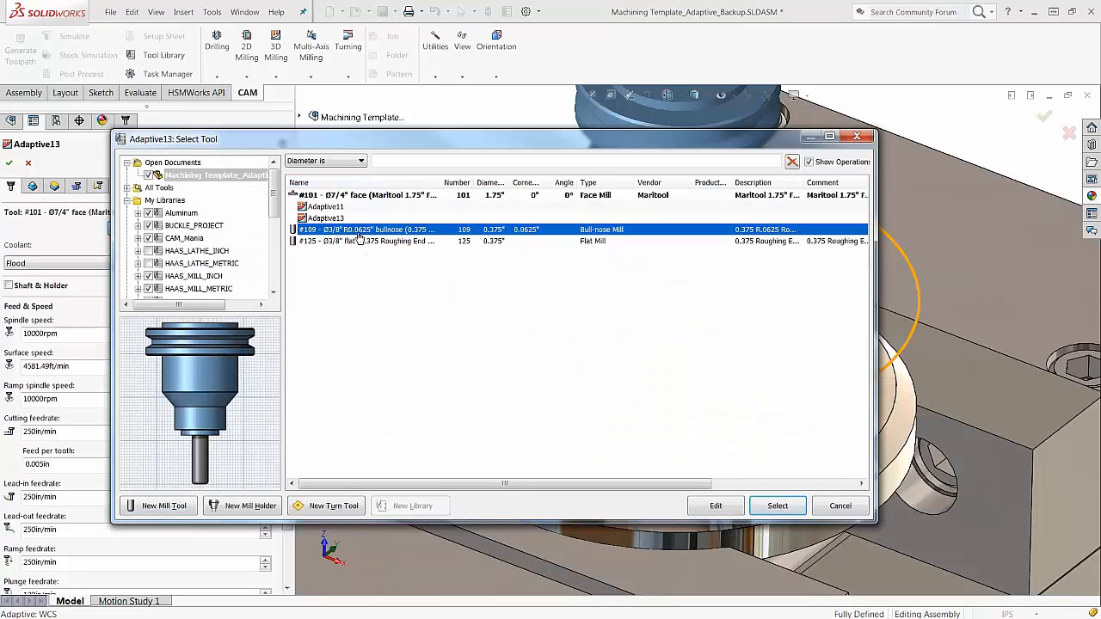
click(777, 508)
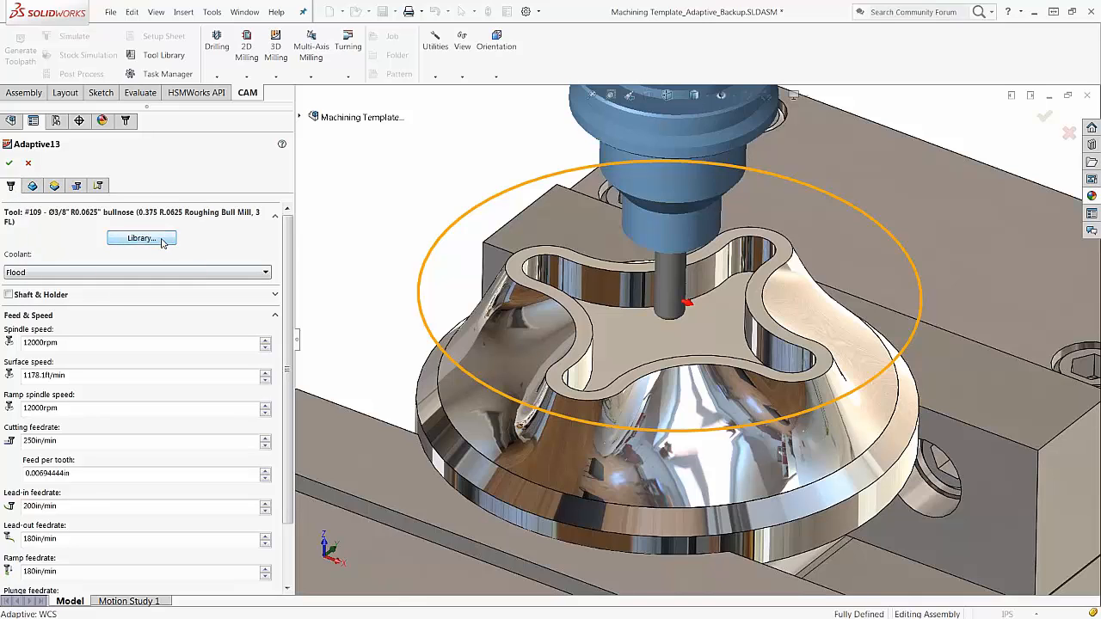
Define the machining boundary by selection with the inner edge of the four-lobed pocket, using Tool Inside Boundary containment.
click(33, 187)
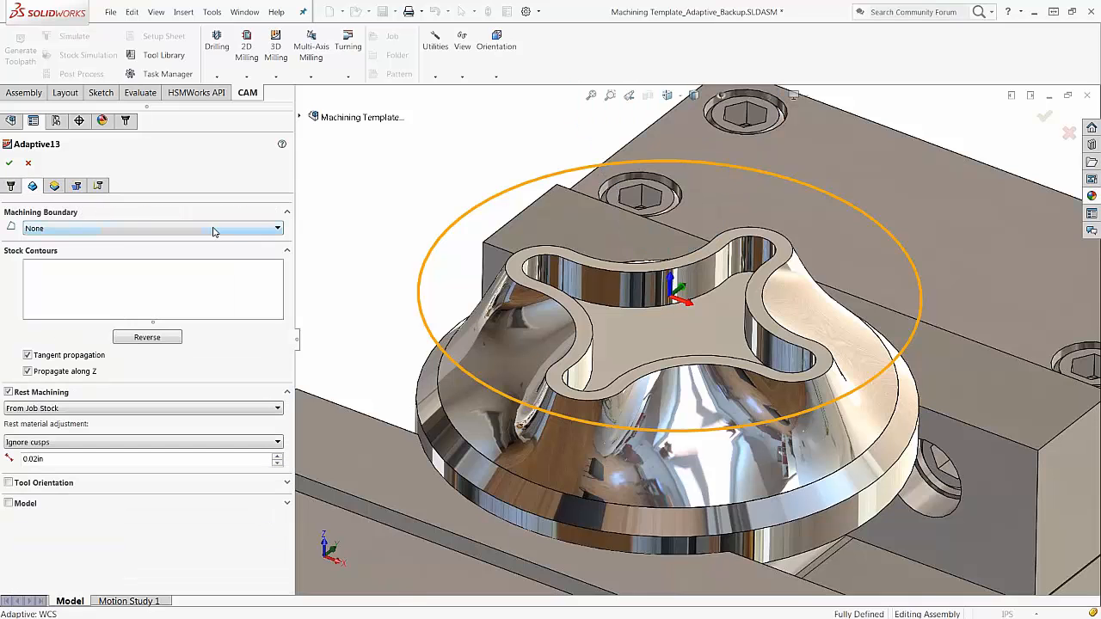
mouse_move(276, 230)
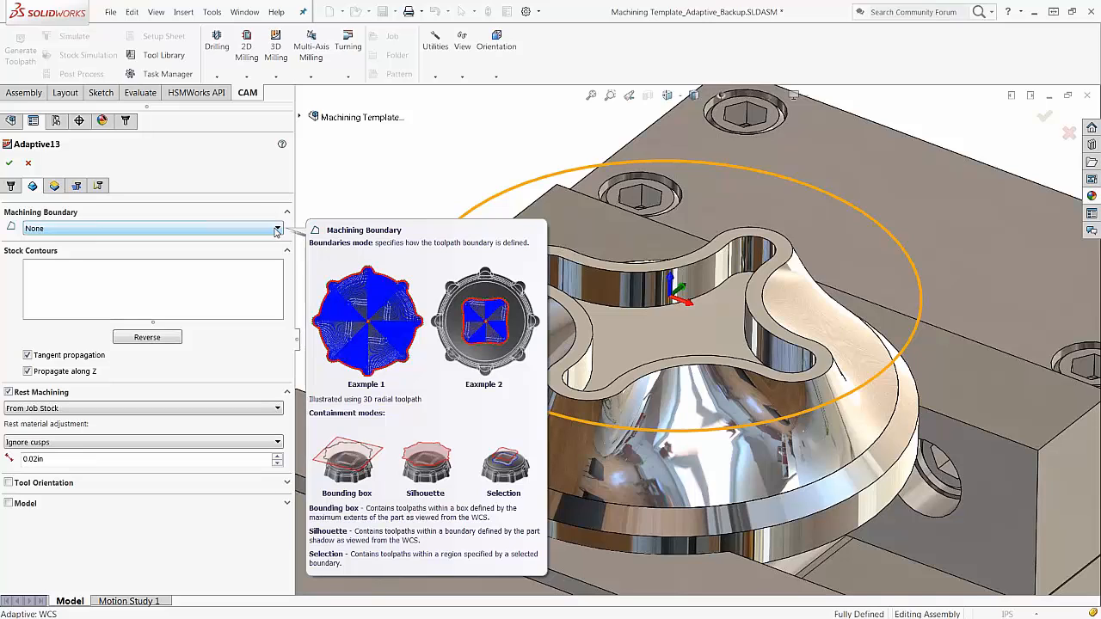
click(276, 228)
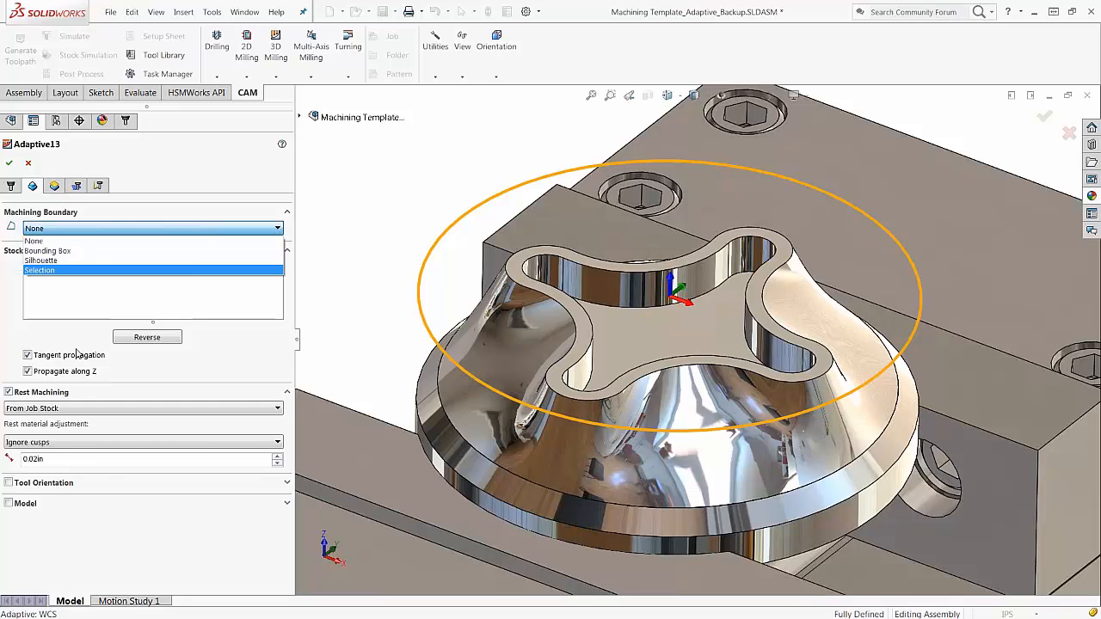
click(77, 348)
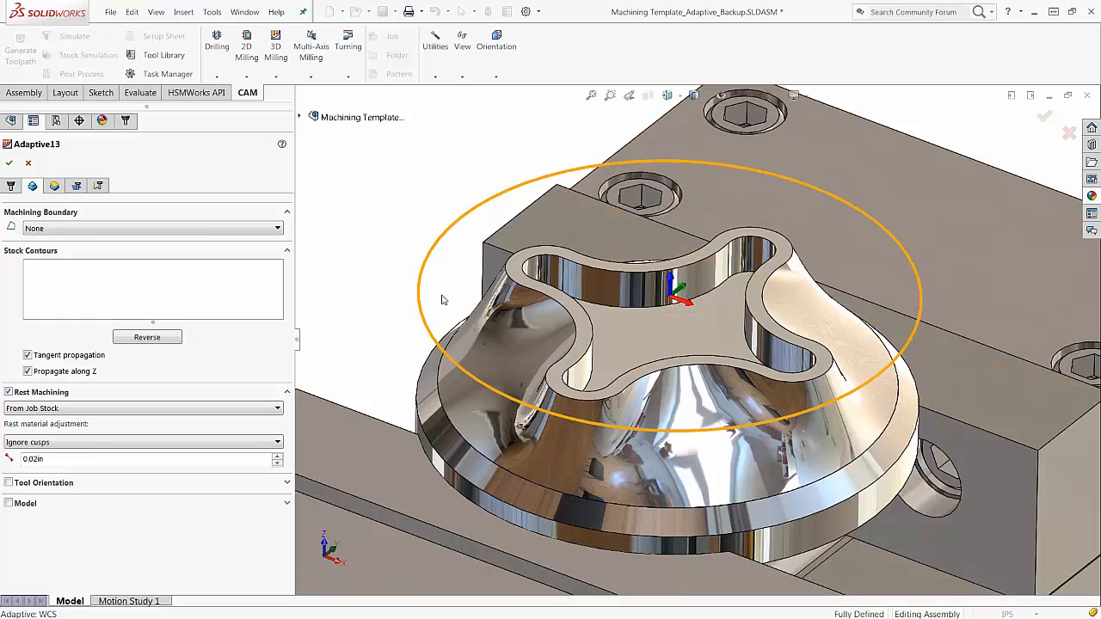
click(92, 230)
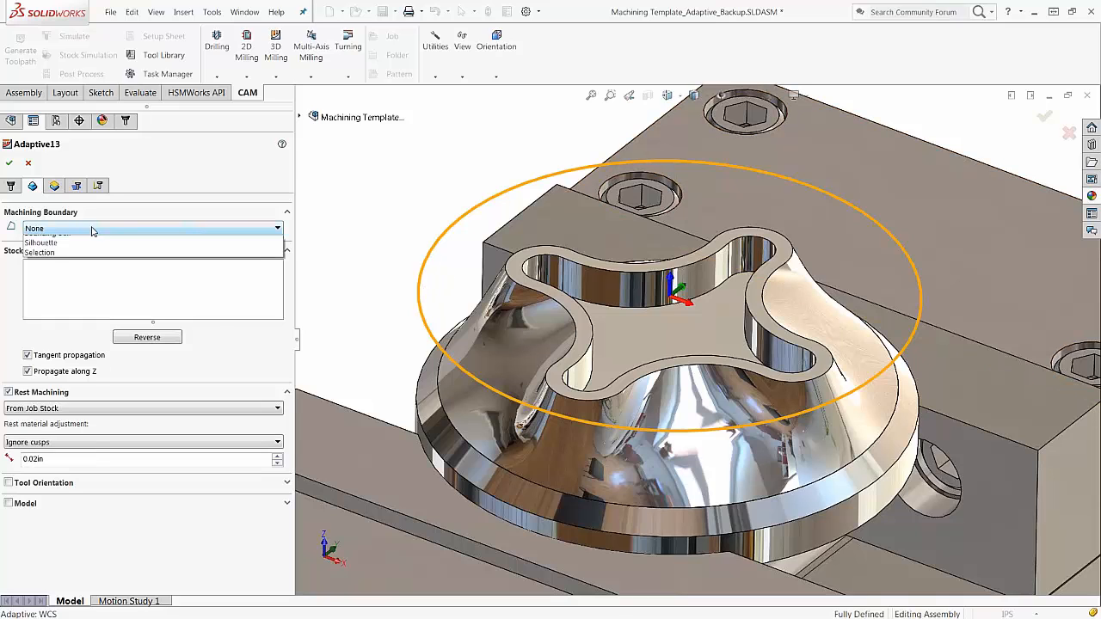
click(41, 269)
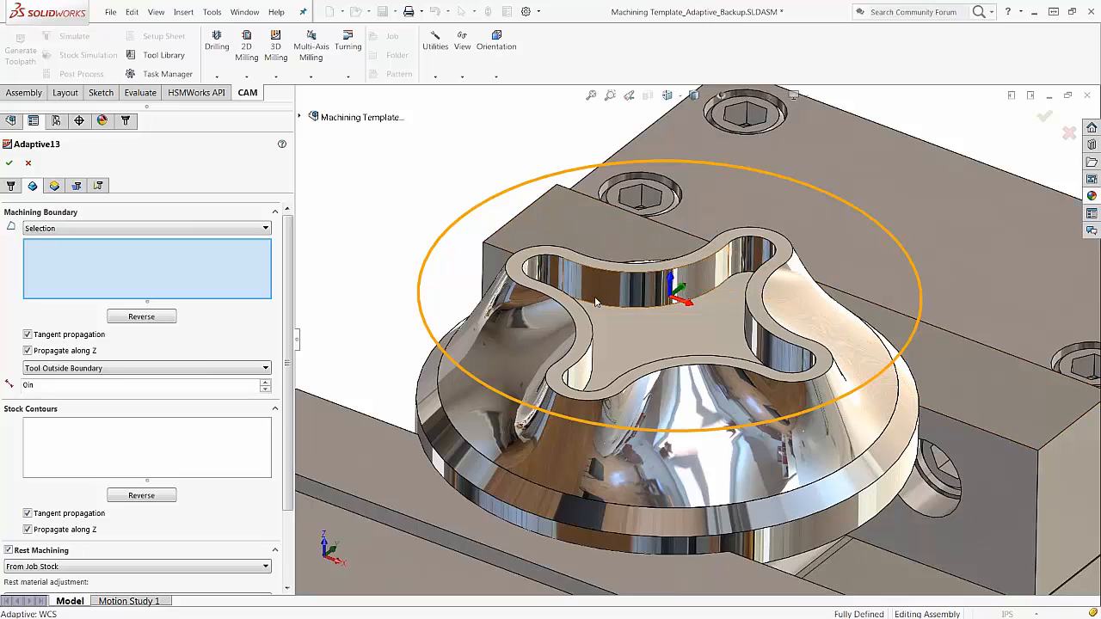
click(589, 317)
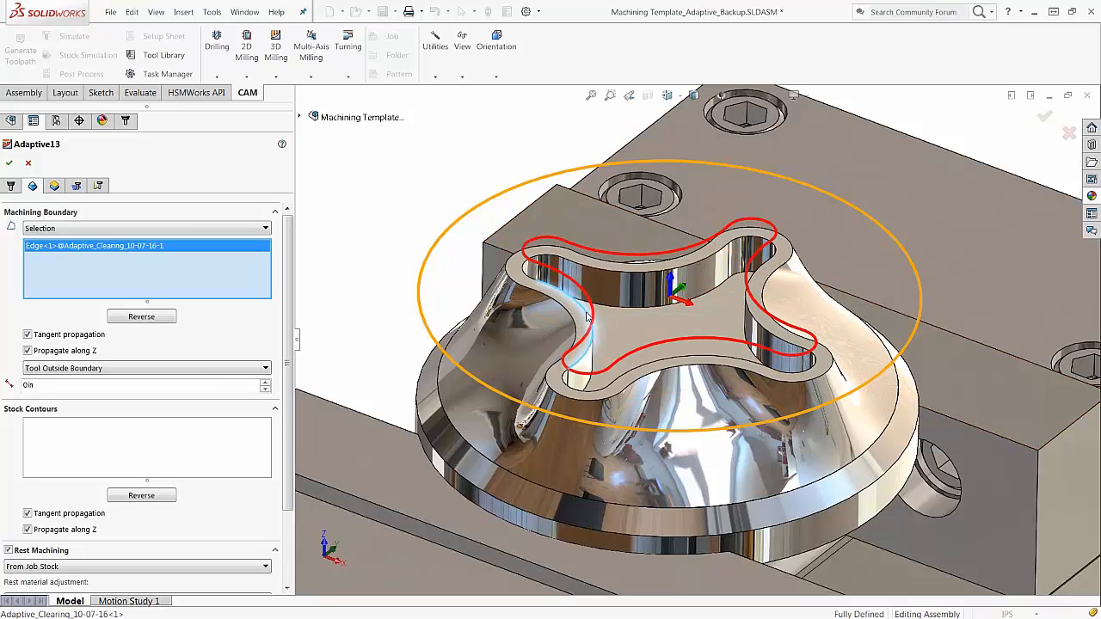
scroll(568, 292, down, 3)
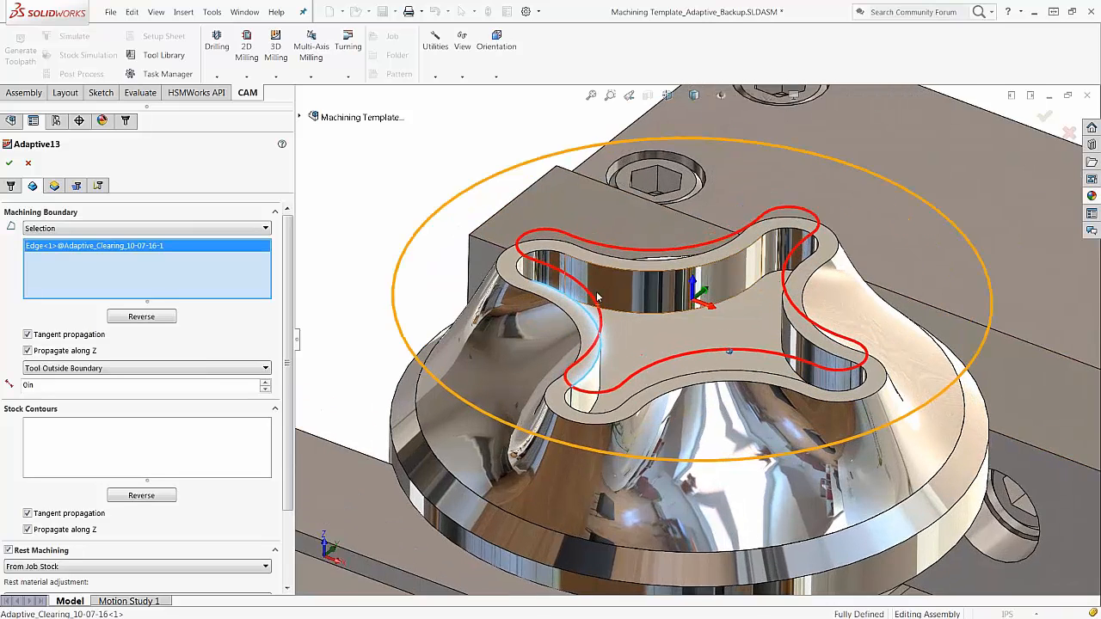
middle_drag(620, 316, 640, 332)
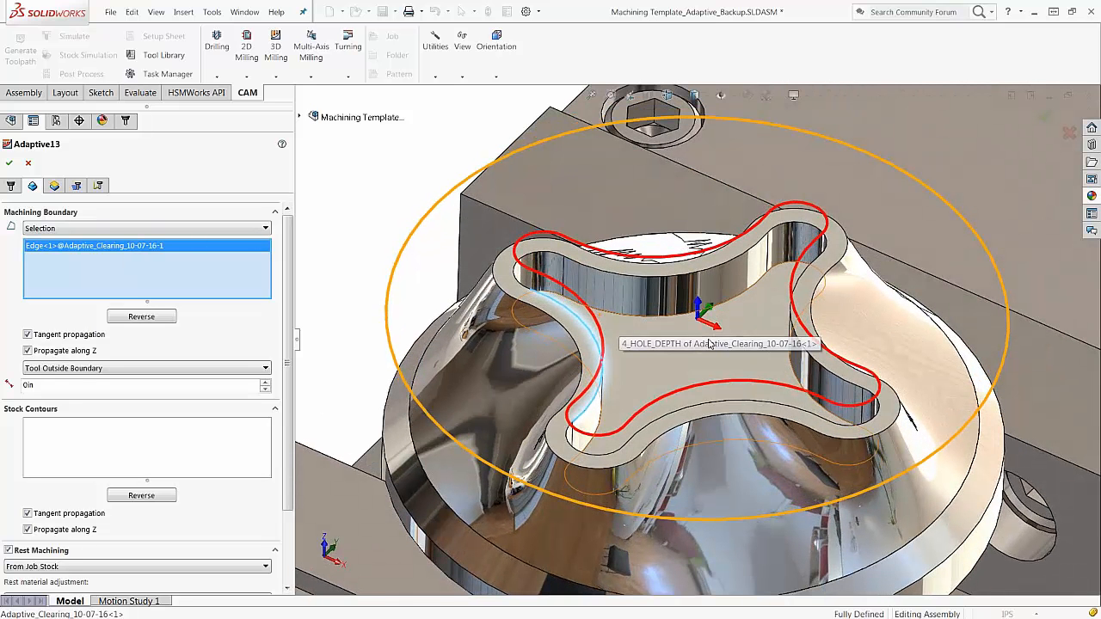
click(59, 370)
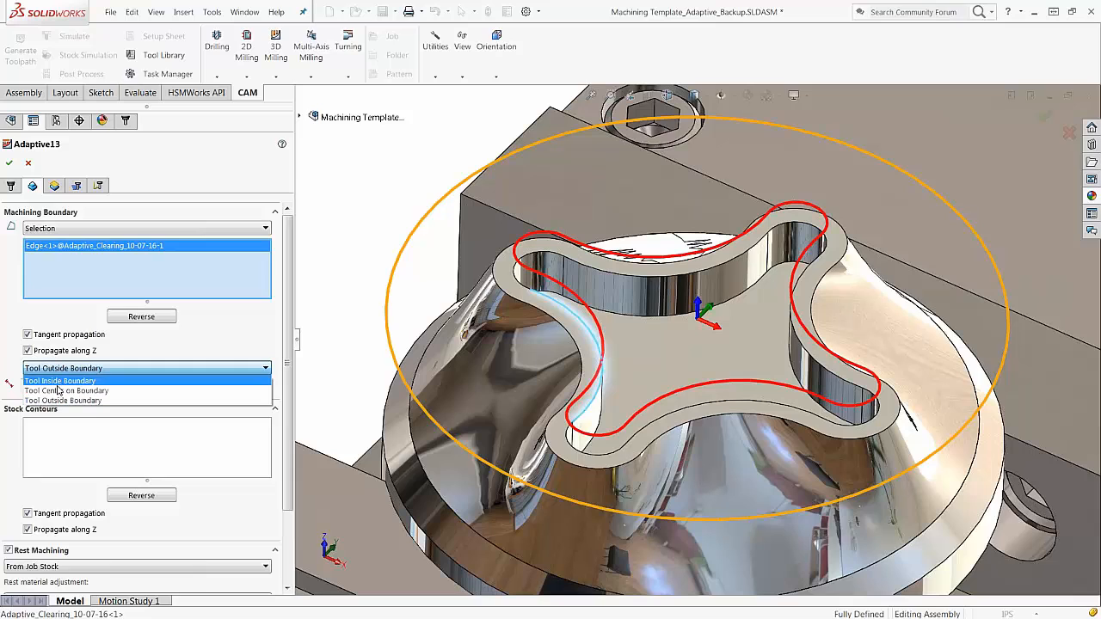
click(58, 381)
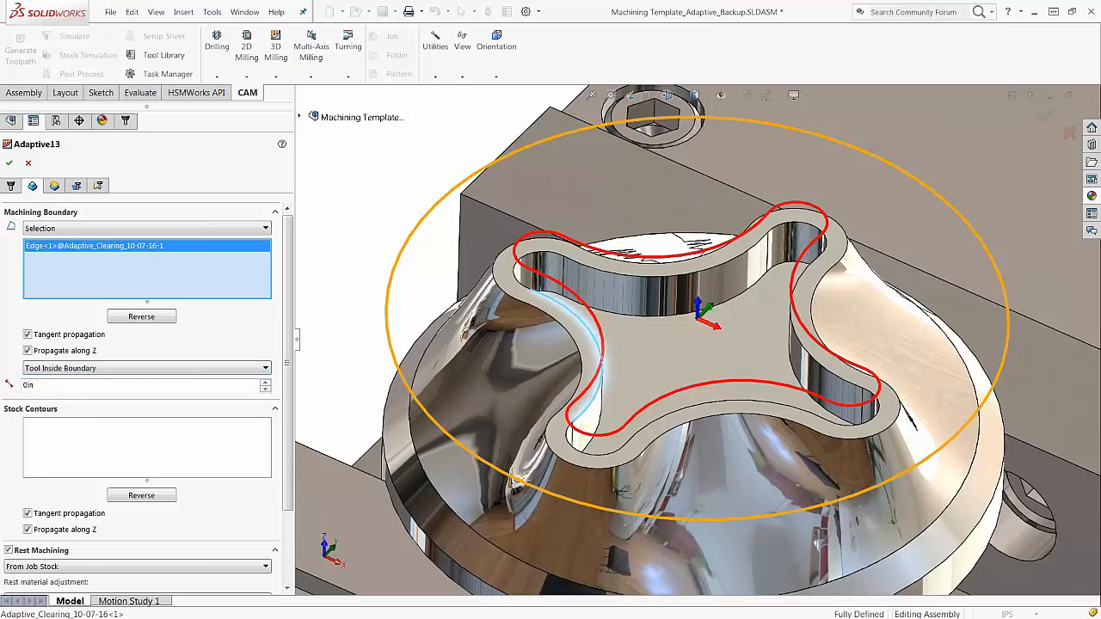
Try From Previous Operation(s) and From Operation(s) as the rest machining source and restore From Job Stock.
scroll(188, 325, down, 3)
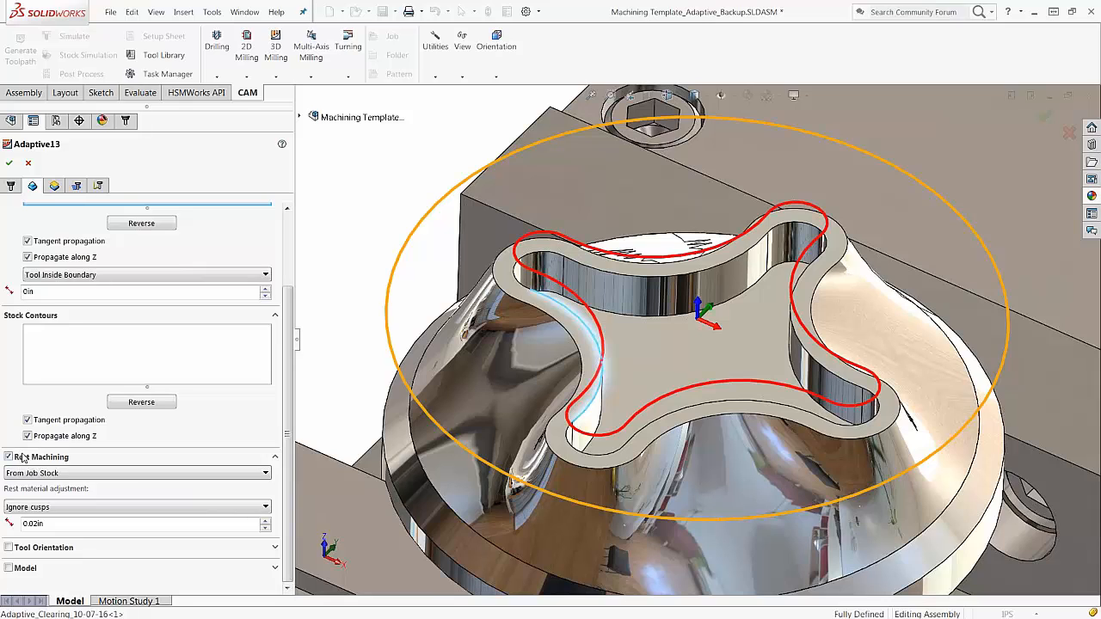
click(265, 473)
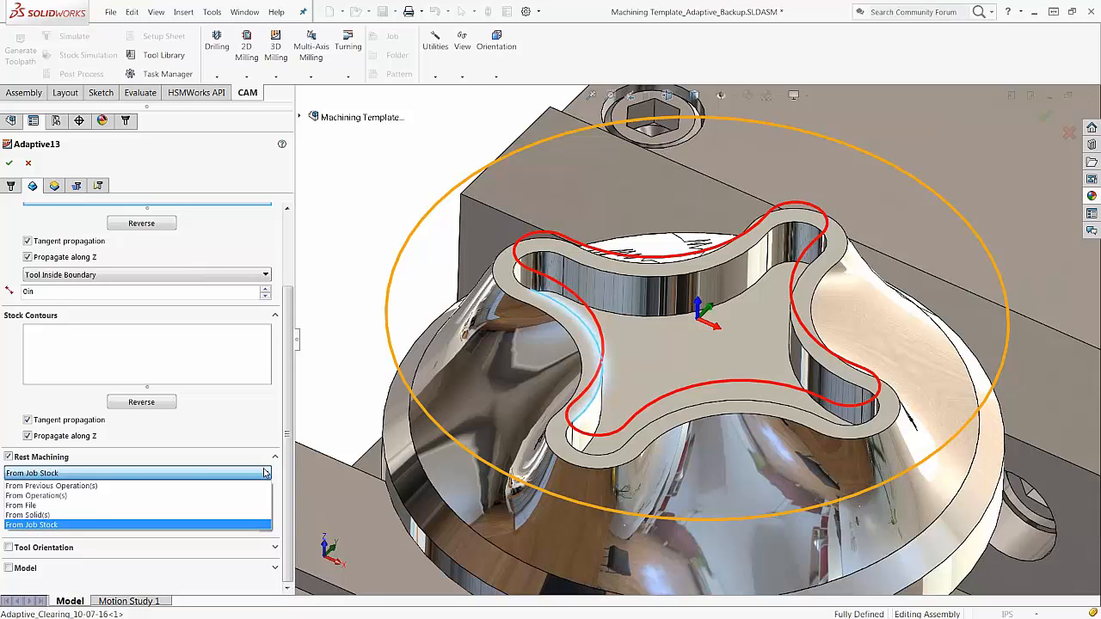
click(96, 487)
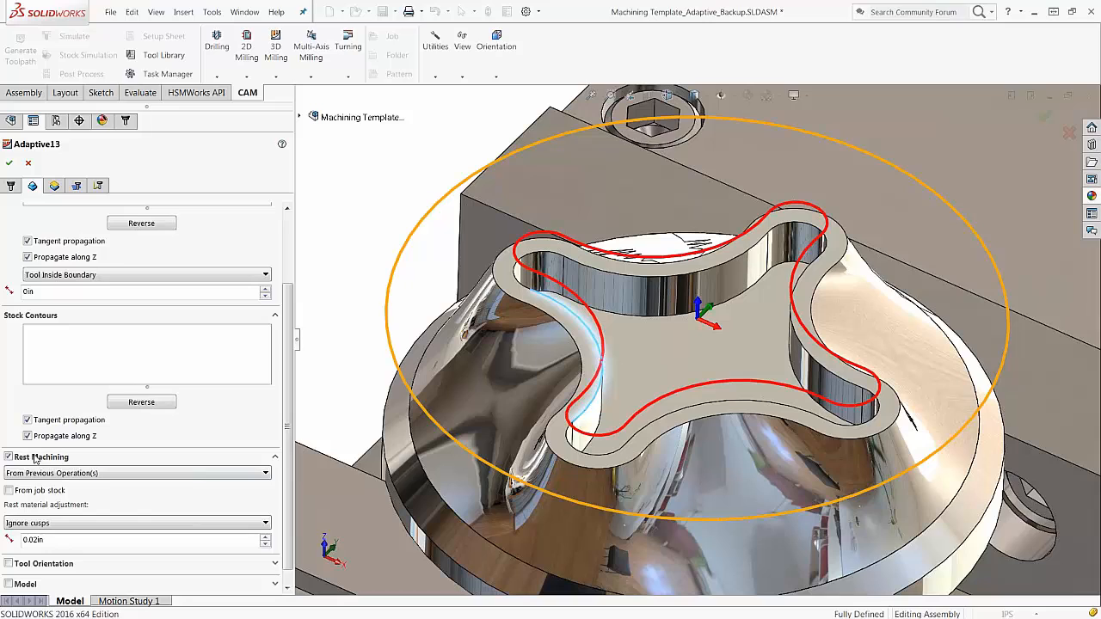
click(128, 474)
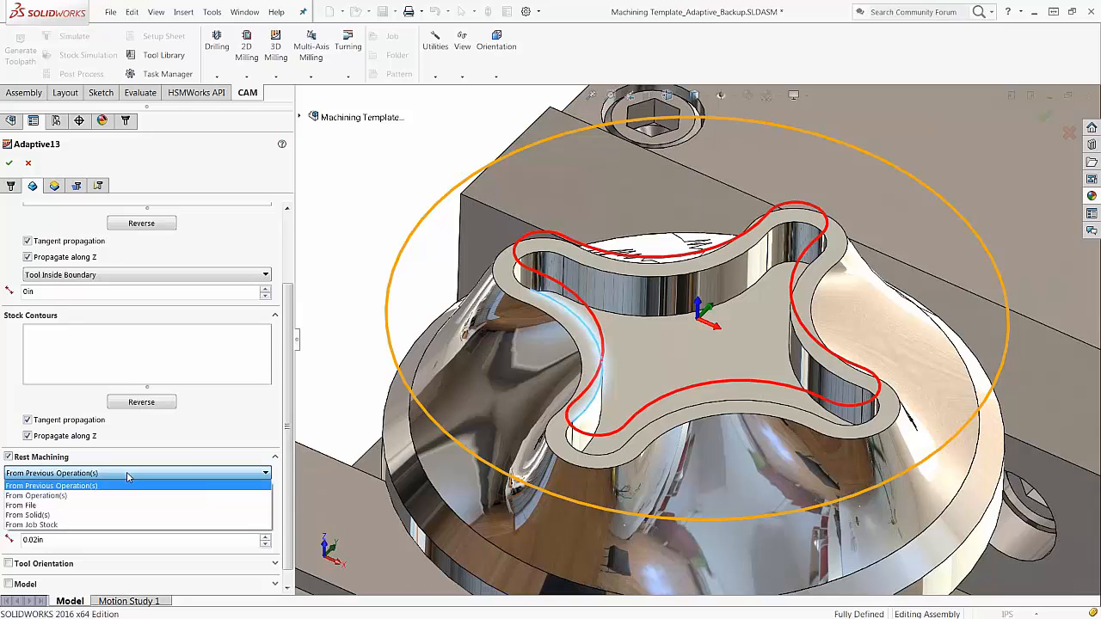
click(71, 487)
click(29, 475)
click(31, 496)
click(82, 474)
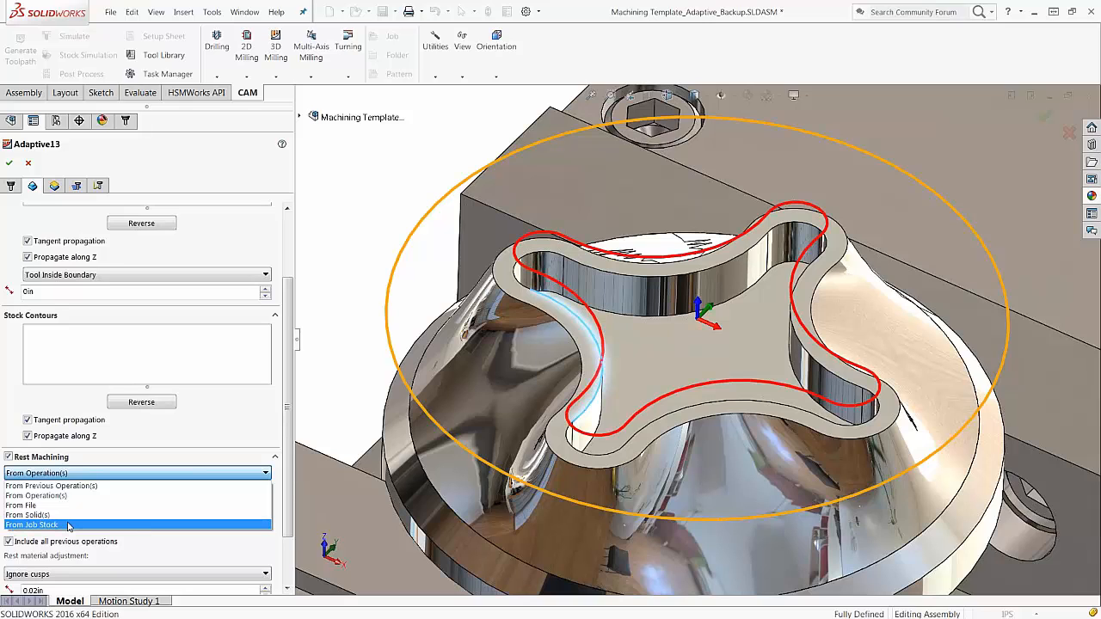
click(69, 525)
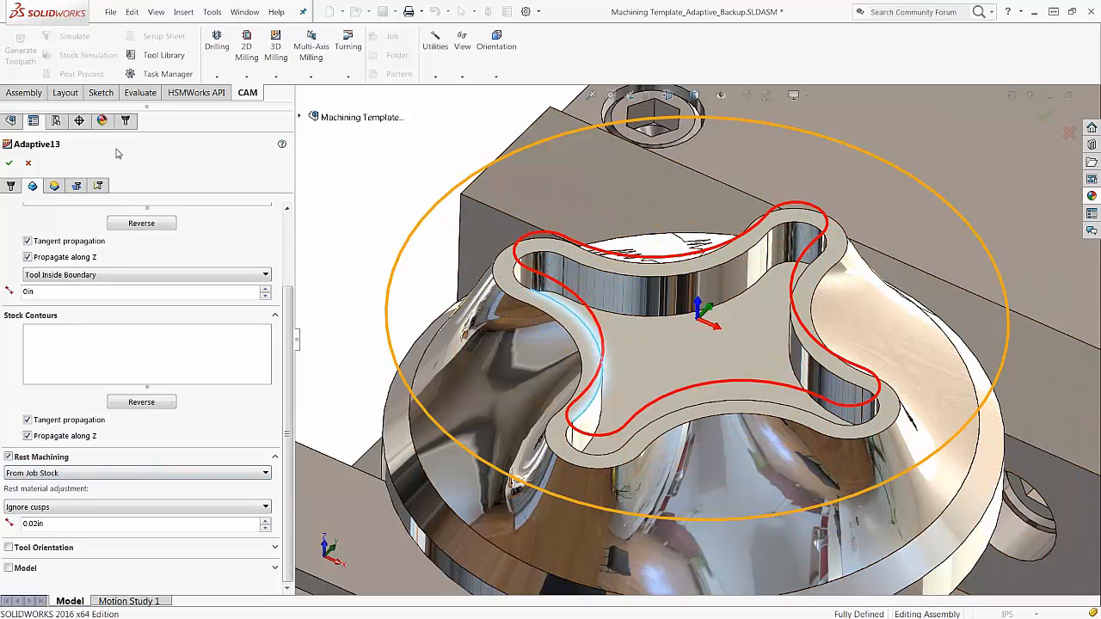
Set the adaptive operation's top height reference to From Model Top and inspect its plane against the part.
click(55, 187)
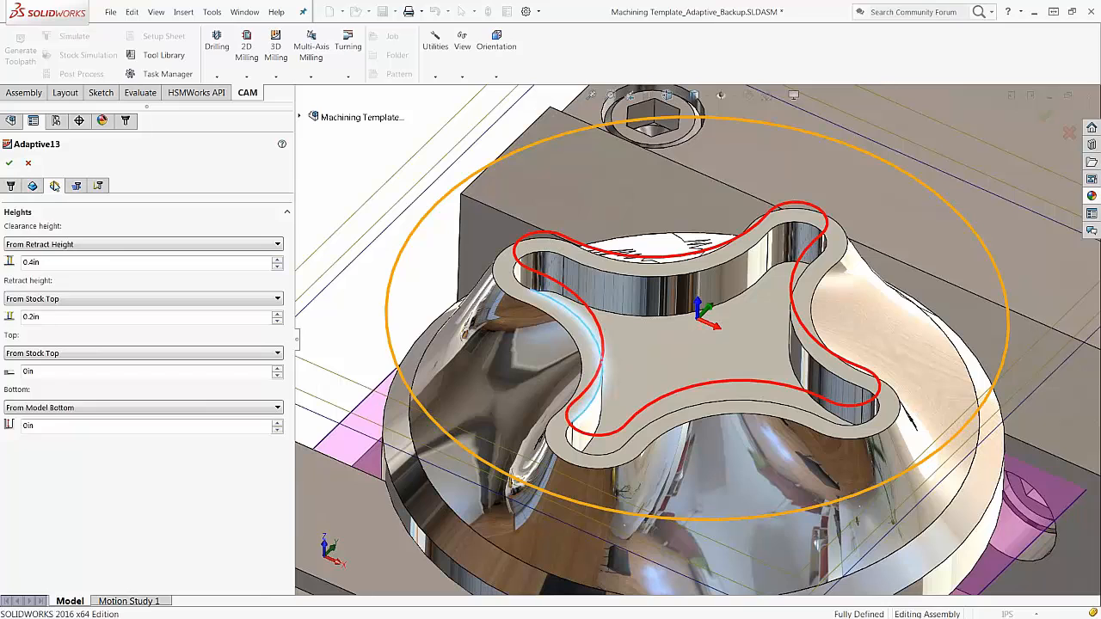
middle_drag(377, 177, 389, 179)
scroll(540, 238, down, 1)
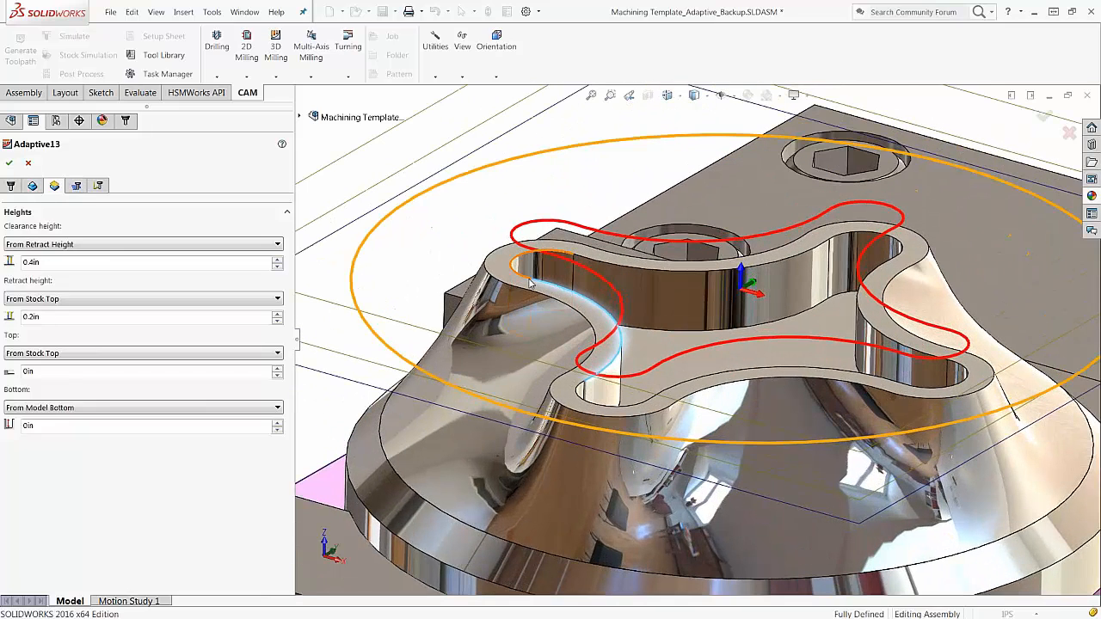
middle_drag(528, 277, 529, 285)
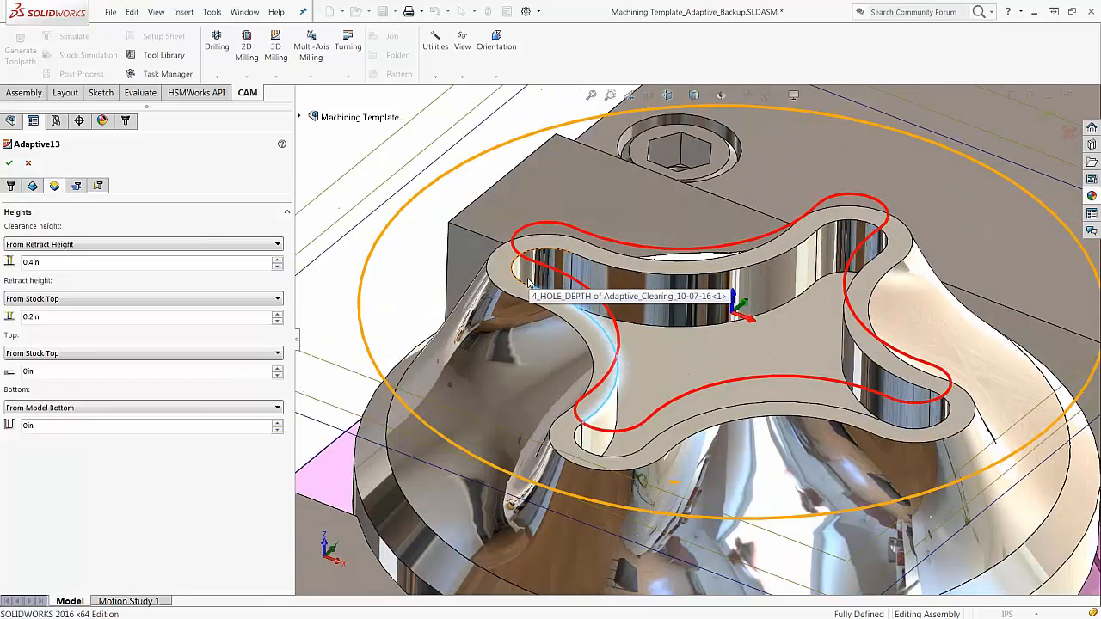
middle_drag(647, 298, 643, 298)
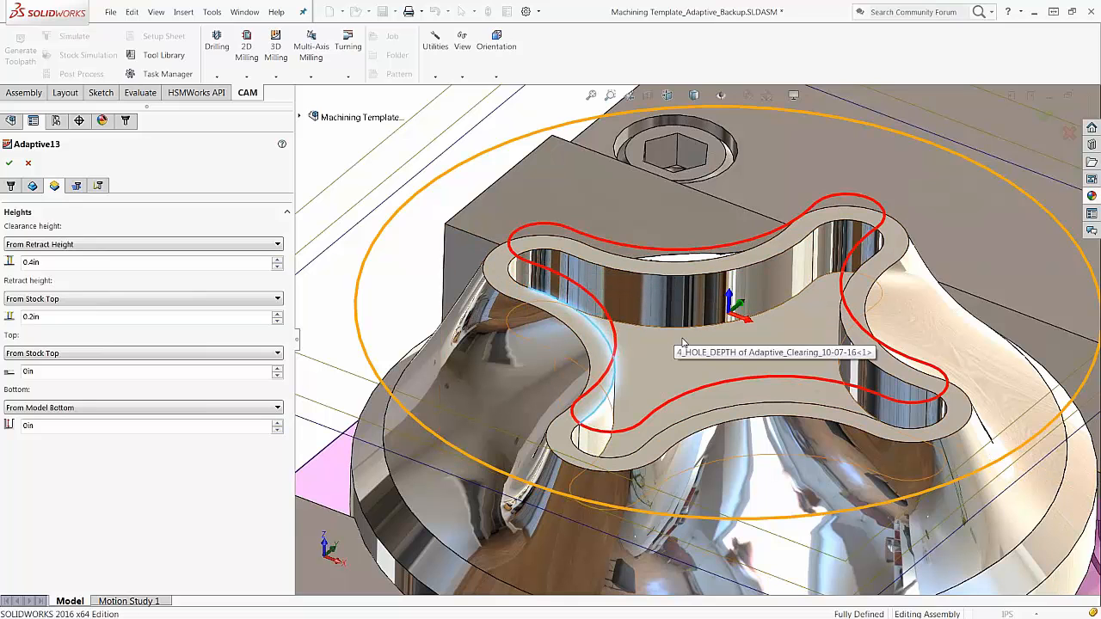
click(62, 409)
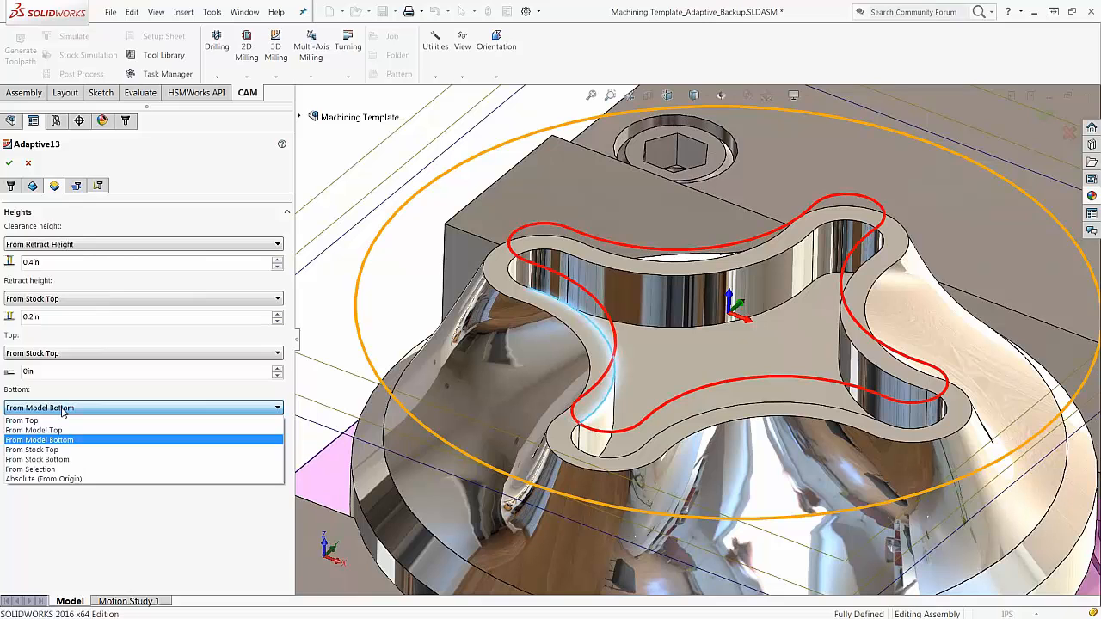
click(63, 410)
click(80, 354)
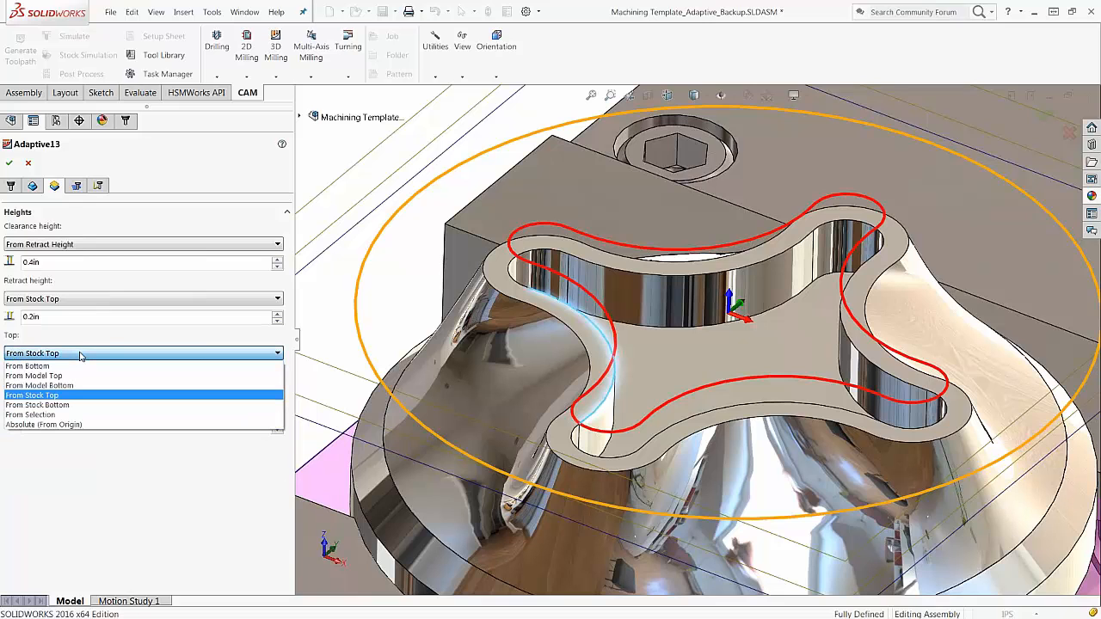
click(69, 376)
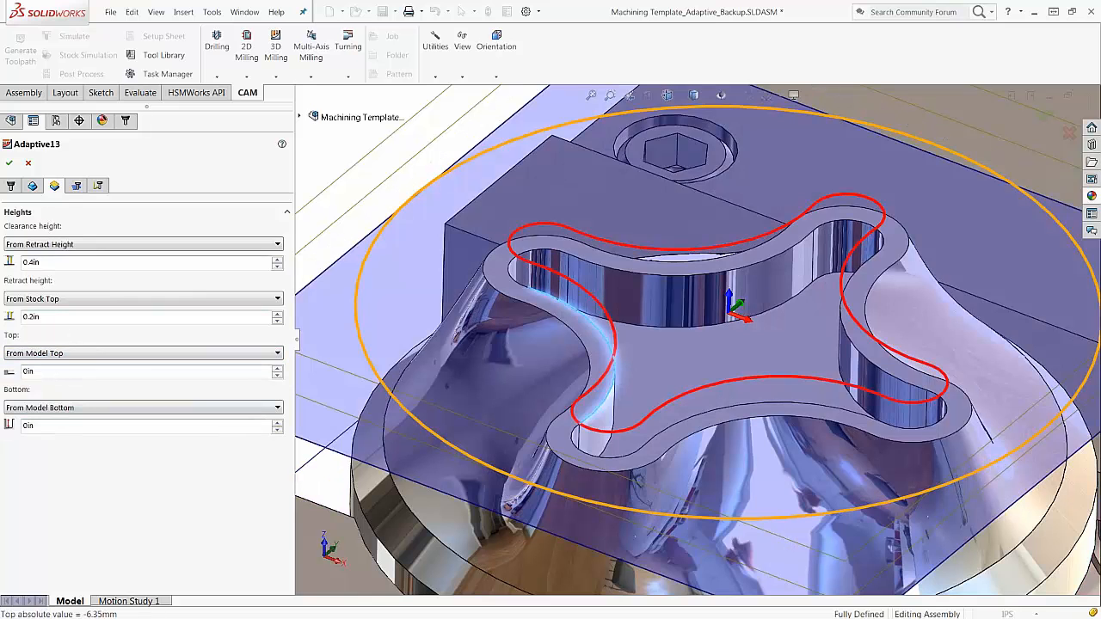
mouse_move(465, 262)
middle_down()
mouse_move(446, 295)
mouse_move(451, 274)
middle_up()
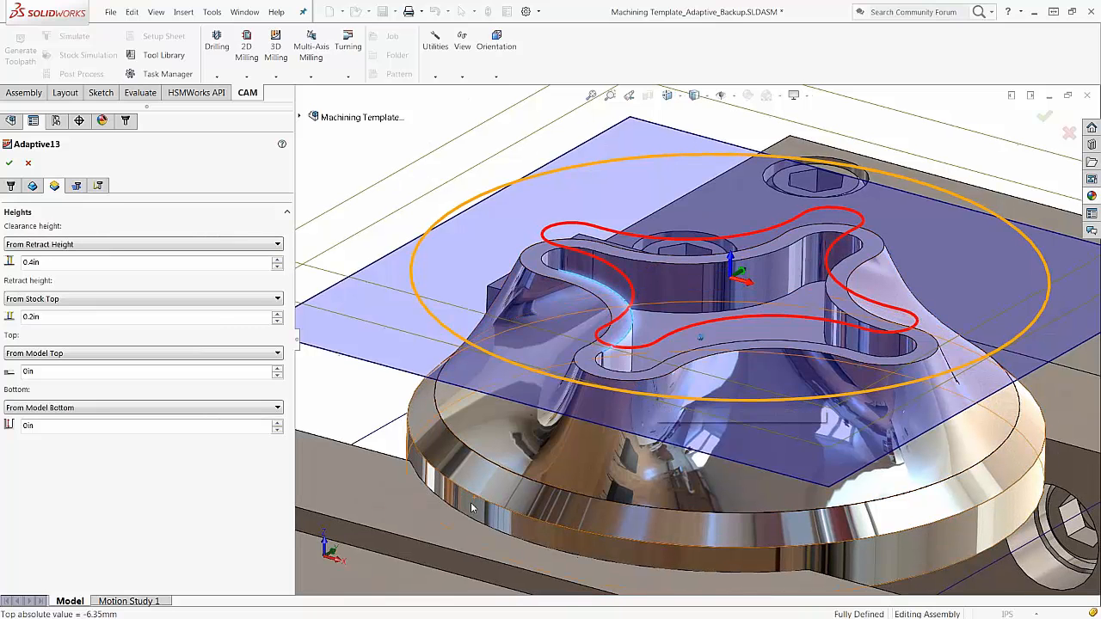
middle_drag(460, 515, 465, 497)
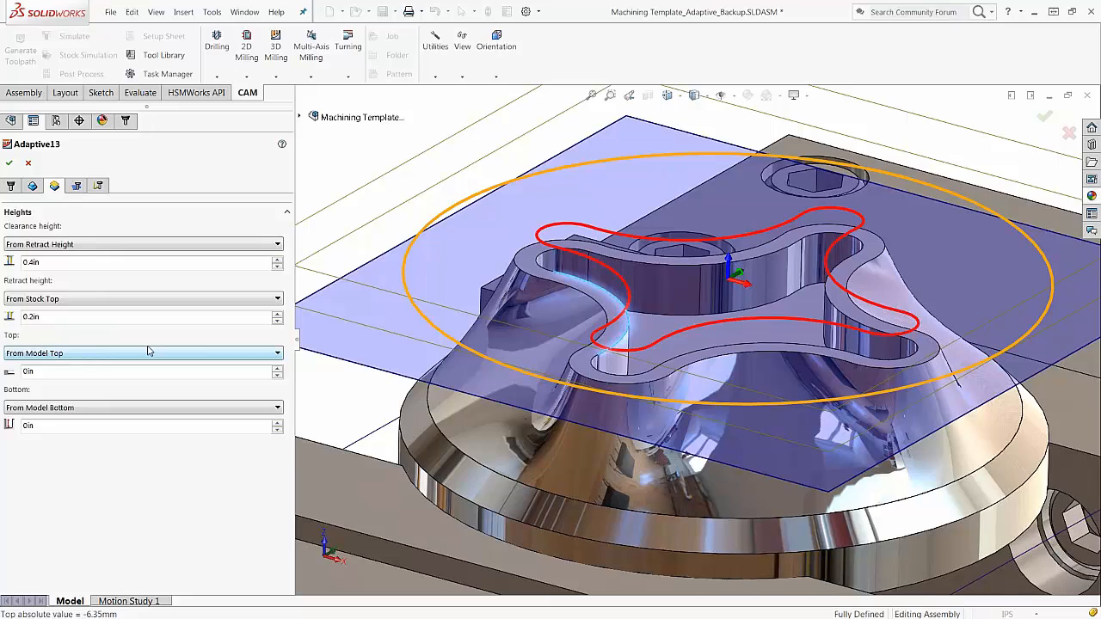
middle_drag(453, 311, 475, 320)
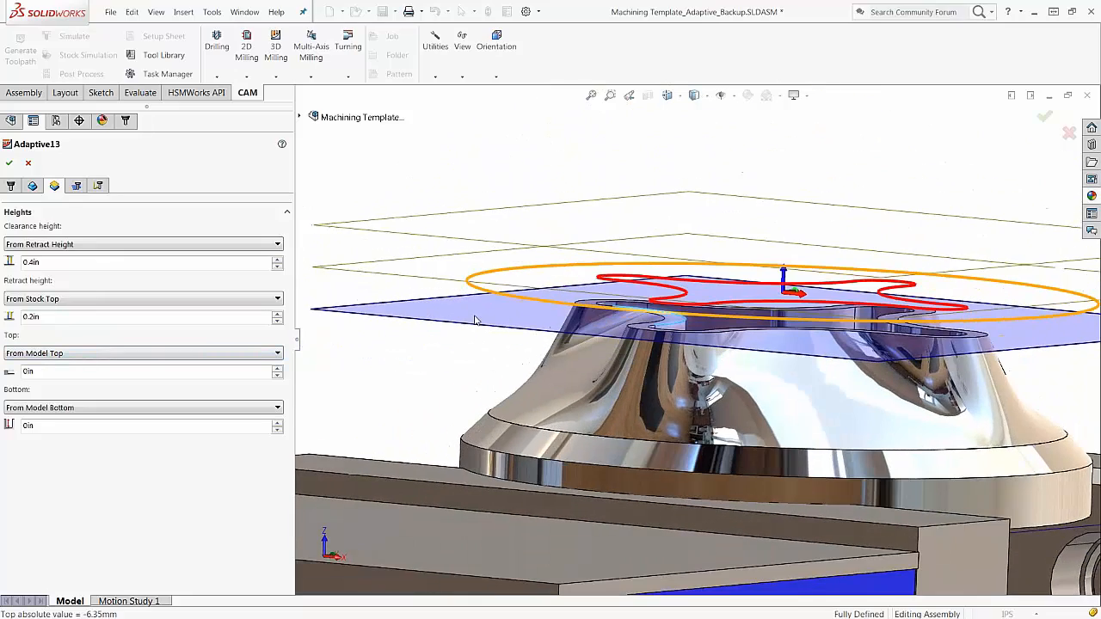
middle_drag(466, 217, 473, 250)
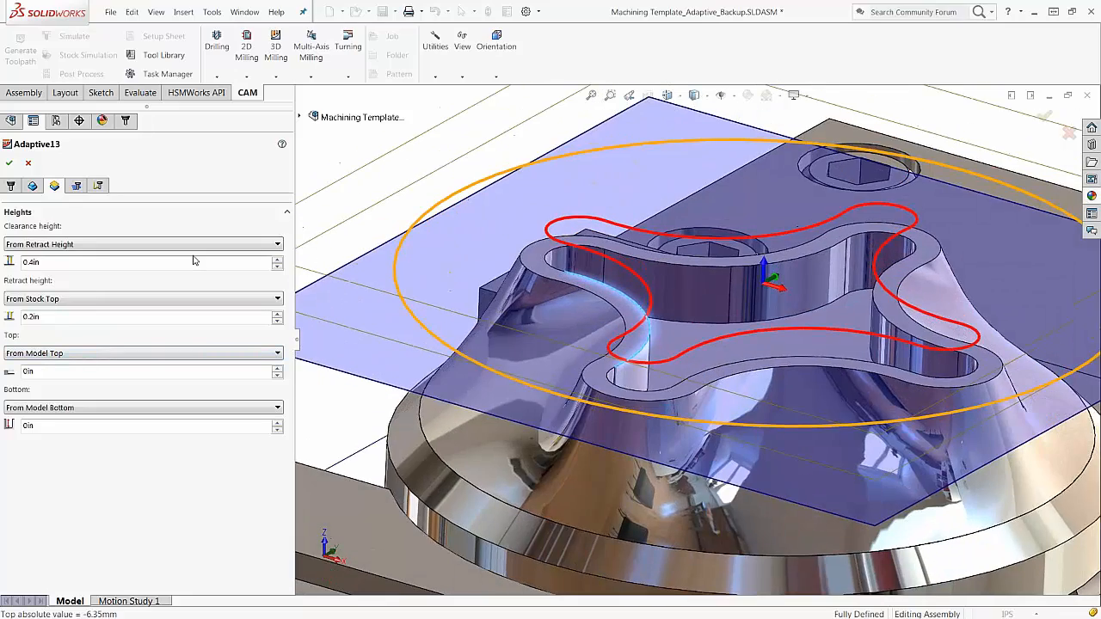
middle_drag(550, 244, 532, 289)
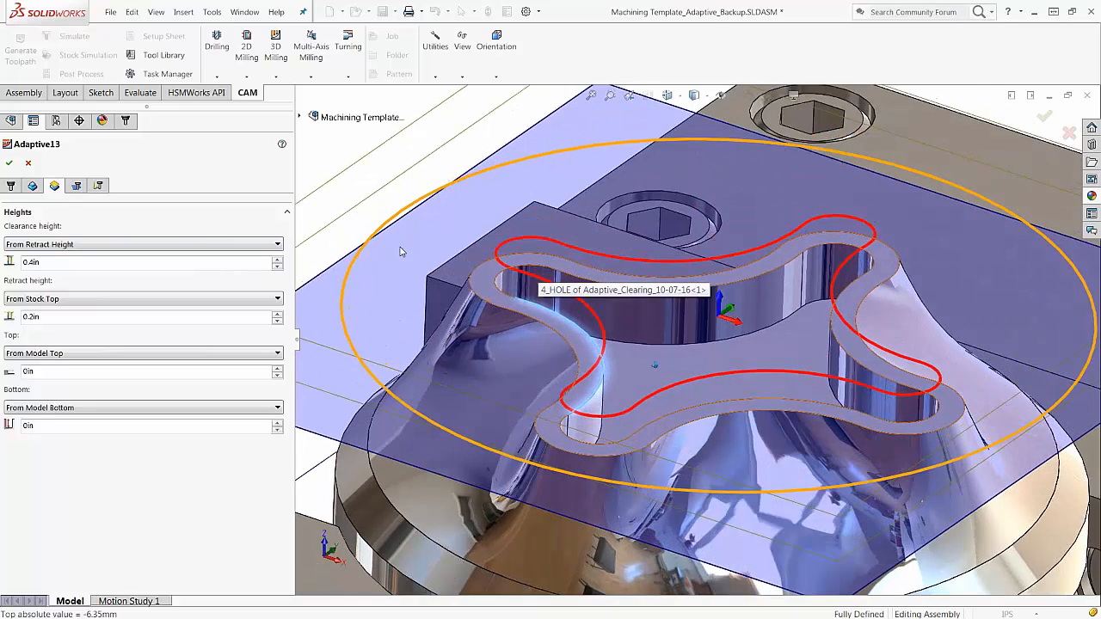
Set the adaptive operation's optimal load with the expression tool_diameter * 0.35.
click(77, 186)
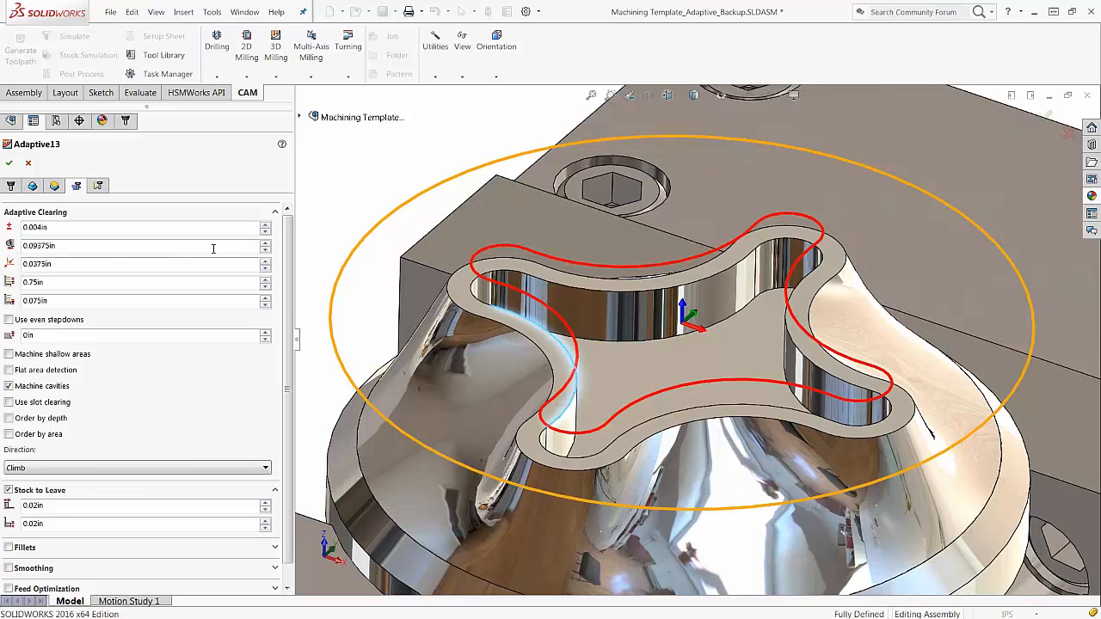
click(254, 249)
mouse_move(252, 250)
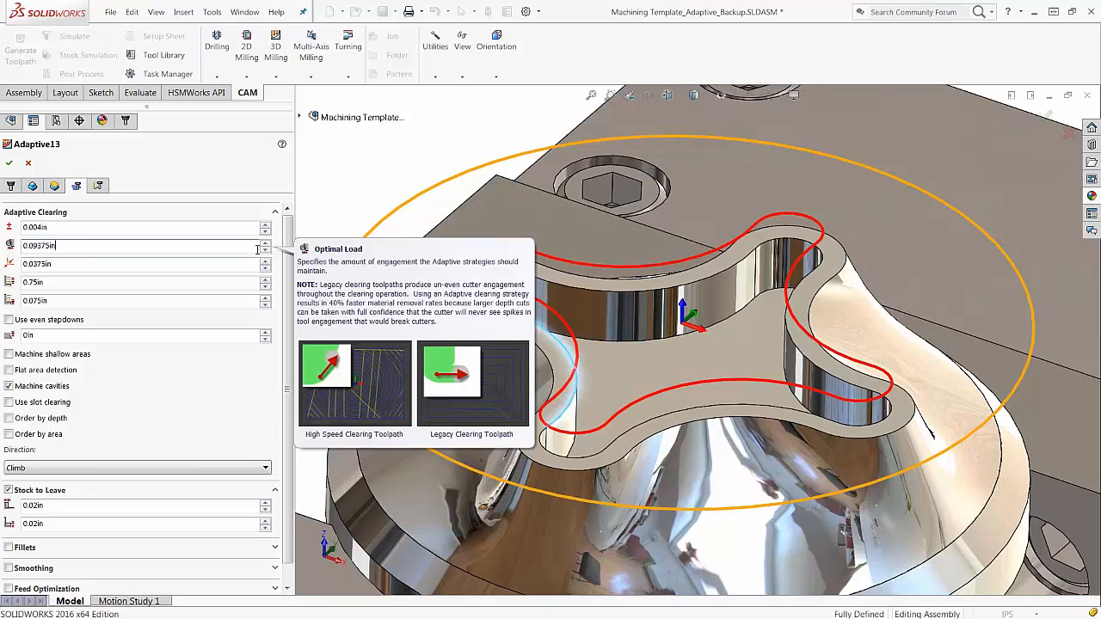
right_click(257, 250)
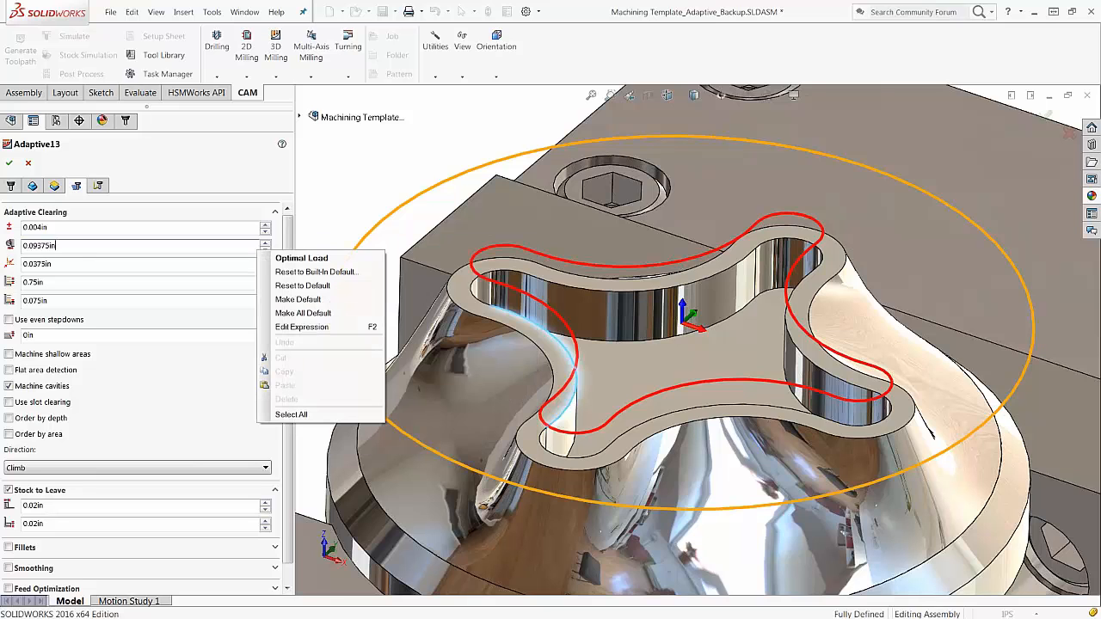
click(375, 328)
drag(421, 219, 367, 188)
click(384, 204)
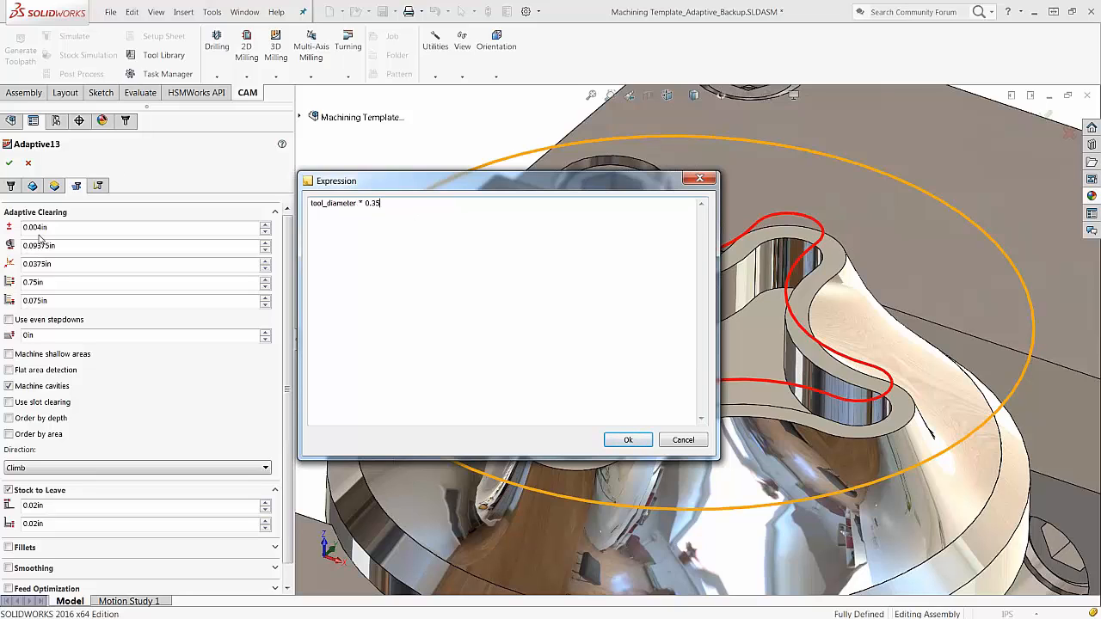
click(632, 440)
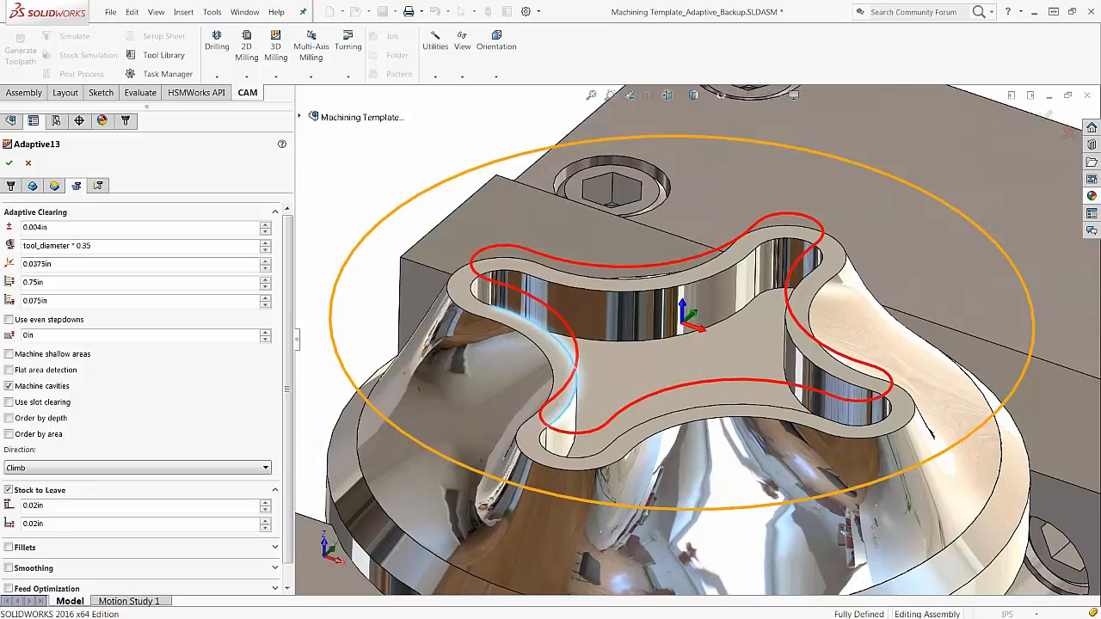
click(131, 245)
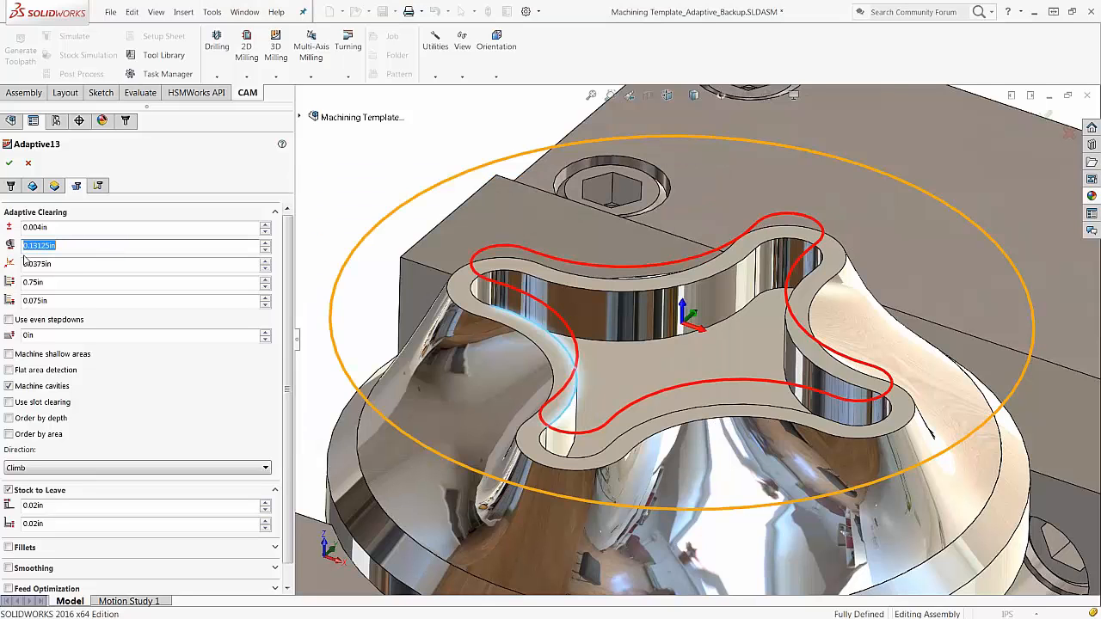
mouse_move(67, 246)
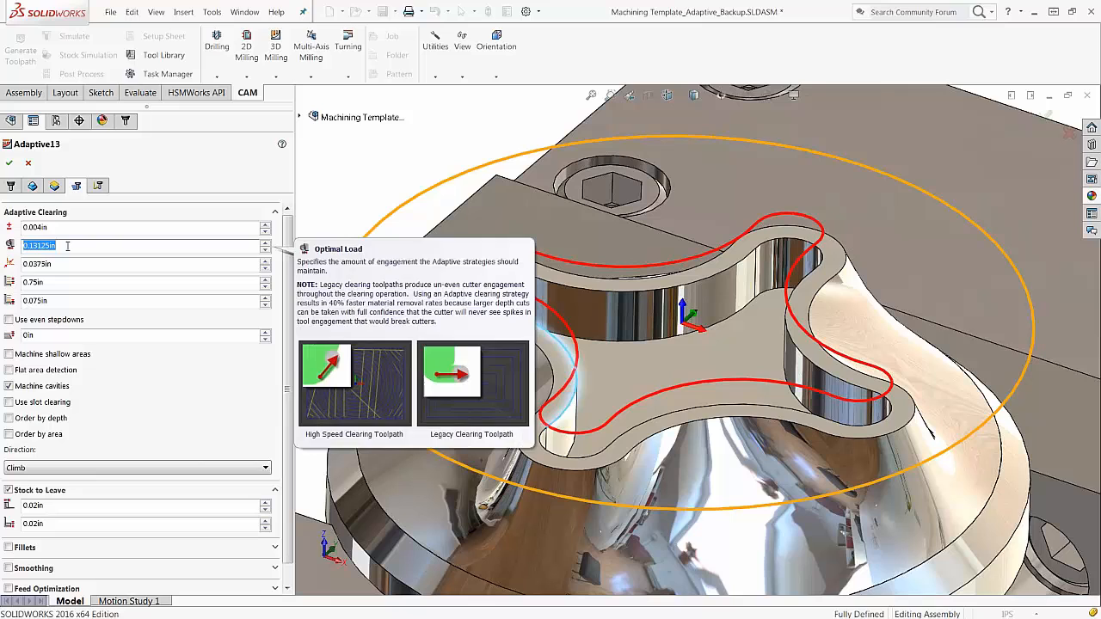
Check the minimum cutting radius setting, then accept the adaptive operation and generate its toolpath in the four-lobed pocket.
click(239, 266)
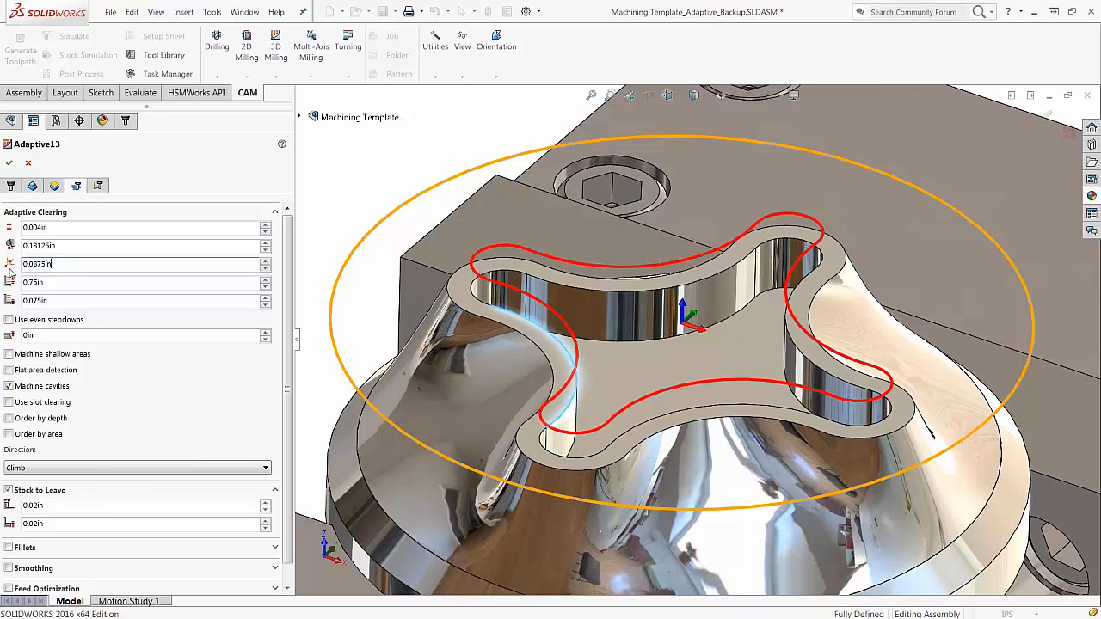
click(70, 265)
click(86, 265)
mouse_move(86, 265)
click(8, 163)
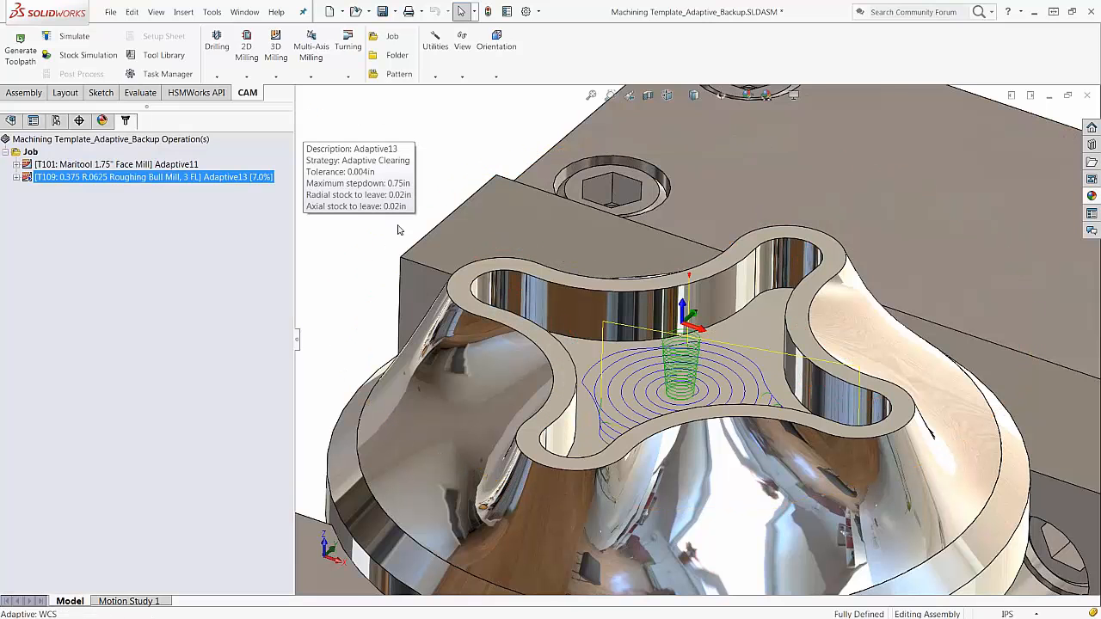
scroll(750, 382, down, 3)
middle_drag(750, 382, 580, 286)
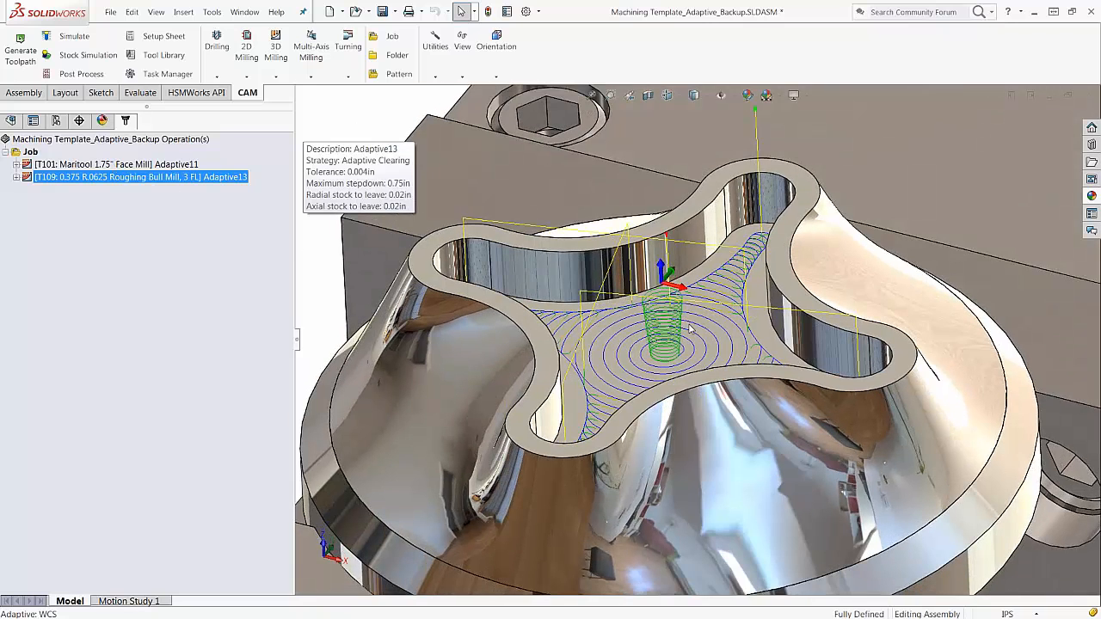
Edit the Ø3/8" bullnose adaptive operation to use None as its machining boundary and regenerate the toolpath.
right_click(125, 178)
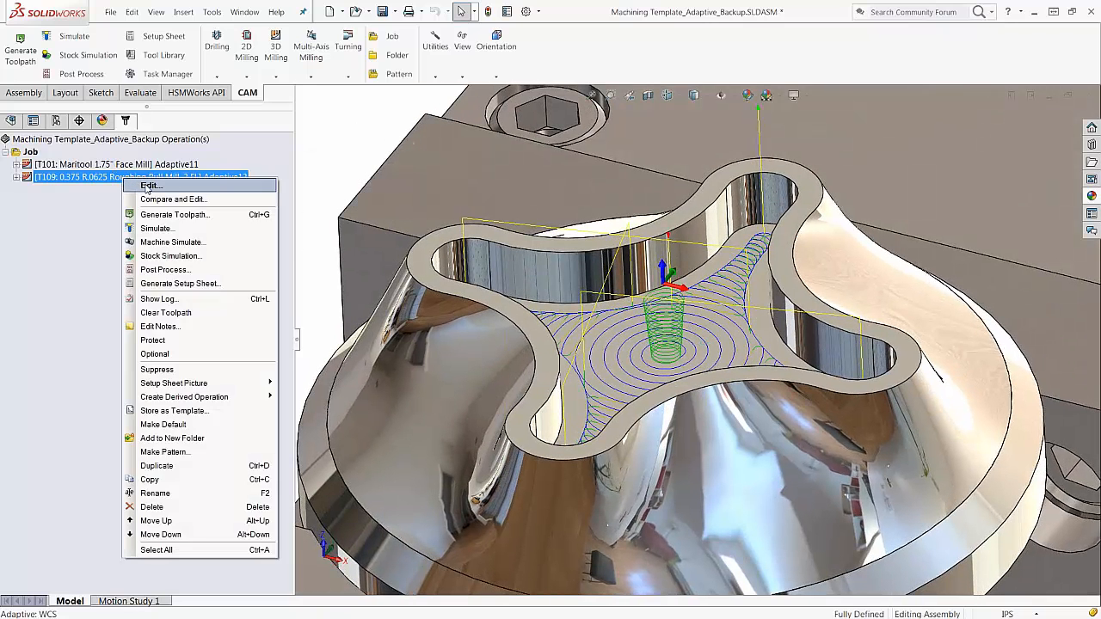
click(147, 187)
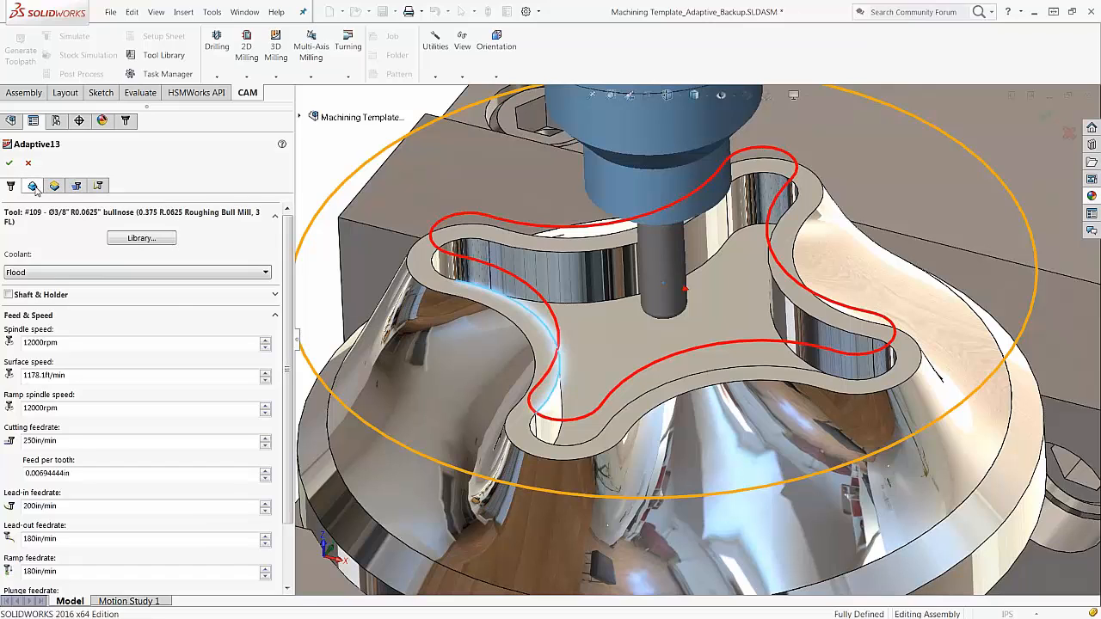
click(33, 186)
click(95, 229)
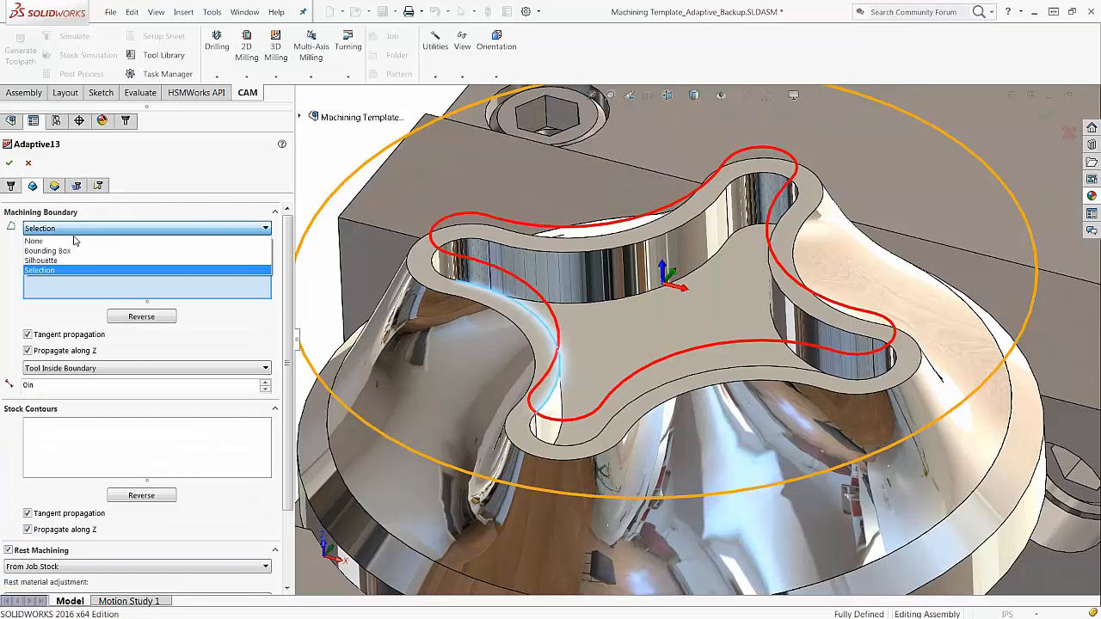
click(72, 242)
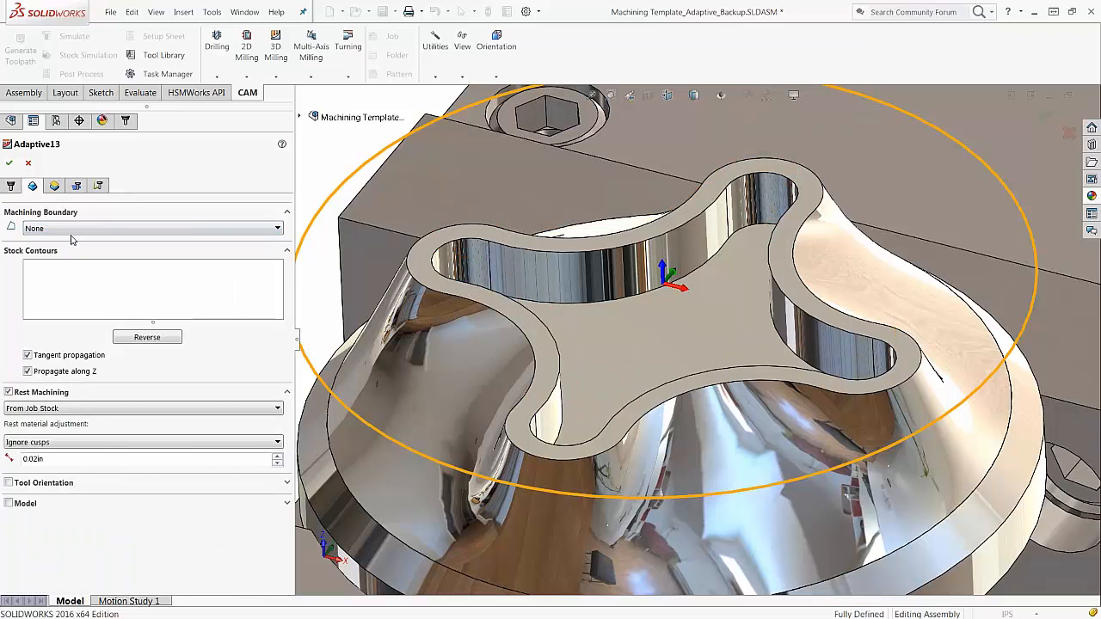
click(9, 162)
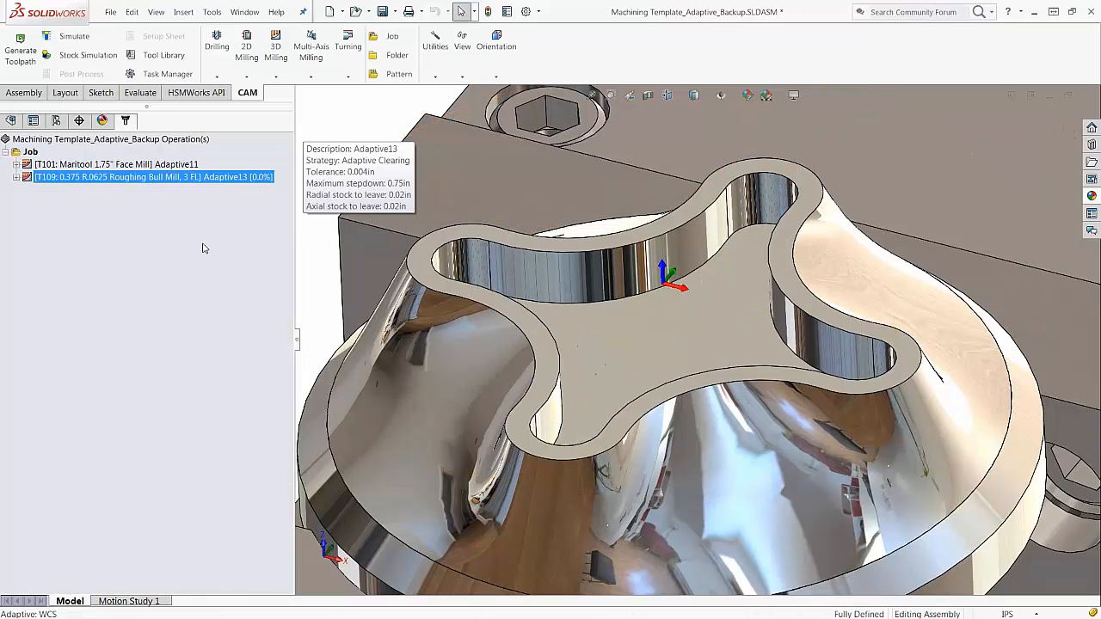
scroll(334, 255, up, 1)
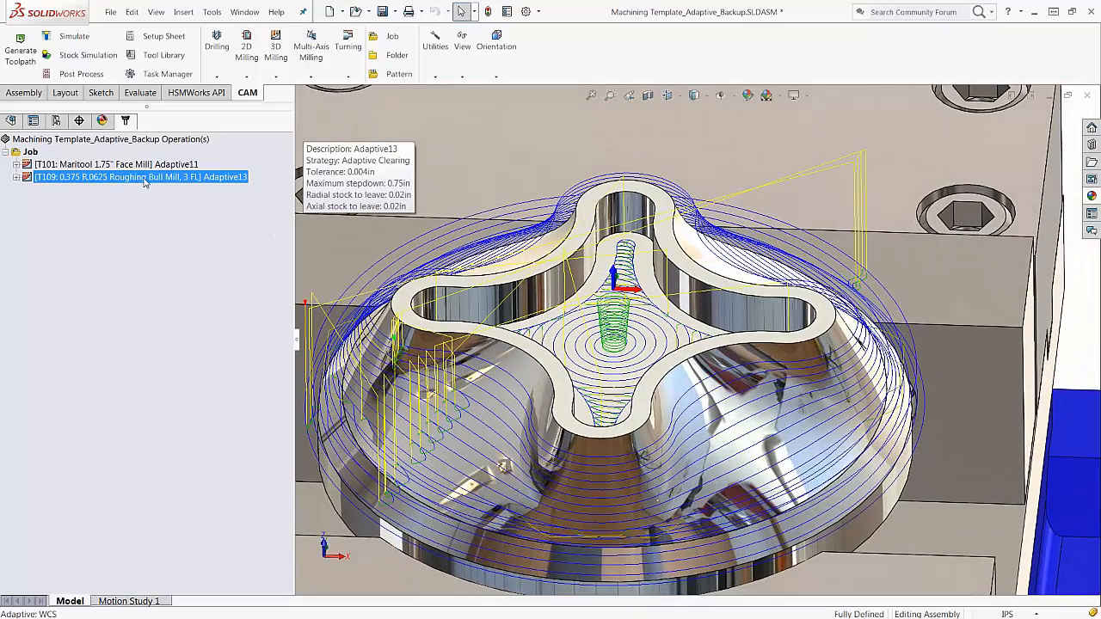
Check the adaptive operation's linking settings and examine its toolpath around the part from the side and from above.
right_click(145, 179)
click(172, 188)
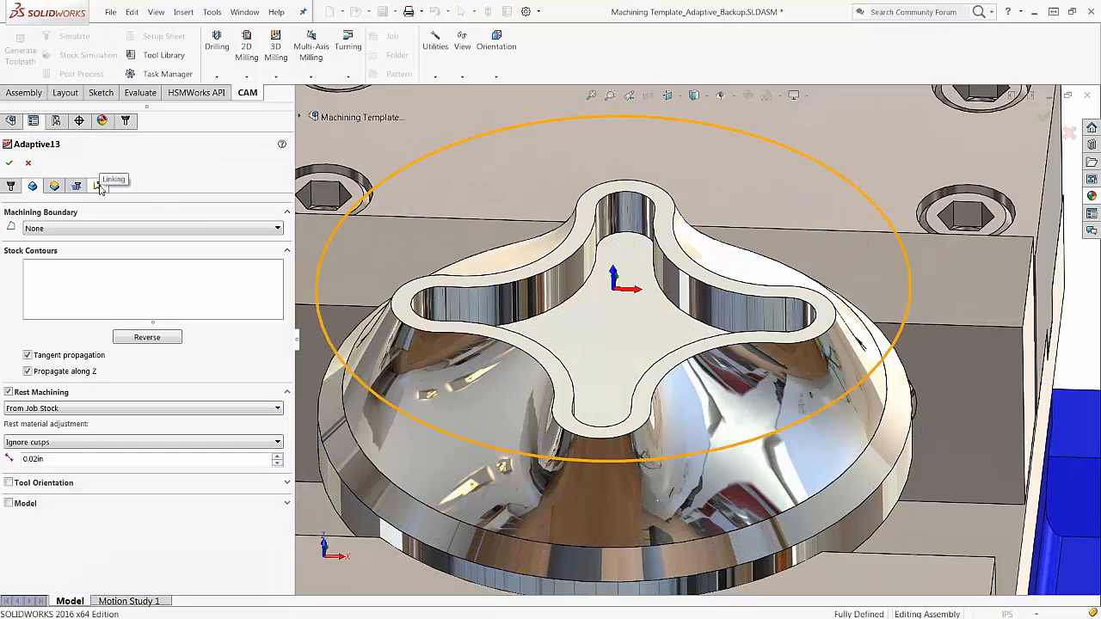
click(99, 186)
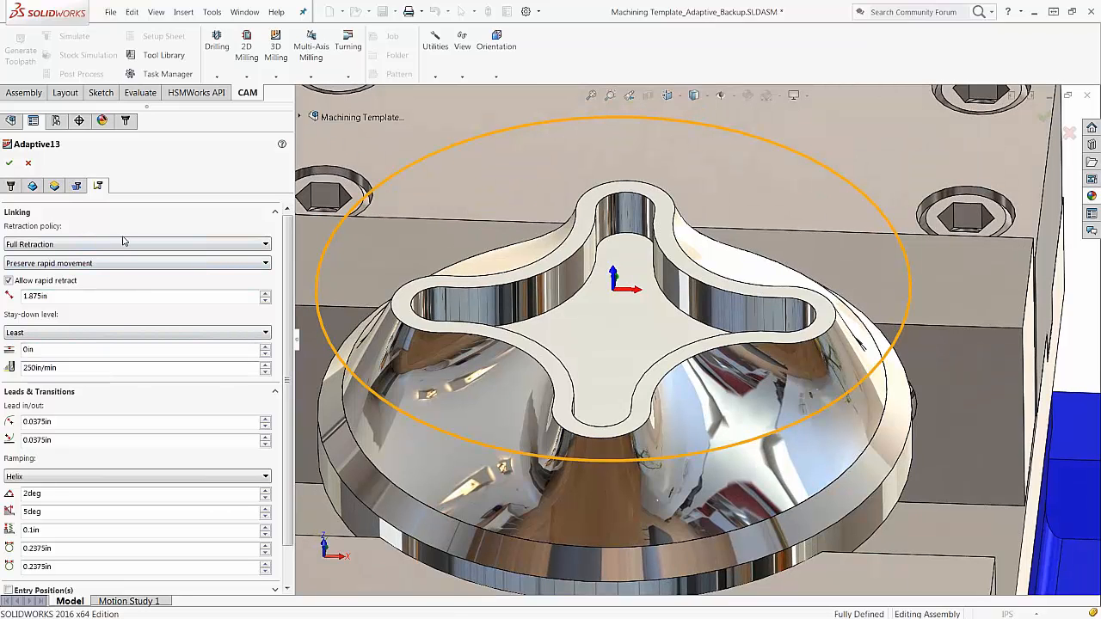
click(9, 166)
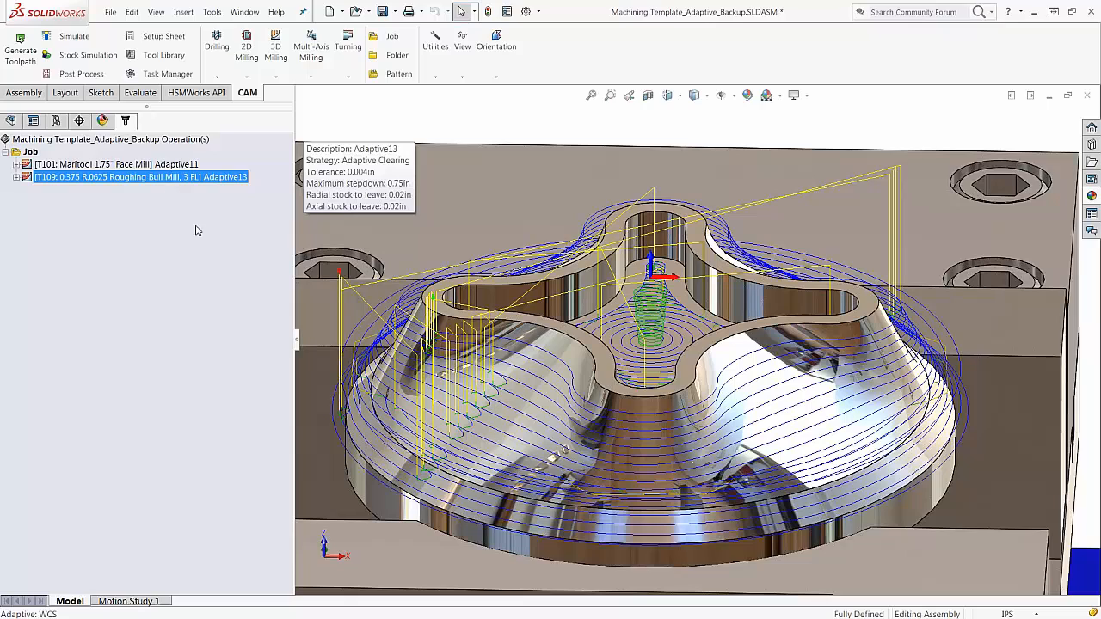
middle_drag(550, 449, 641, 403)
middle_drag(379, 371, 391, 351)
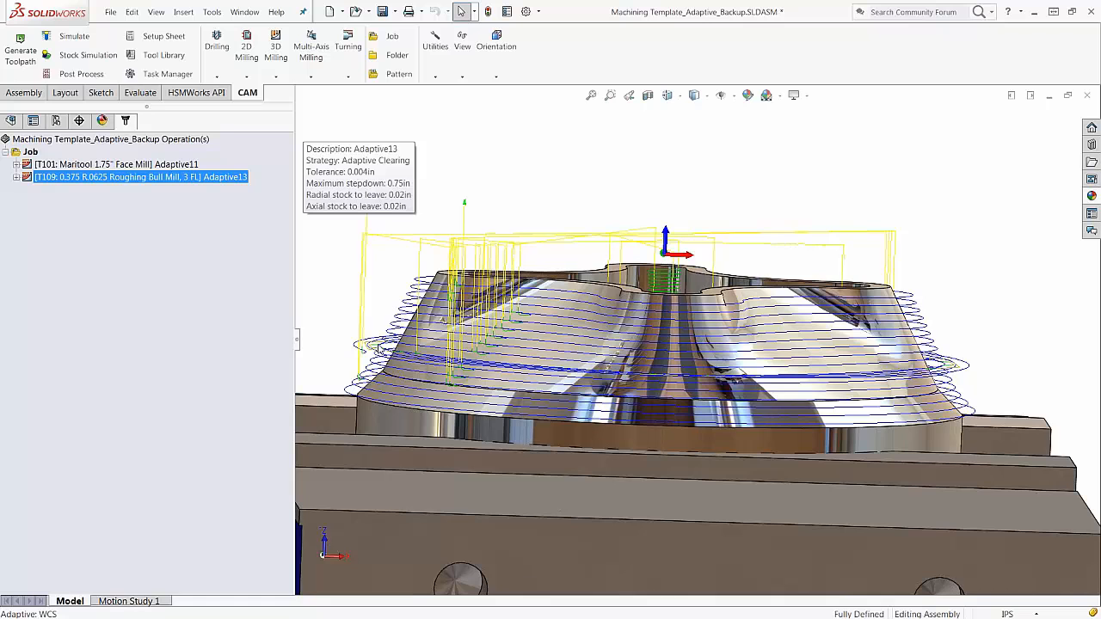
middle_drag(414, 292, 392, 339)
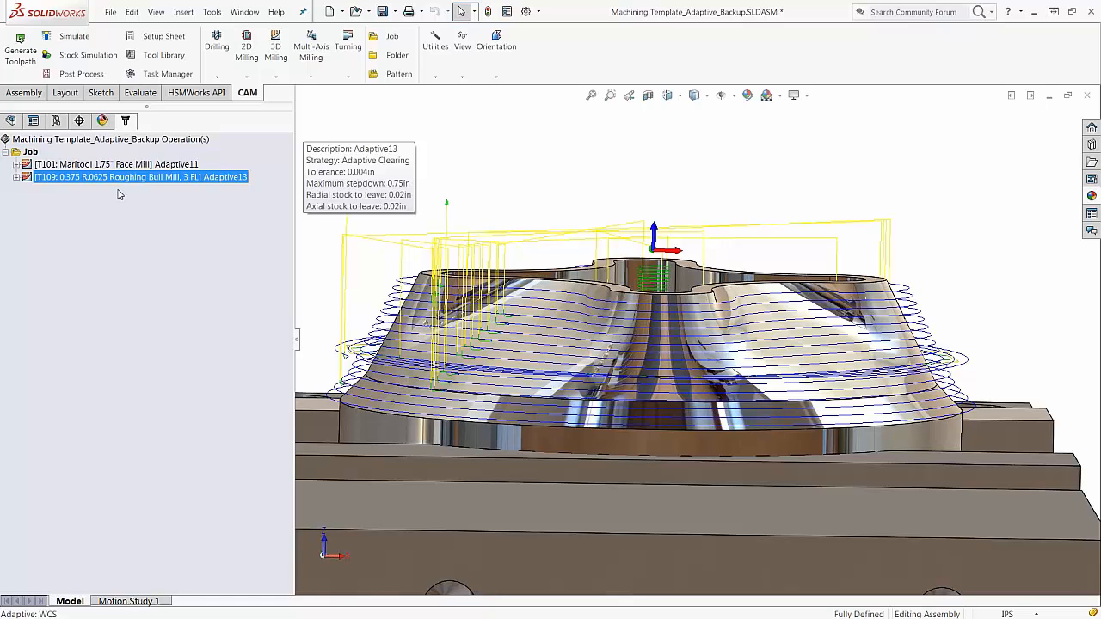
middle_drag(568, 172, 607, 271)
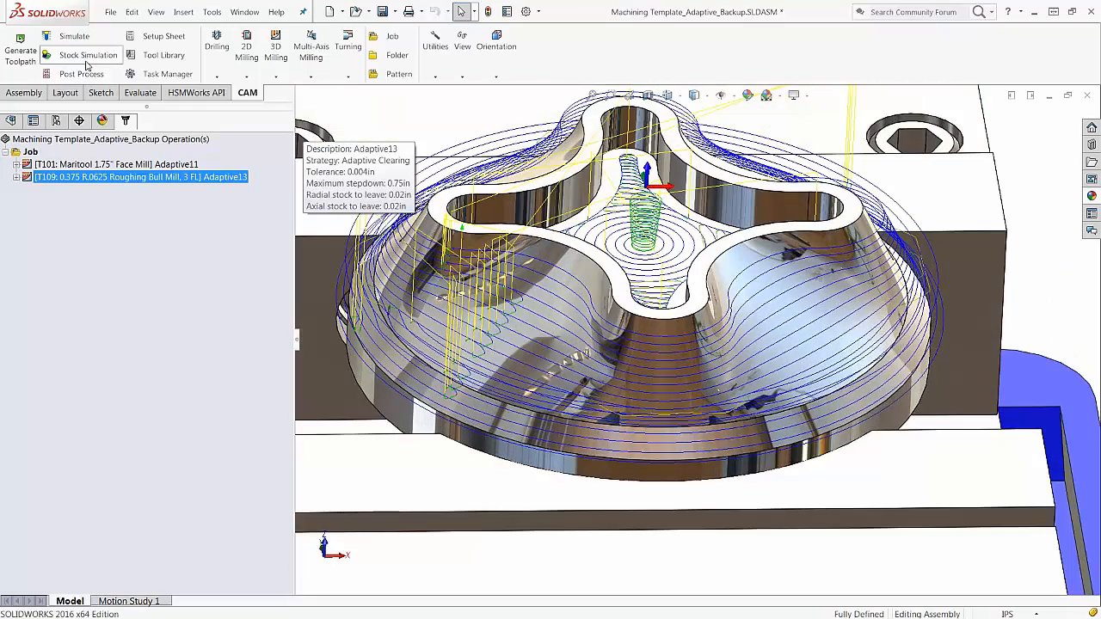
Run a stock simulation of the bullnose adaptive operation with the tool visible, raising the playback speed to watch the roughing.
click(86, 56)
click(10, 219)
drag(86, 274, 117, 274)
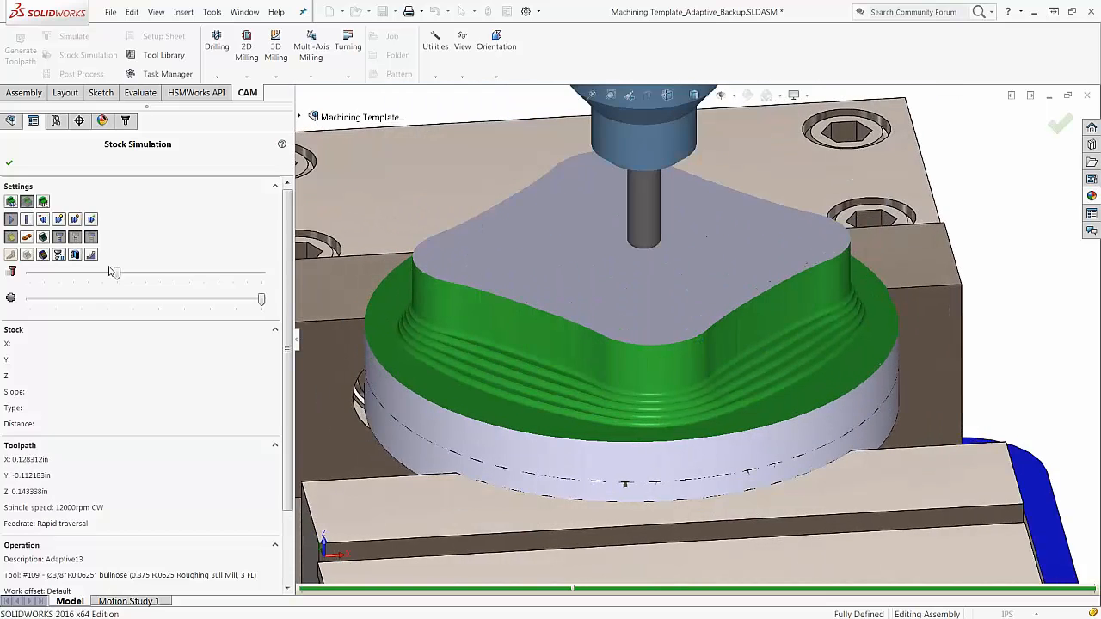
drag(279, 470, 192, 470)
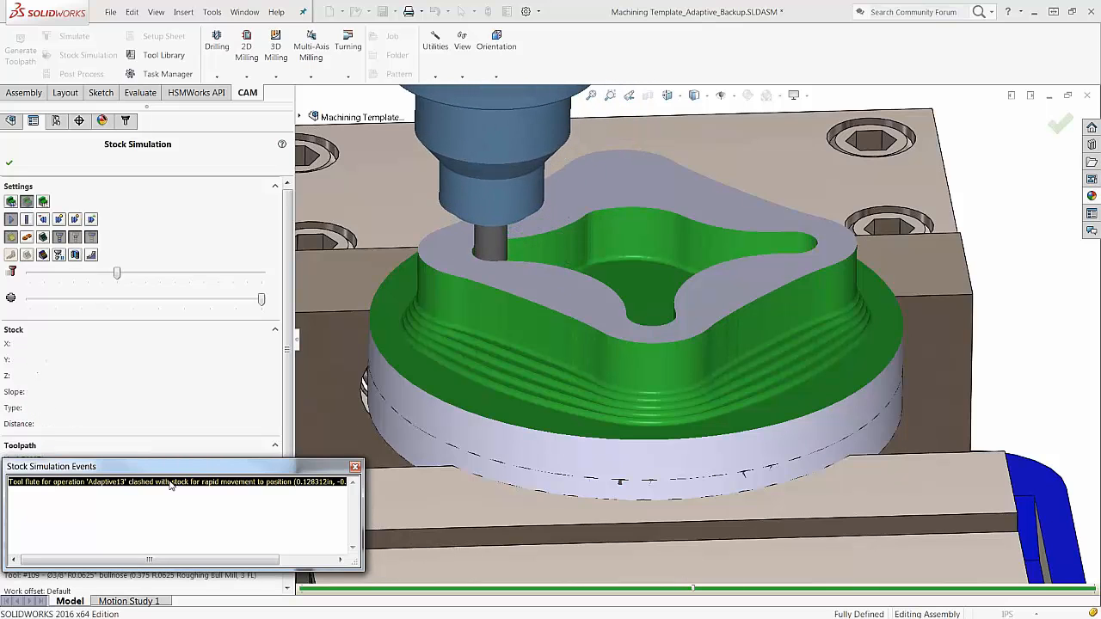
drag(171, 466, 163, 495)
middle_drag(525, 333, 592, 320)
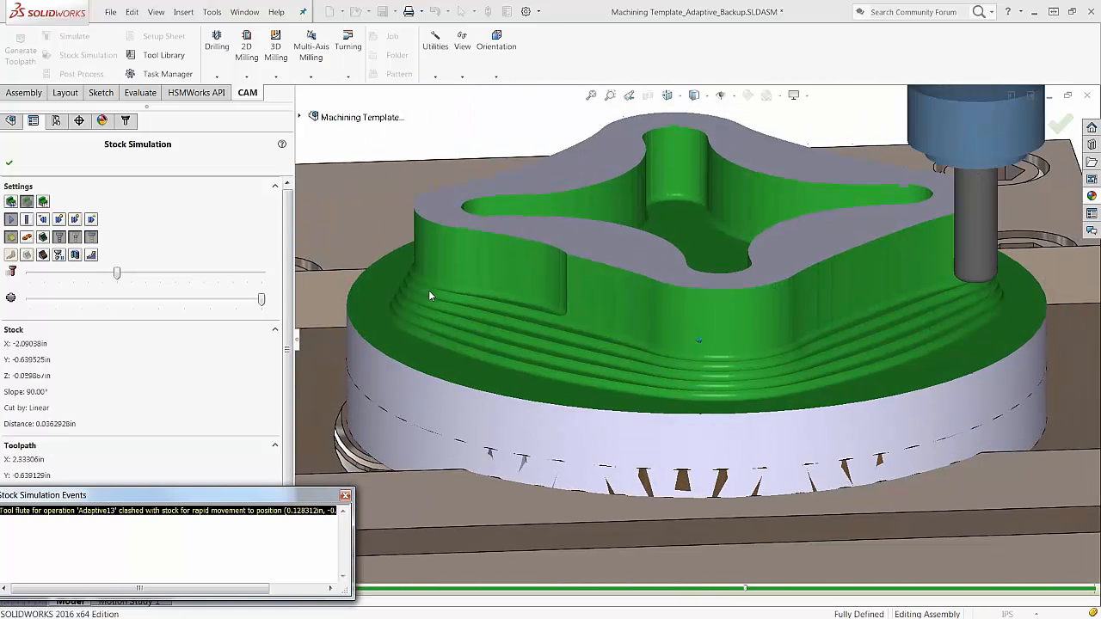
scroll(430, 292, up, 3)
drag(116, 272, 172, 273)
Examine the simulated stock's stepped outer walls and pocket from several angles, and close the stock simulation.
scroll(413, 301, down, 1)
middle_drag(387, 306, 402, 415)
middle_drag(461, 314, 508, 330)
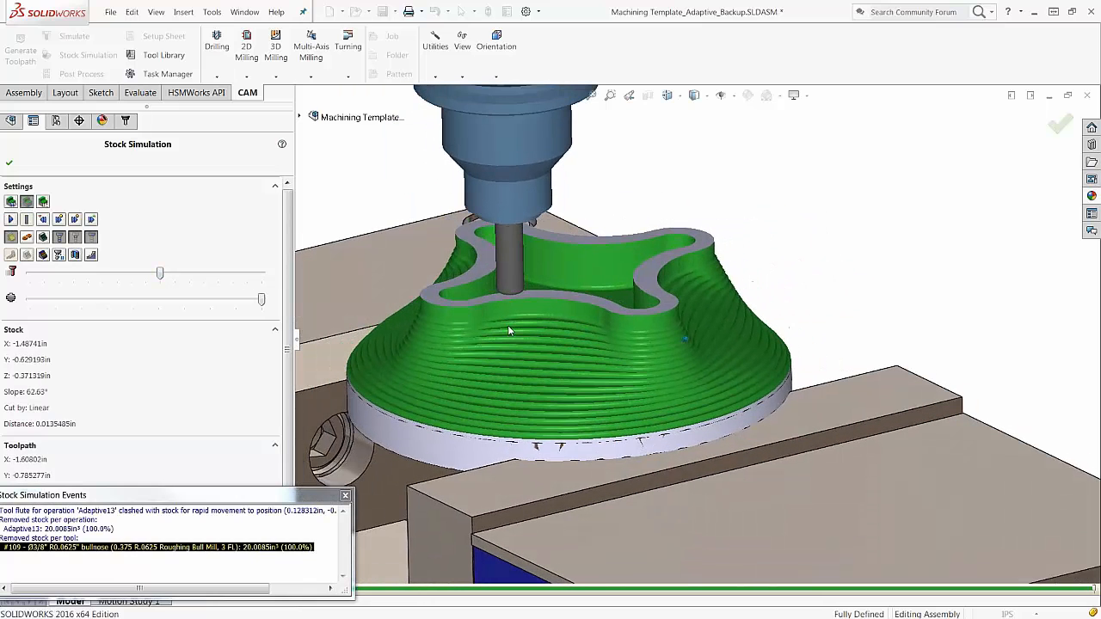
middle_drag(578, 278, 576, 278)
scroll(575, 276, down, 5)
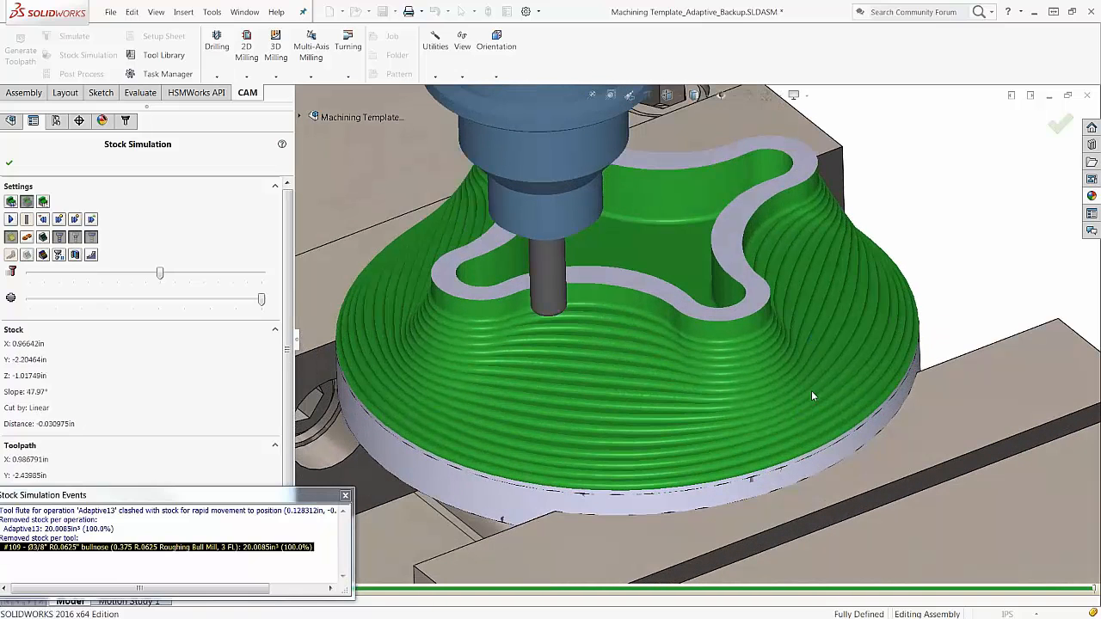
scroll(453, 282, up, 1)
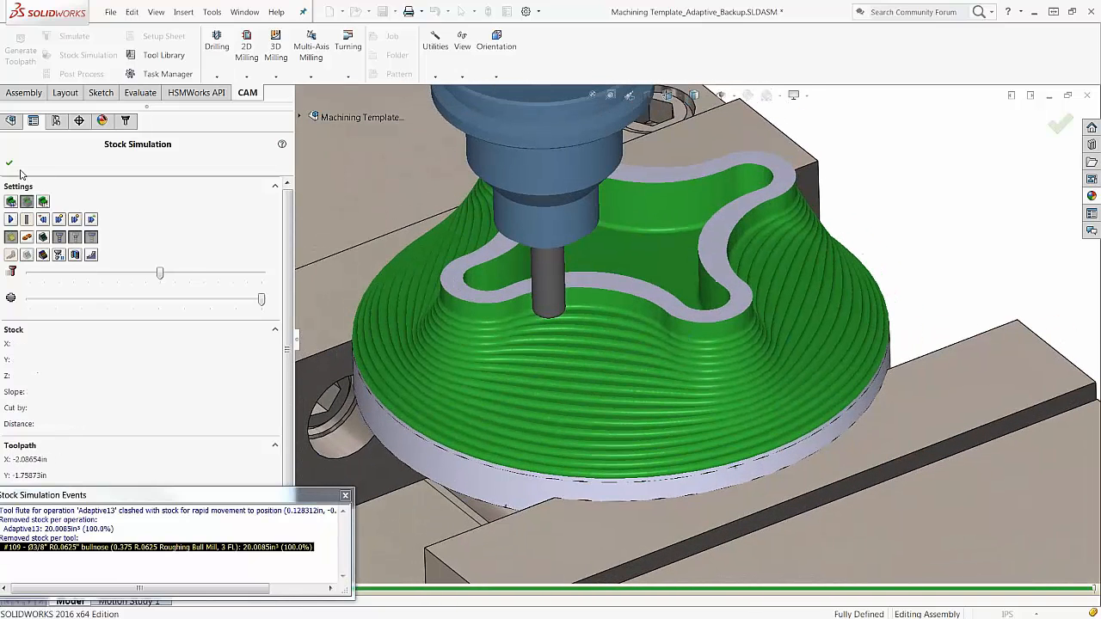
click(8, 162)
Edit the linking settings of the 3/8" bullnose adaptive operation and set its retraction policy to Minimum Retraction.
click(166, 178)
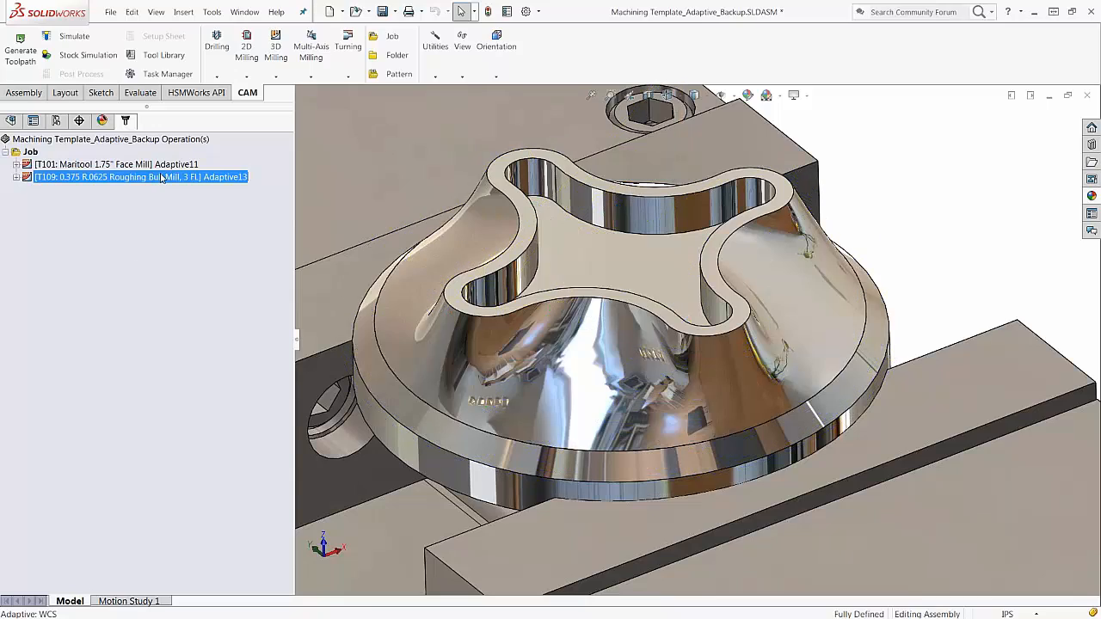
middle_drag(657, 302, 837, 215)
right_click(105, 181)
click(116, 182)
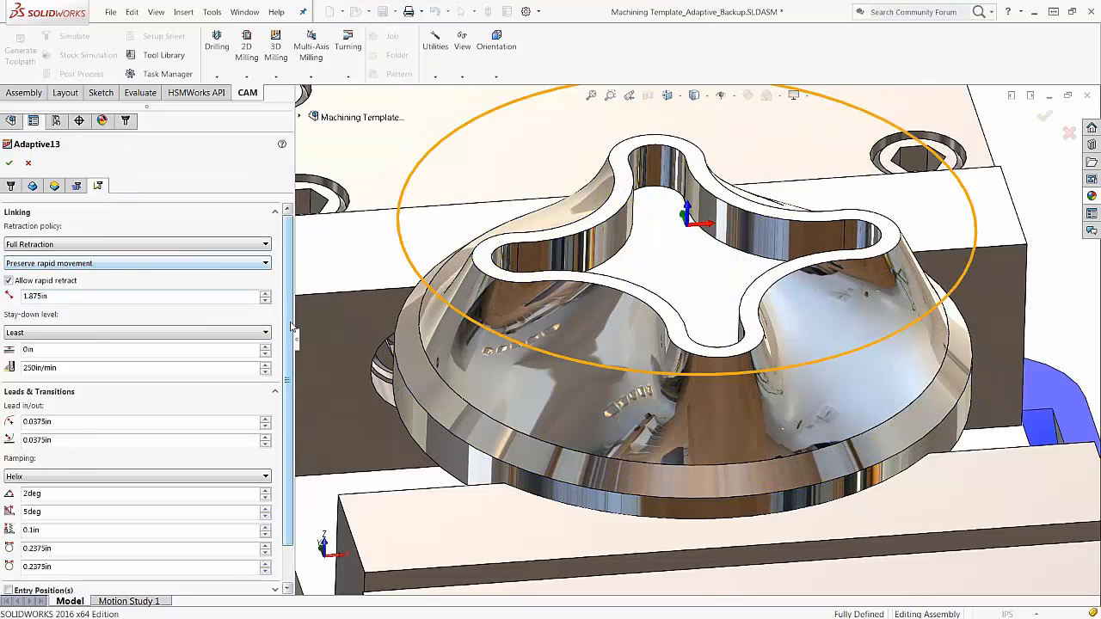
scroll(290, 317, down, 1)
scroll(293, 317, up, 1)
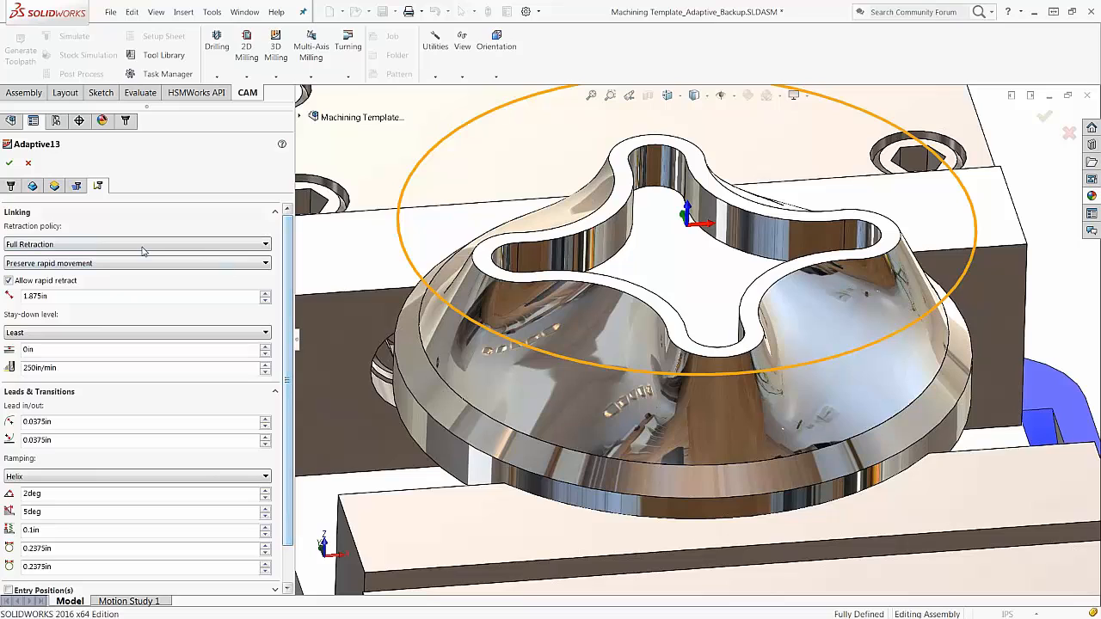
mouse_move(144, 249)
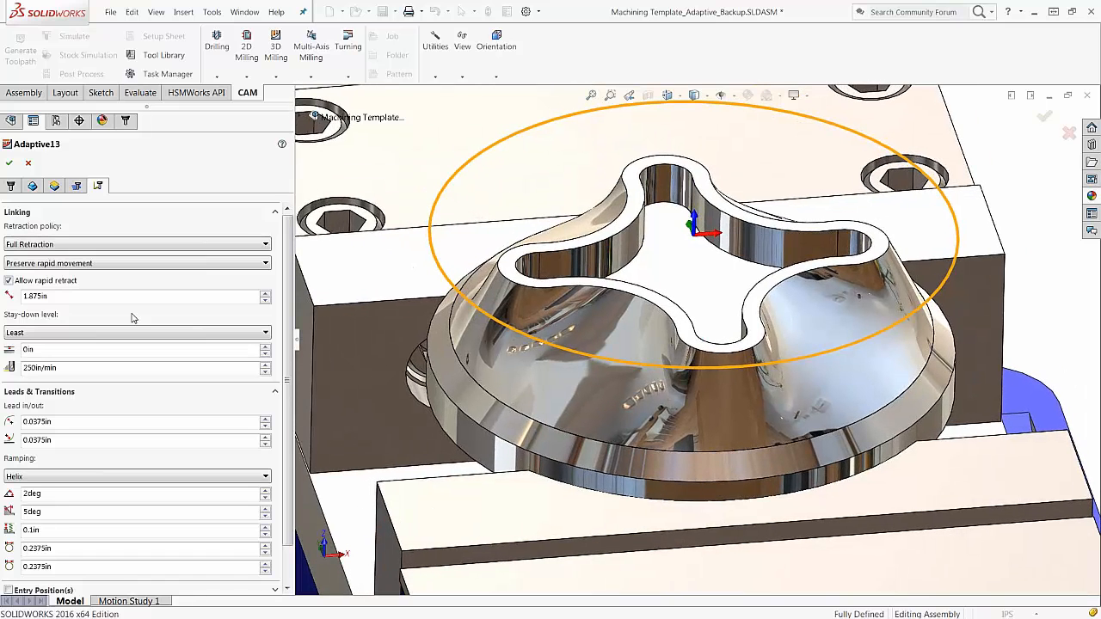
click(253, 245)
click(253, 245)
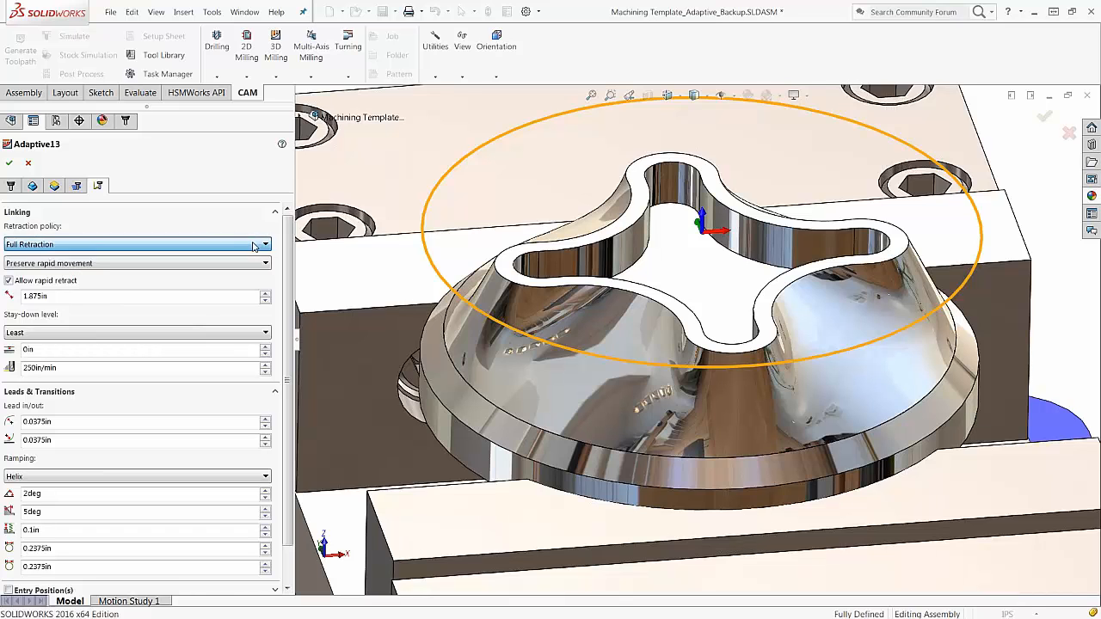
click(253, 245)
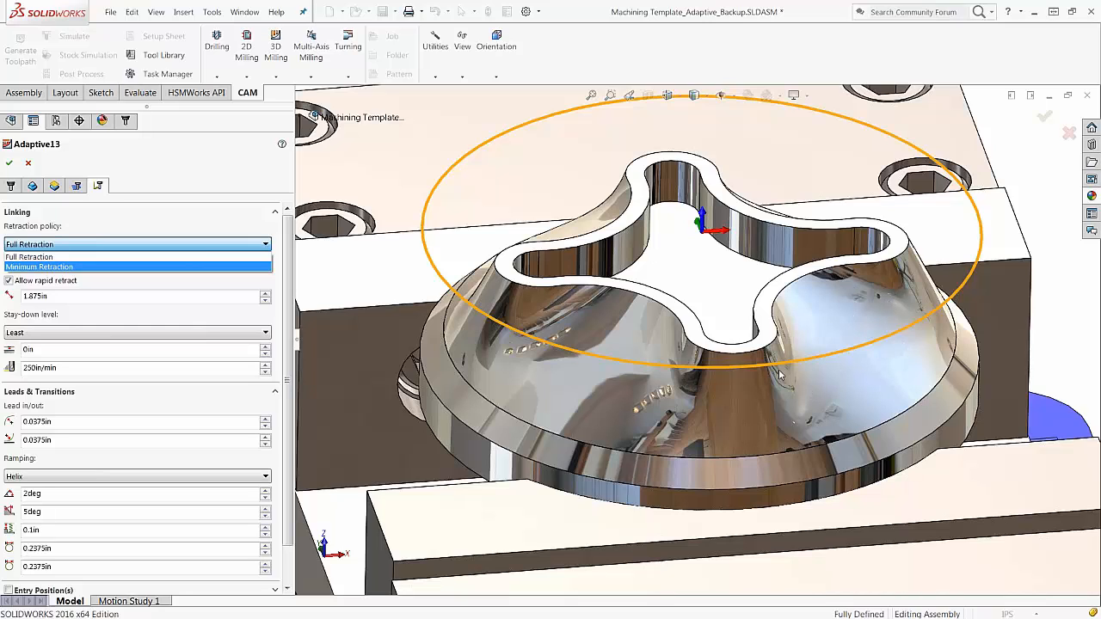
middle_drag(652, 368, 591, 372)
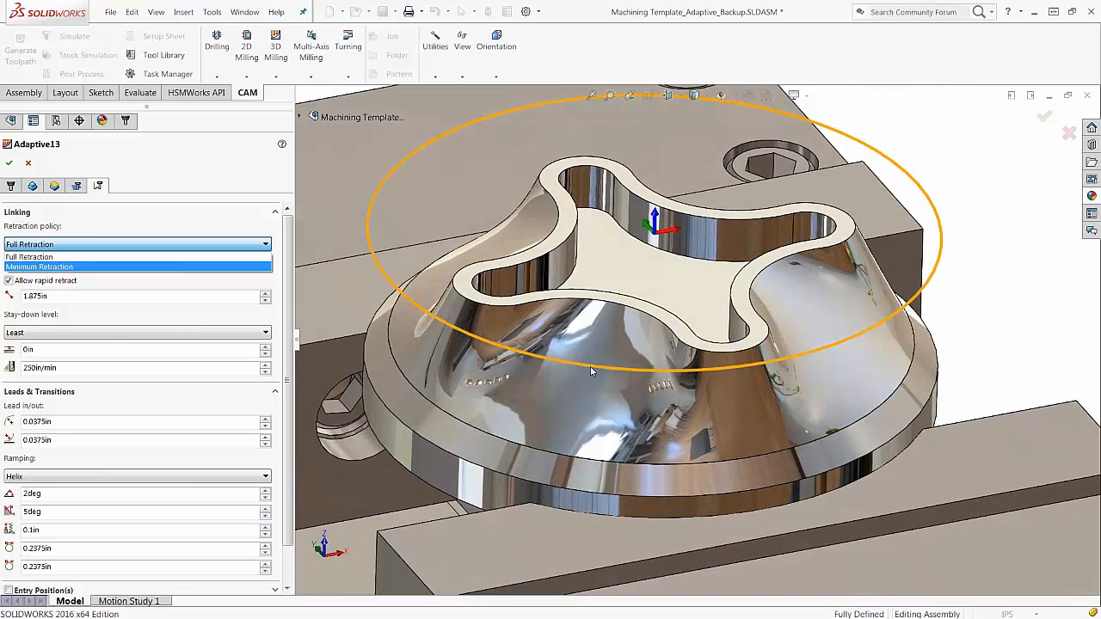
click(70, 267)
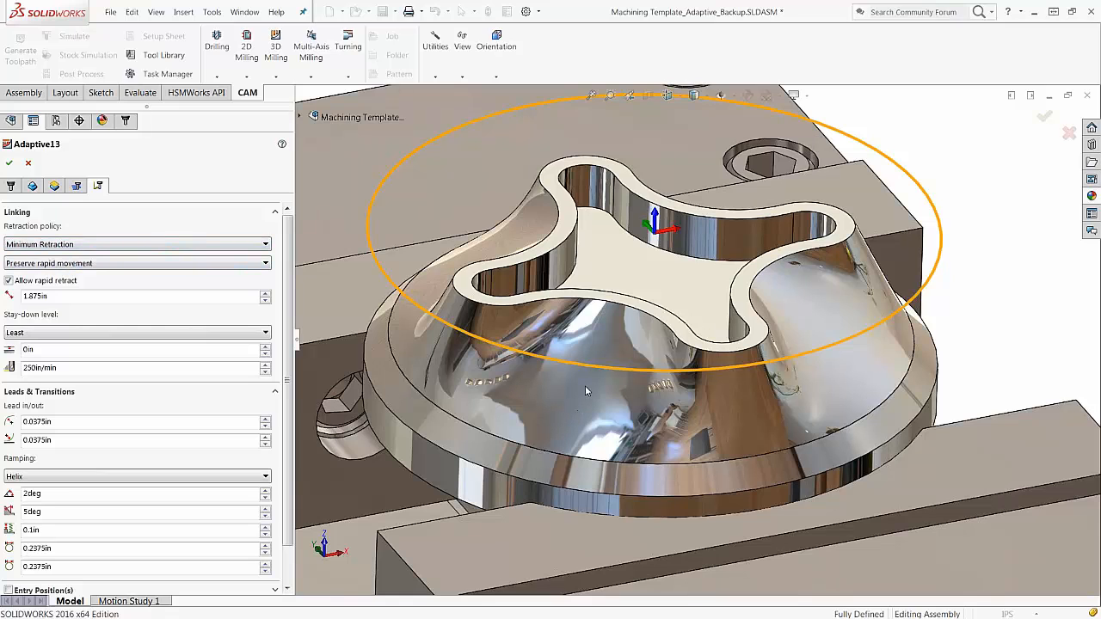
Set the maximum stay-down distance through its expression to 20 * tool_diameter.
middle_drag(590, 377, 605, 428)
middle_drag(830, 386, 763, 370)
mouse_move(59, 295)
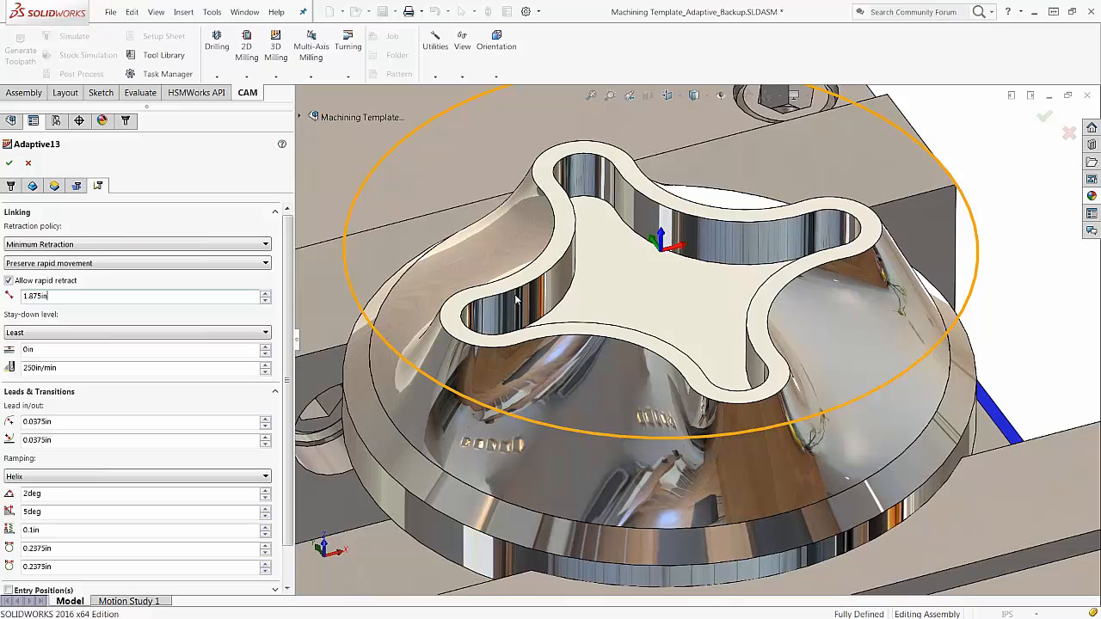
drag(65, 295, 12, 296)
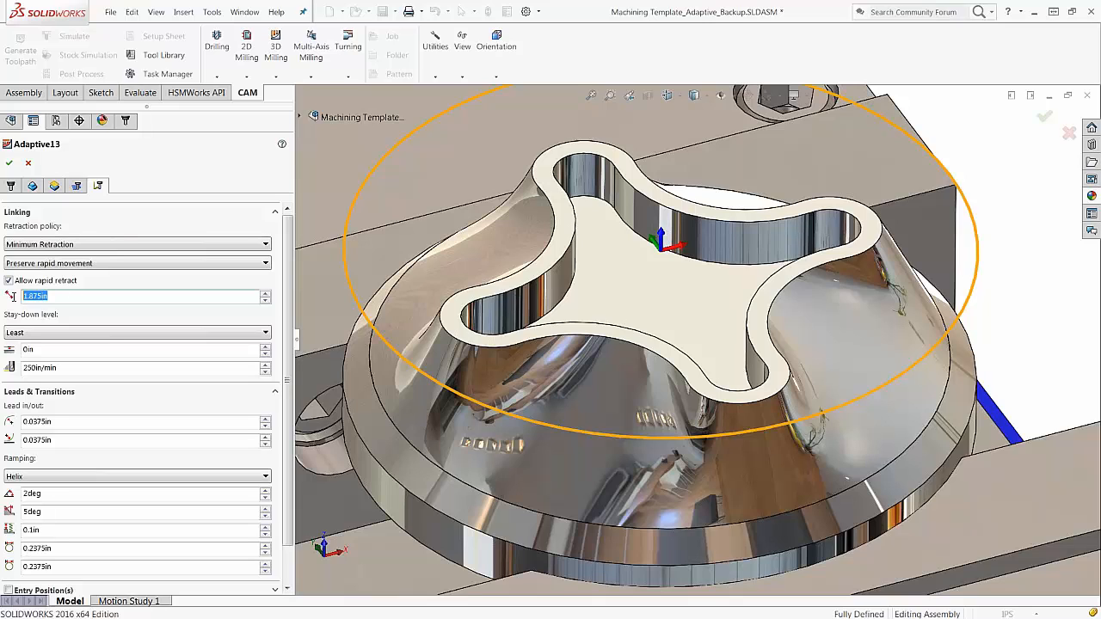
right_click(247, 297)
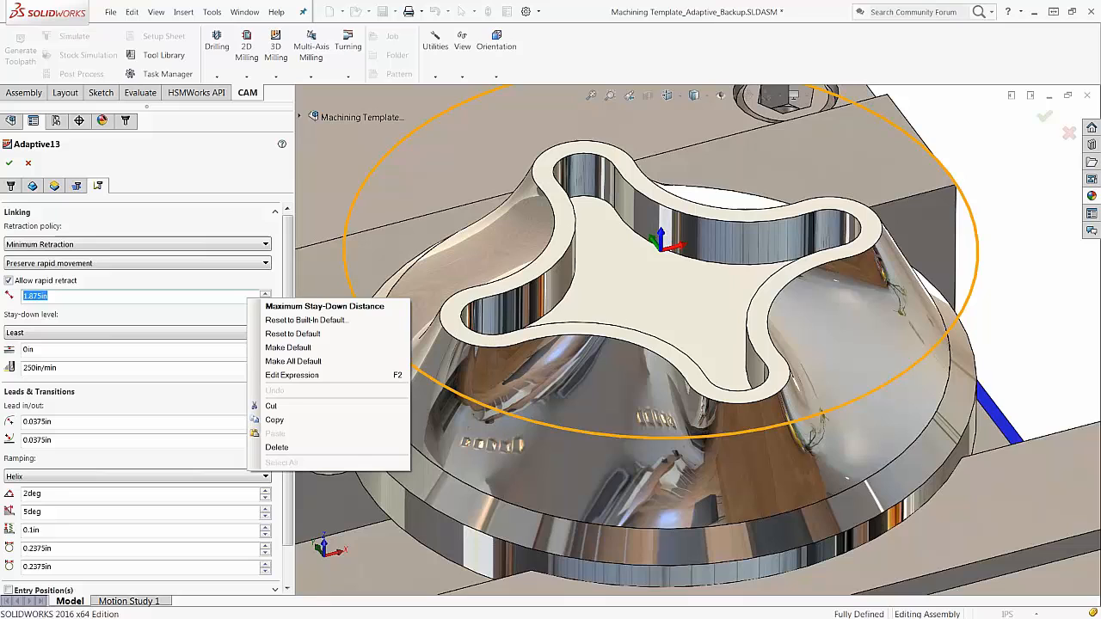
click(406, 376)
drag(384, 185, 386, 249)
click(319, 261)
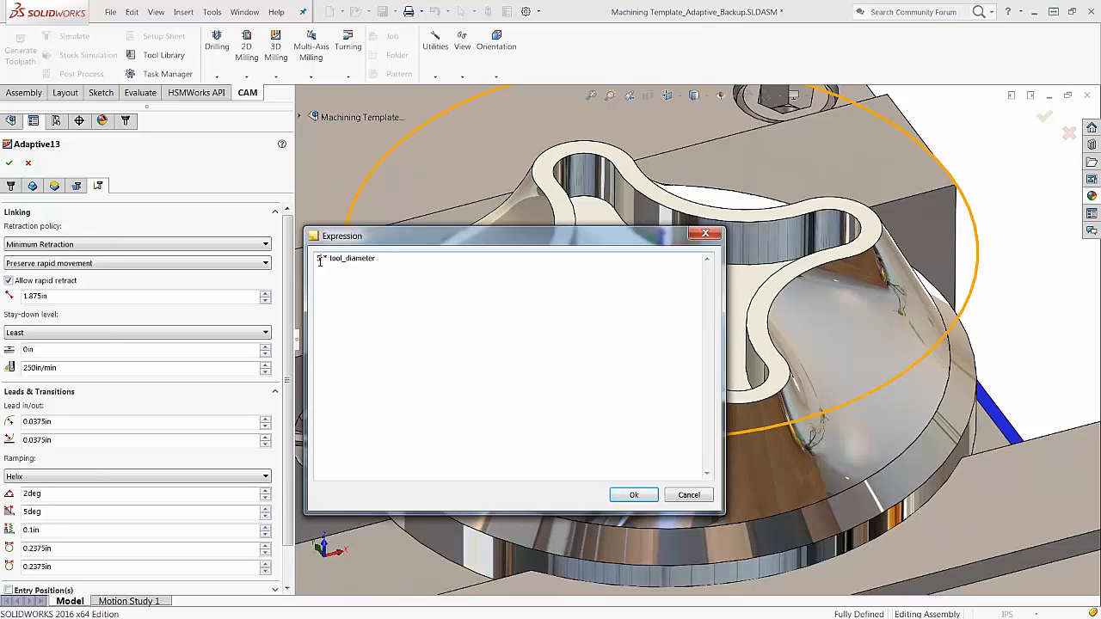
double_click(318, 259)
text(20)
click(645, 497)
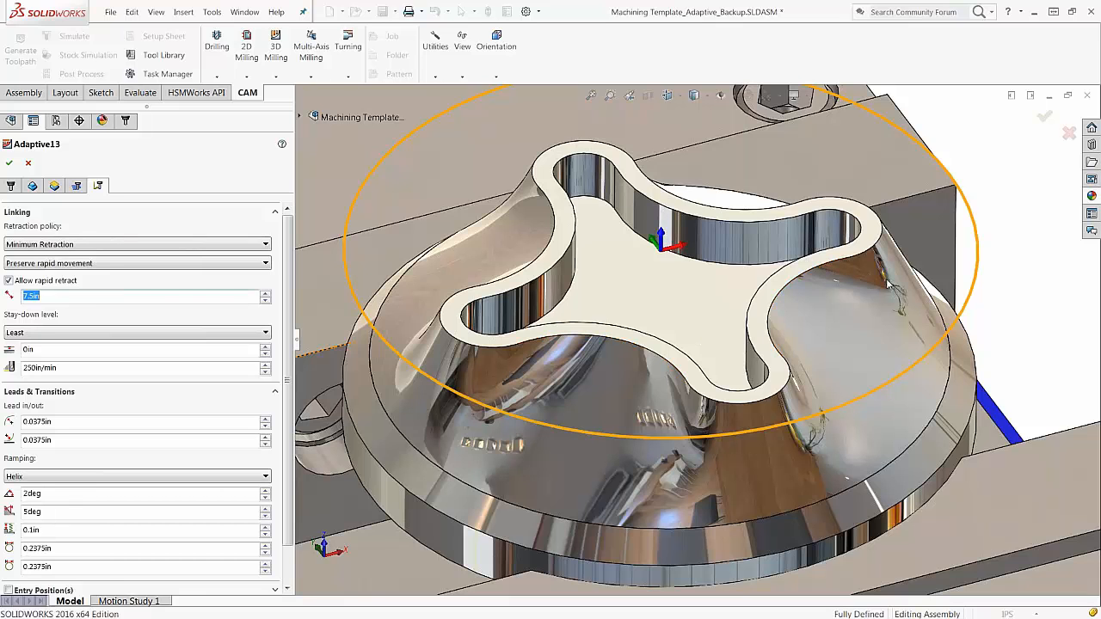
Try stay-down levels of 30% and 50% for the adaptive operation.
middle_drag(890, 283, 731, 435)
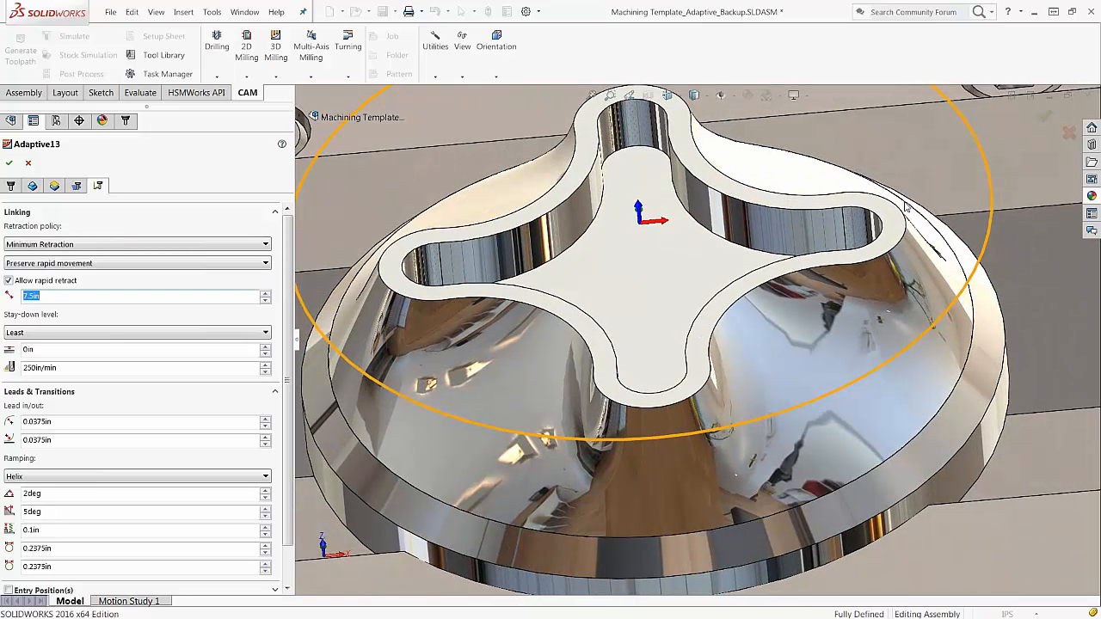
middle_drag(908, 206, 639, 392)
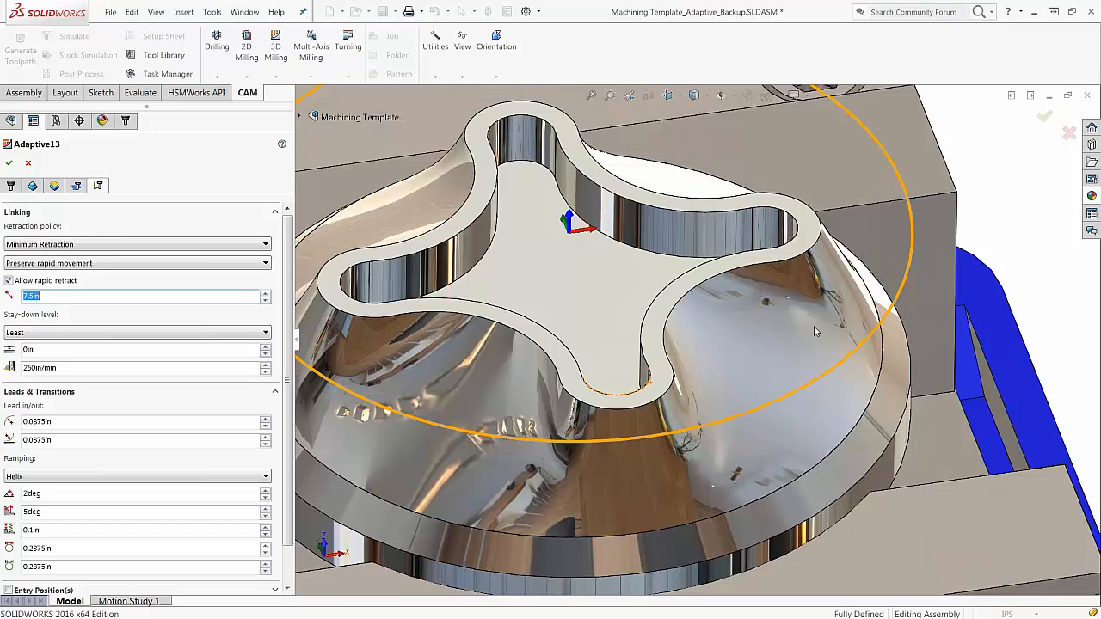
scroll(522, 444, down, 4)
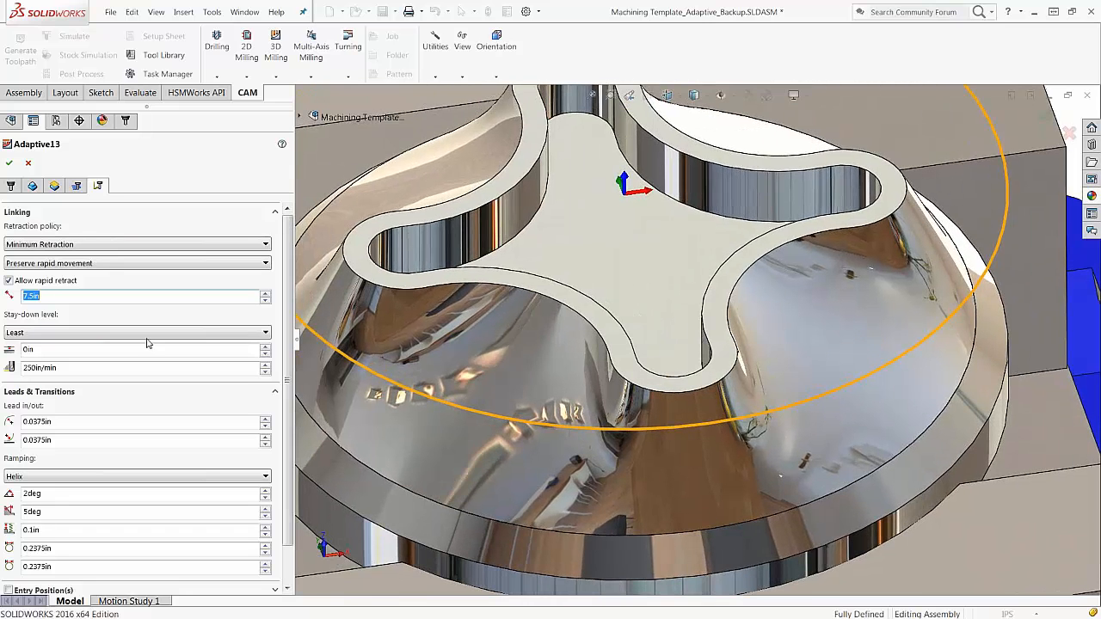
mouse_move(76, 301)
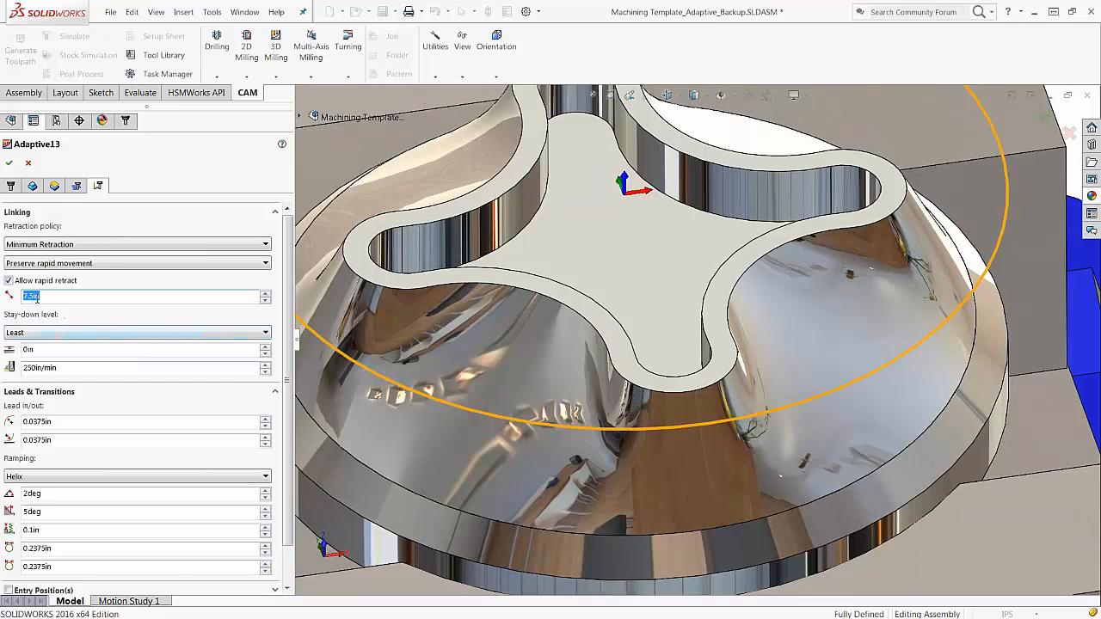
click(243, 335)
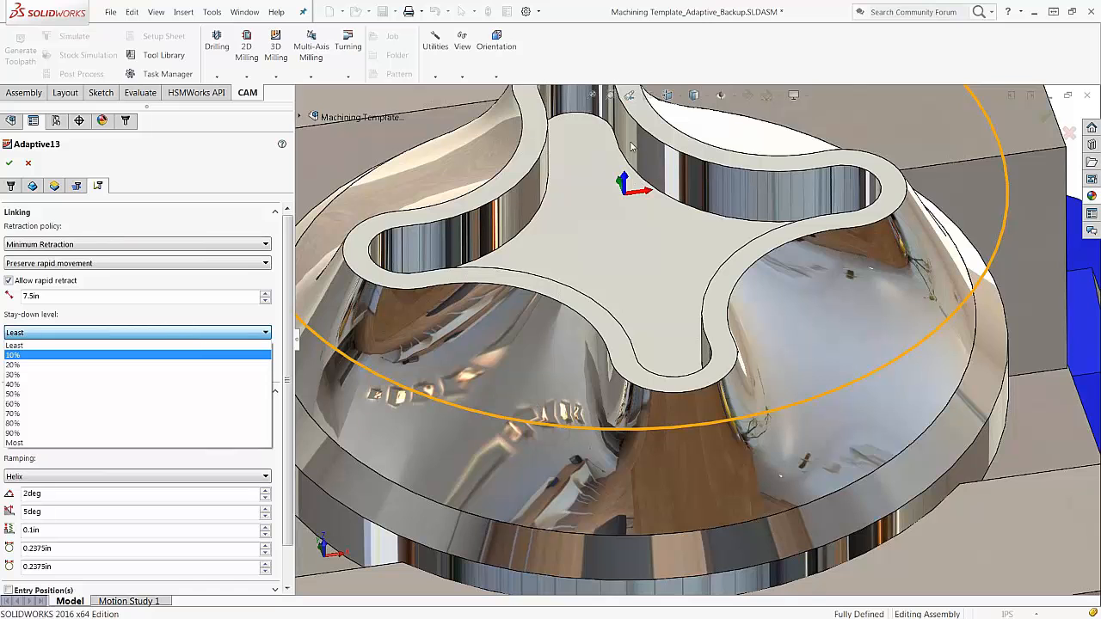
scroll(592, 385, up, 1)
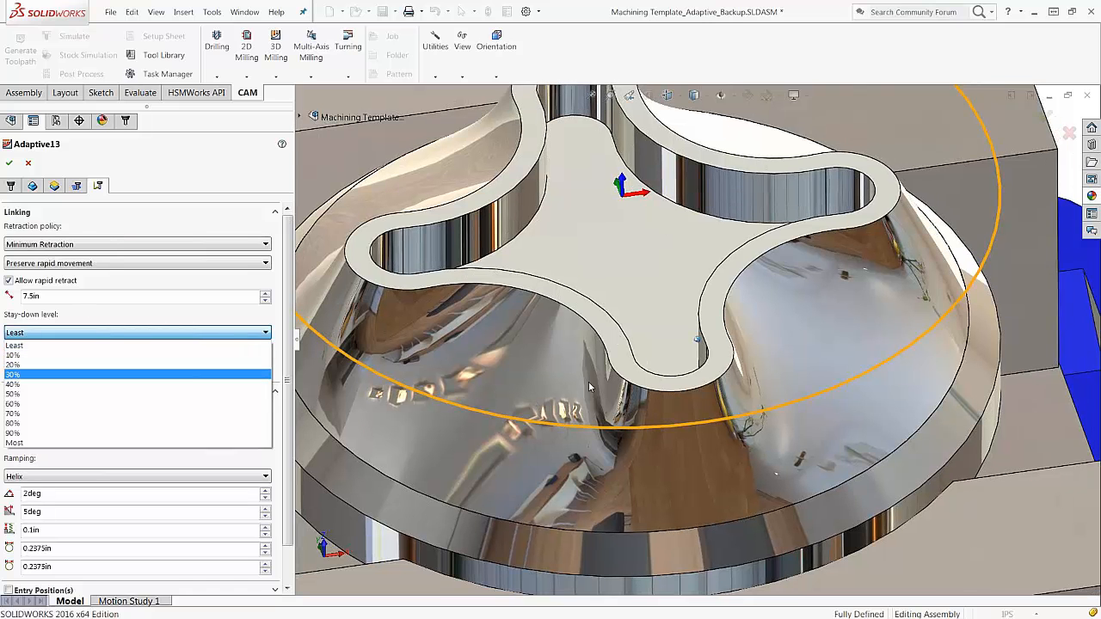
click(50, 376)
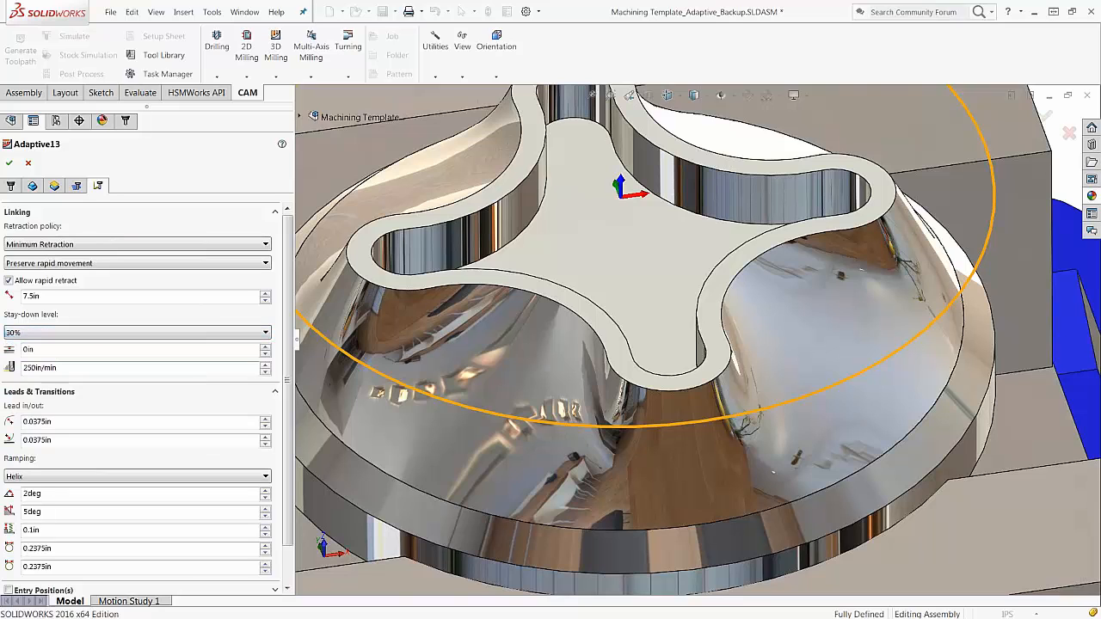
click(48, 335)
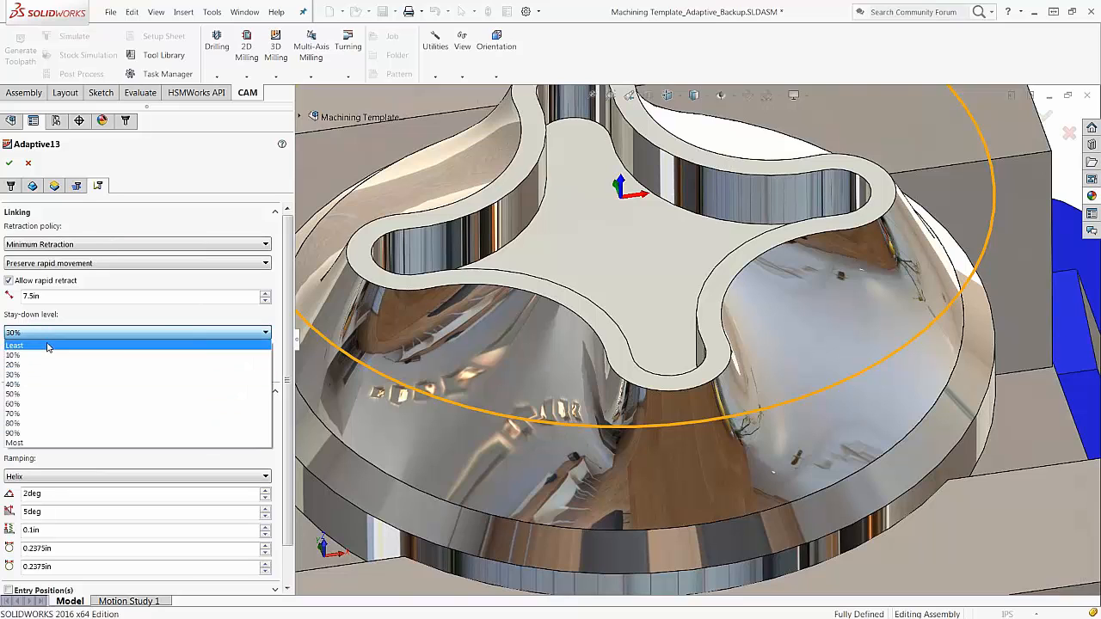
click(38, 395)
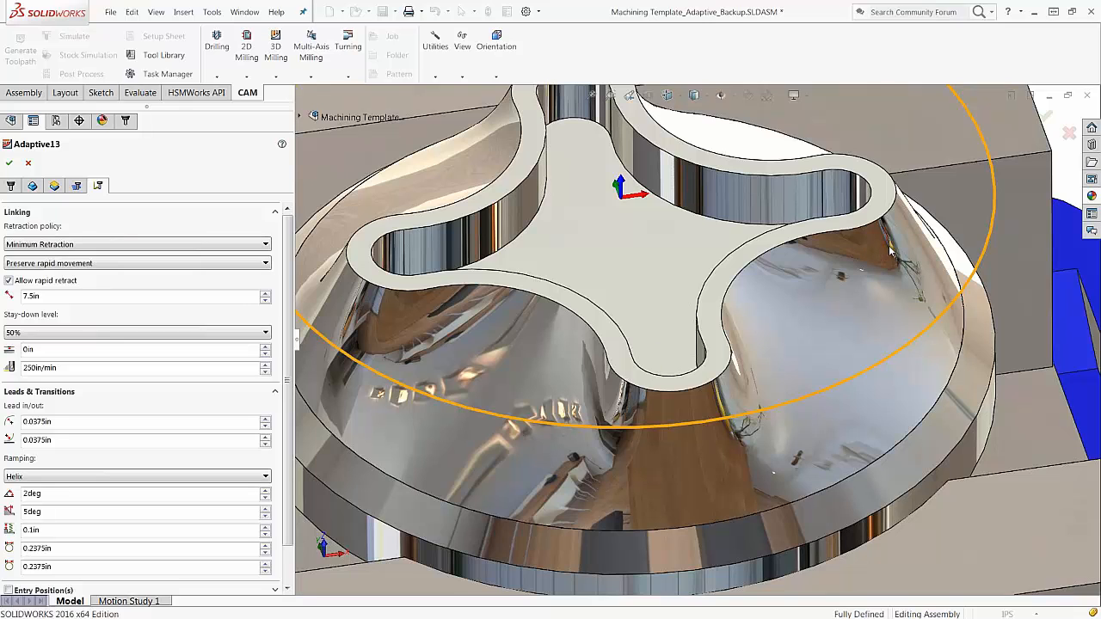
click(94, 332)
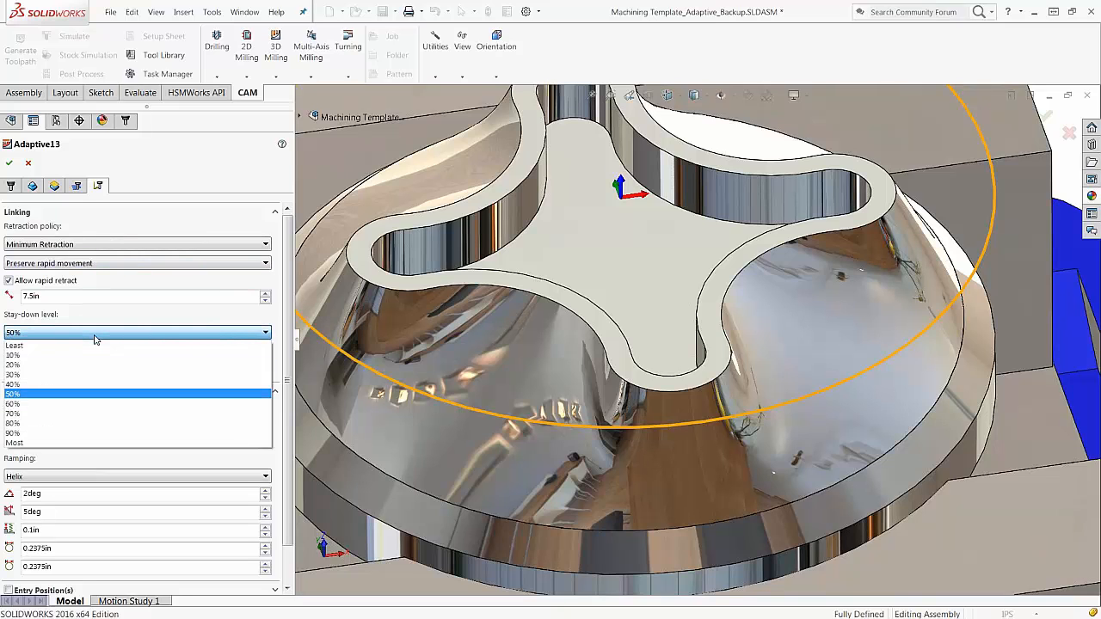
click(94, 333)
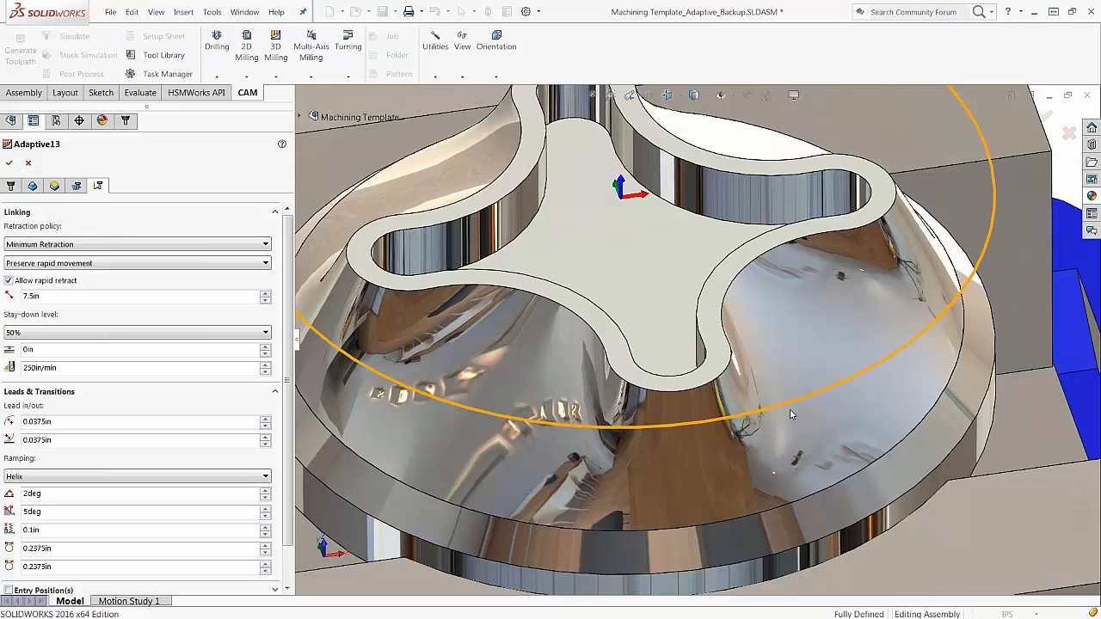
Set the adaptive operation's stay-down level to 60%.
mouse_move(82, 335)
mouse_move(55, 349)
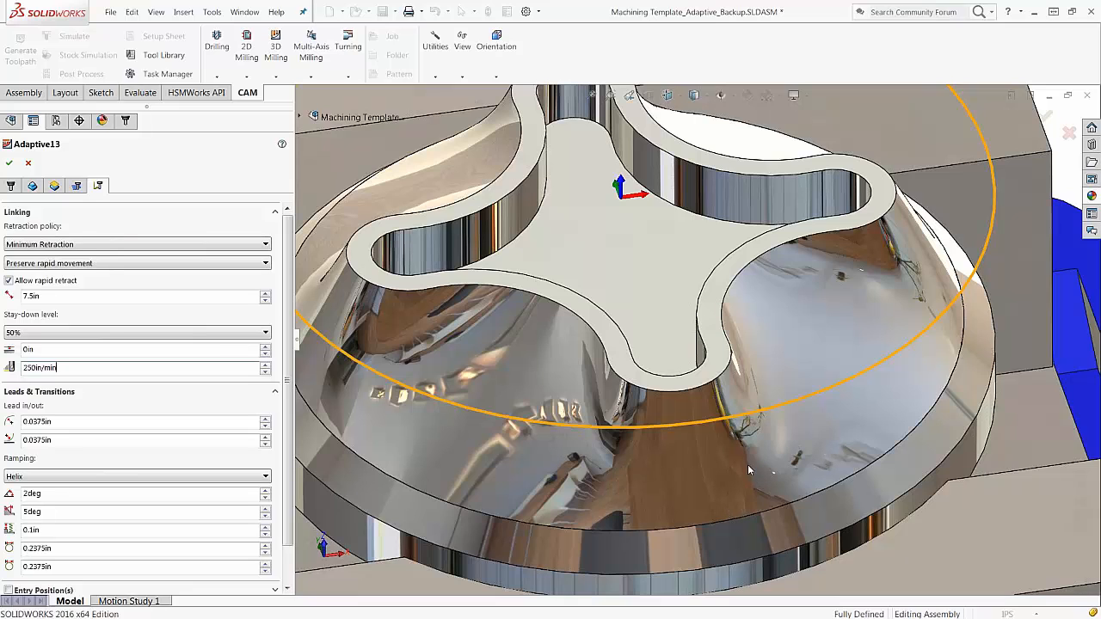
click(64, 333)
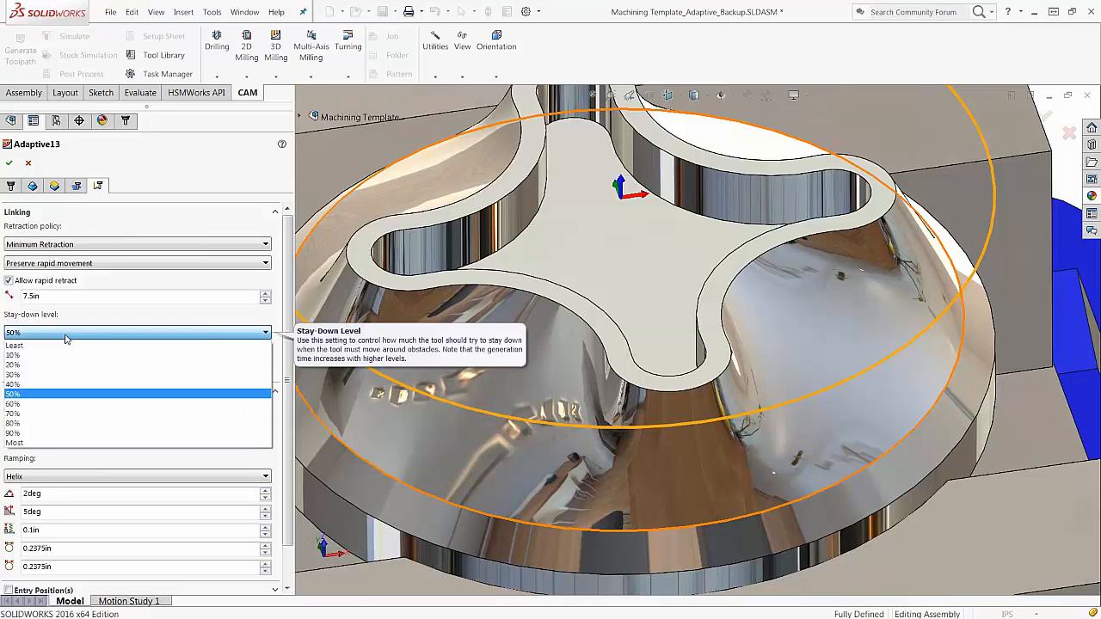
click(74, 403)
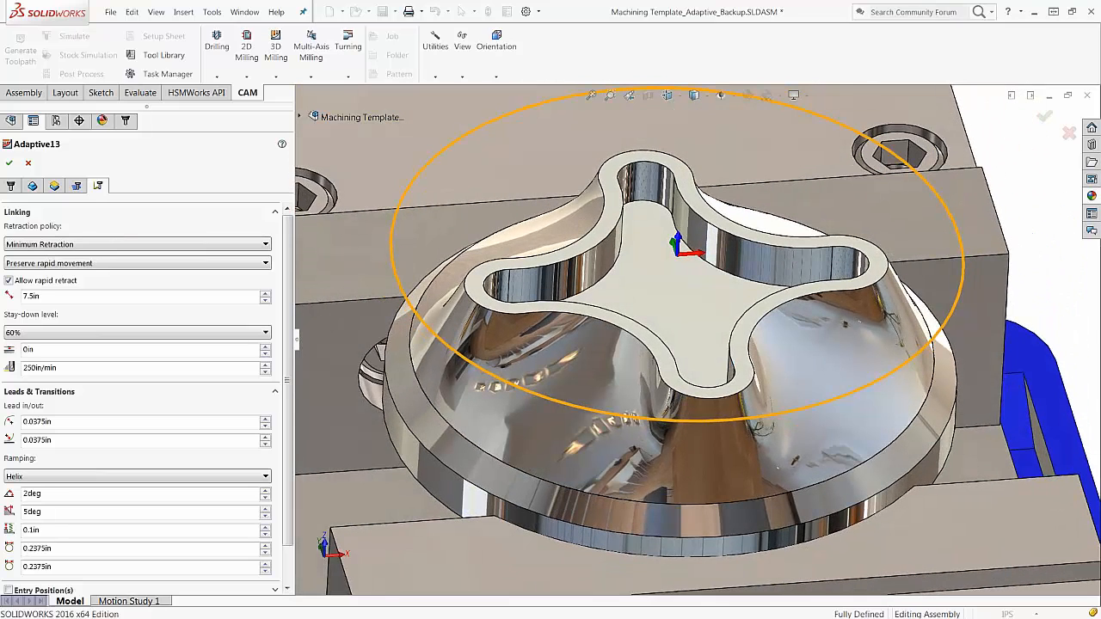
mouse_move(71, 335)
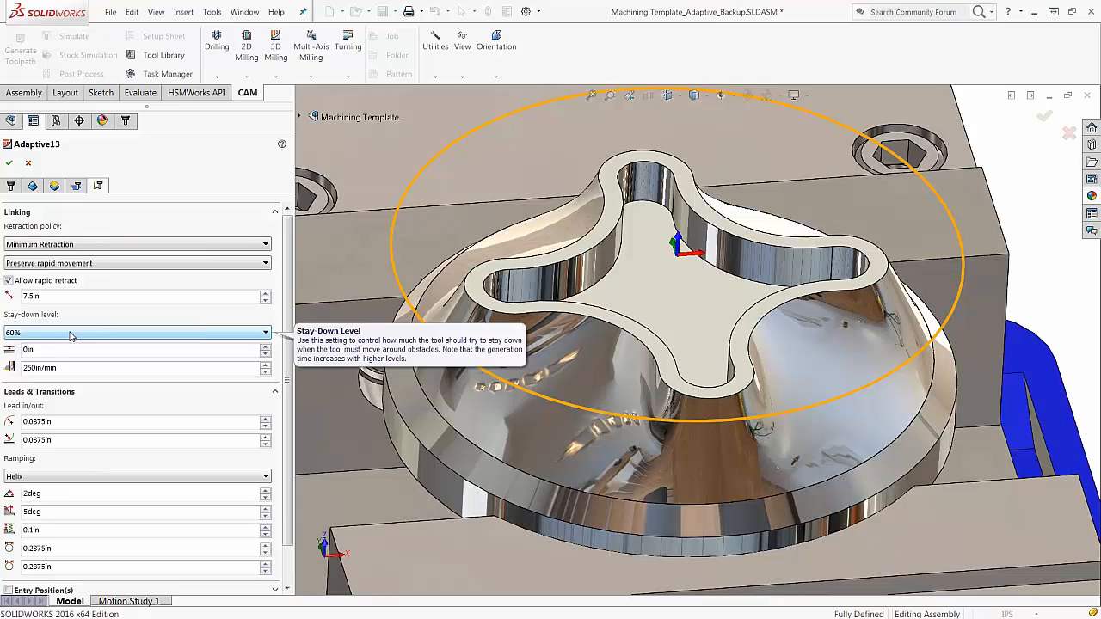
click(72, 336)
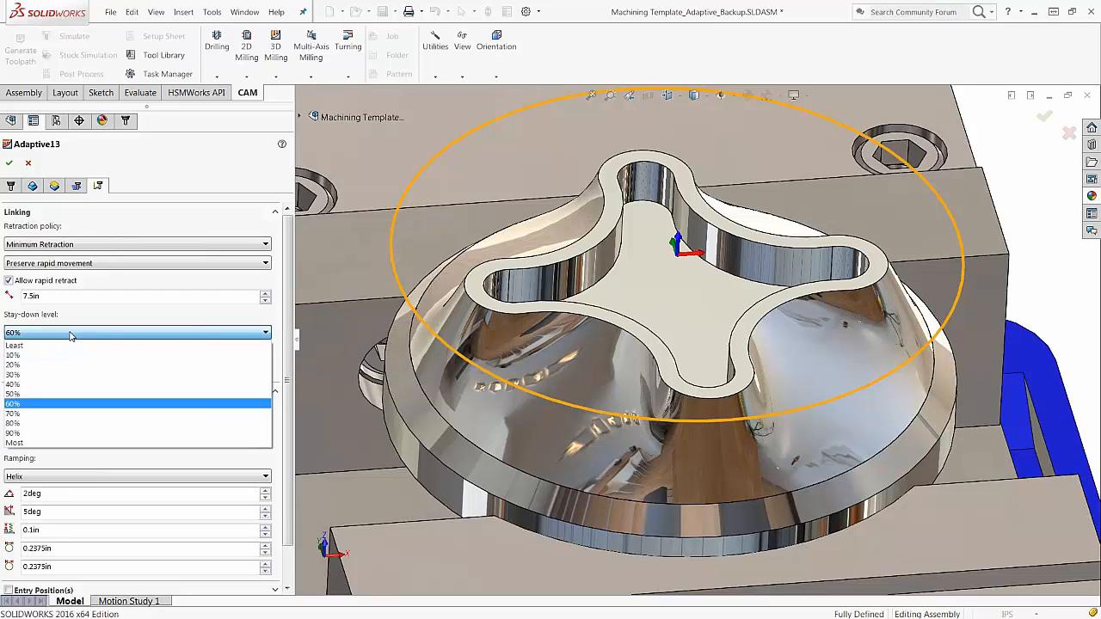
click(52, 296)
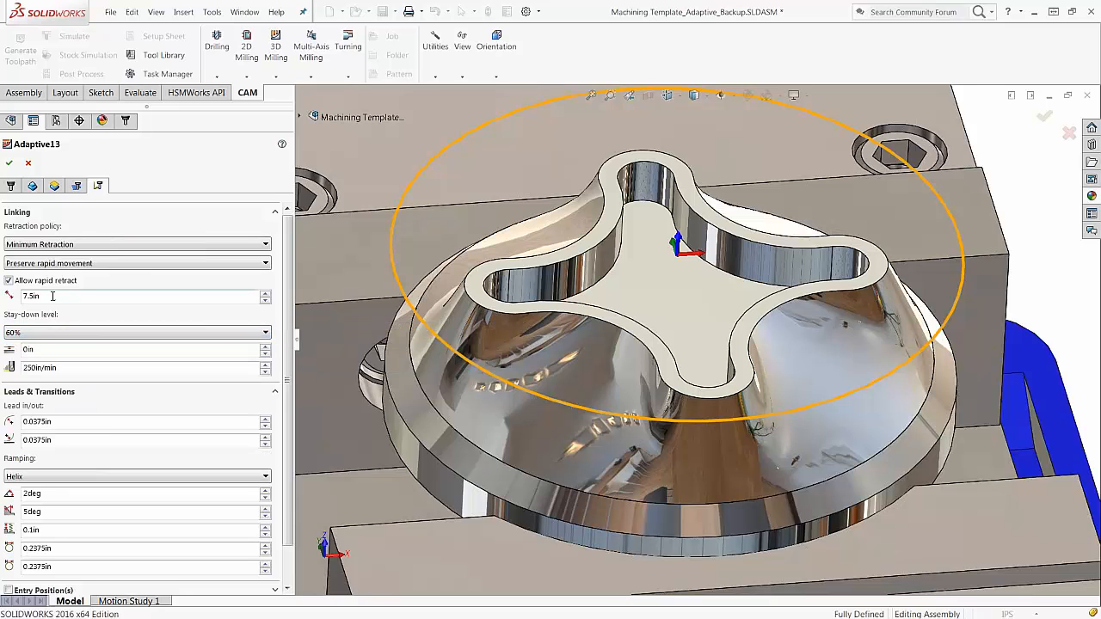
Turn off Allow rapid retract and review the stay-down level choices and the maximum stay-down distance help.
click(8, 280)
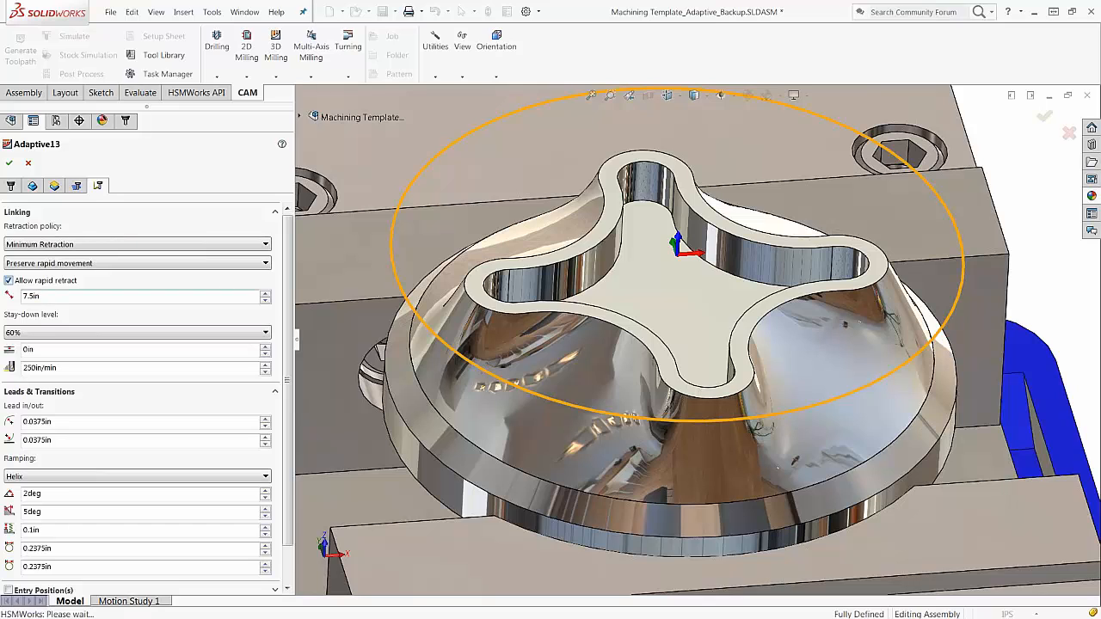
mouse_move(252, 296)
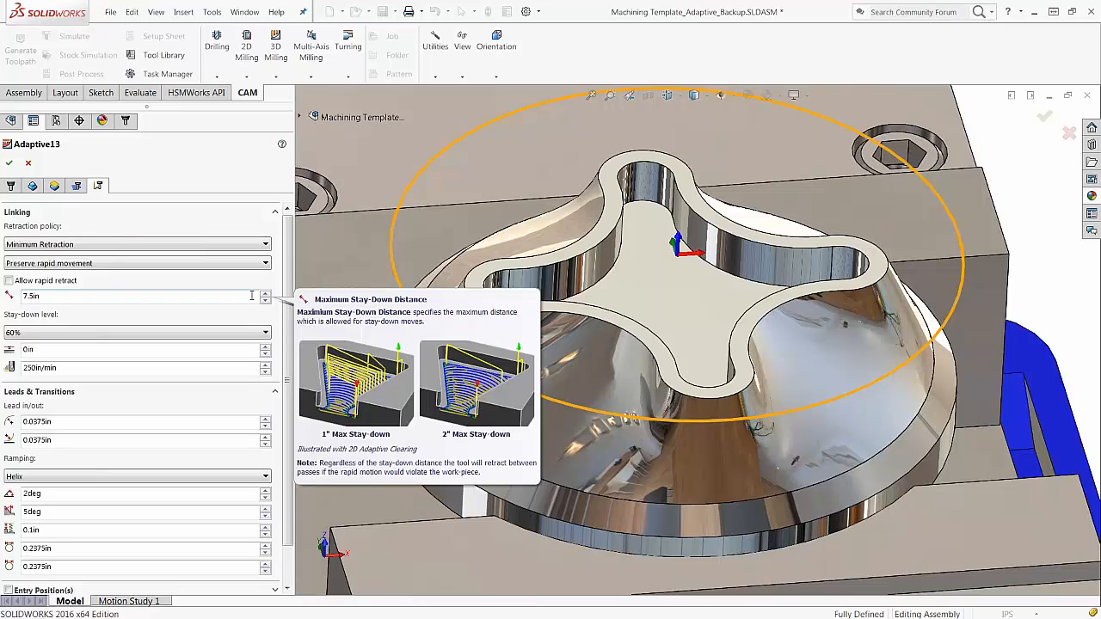
click(266, 333)
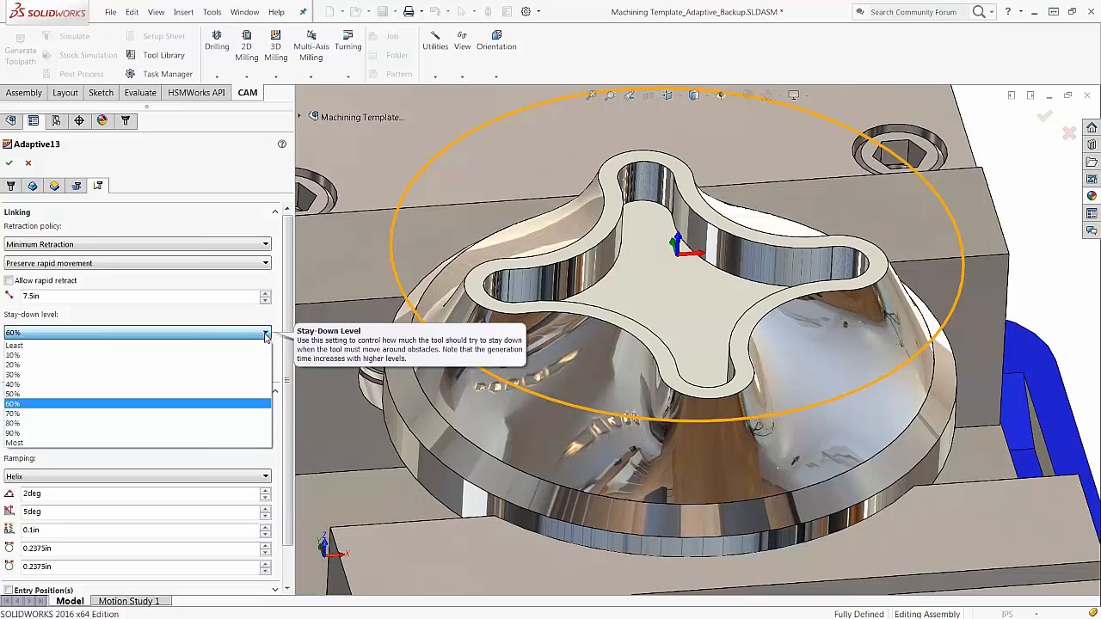
click(248, 327)
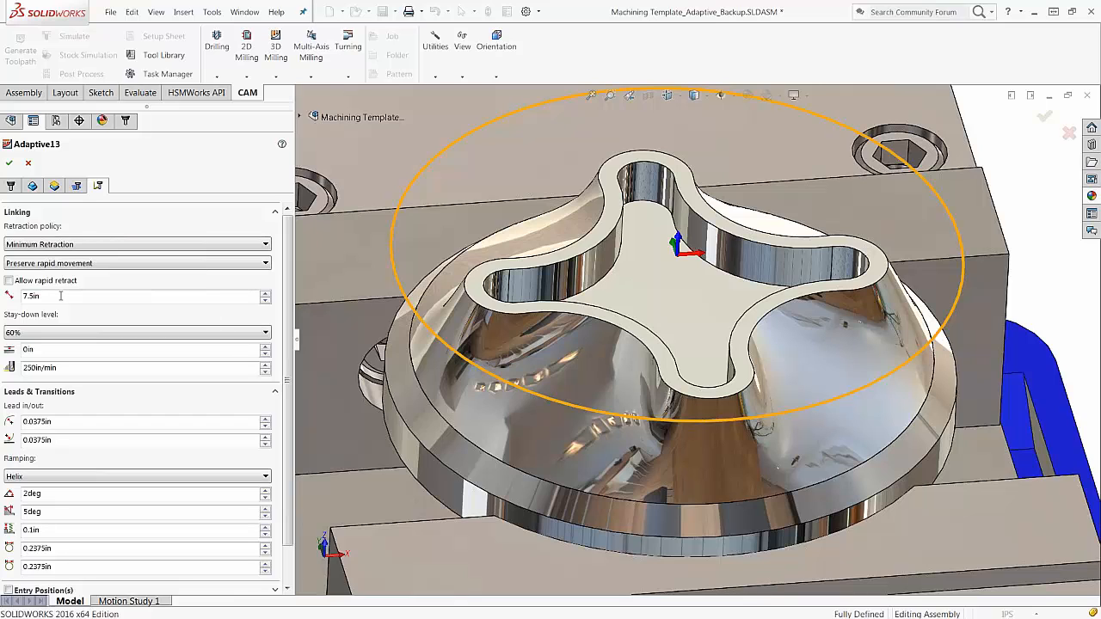
mouse_move(60, 296)
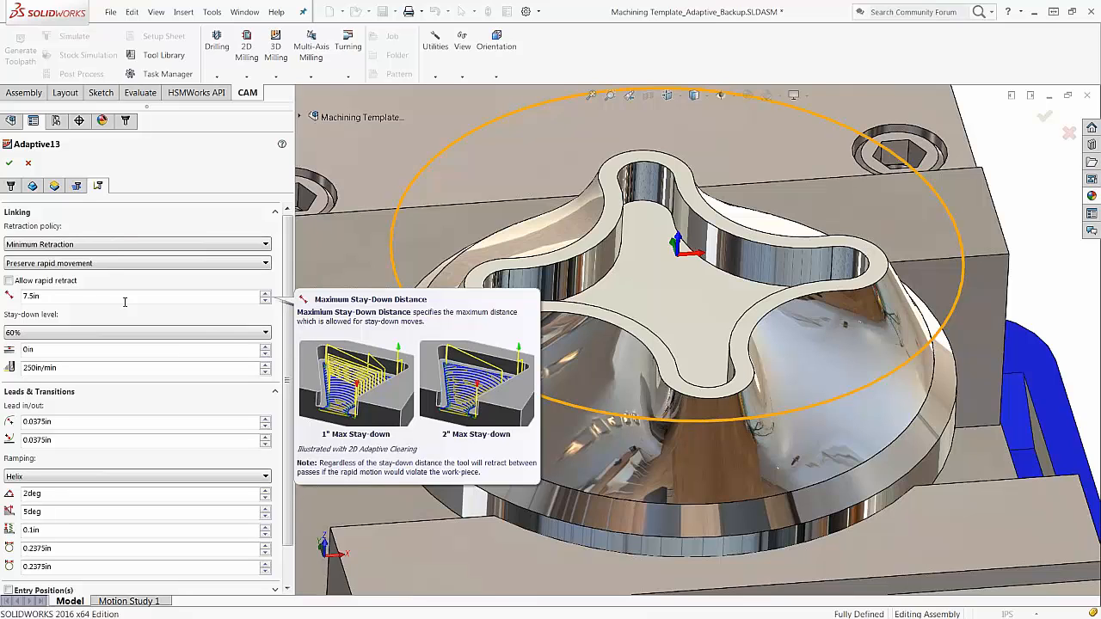
Set the 3/8" bullnose adaptive operation's stay-down level to Most and regenerate its toolpath.
click(225, 333)
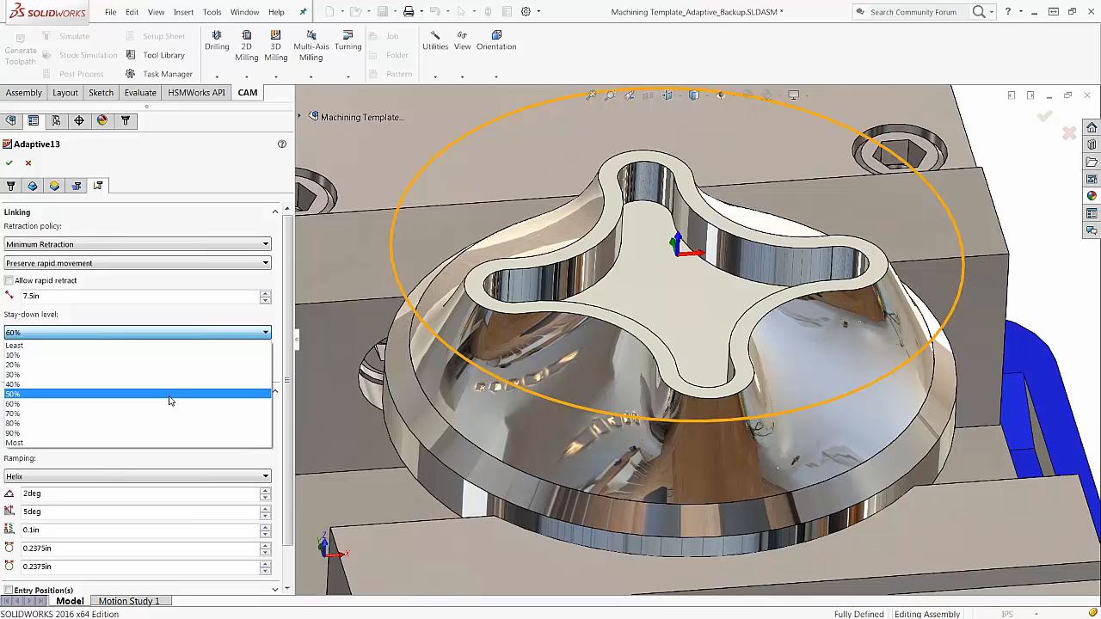
click(170, 393)
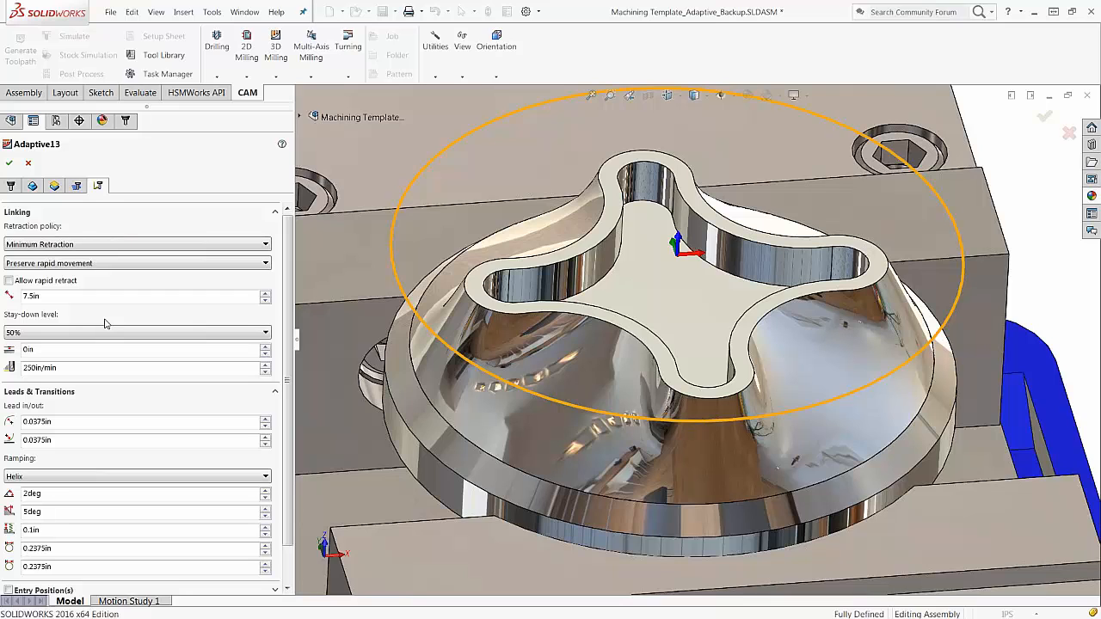
click(106, 332)
click(94, 444)
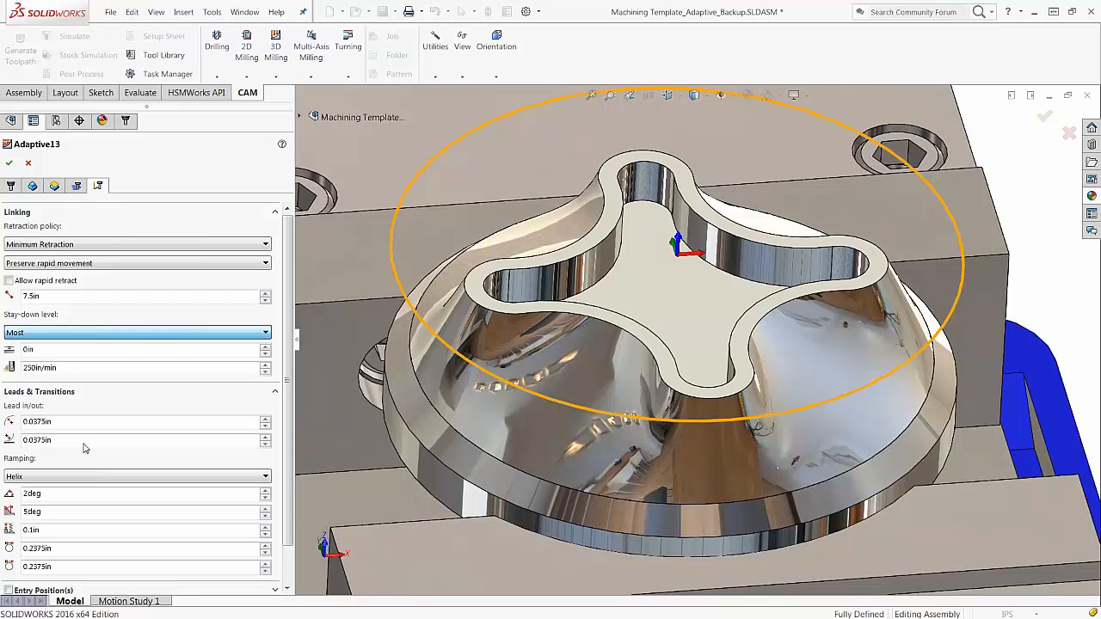
mouse_move(124, 301)
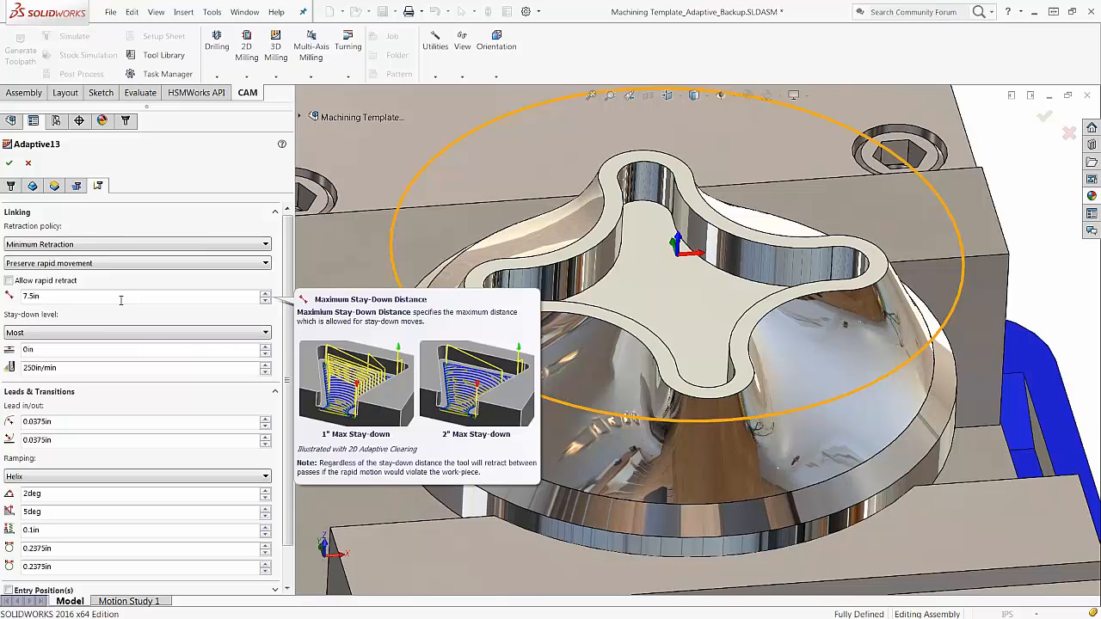
mouse_move(140, 336)
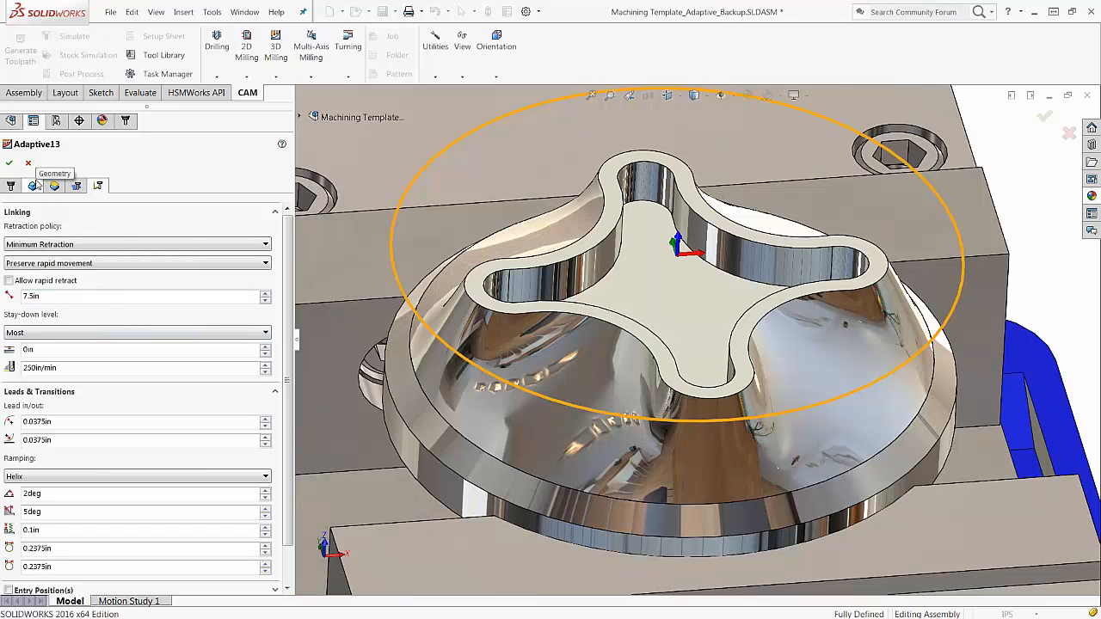
click(8, 162)
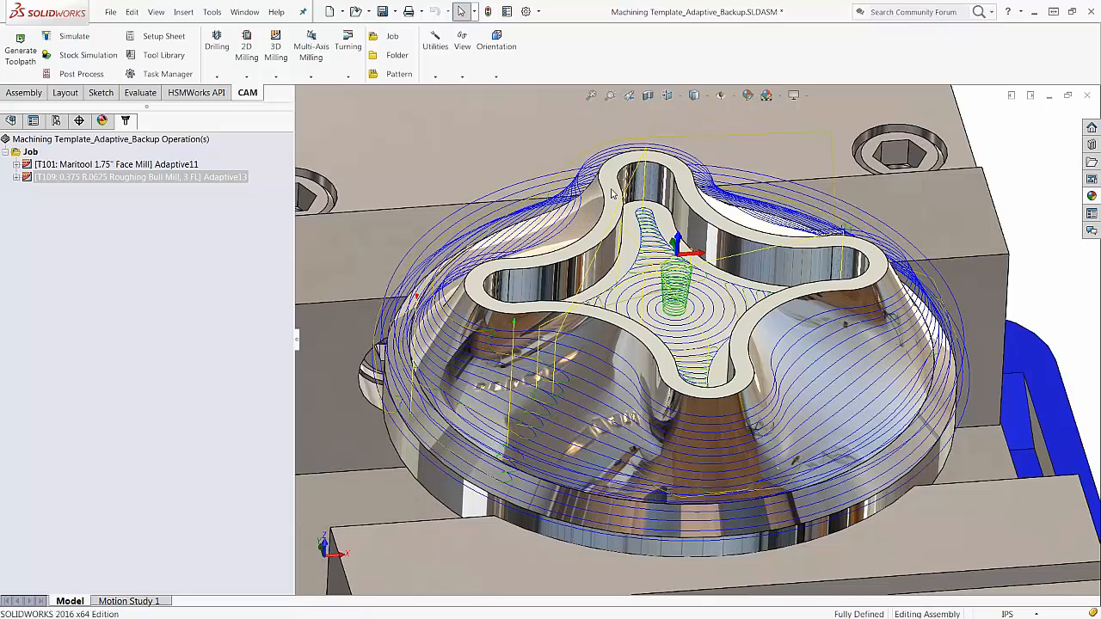
Examine the bullnose adaptive toolpath's linking and retract moves around the pocket and outer walls from several angles.
middle_drag(657, 232, 744, 209)
middle_drag(482, 279, 505, 362)
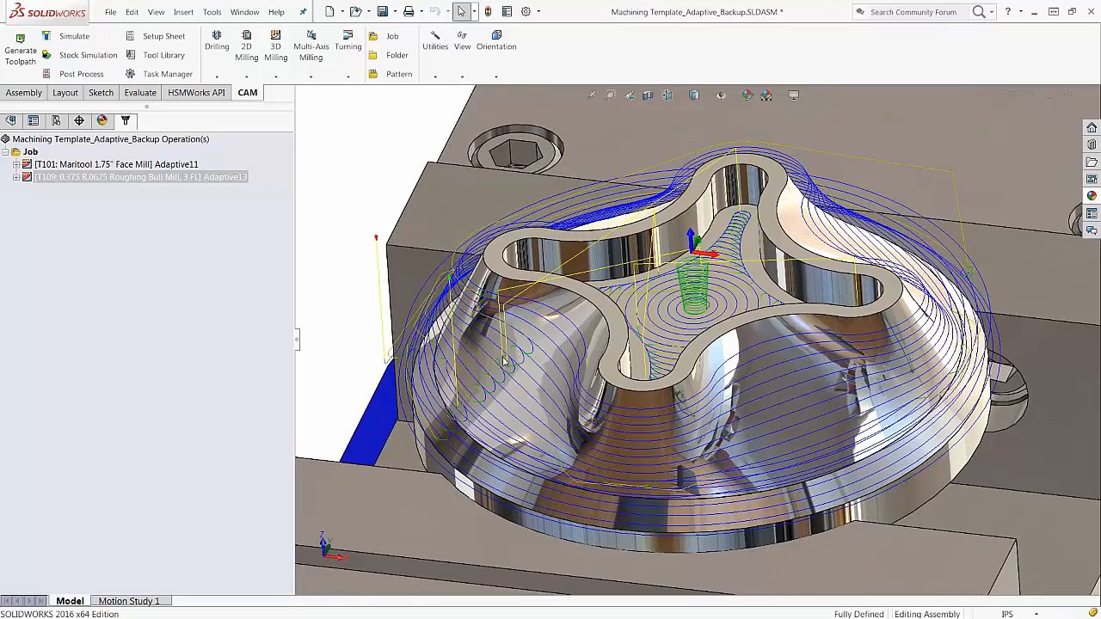
middle_drag(954, 379, 604, 443)
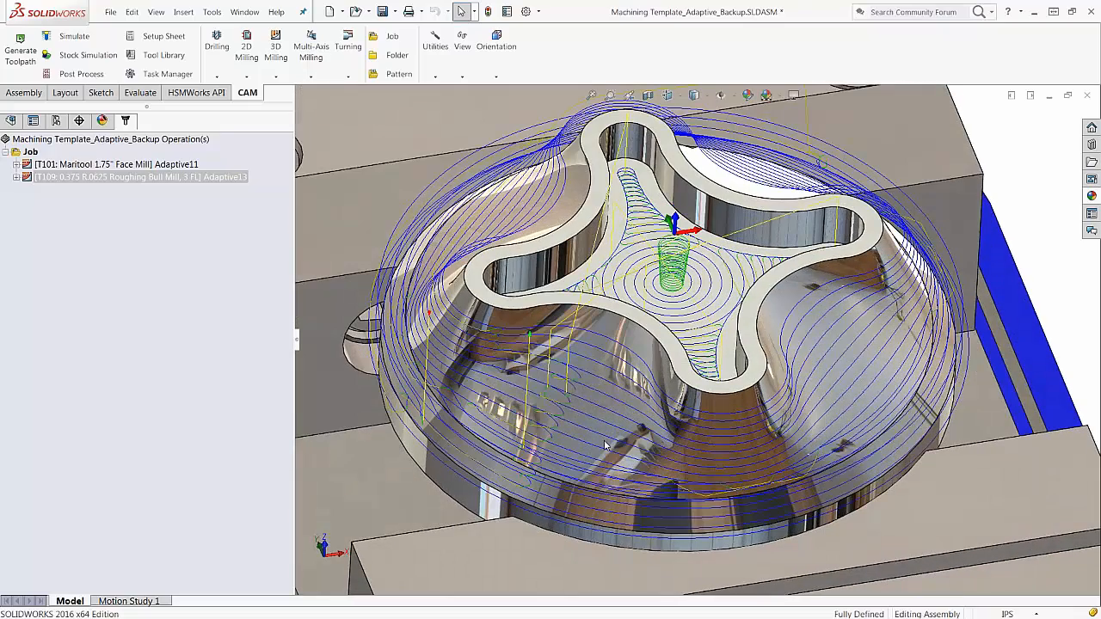
middle_drag(816, 452, 814, 446)
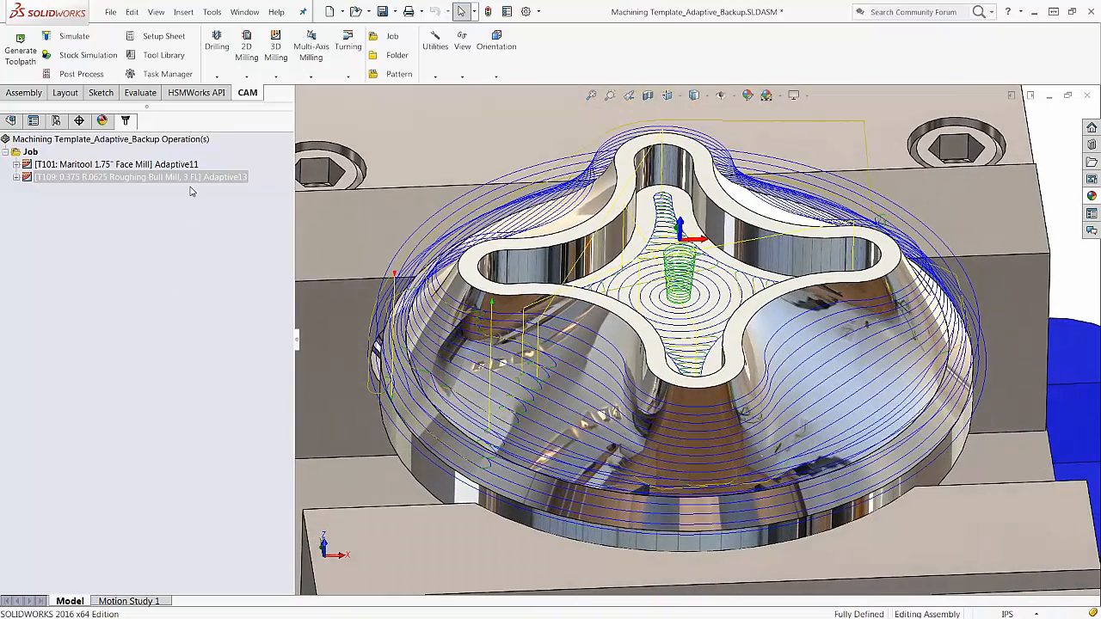
click(217, 179)
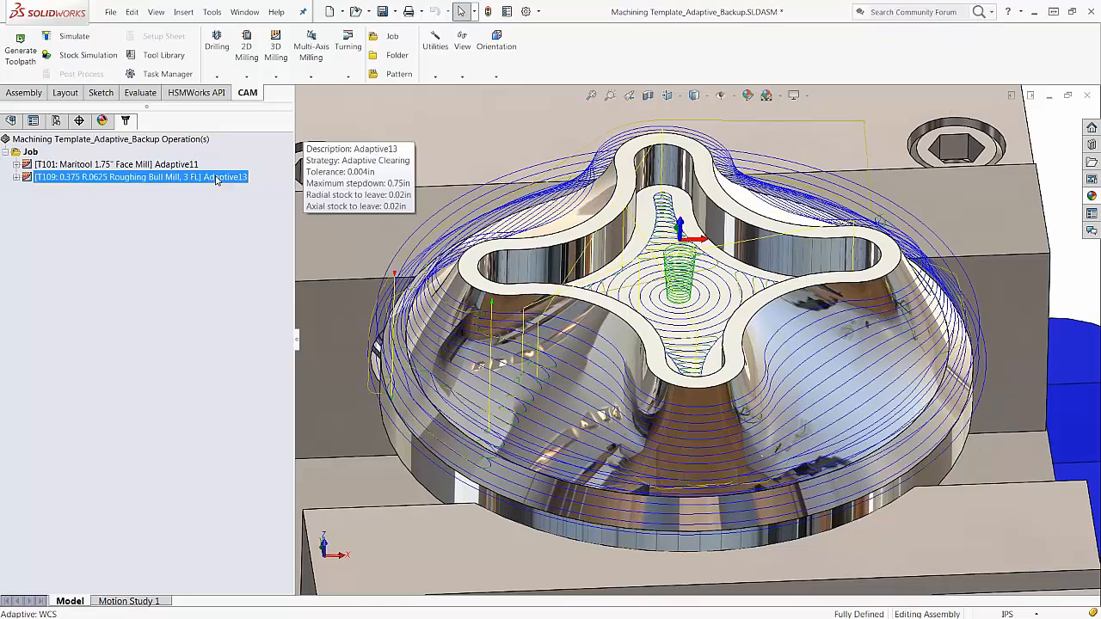
middle_drag(654, 345, 666, 394)
scroll(577, 362, down, 3)
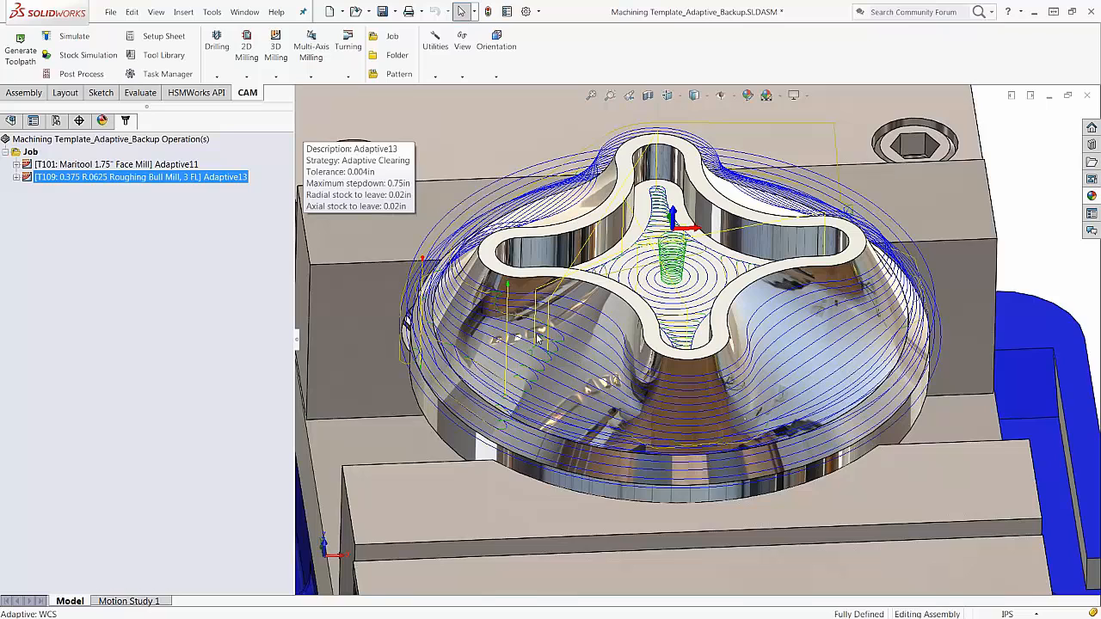
scroll(301, 308, up, 1)
Compare the part with and without the bullnose adaptive toolpath shown, and inspect the pocket passes up close.
click(170, 272)
click(92, 181)
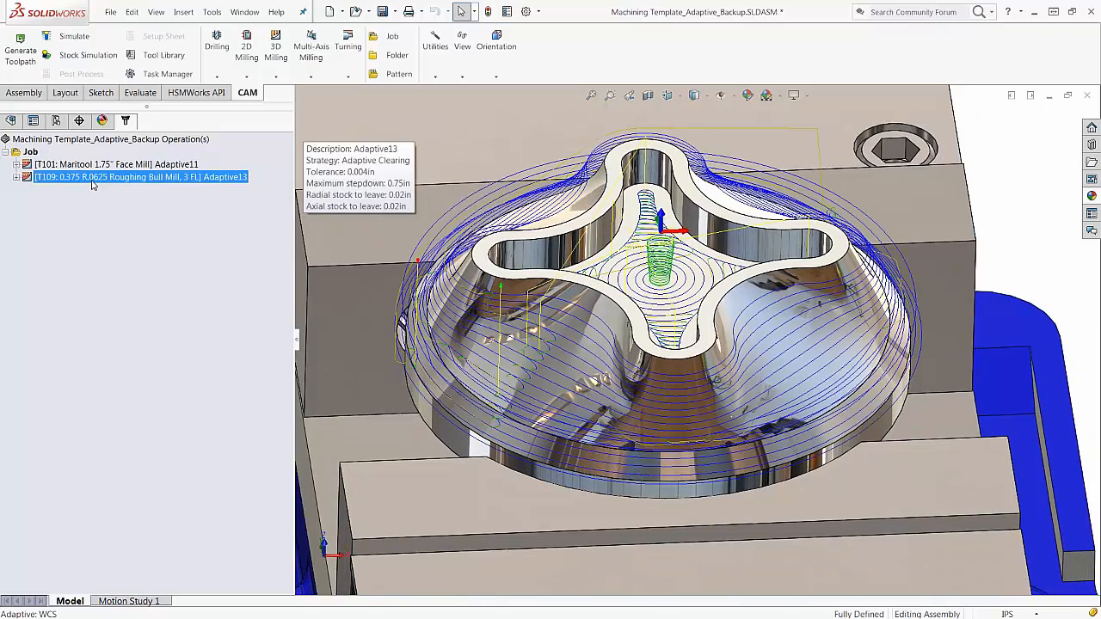
click(123, 219)
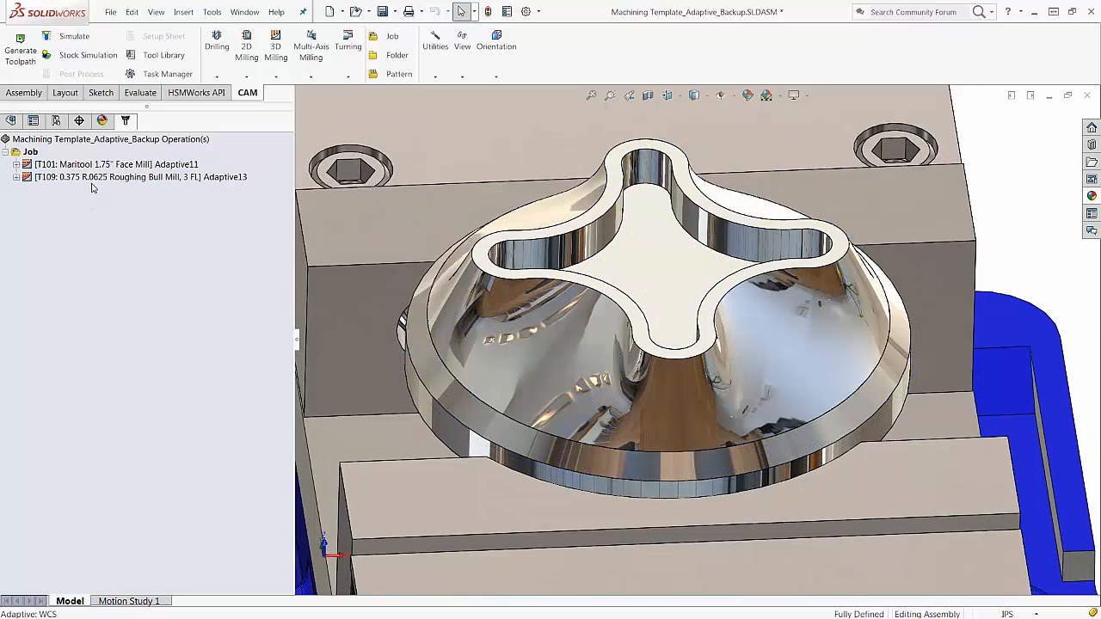
click(95, 178)
click(126, 203)
click(123, 179)
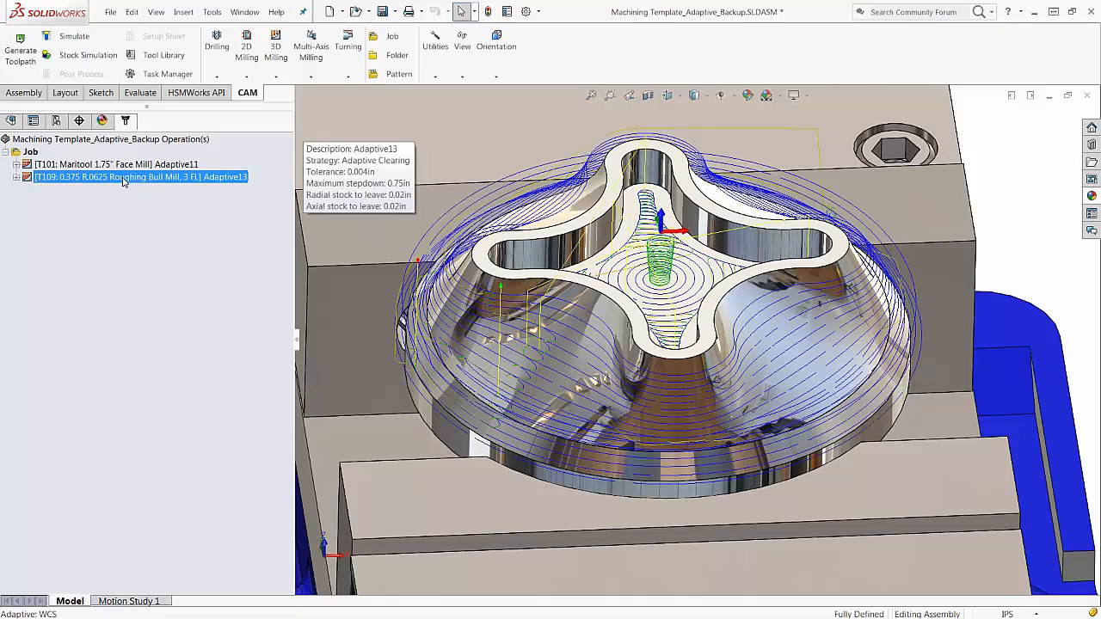
click(160, 211)
click(154, 177)
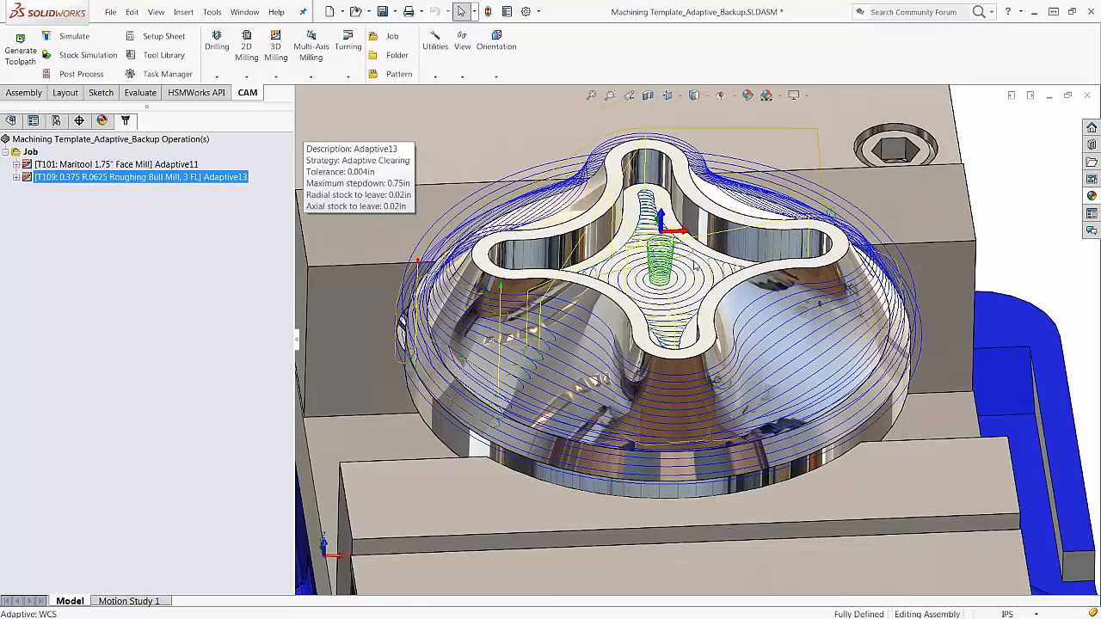
scroll(696, 266, up, 5)
middle_drag(746, 204, 749, 263)
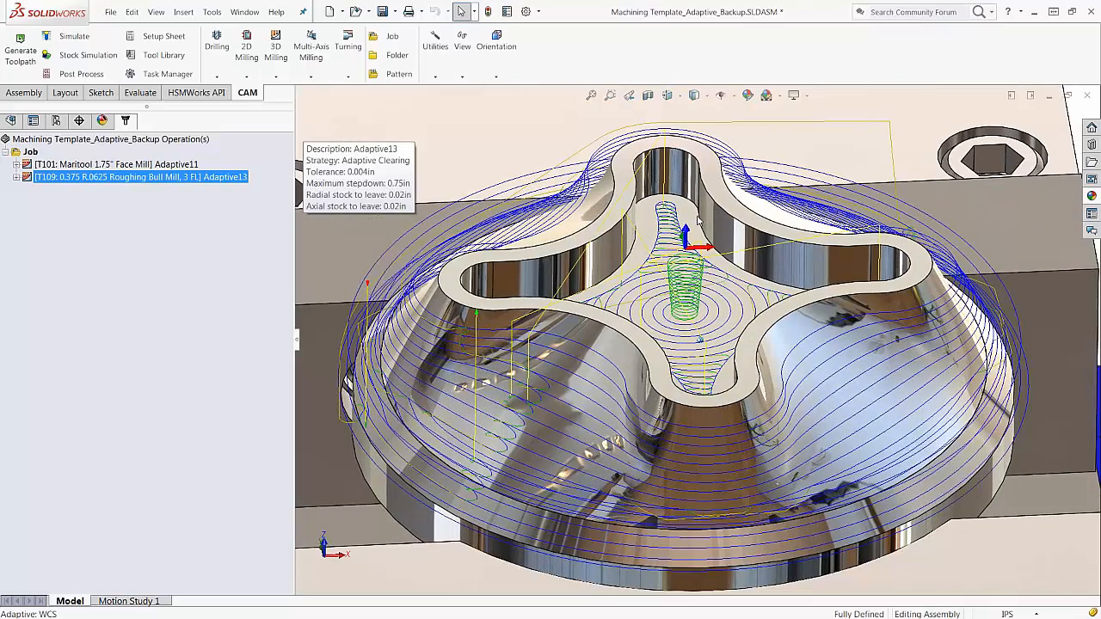
Reopen the bullnose adaptive operation and review its tool, geometry, heights, passes and linking settings.
right_click(134, 177)
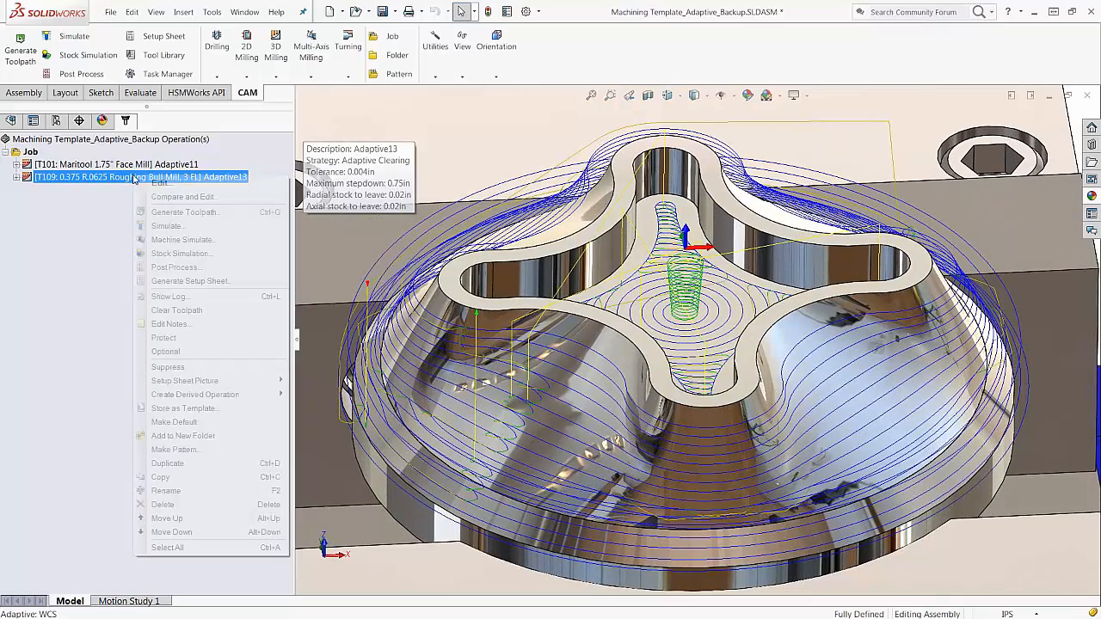
click(161, 183)
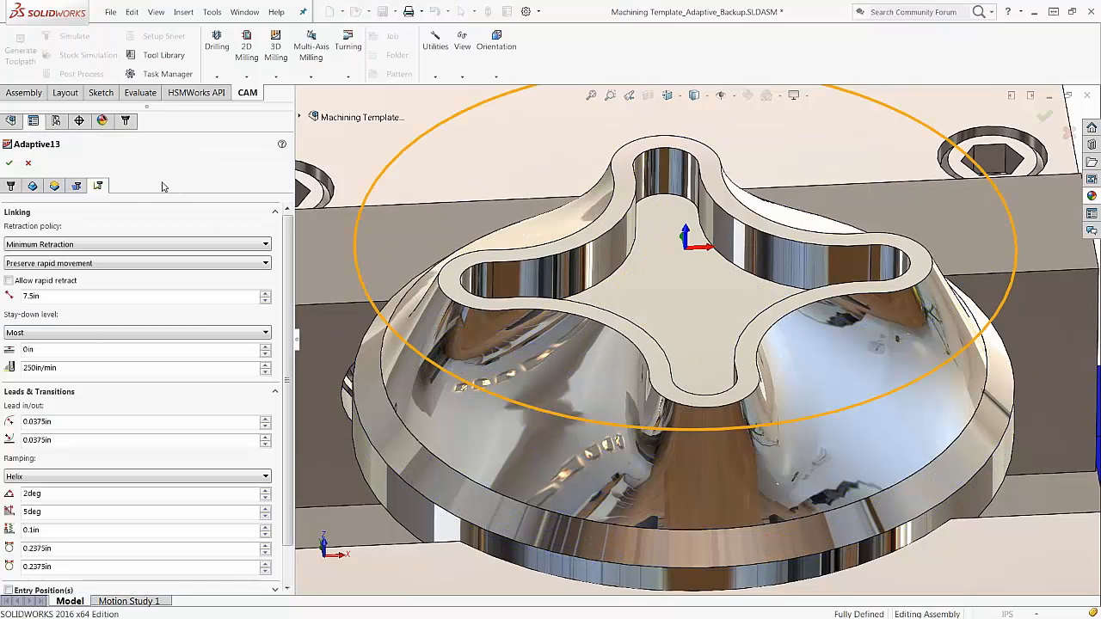
click(75, 188)
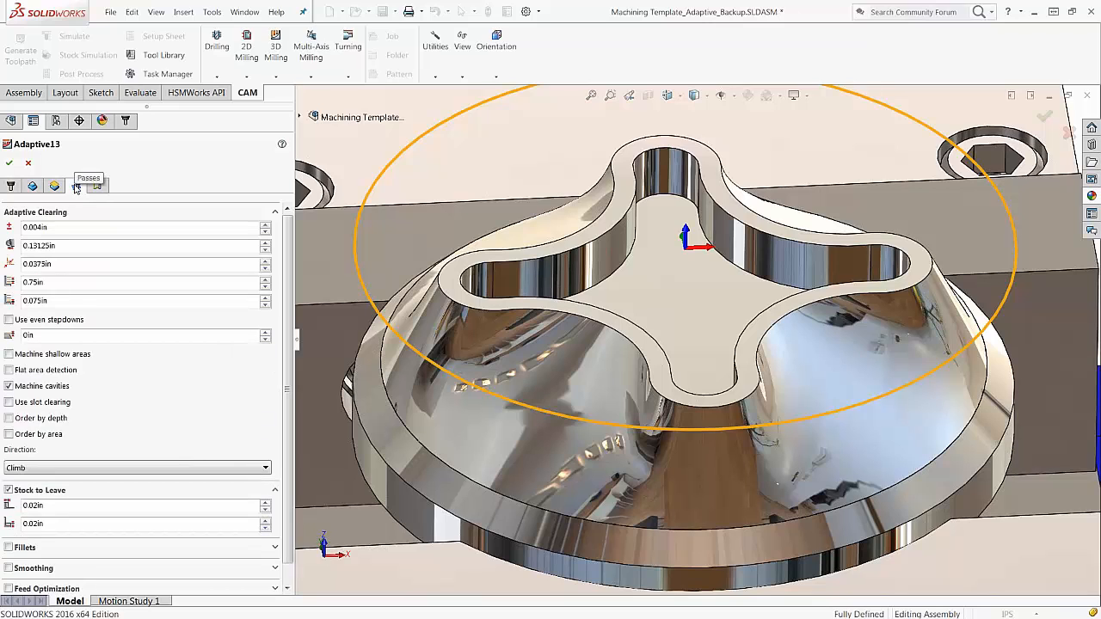
click(32, 187)
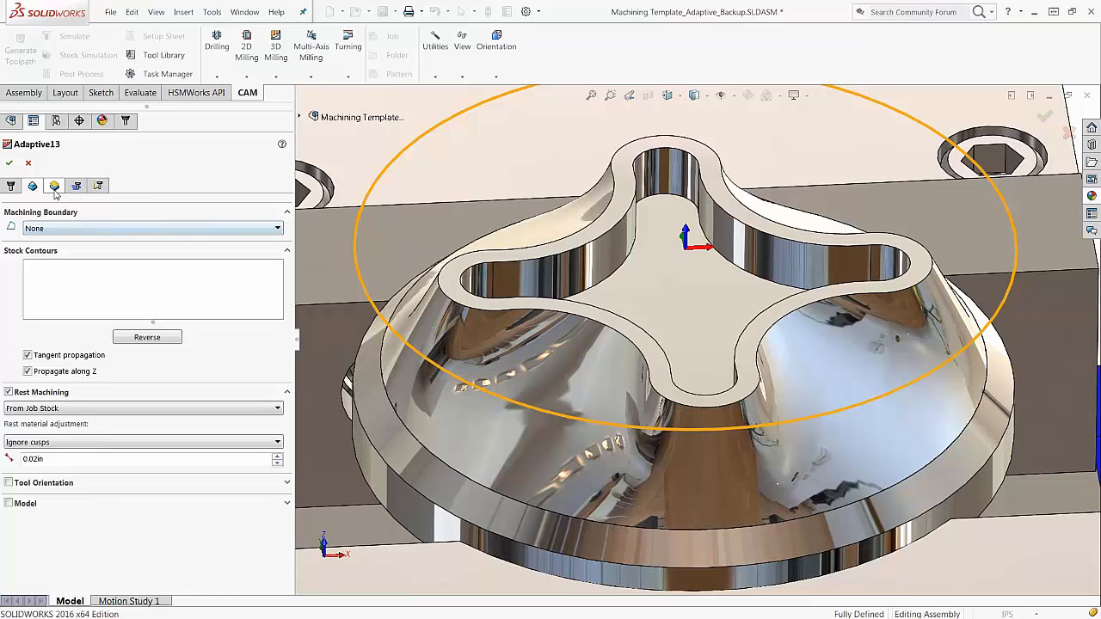
click(10, 186)
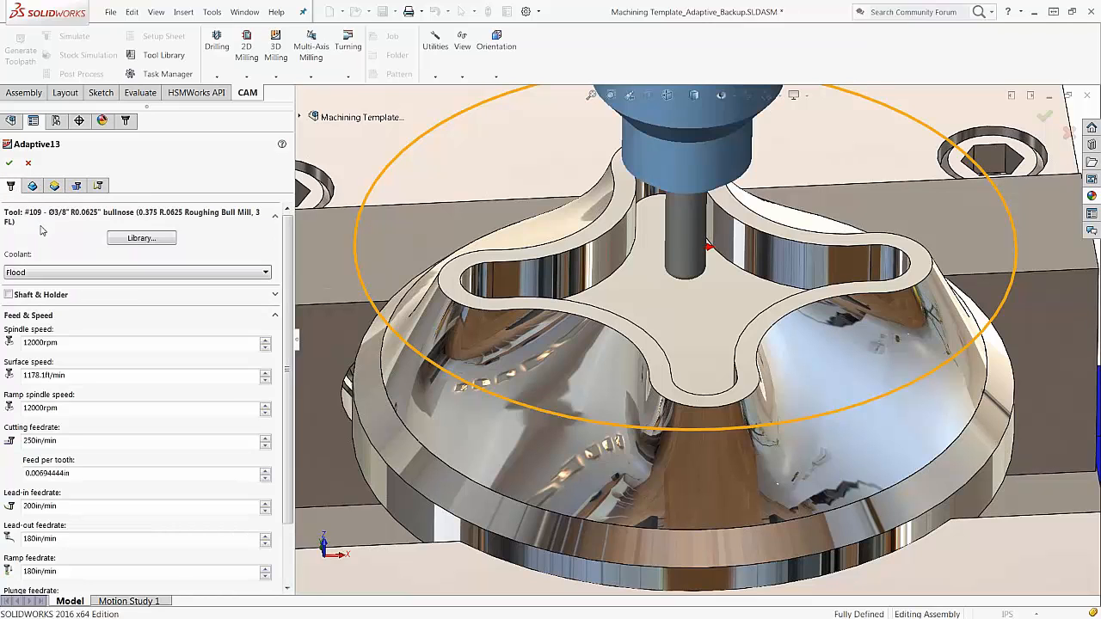
click(54, 186)
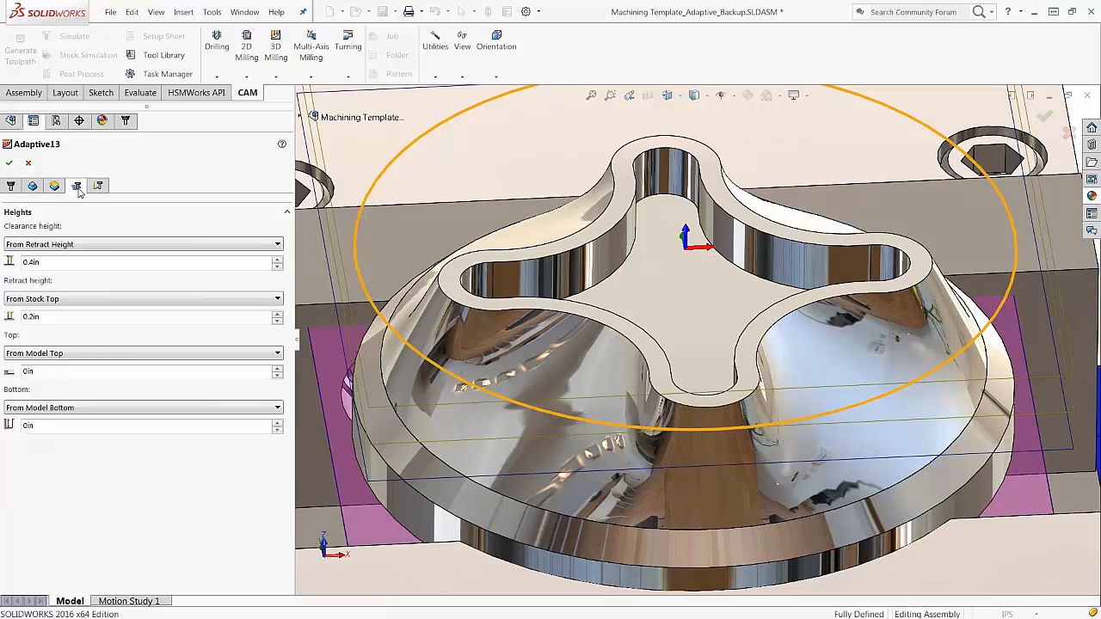
click(76, 186)
scroll(188, 421, down, 1)
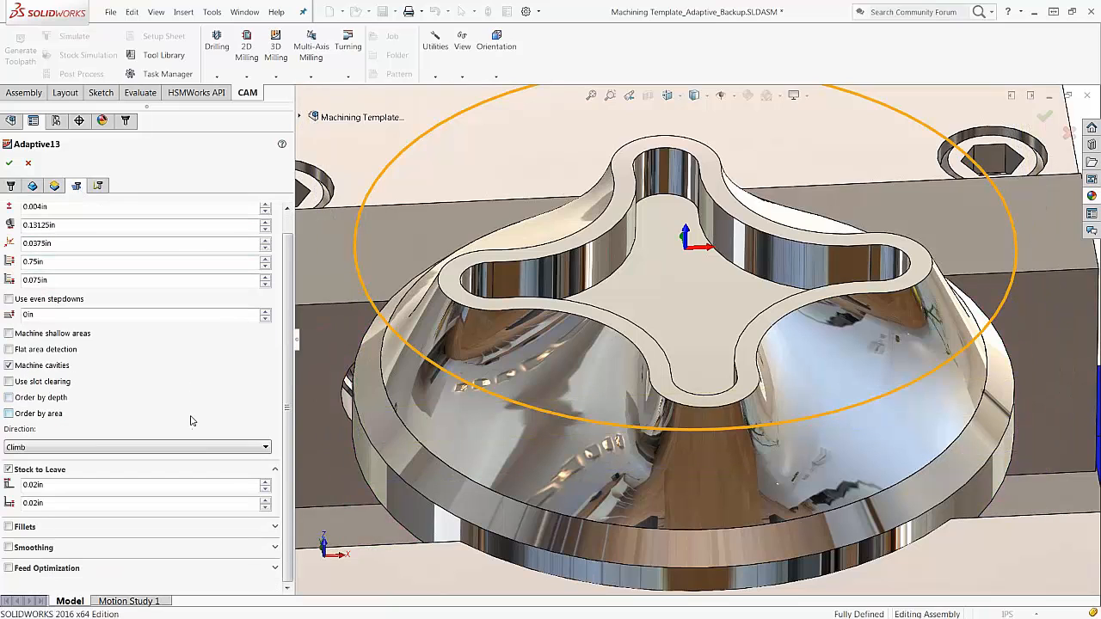
scroll(191, 421, up, 1)
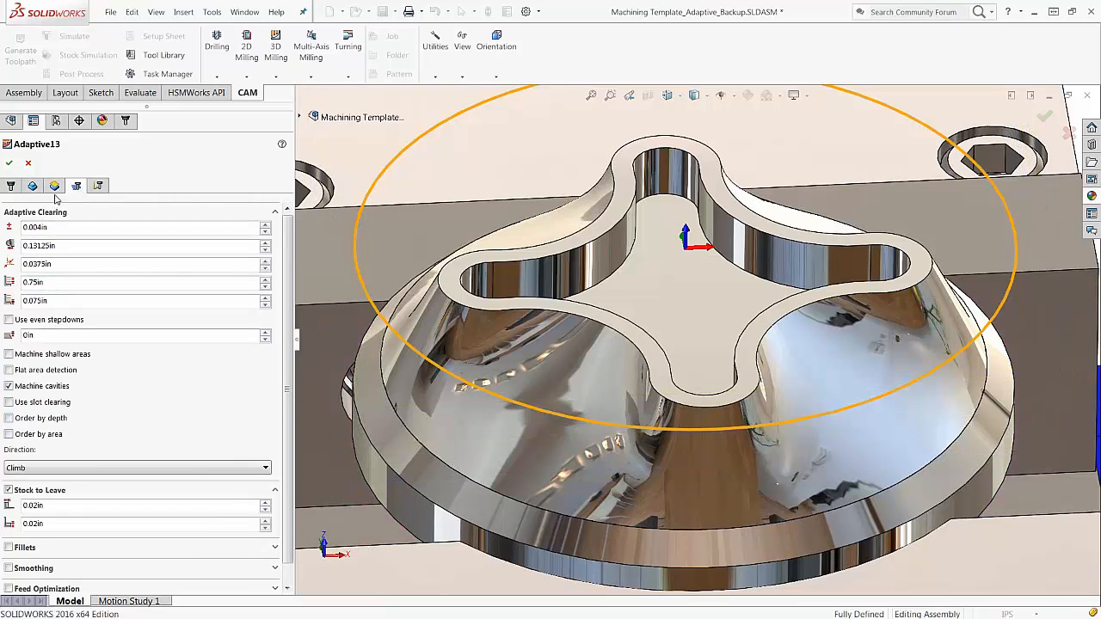
click(33, 187)
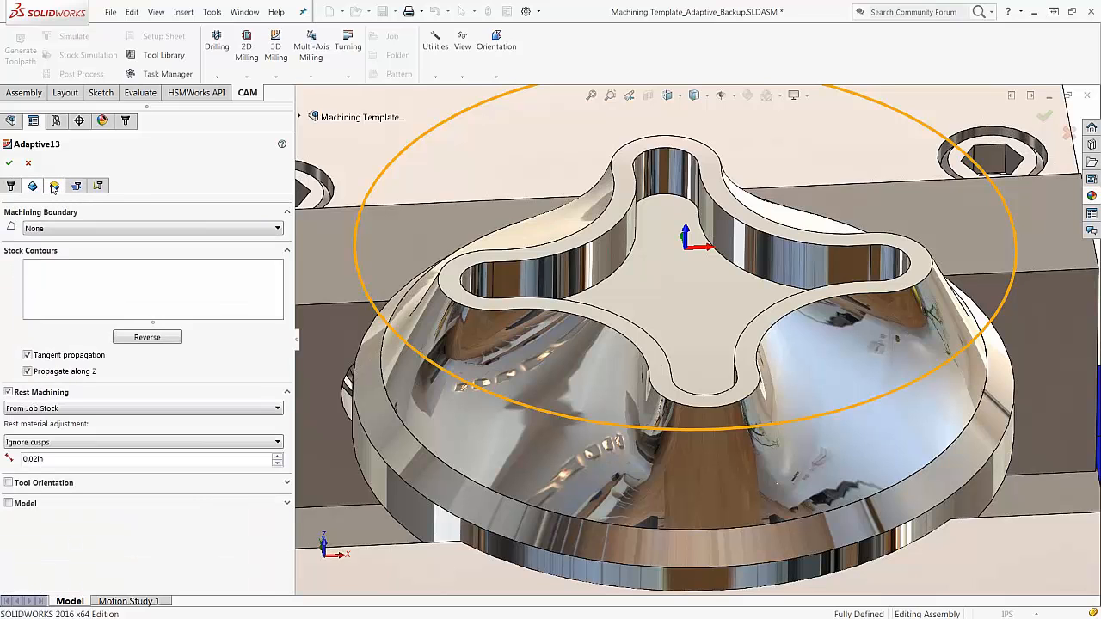
click(76, 186)
click(76, 188)
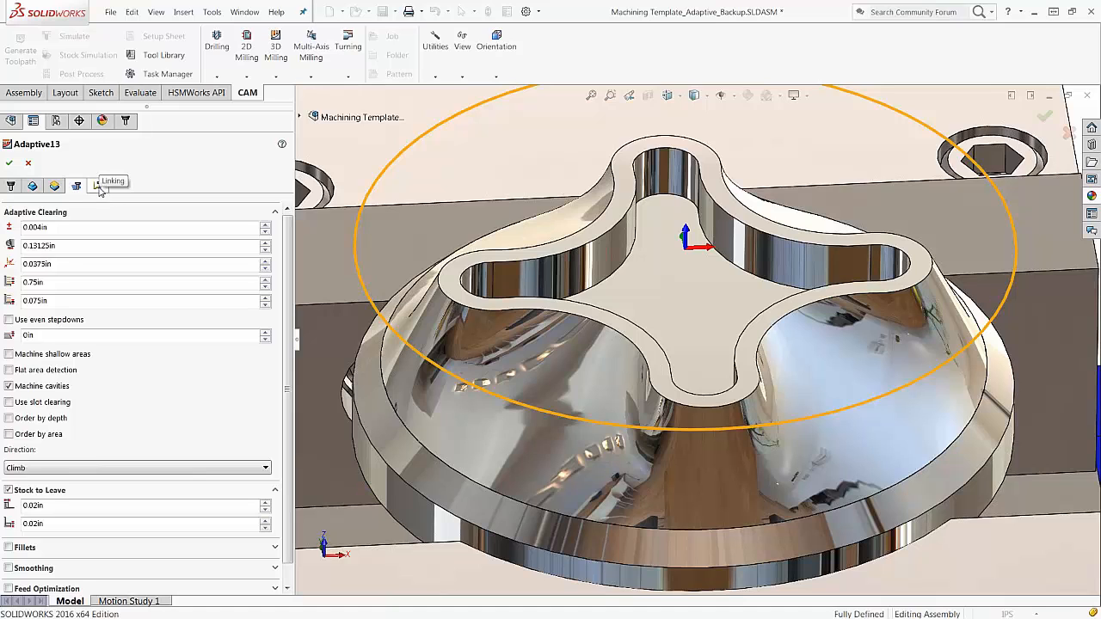
click(99, 186)
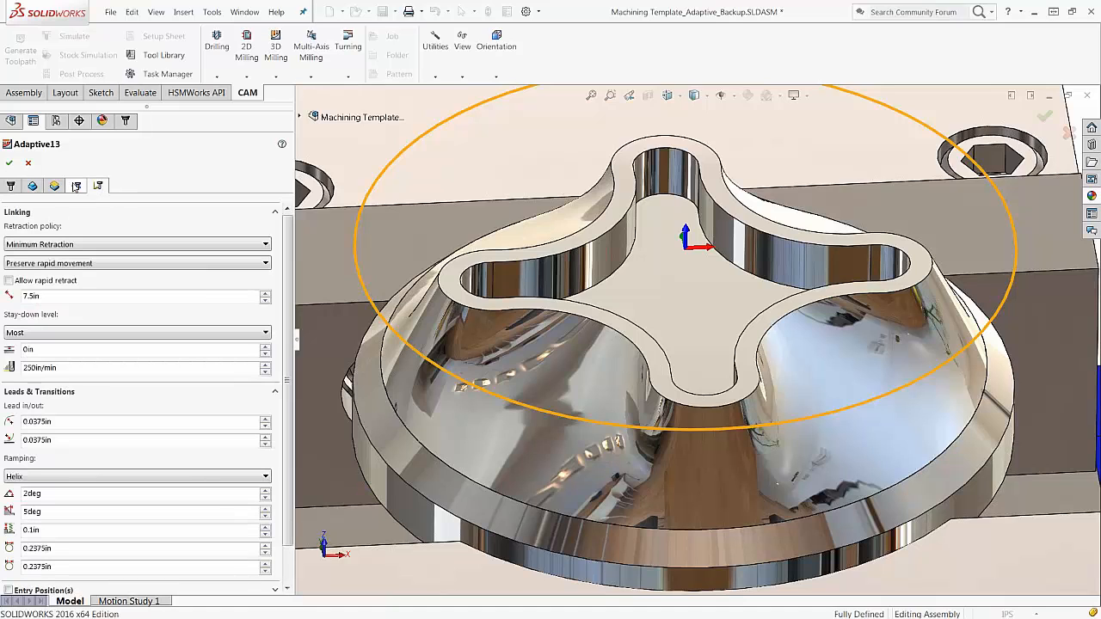
Turn off Machine cavities for the bullnose adaptive operation and regenerate its toolpath.
click(76, 187)
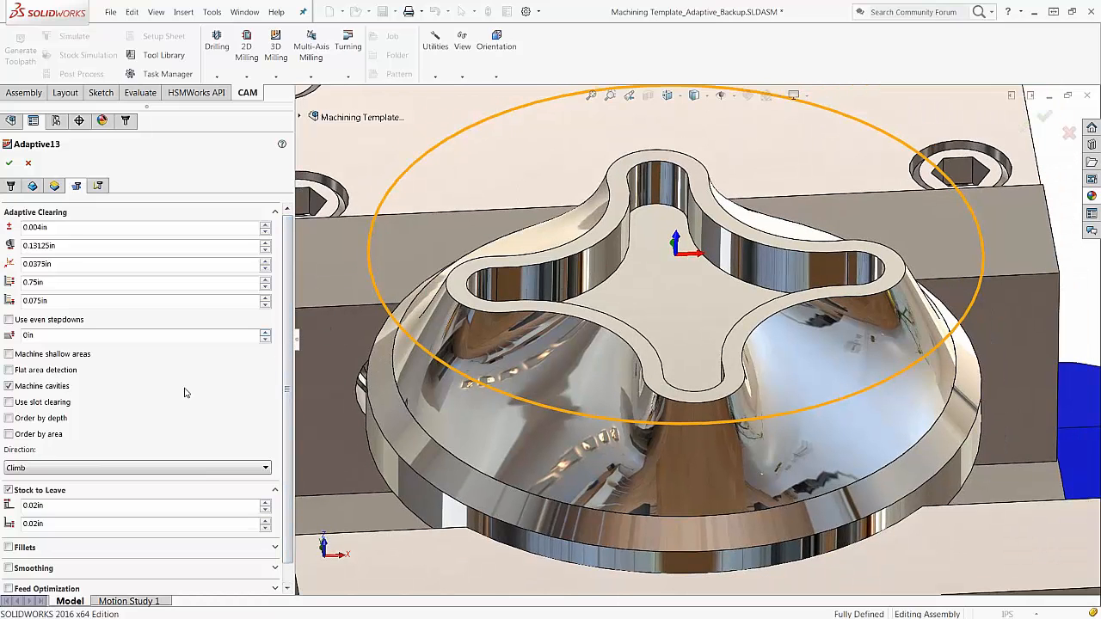
click(8, 386)
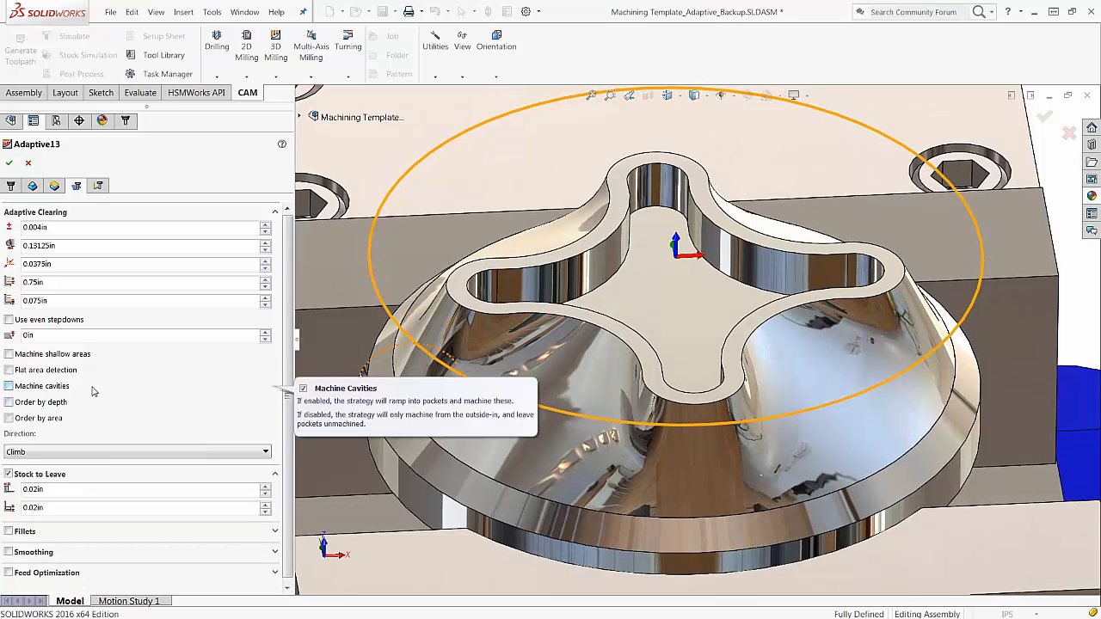
mouse_move(698, 342)
middle_down()
mouse_move(674, 195)
mouse_move(310, 273)
middle_up()
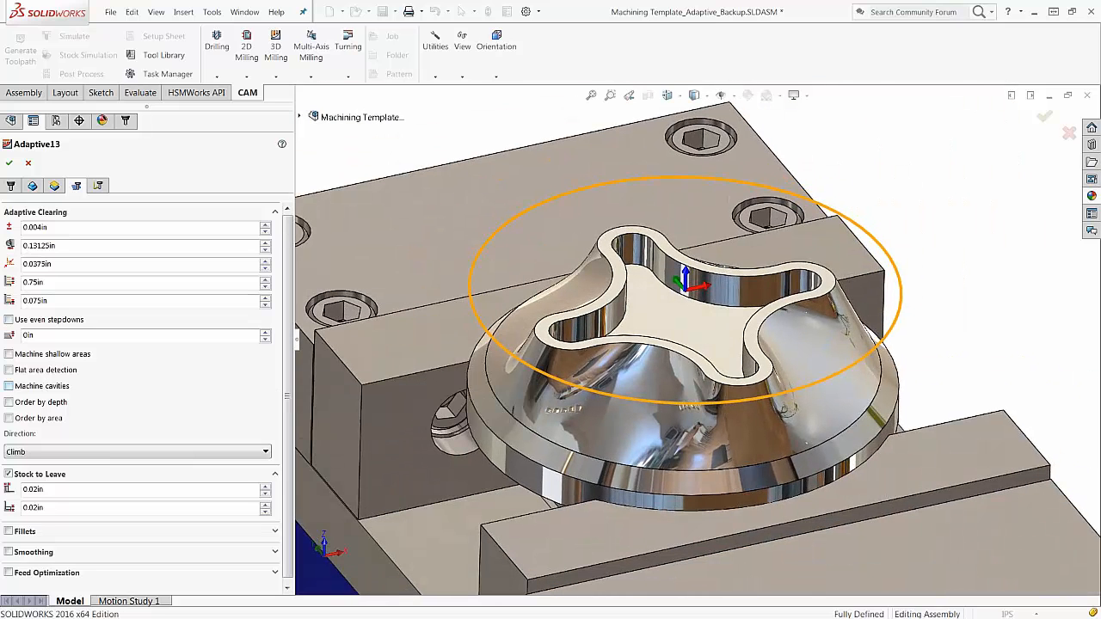
click(42, 386)
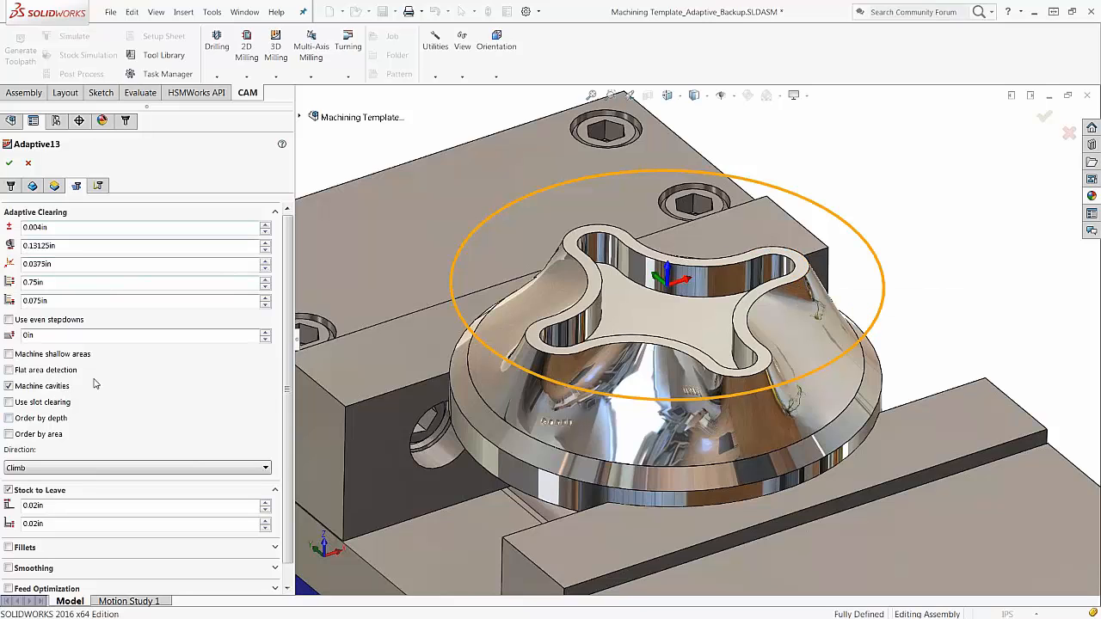
click(10, 388)
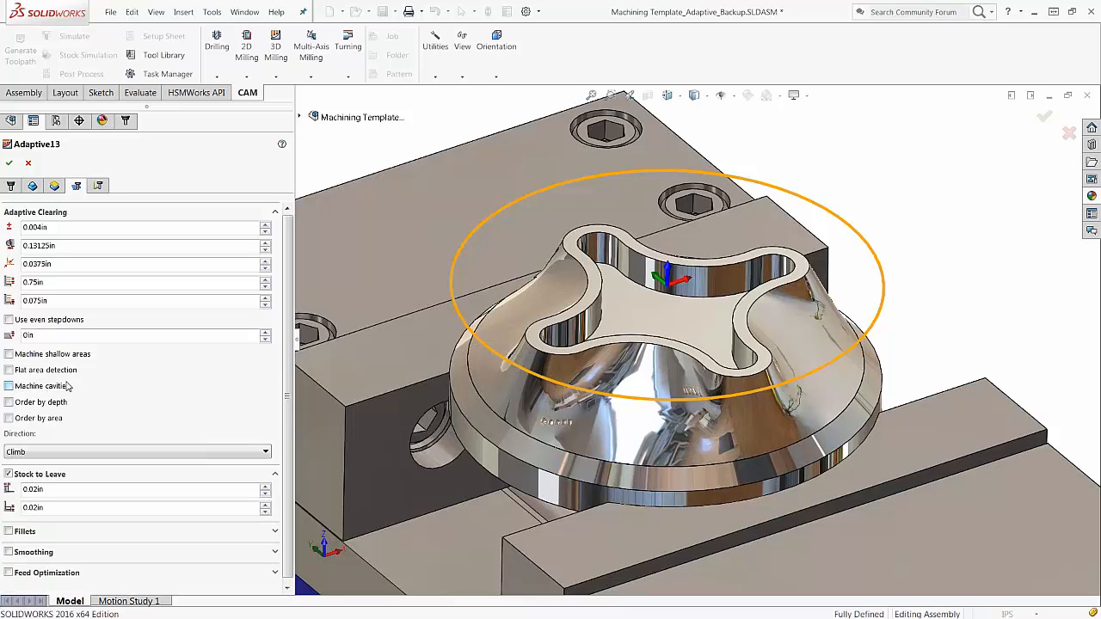
click(8, 162)
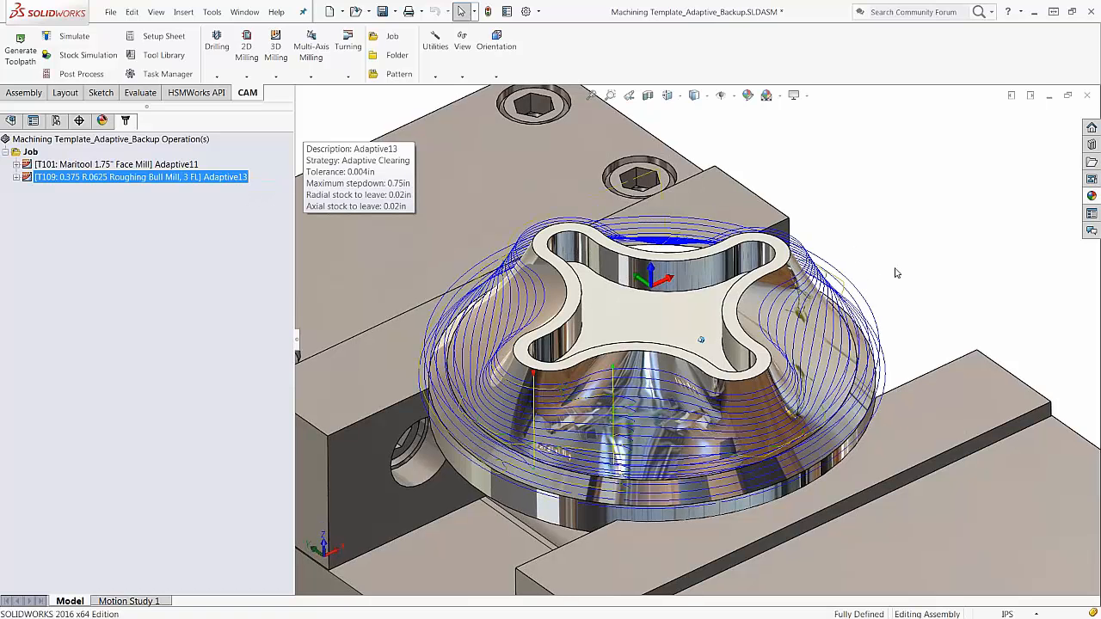
scroll(659, 307, down, 2)
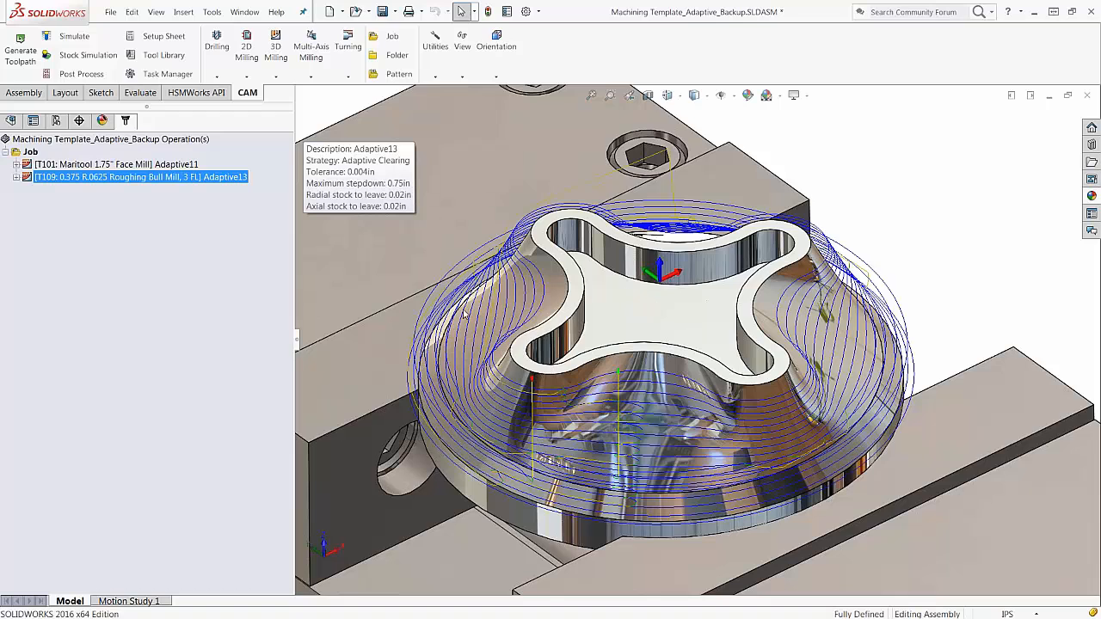
scroll(465, 314, up, 1)
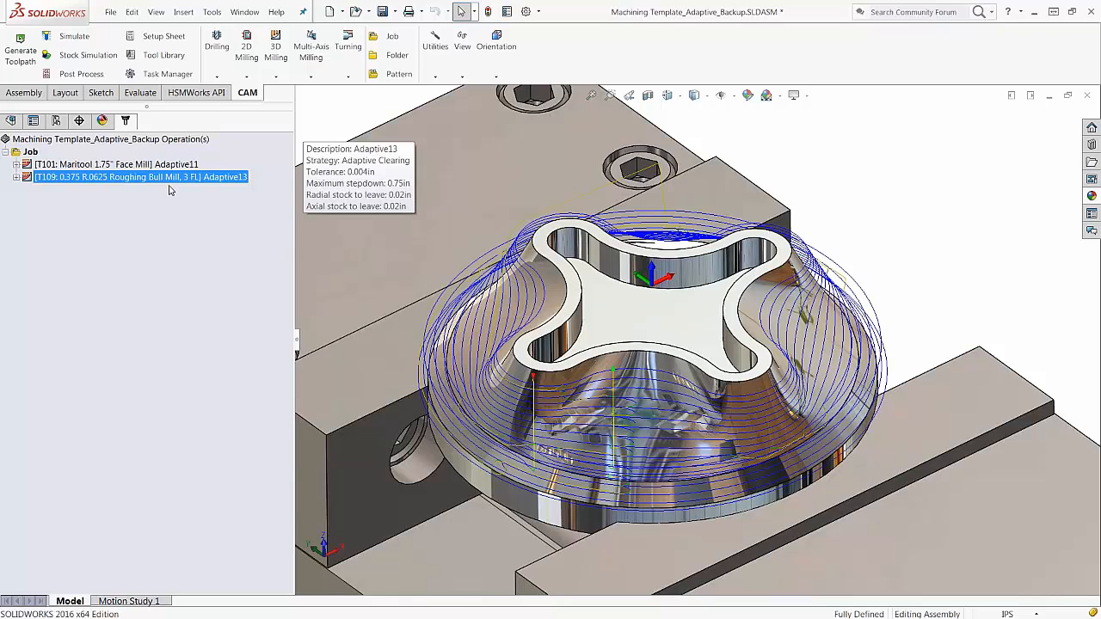
Reopen the bullnose adaptive operation for editing and show its linking settings.
right_click(165, 181)
click(176, 185)
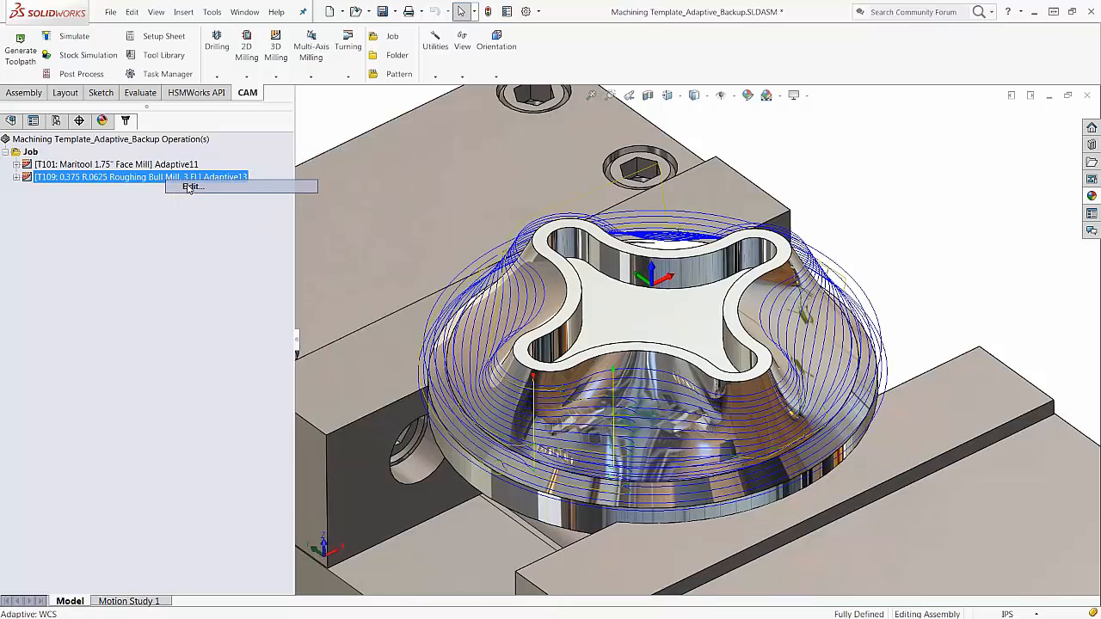
click(98, 185)
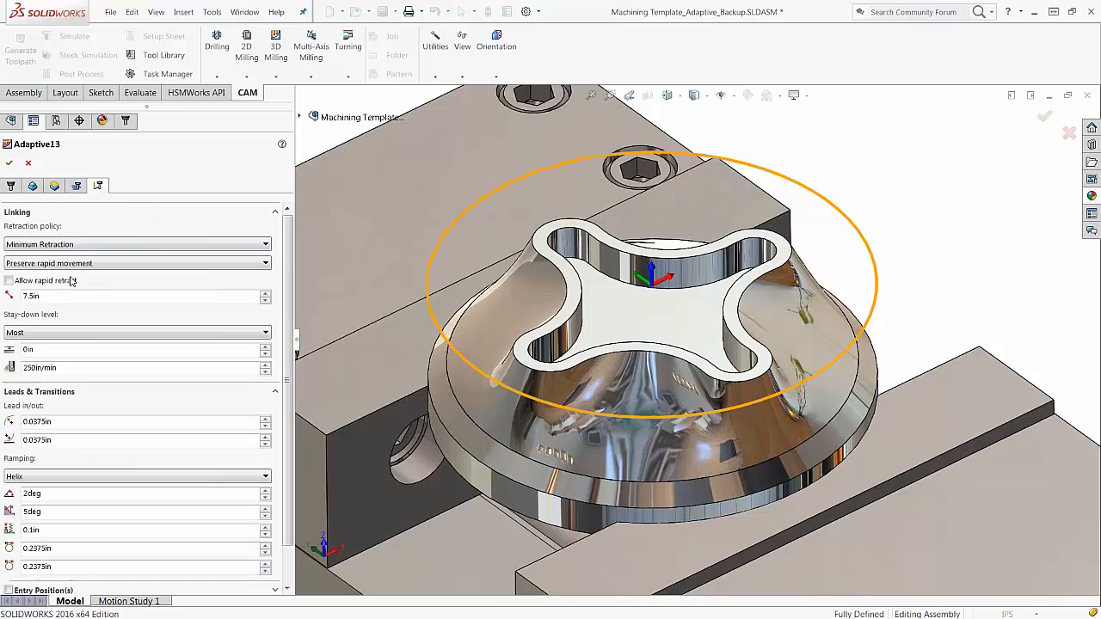
Set Adaptive13's stay-down level to Least, enable flat area detection, and accept the operation.
click(44, 332)
click(32, 348)
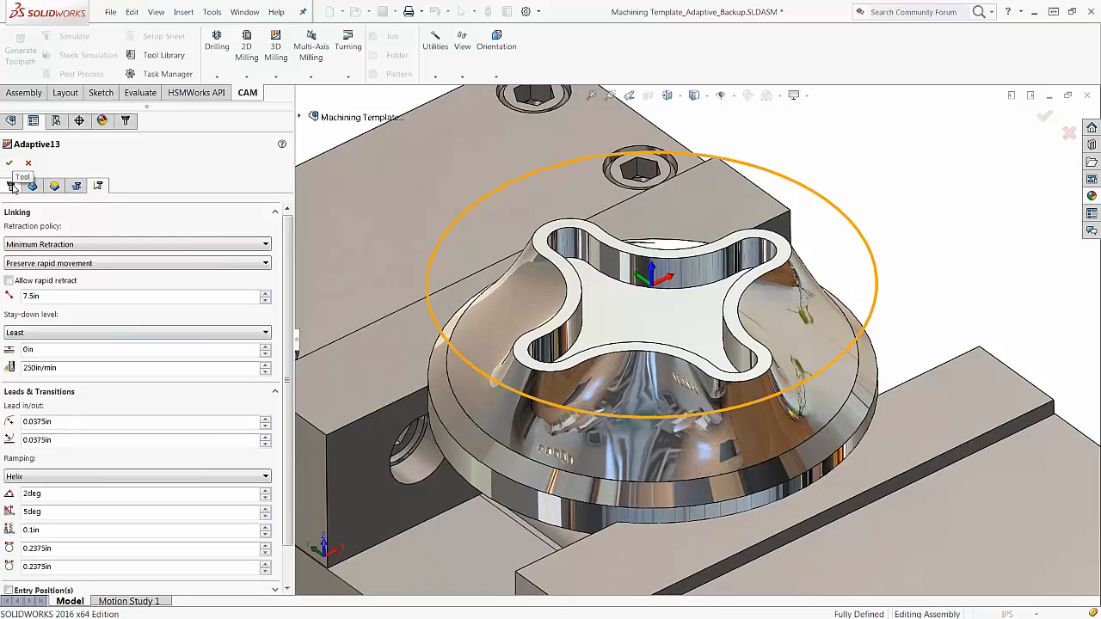
click(77, 185)
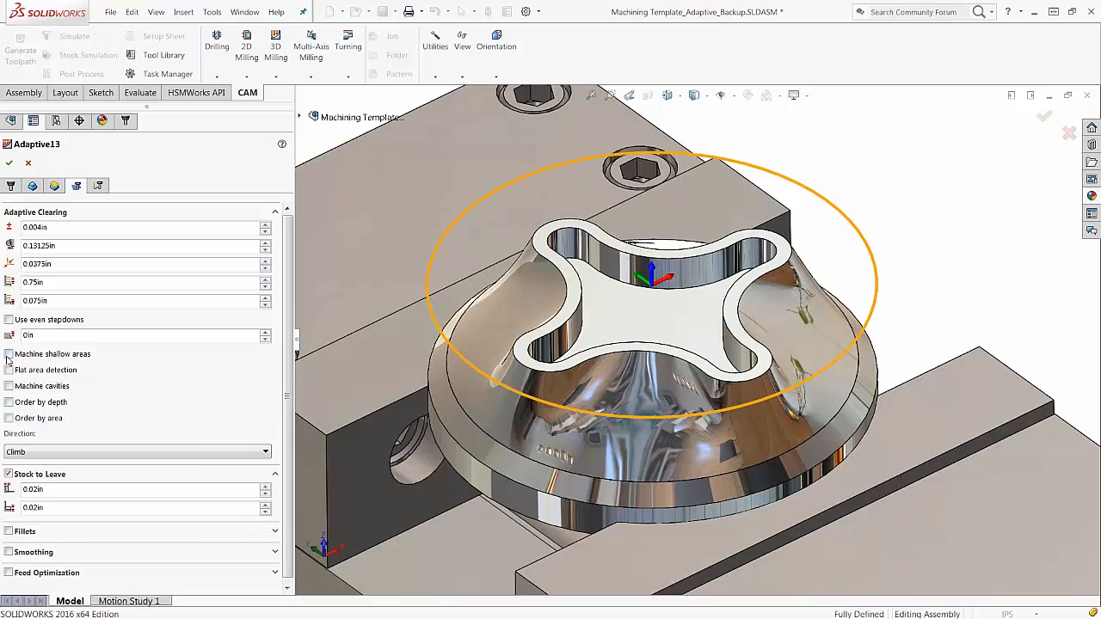
mouse_move(9, 360)
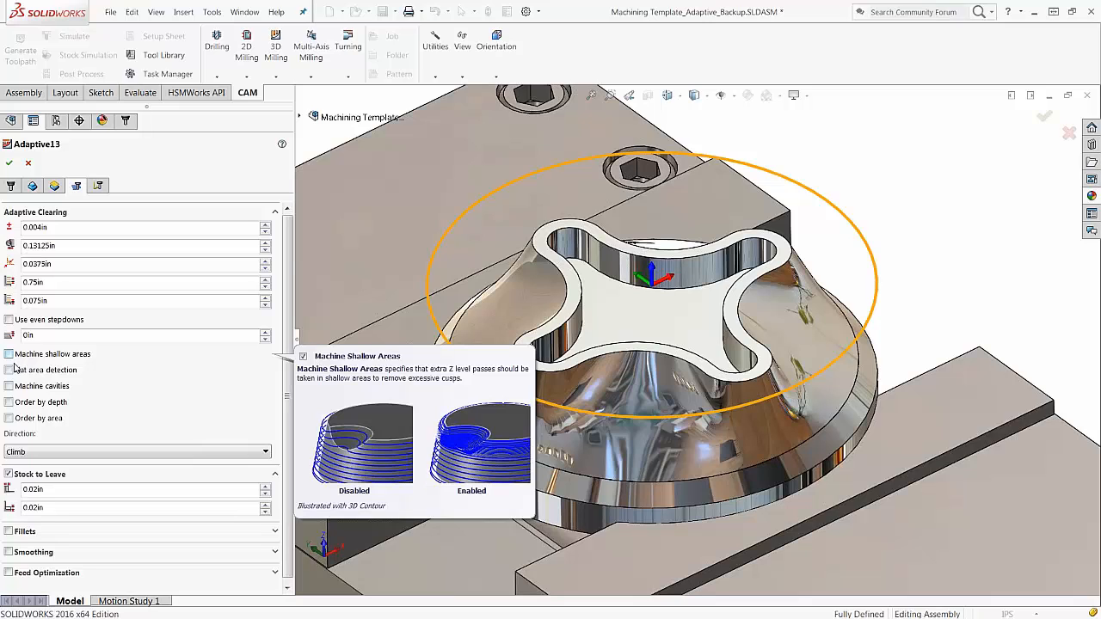
click(8, 369)
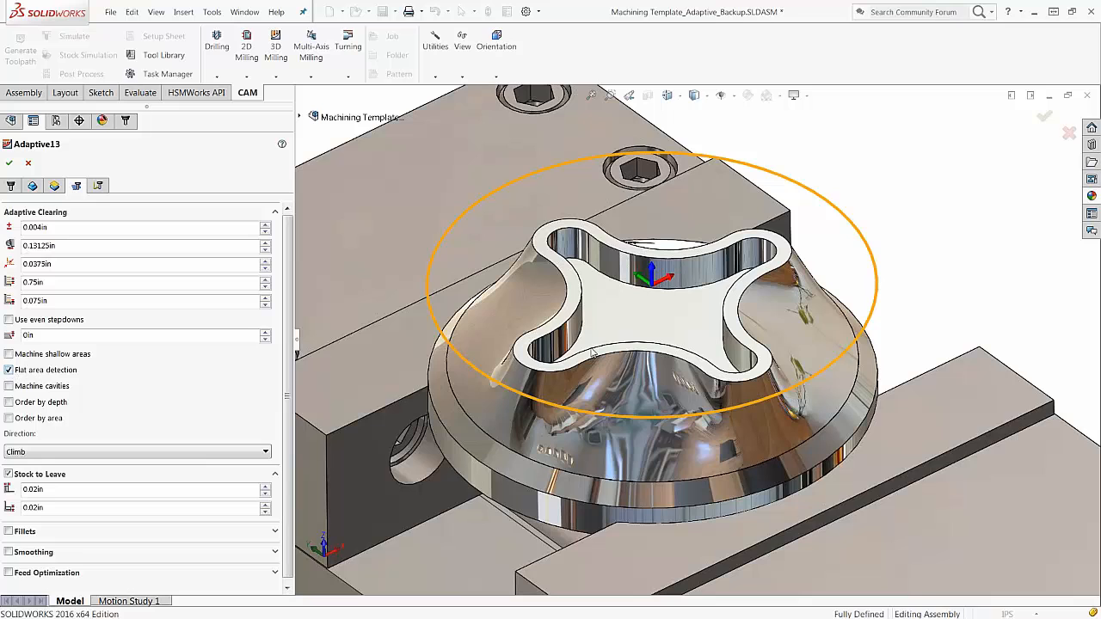
mouse_move(814, 320)
middle_down()
mouse_move(809, 311)
mouse_move(824, 306)
middle_up()
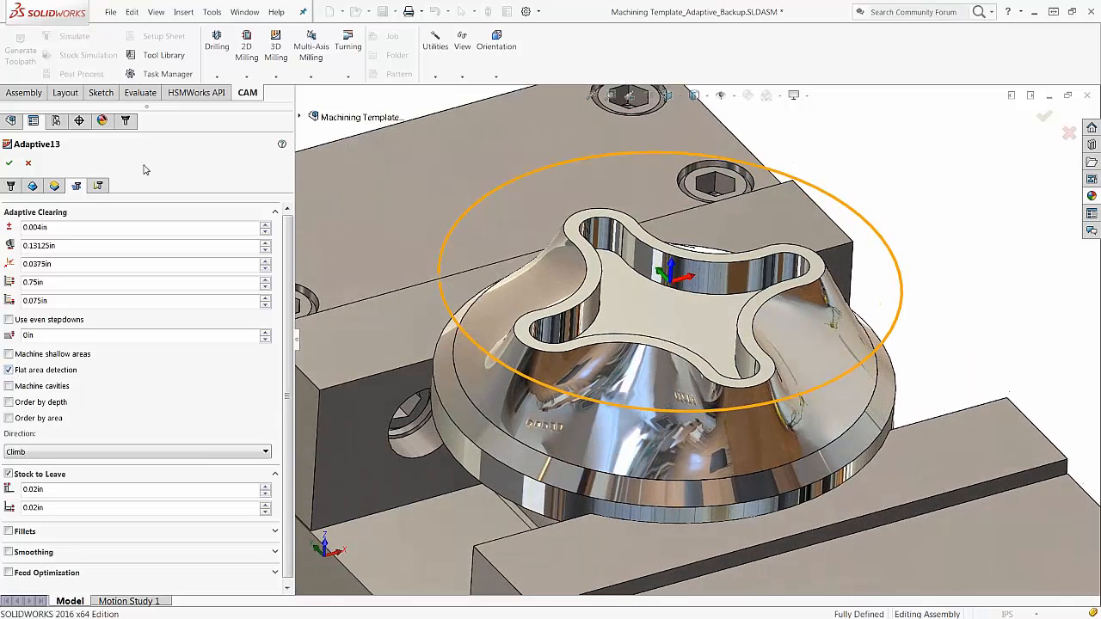
click(9, 163)
Switch the flange part in the vise to the 4_HOLE_FLANGE configuration.
right_click(832, 314)
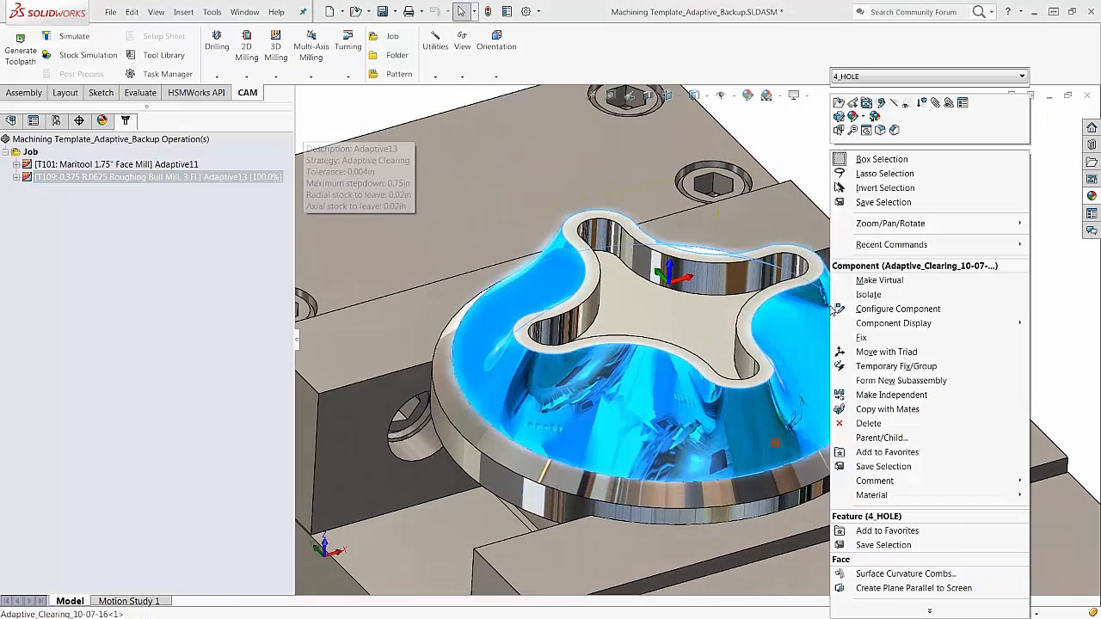
click(868, 76)
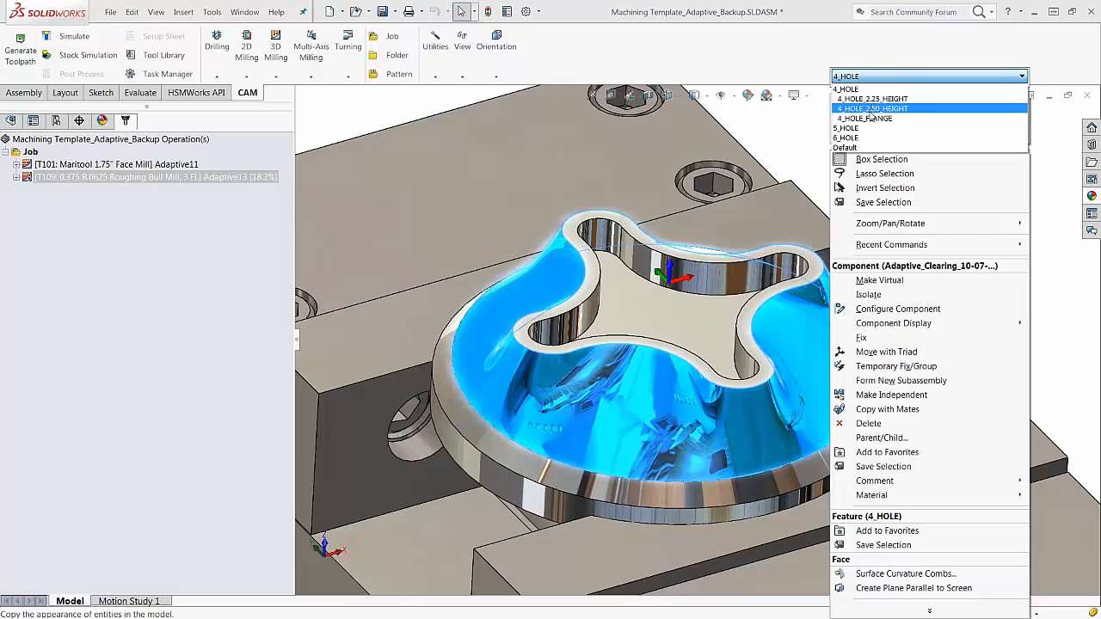
click(867, 118)
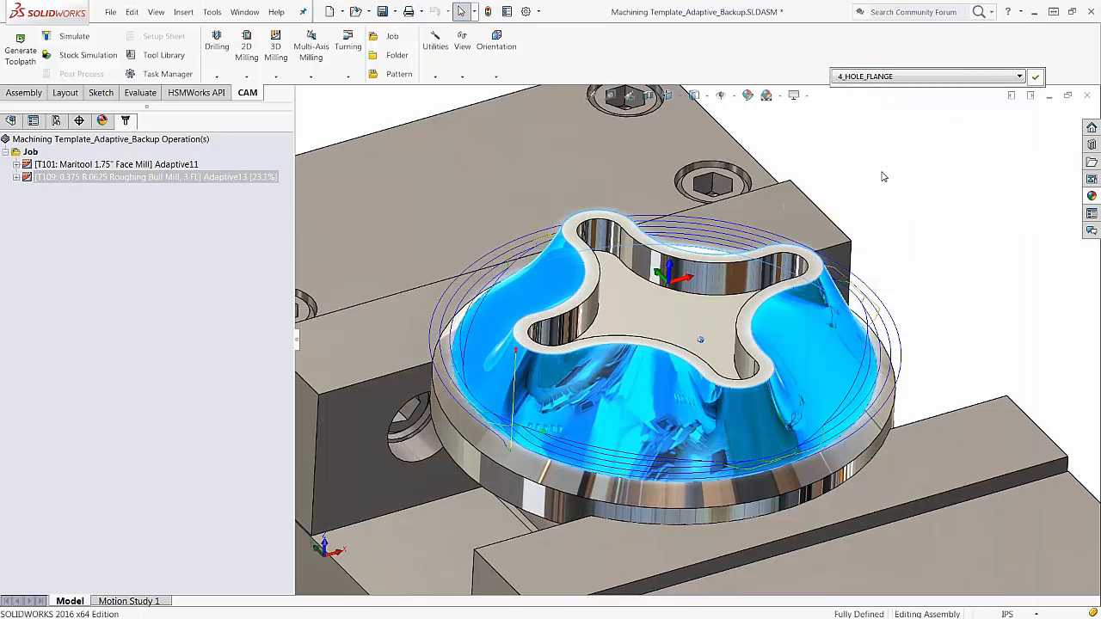
click(1036, 77)
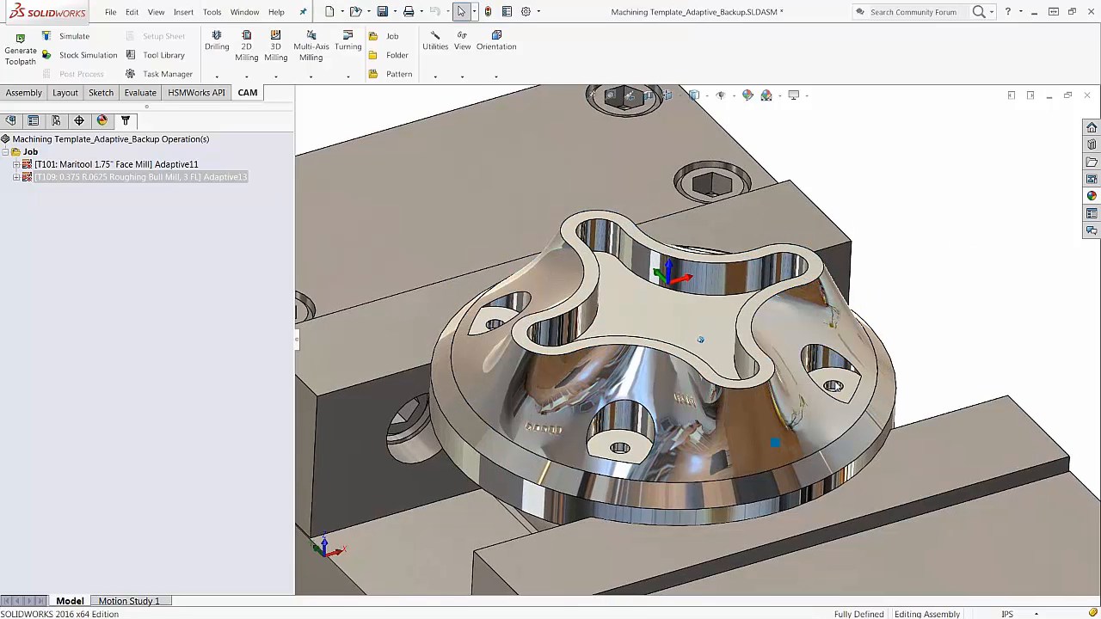
Regenerate all toolpaths in the Job and inspect the Adaptive13 toolpath around the part's hole pockets.
click(33, 151)
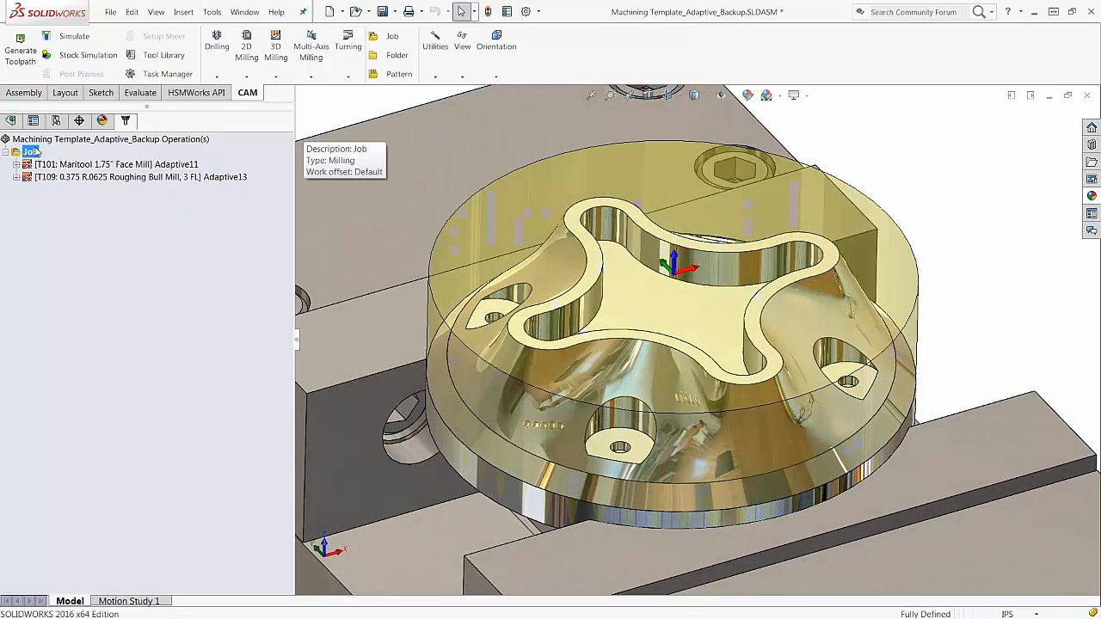
click(21, 50)
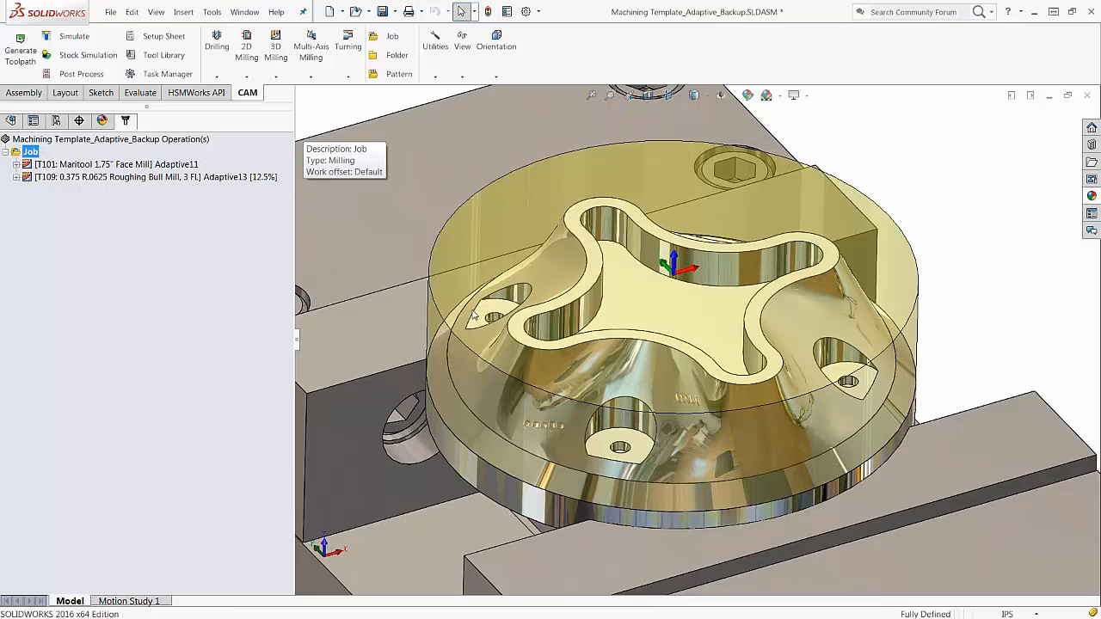
scroll(954, 354, down, 2)
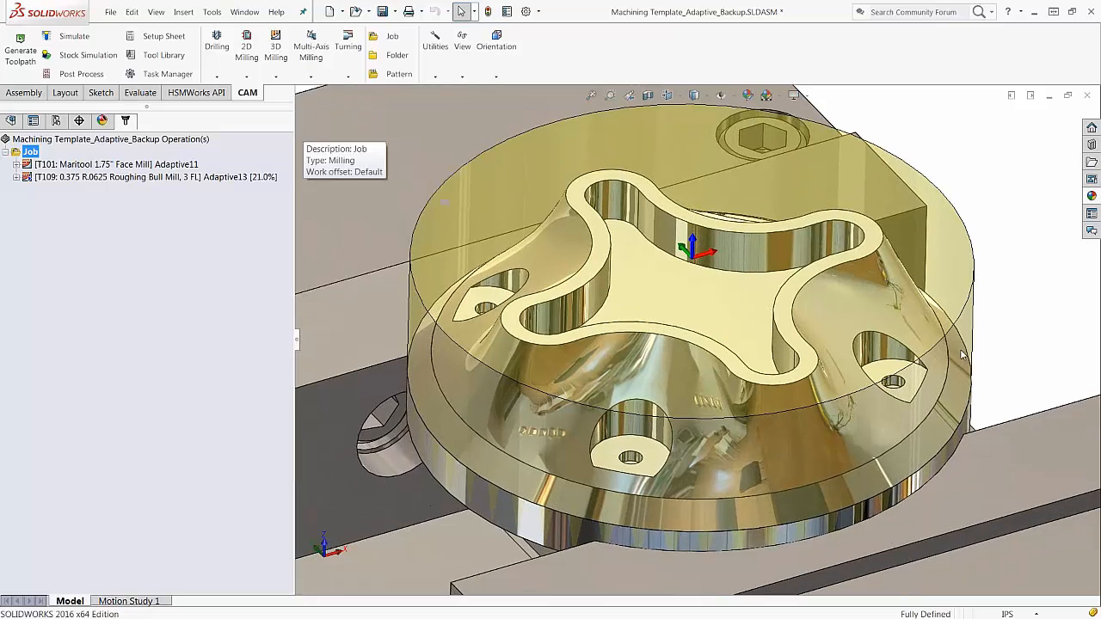
middle_drag(665, 483, 636, 450)
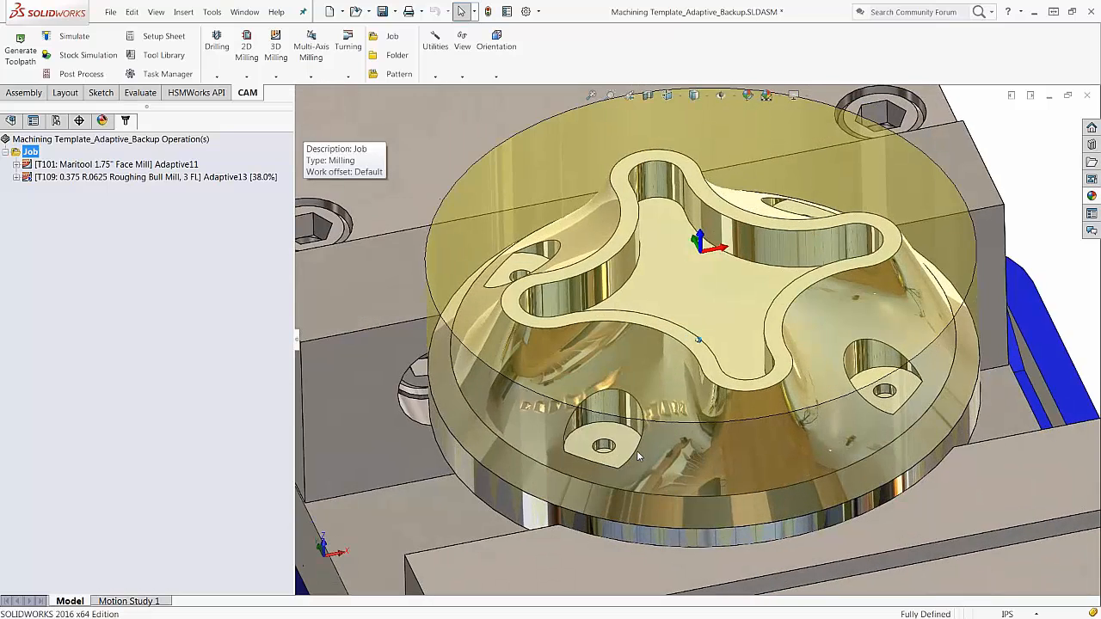
click(157, 178)
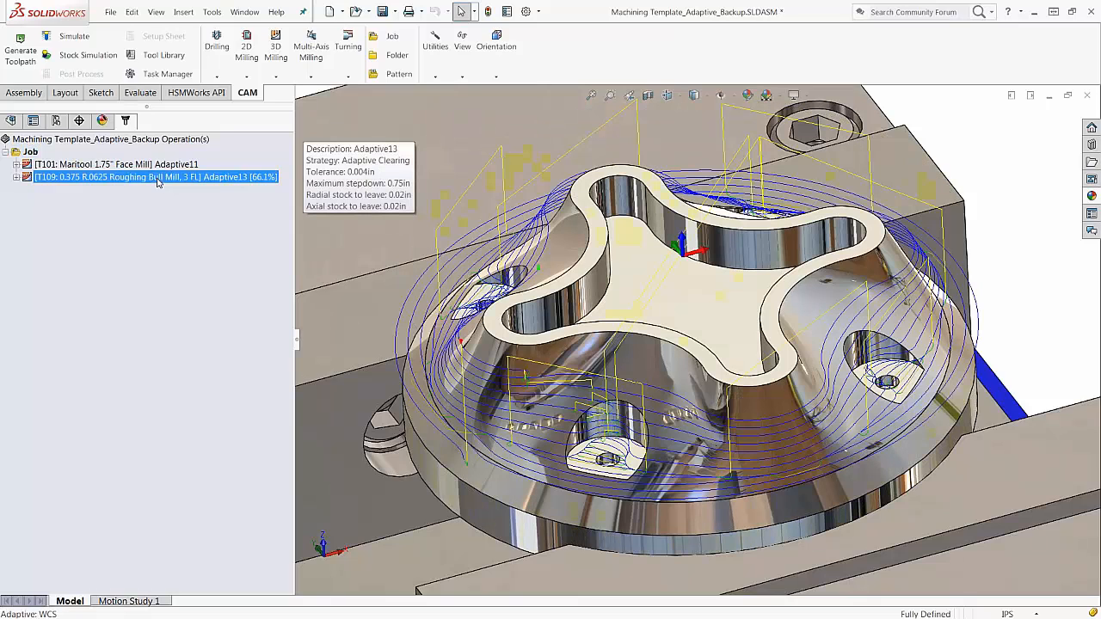
scroll(460, 249, up, 1)
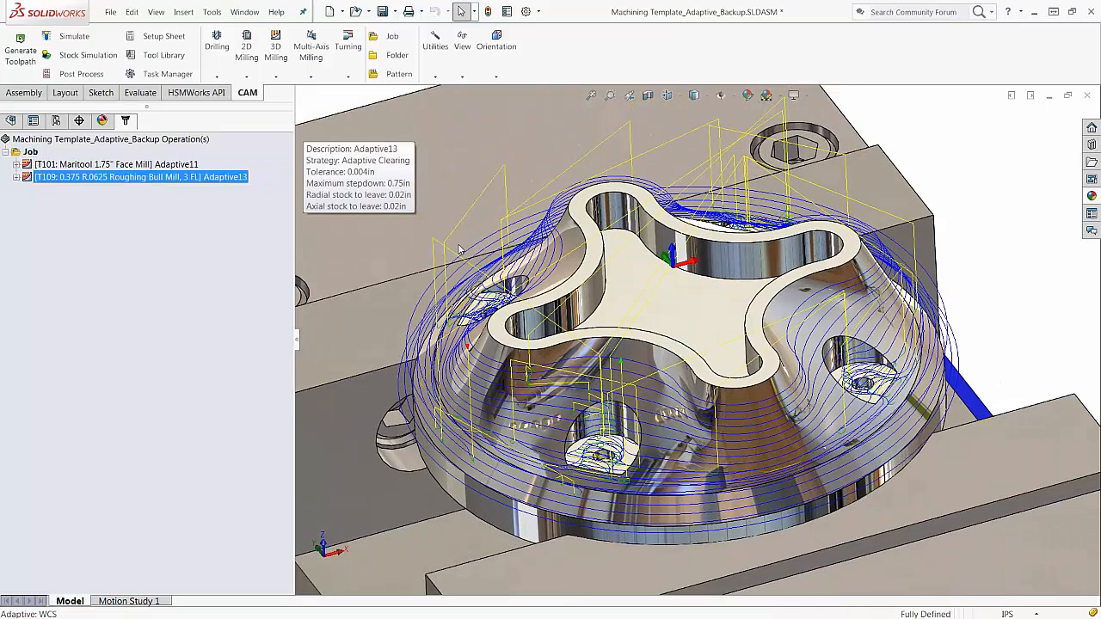
scroll(438, 258, up, 2)
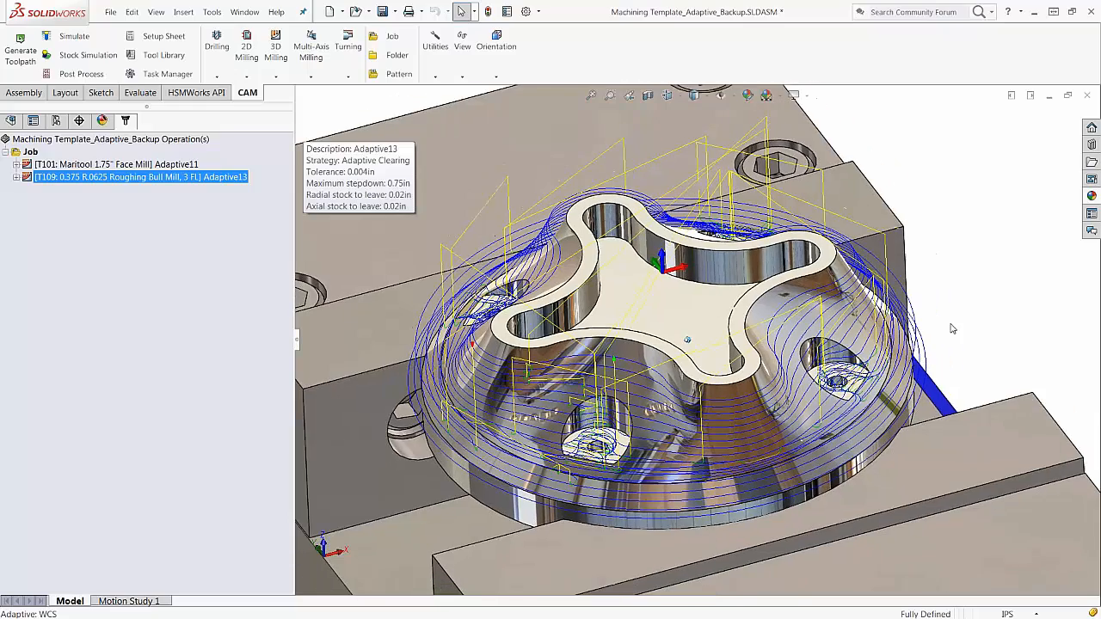
click(195, 241)
click(141, 178)
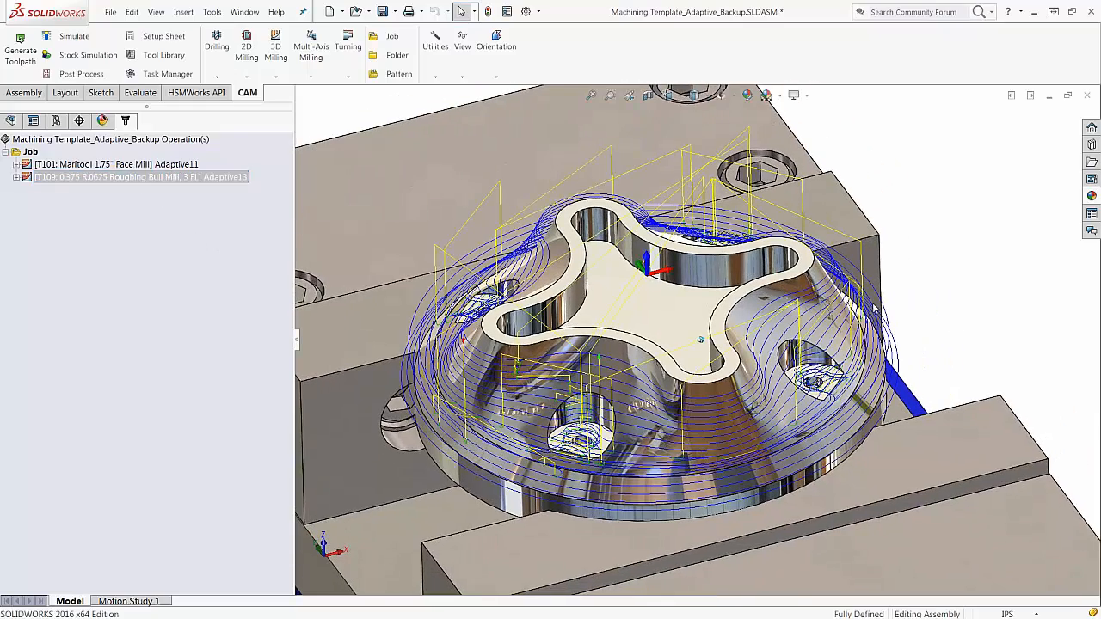
click(209, 283)
Change the part's configuration to 4_HOLE_2.50_HEIGHT.
click(817, 316)
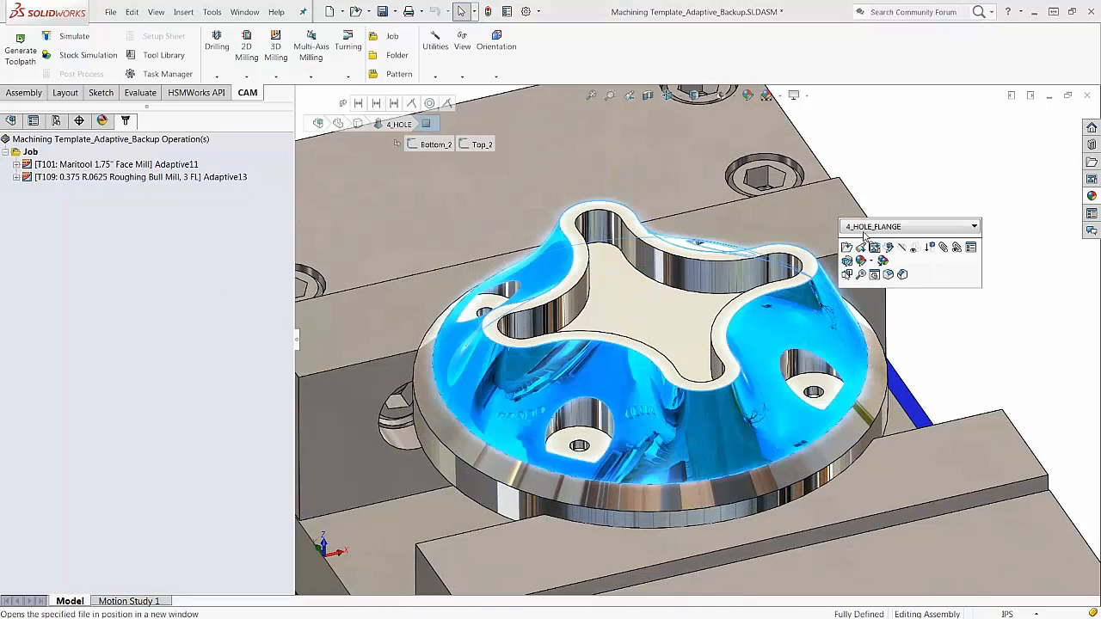
click(864, 229)
click(864, 240)
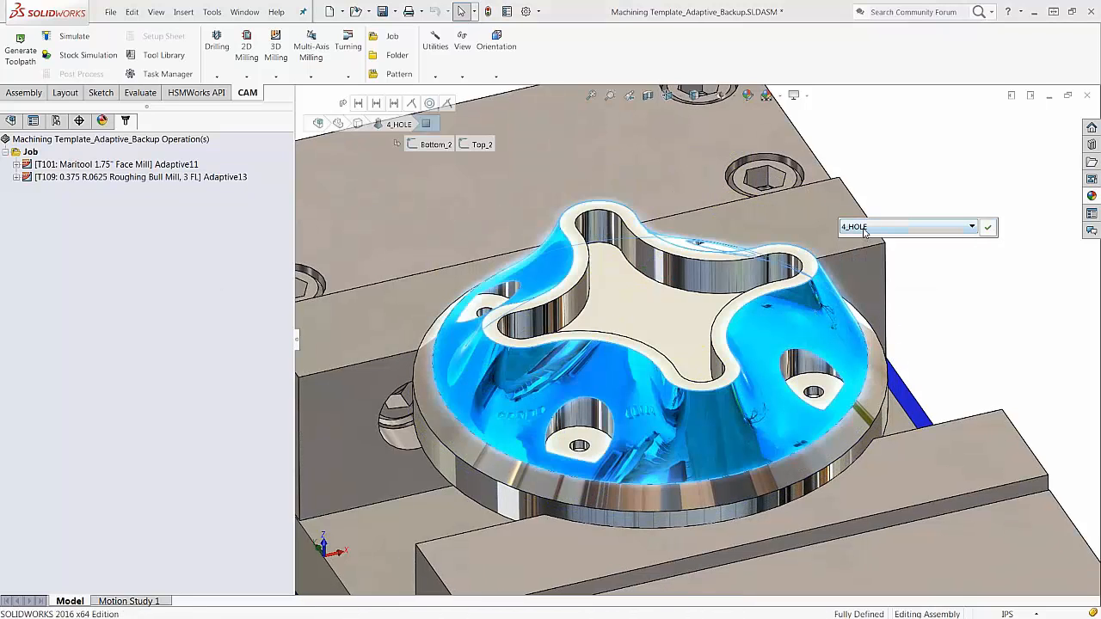
click(970, 227)
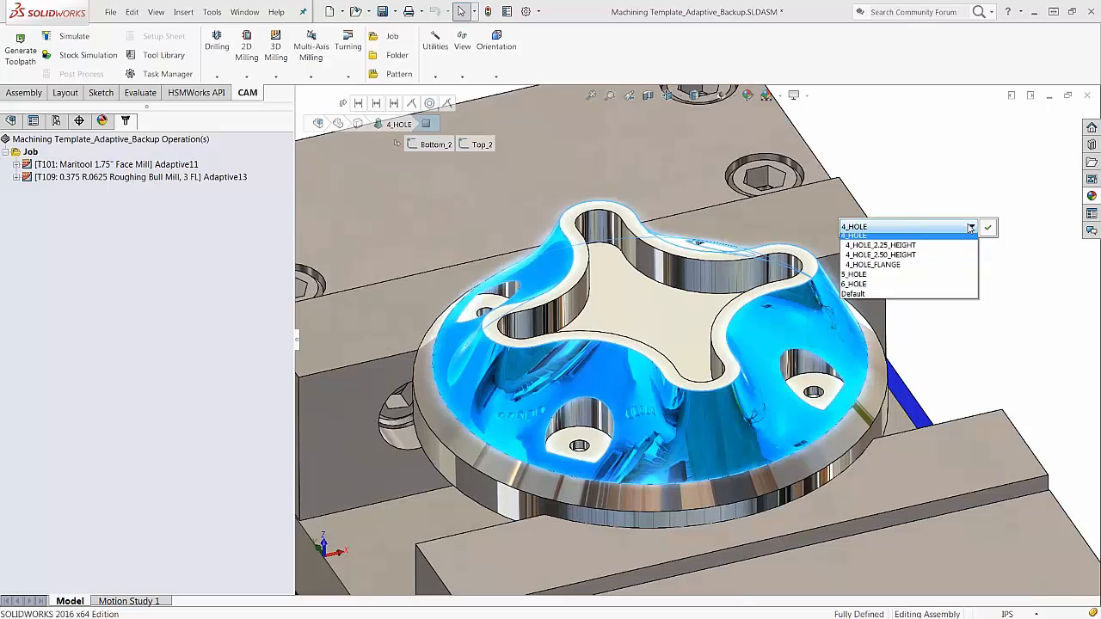
click(907, 260)
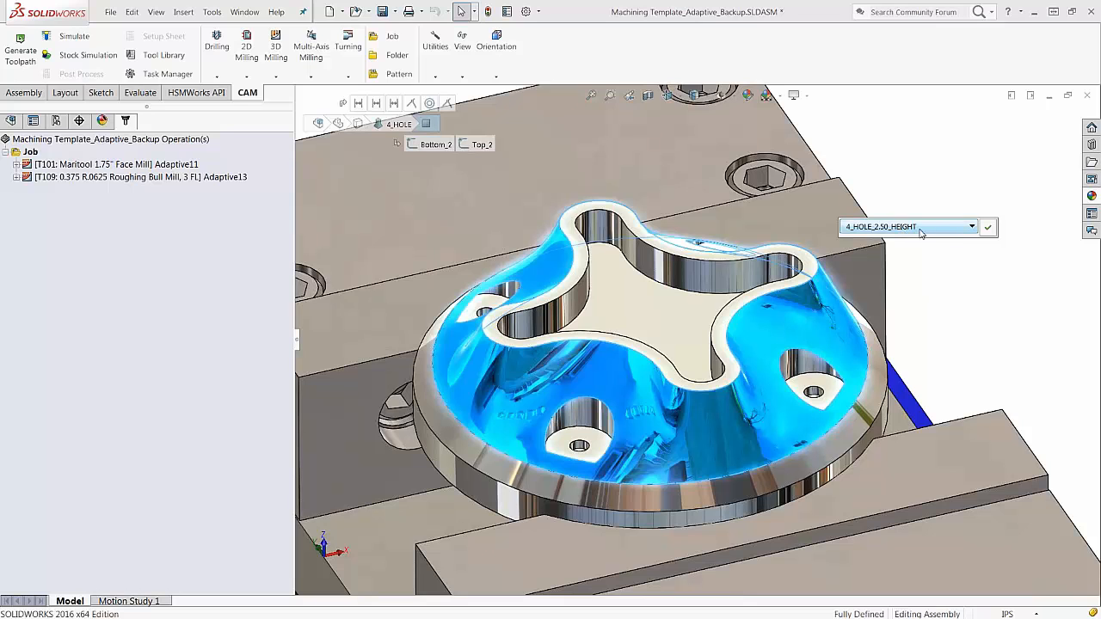
click(987, 227)
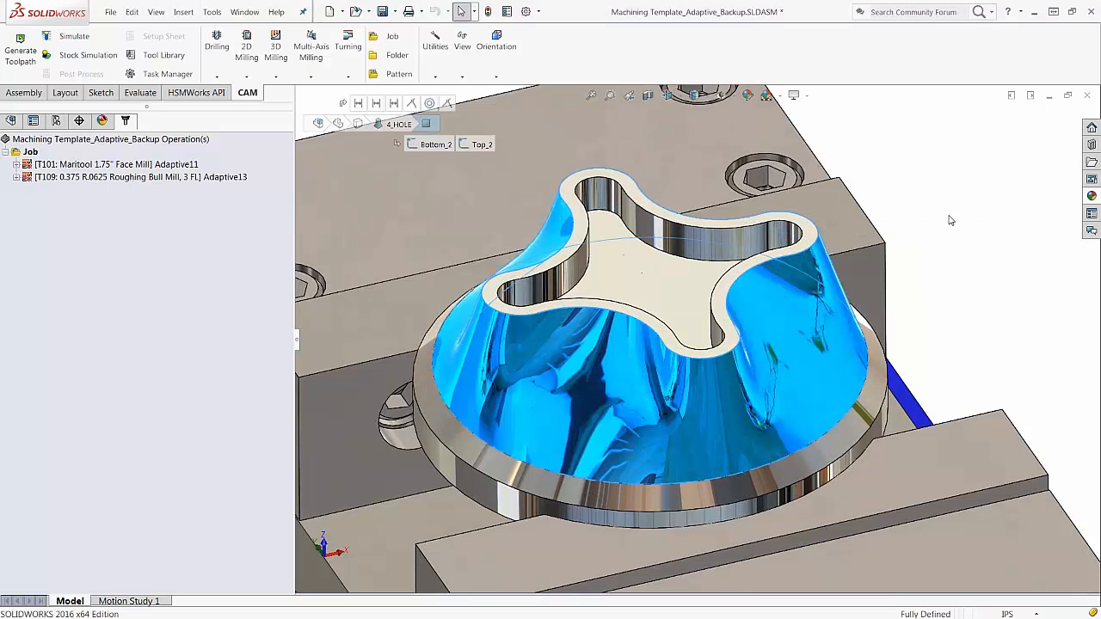
middle_drag(754, 300, 990, 249)
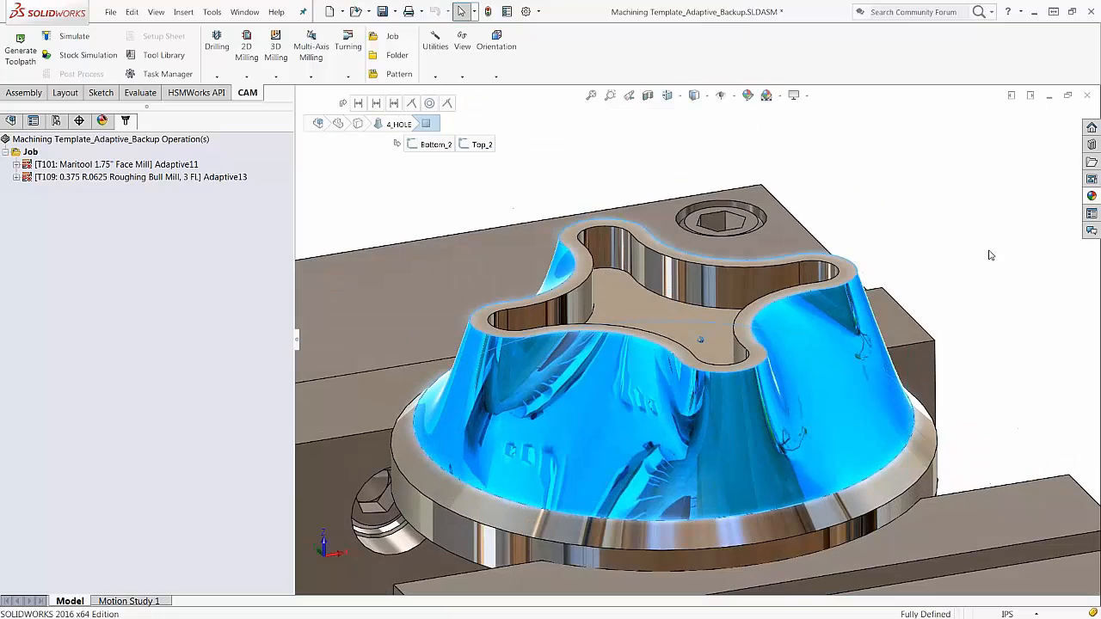
ctrl+middle_drag(472, 348, 474, 318)
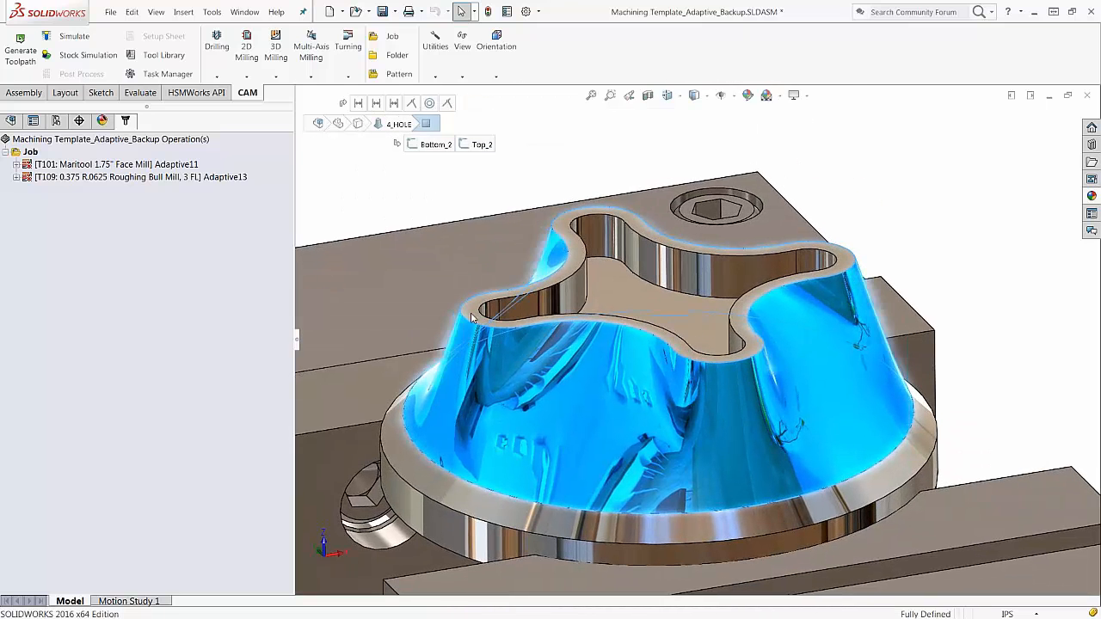
Regenerate the Job's toolpaths for the taller part and inspect the Adaptive11 and Adaptive13 passes.
click(30, 152)
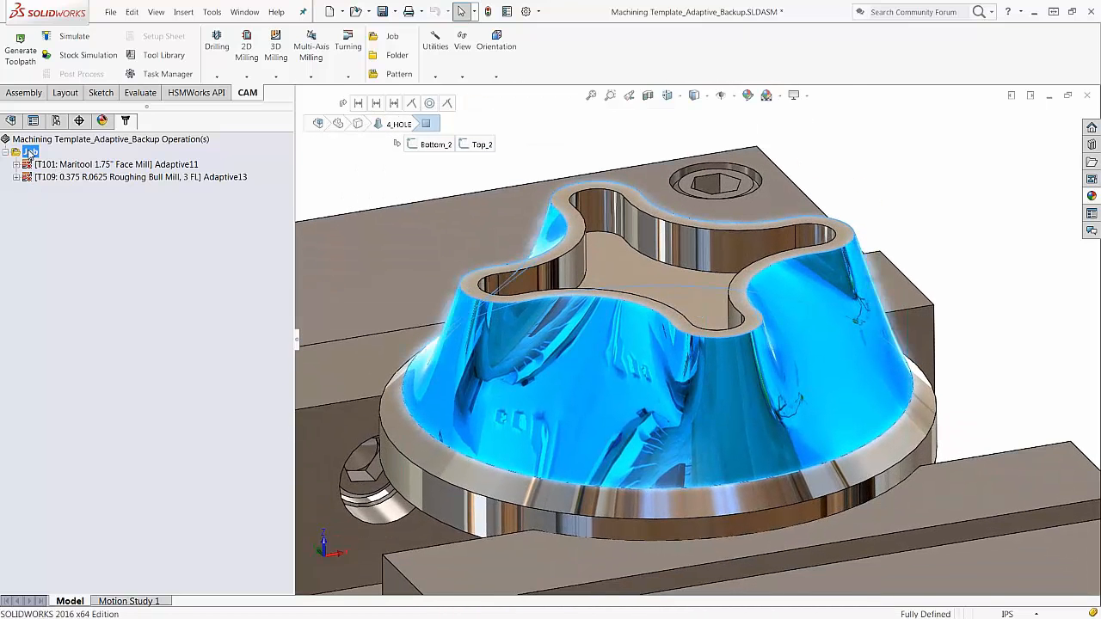
click(21, 53)
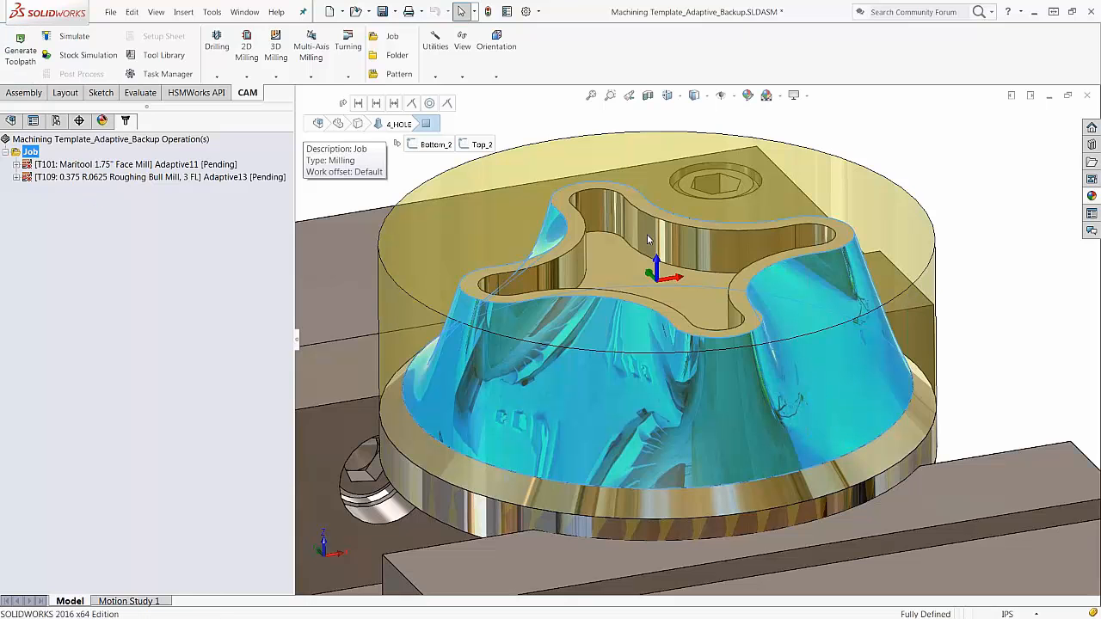
middle_drag(786, 288, 761, 280)
click(123, 166)
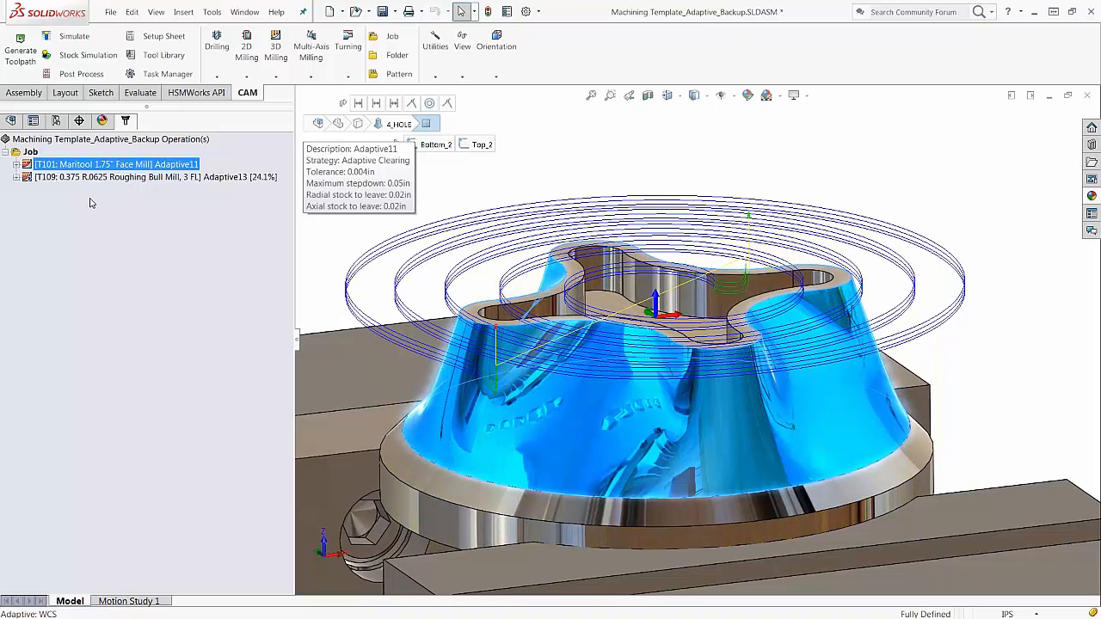
middle_drag(597, 281, 679, 265)
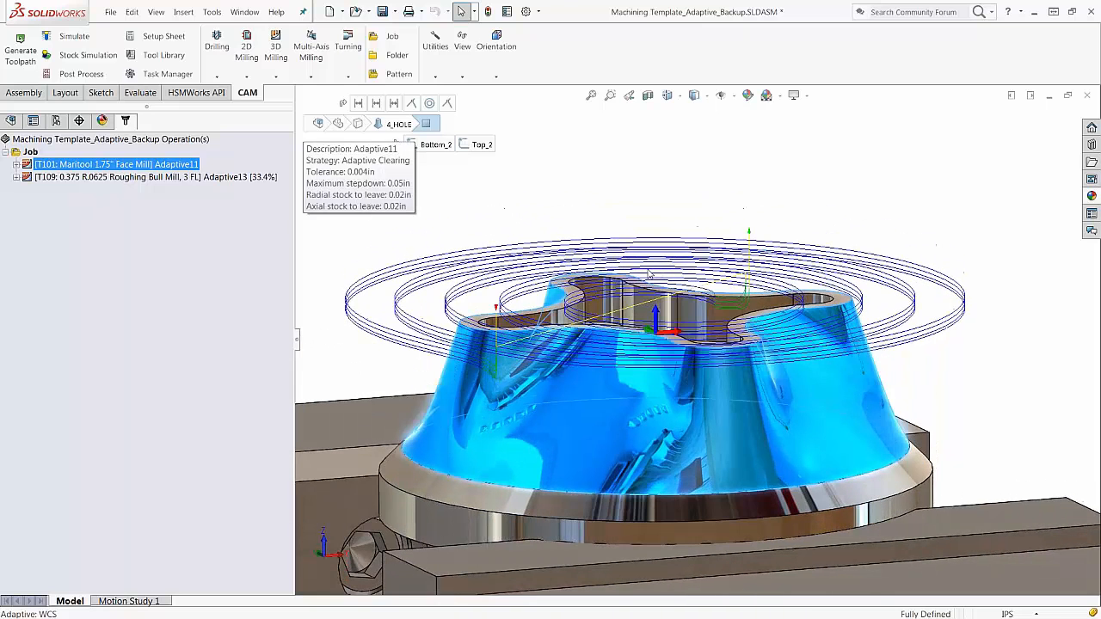
click(137, 187)
click(140, 179)
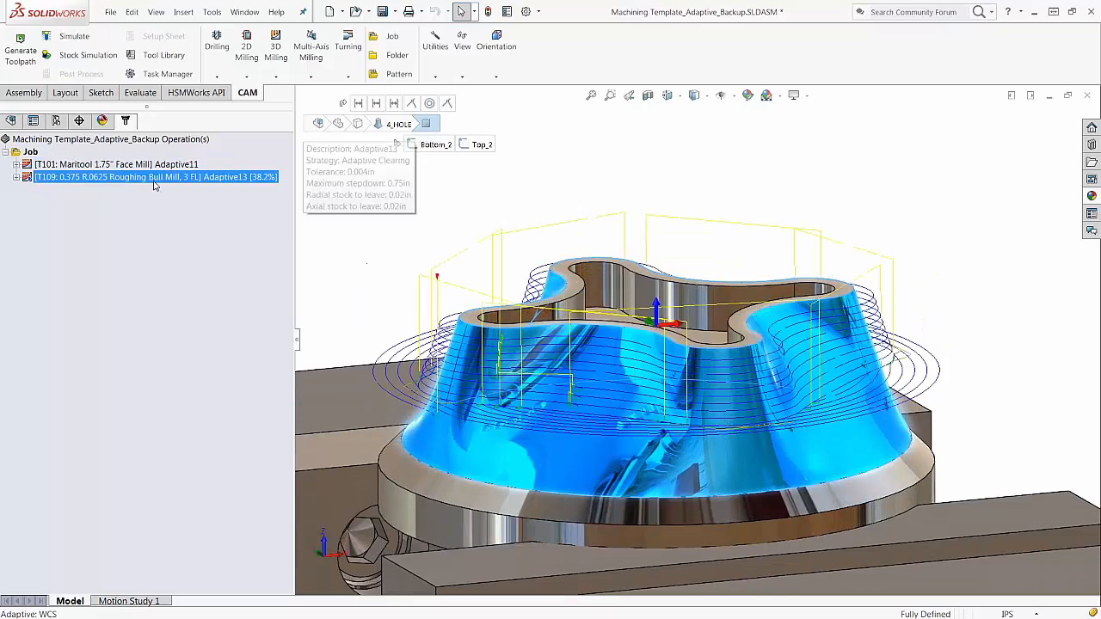
middle_drag(505, 348, 381, 200)
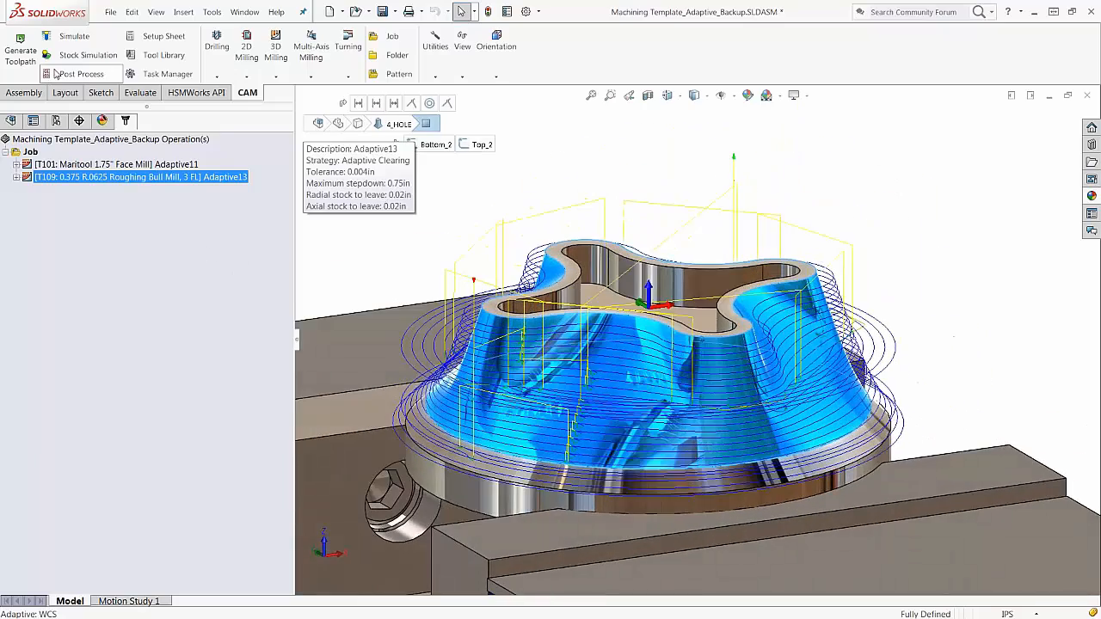
Run a stock simulation of Adaptive13, review the cut stock and logged events, and close the simulation.
click(86, 56)
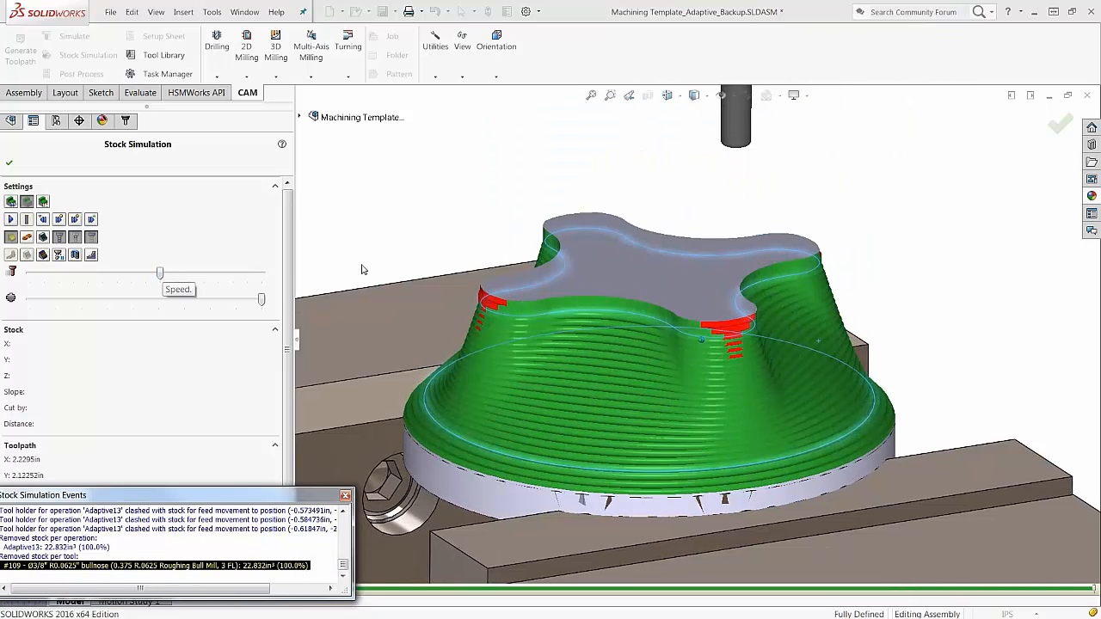
middle_drag(725, 321, 738, 223)
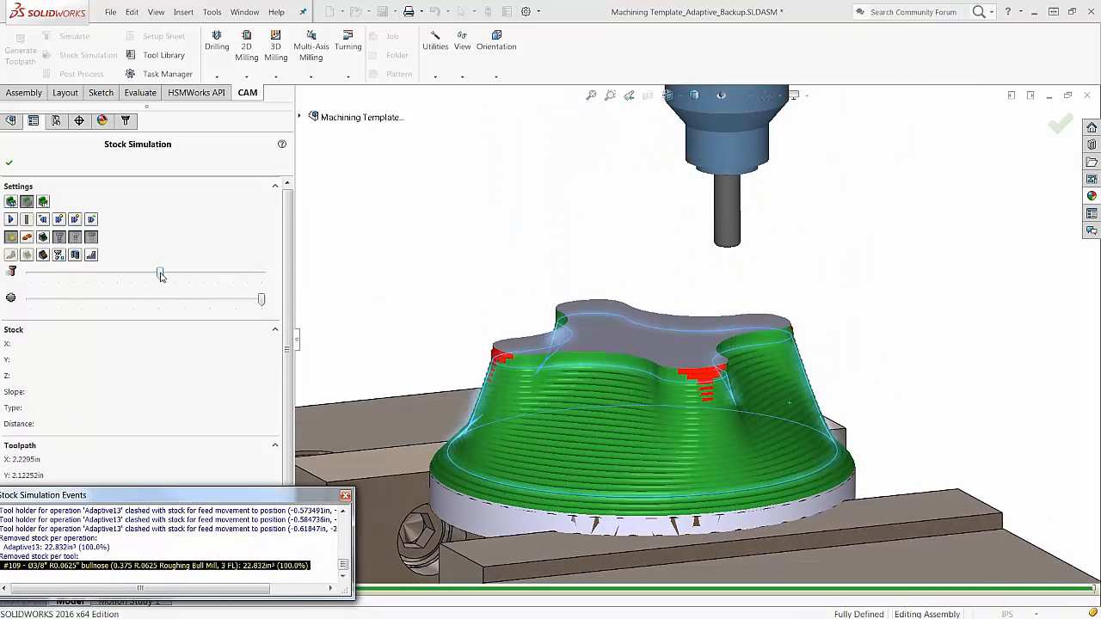
drag(160, 273, 131, 273)
drag(193, 493, 234, 440)
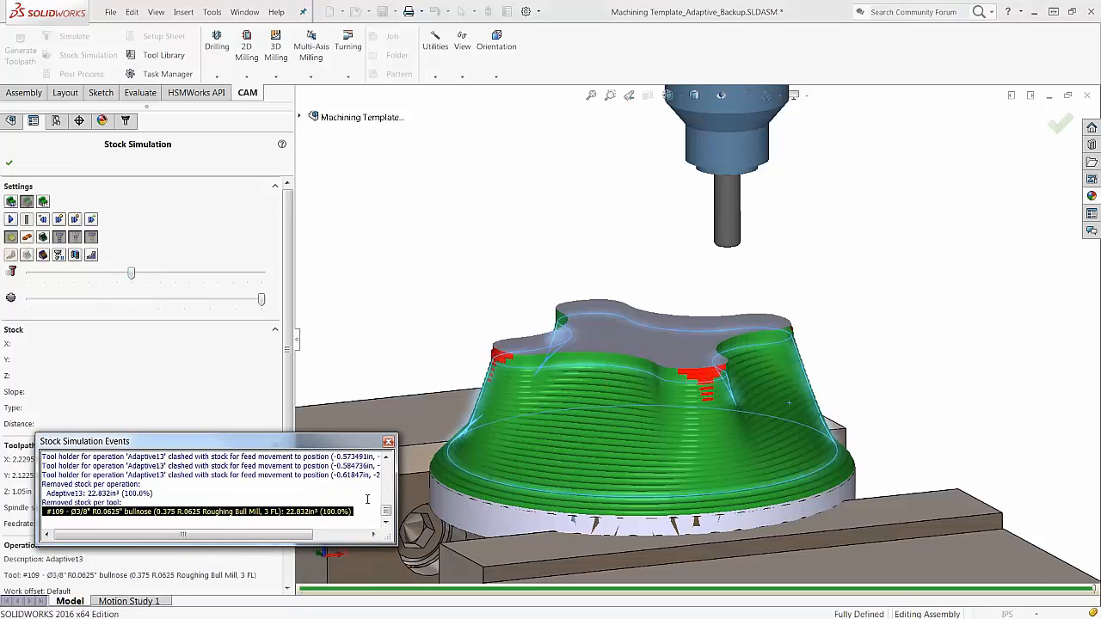
mouse_move(386, 515)
mouse_down()
mouse_move(389, 499)
mouse_move(390, 516)
mouse_up()
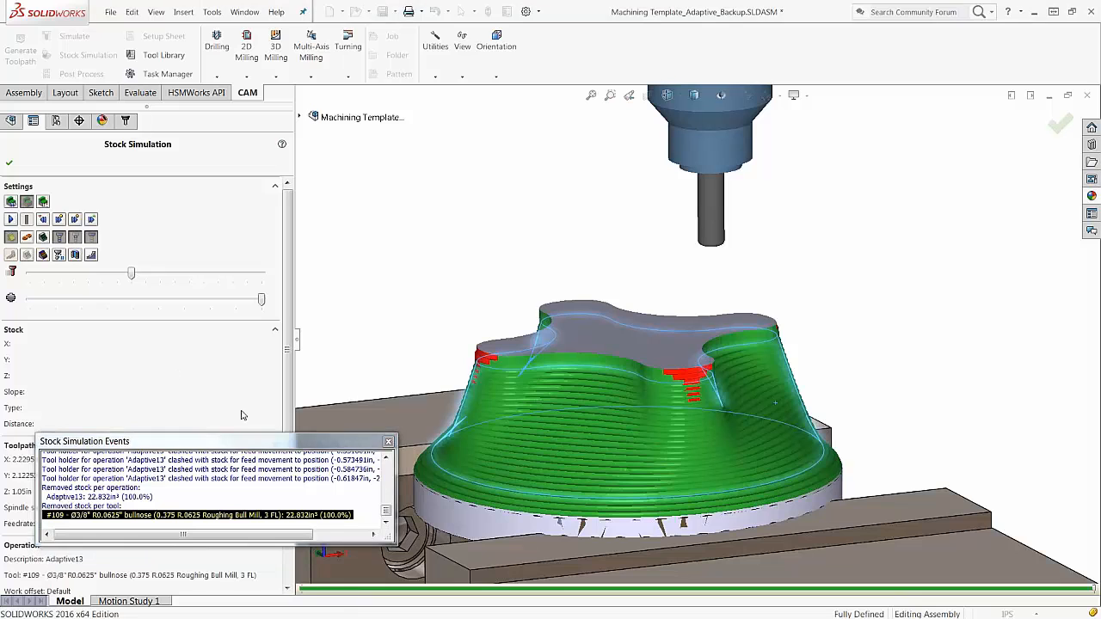
click(388, 441)
key(Escape)
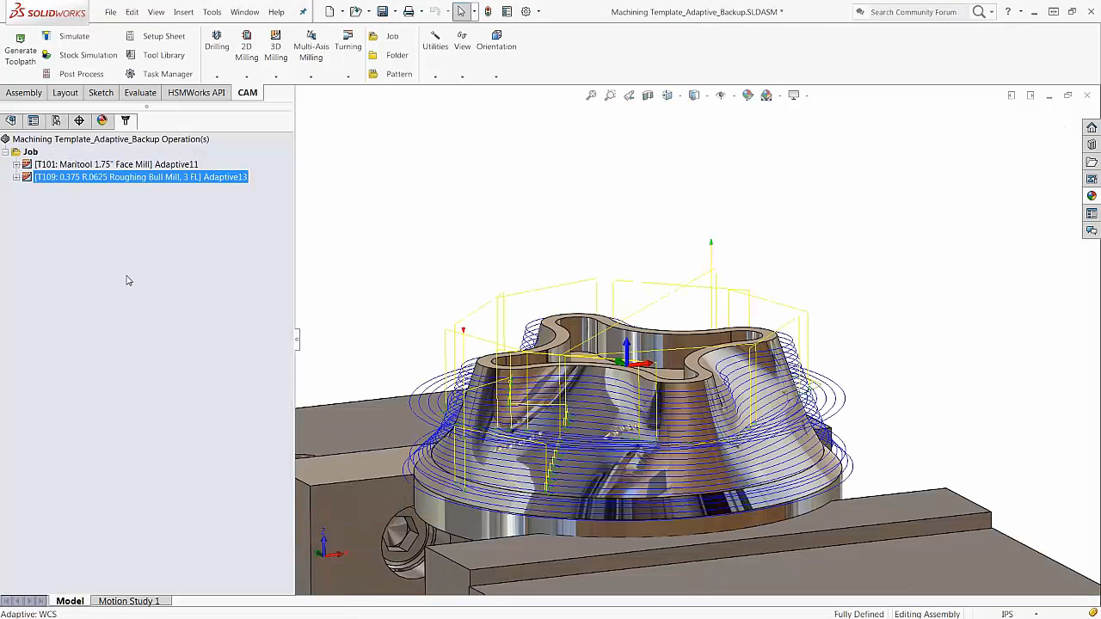
Enable Shaft & Holder checking on the Adaptive13 operation with the mode set to Pull away, and accept the edit.
click(121, 178)
right_click(119, 180)
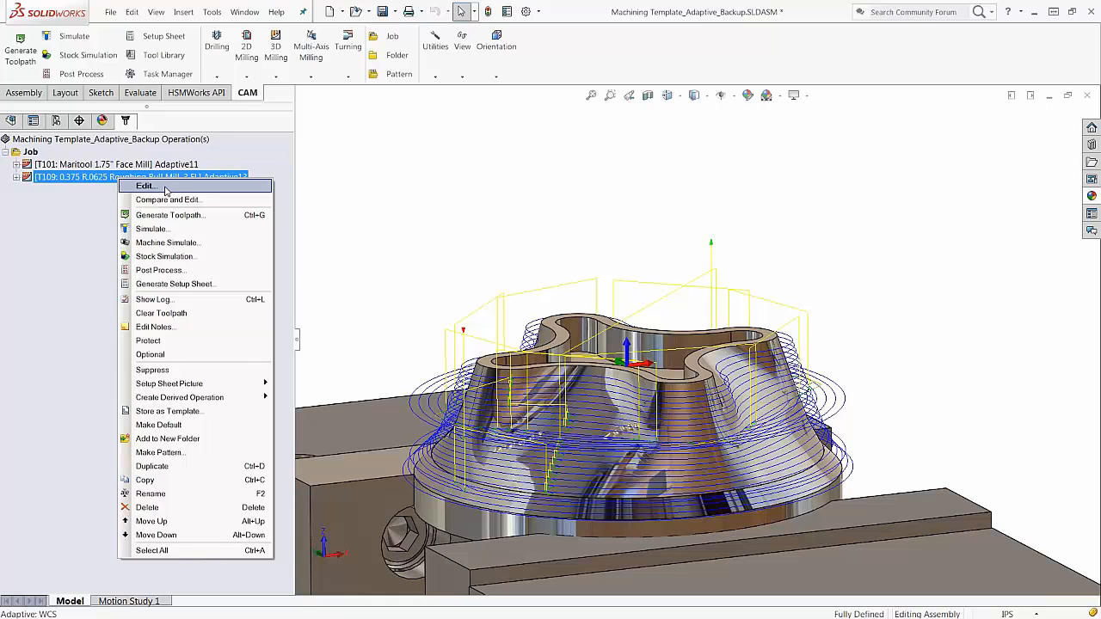
click(144, 186)
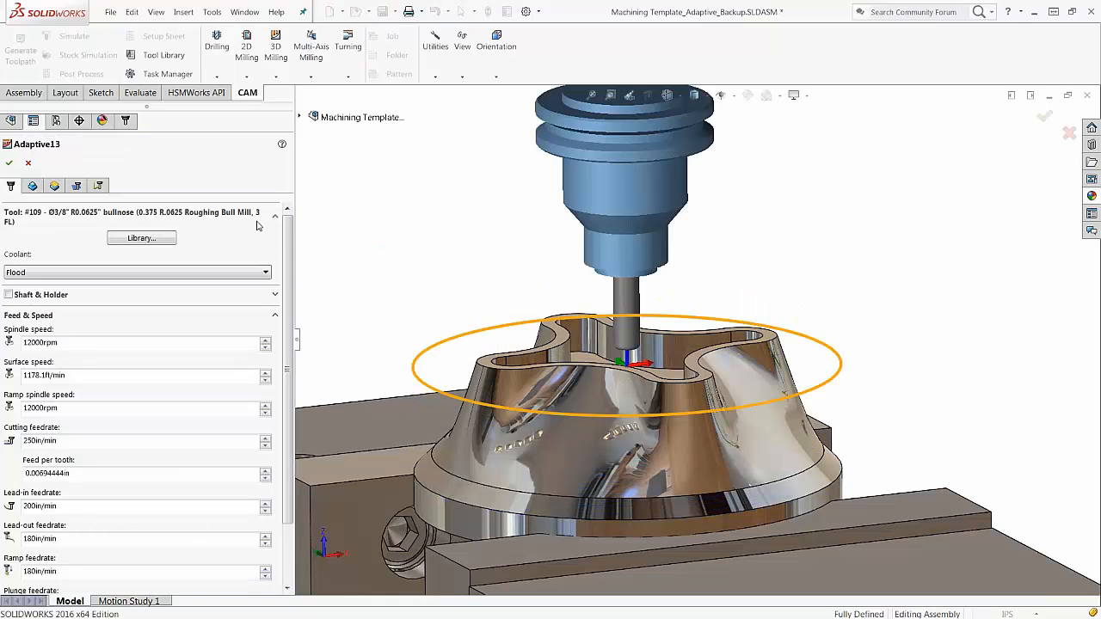
click(8, 295)
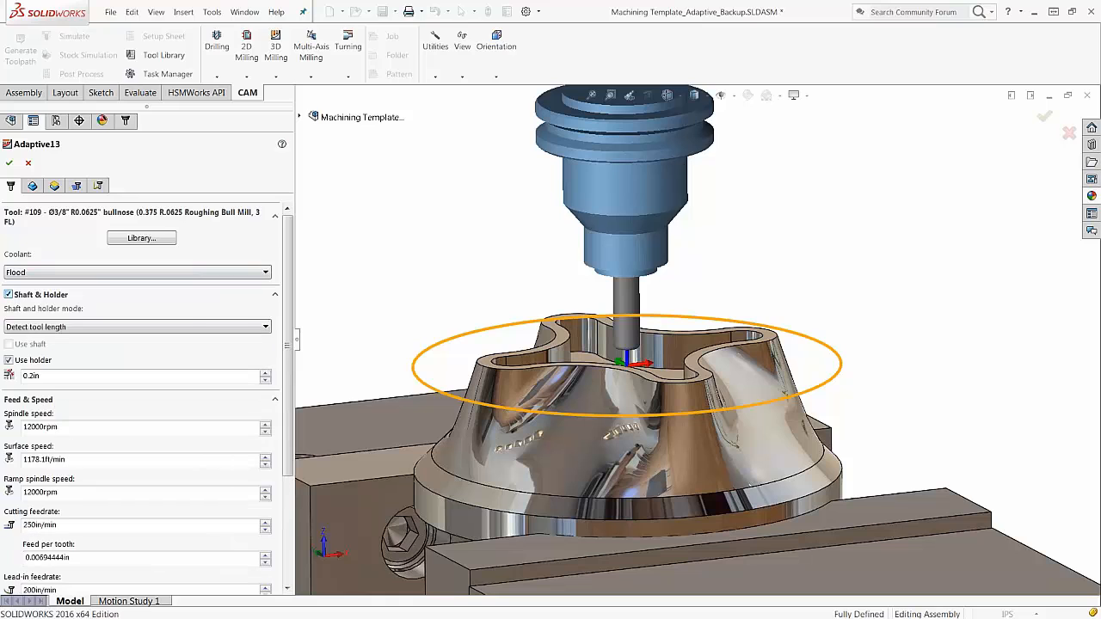
click(252, 330)
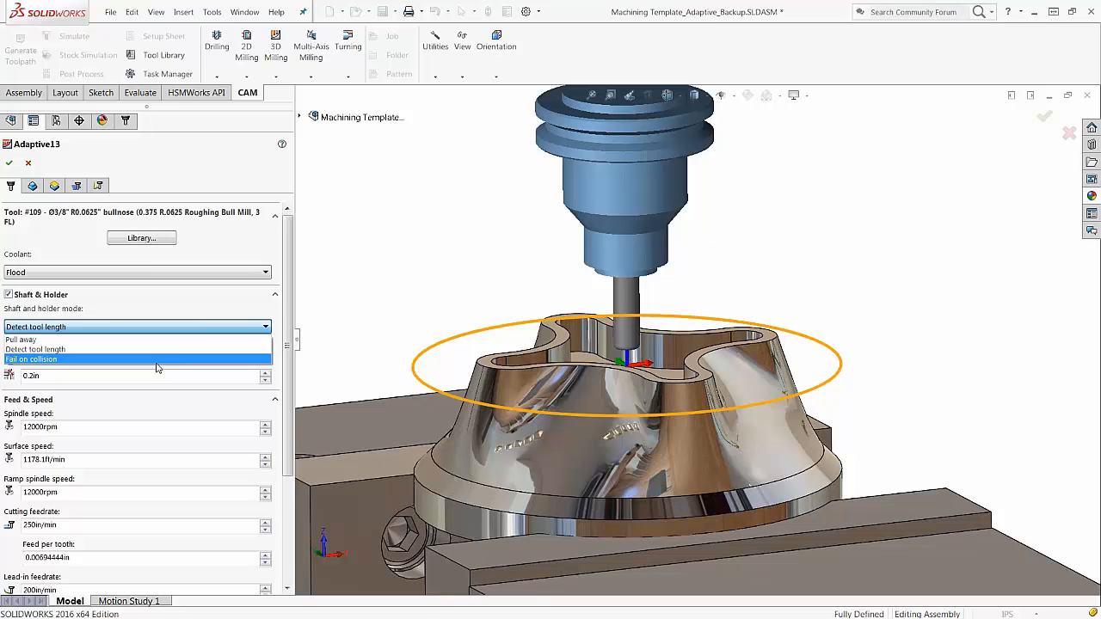
click(195, 341)
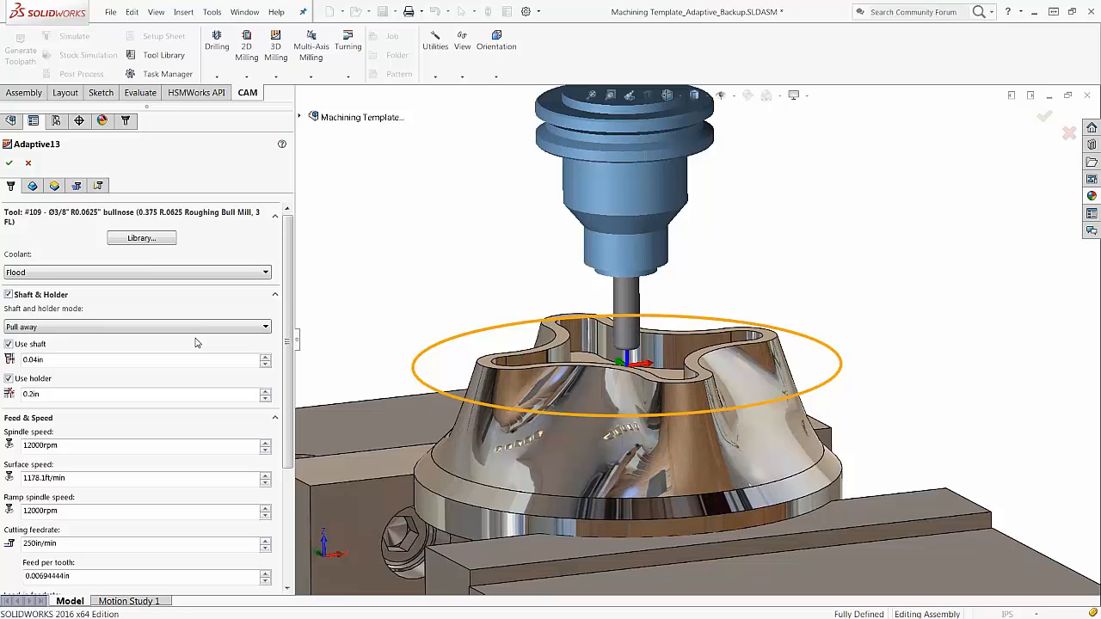
click(9, 162)
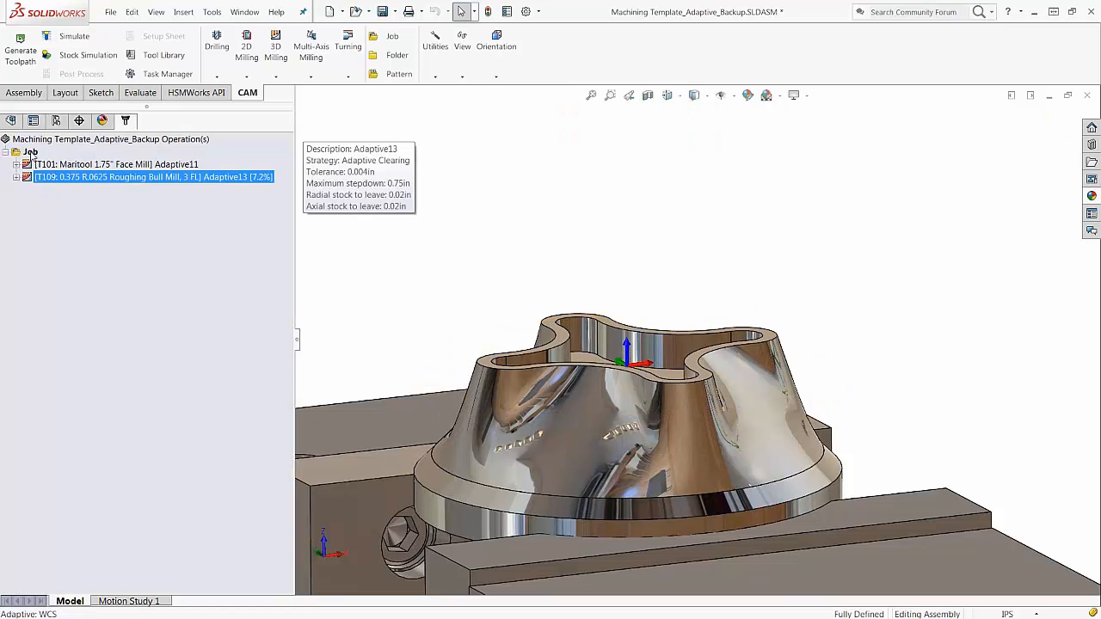
Examine the Job's stock around the part and display the regenerated Adaptive13 toolpath.
click(31, 153)
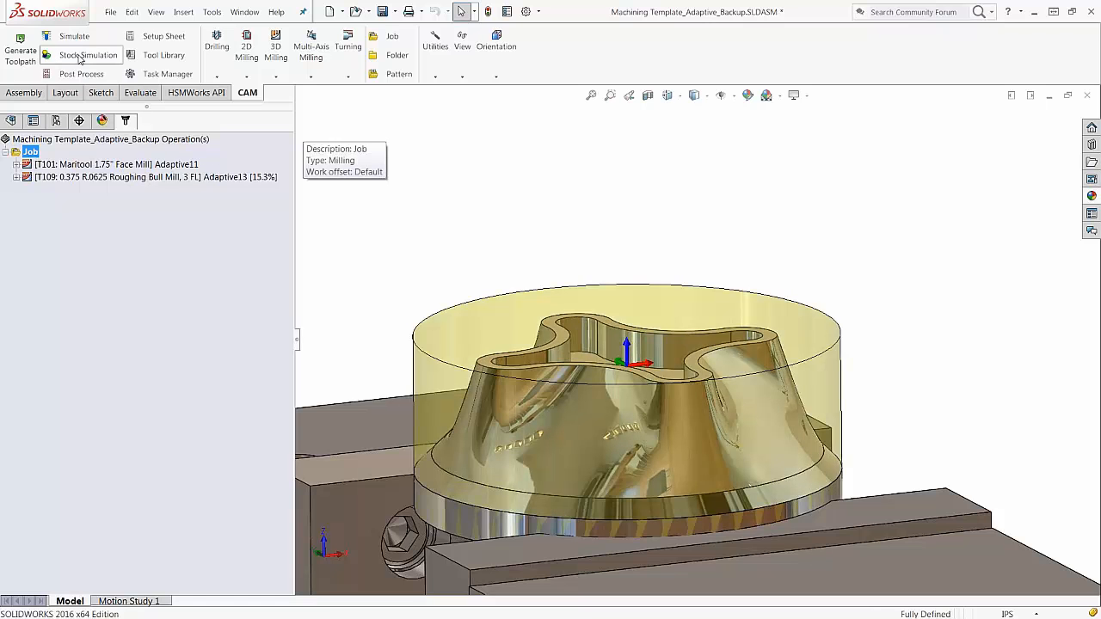
scroll(543, 215, down, 4)
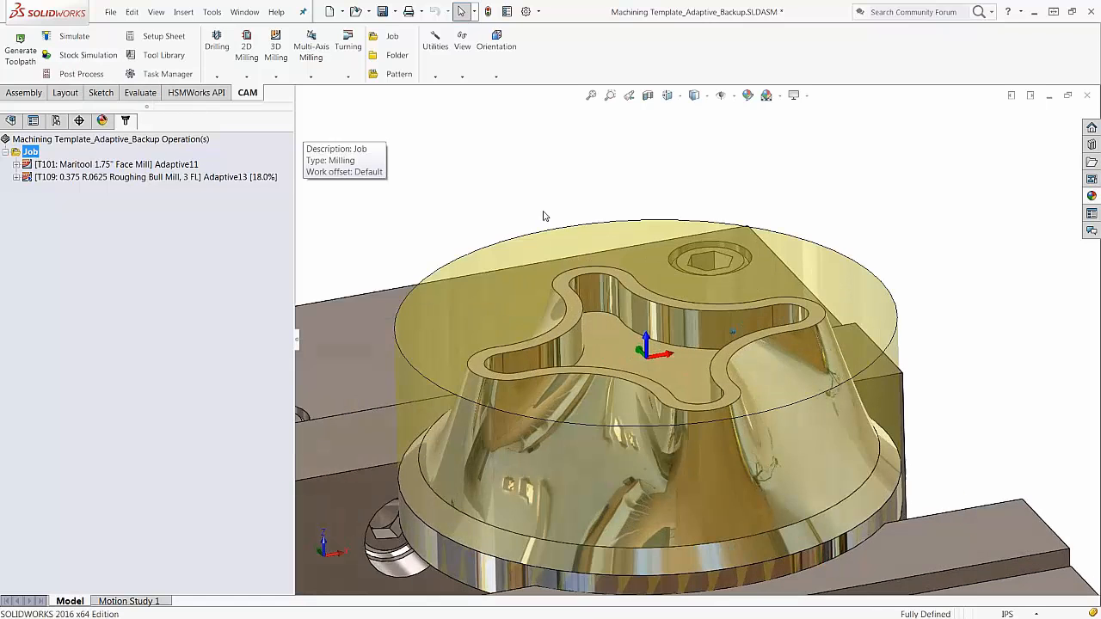
middle_drag(543, 212, 499, 217)
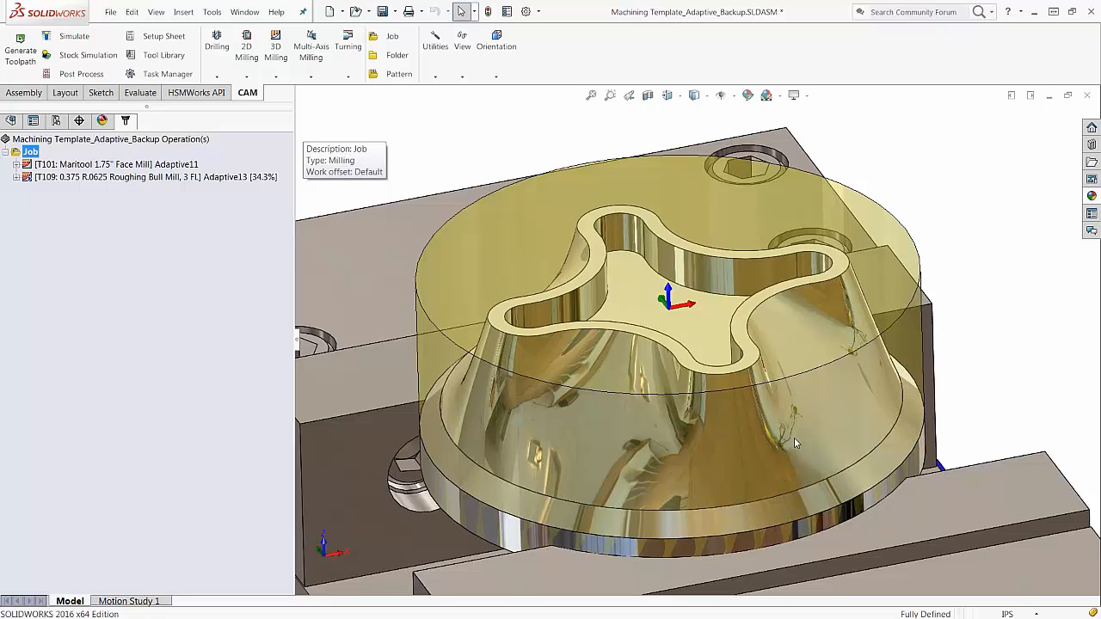
click(196, 227)
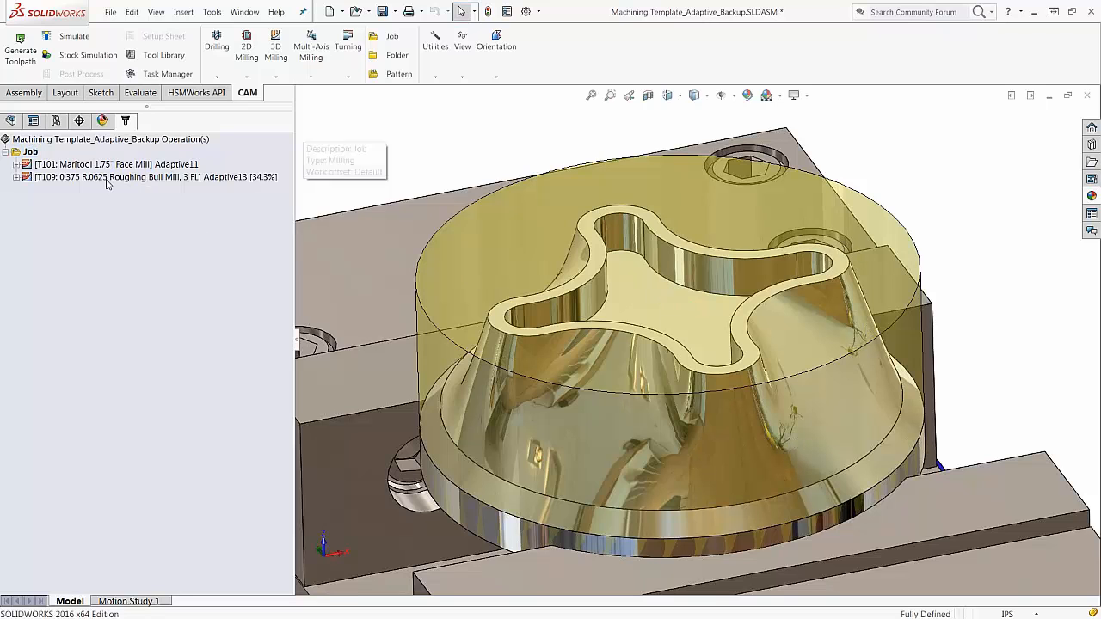
click(108, 179)
Run a stock simulation of the whole Job through Adaptive11 and Adaptive13, adjusting the playback speed.
click(31, 152)
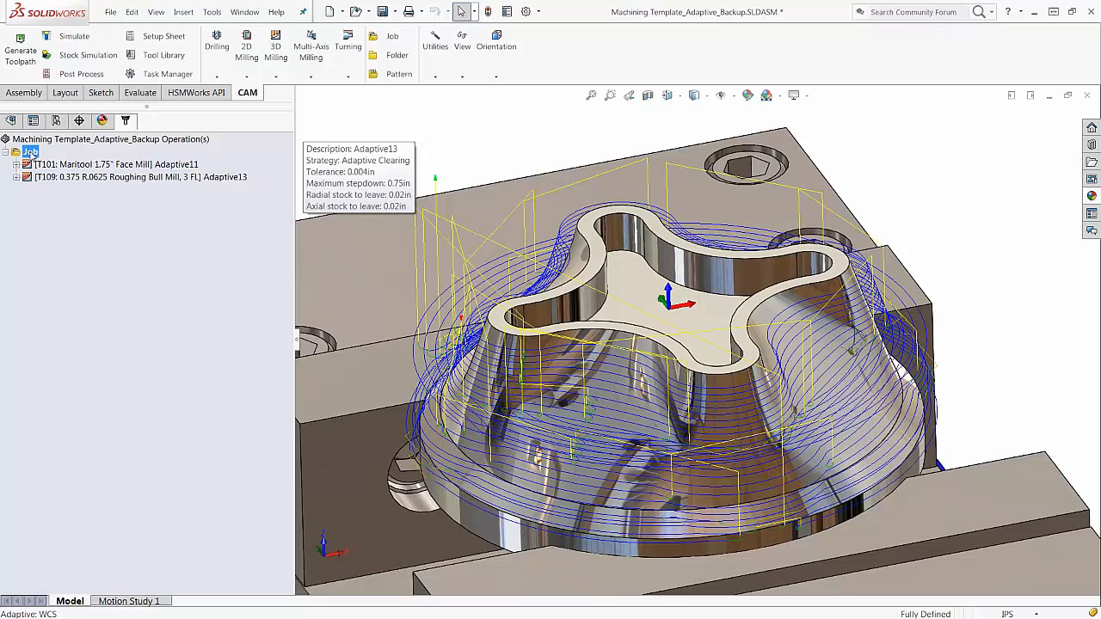
click(87, 54)
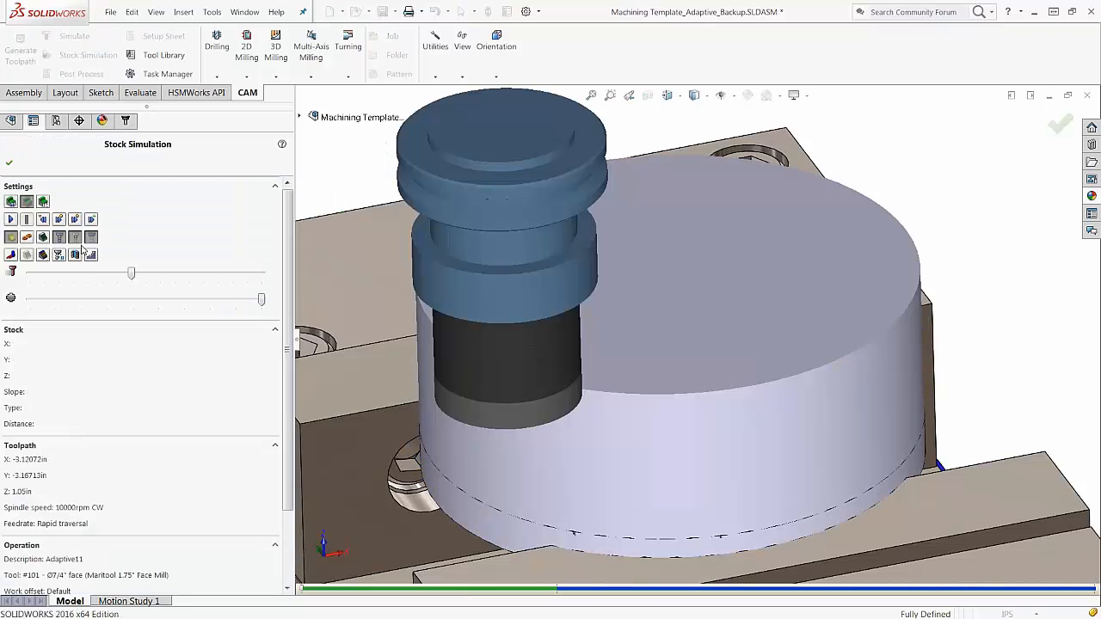
drag(131, 272, 101, 273)
click(11, 220)
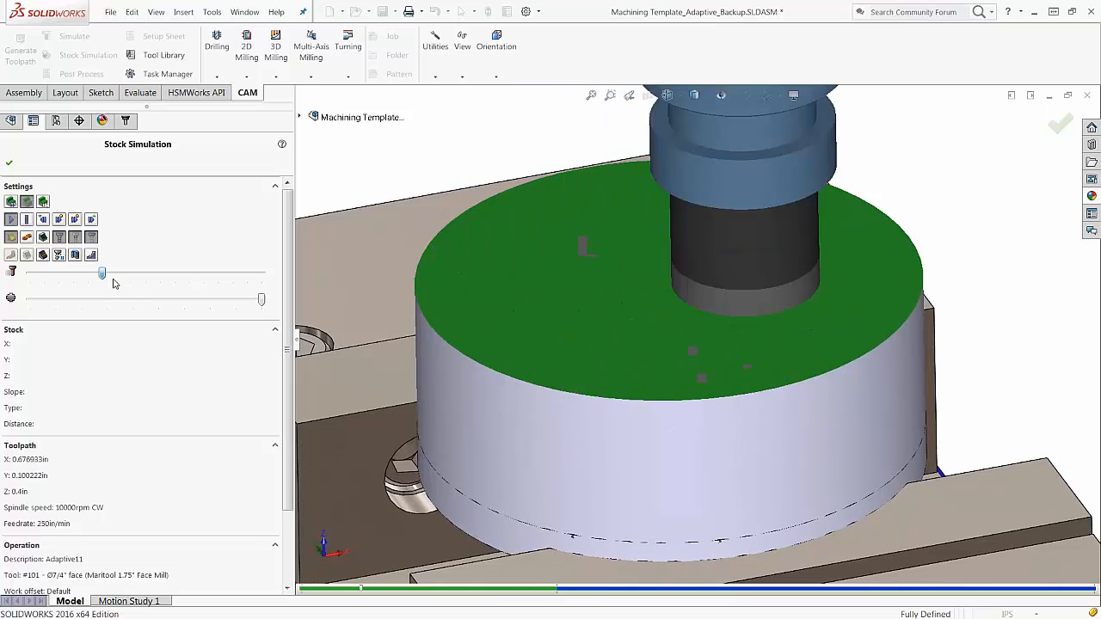
click(115, 277)
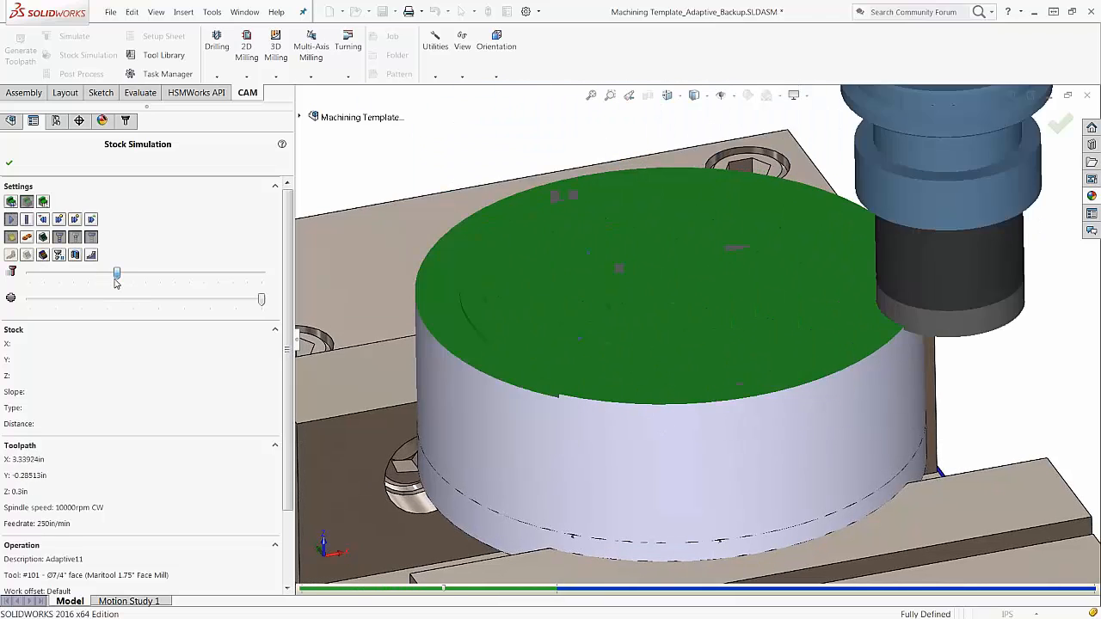
drag(121, 279, 147, 282)
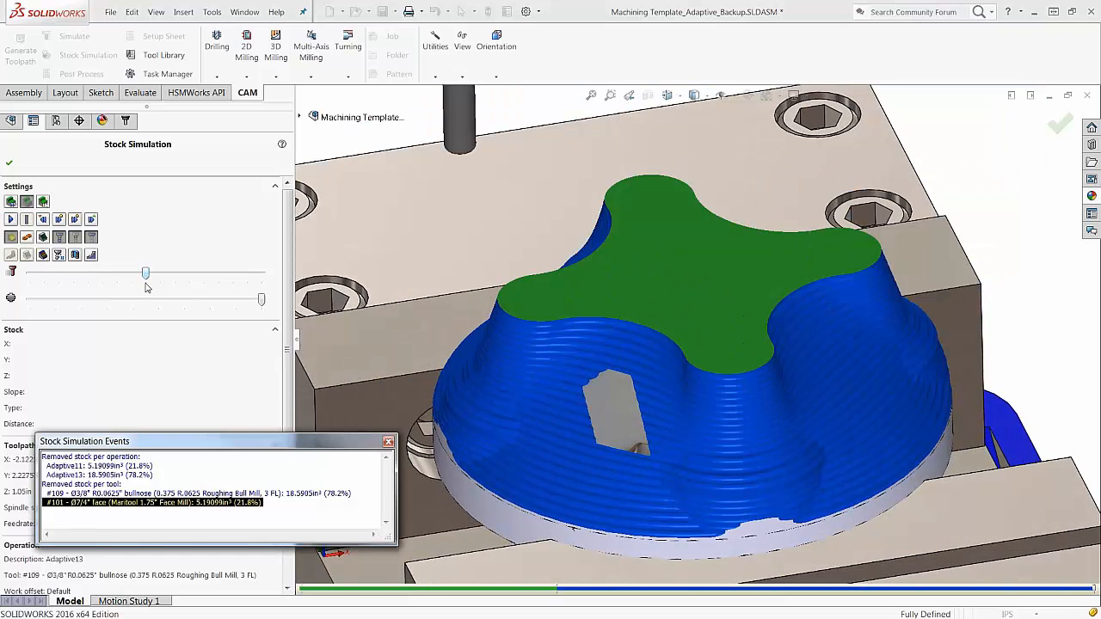
Examine the simulated stock on the part's side walls and base flange from several angles, and close the simulation.
middle_drag(659, 445, 609, 435)
middle_drag(517, 389, 522, 414)
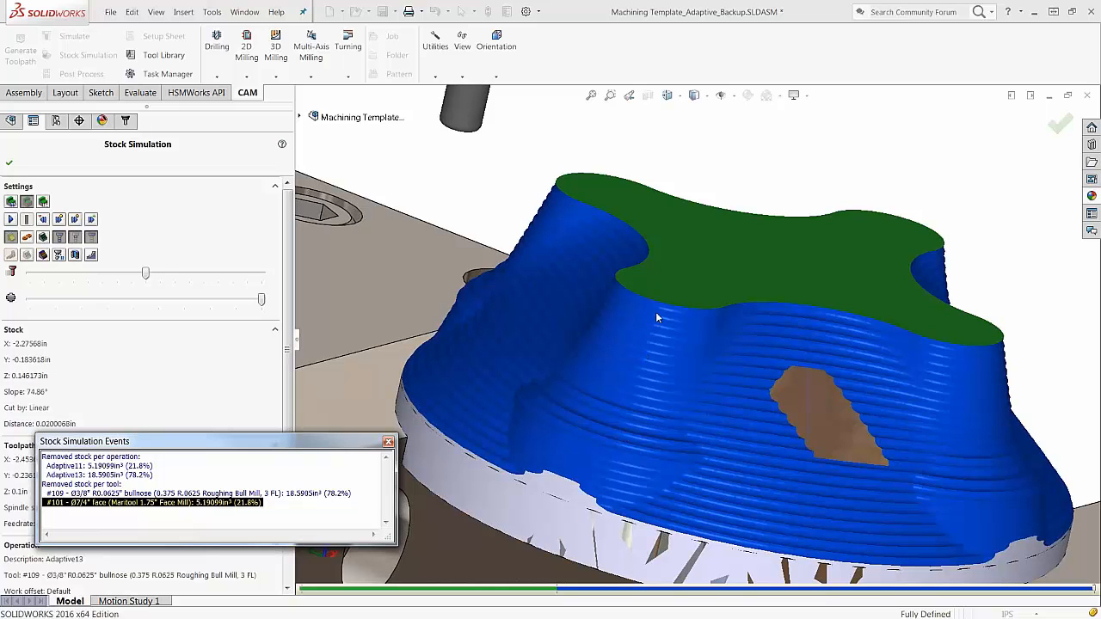
middle_drag(602, 258, 541, 182)
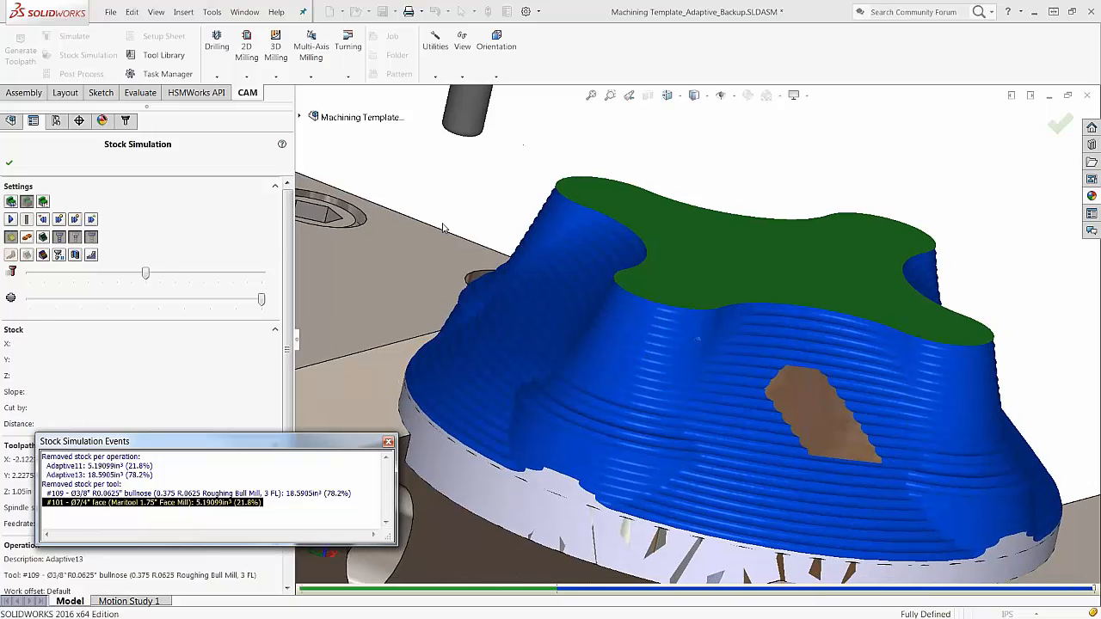
middle_drag(443, 228, 344, 447)
drag(319, 441, 314, 429)
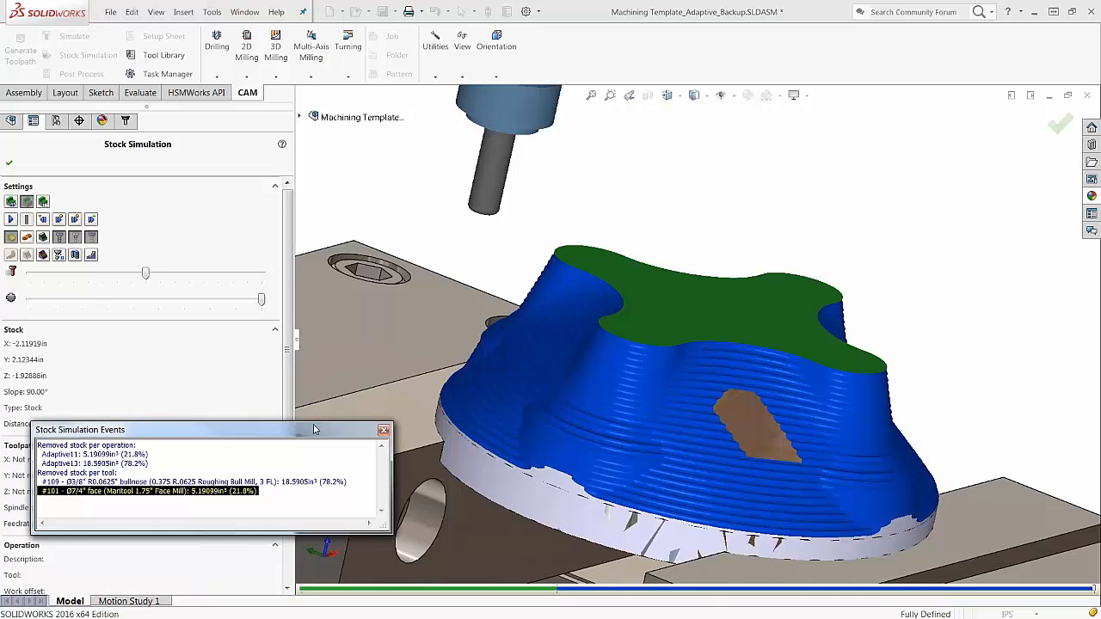
click(8, 162)
Change the Adaptive13 operation's shaft and holder mode to Detect tool length and accept the edit.
click(105, 178)
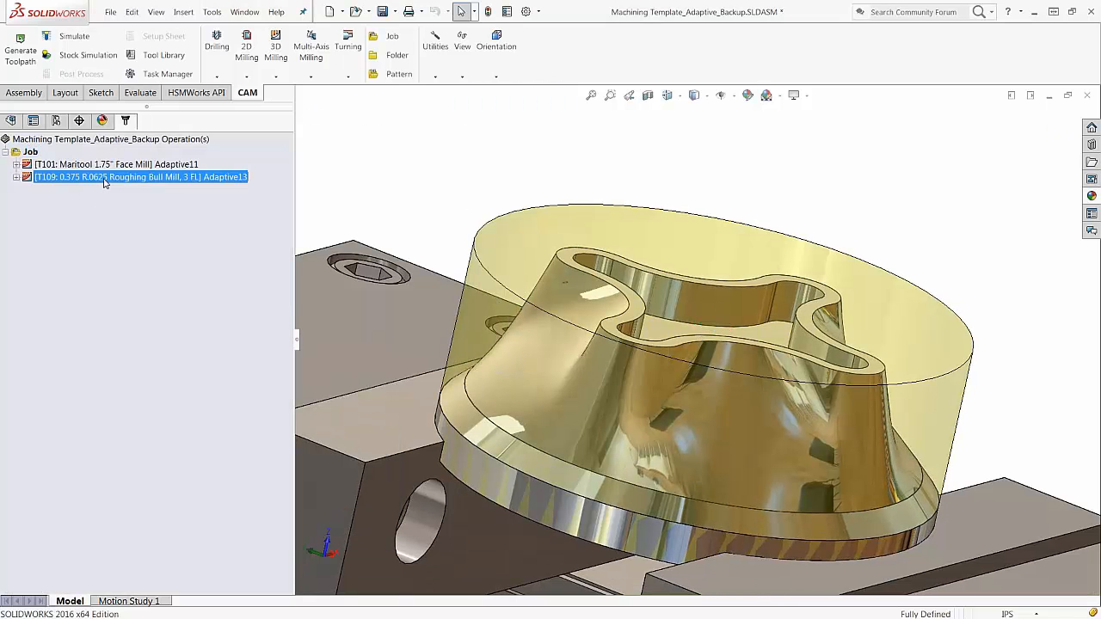
scroll(553, 192, down, 3)
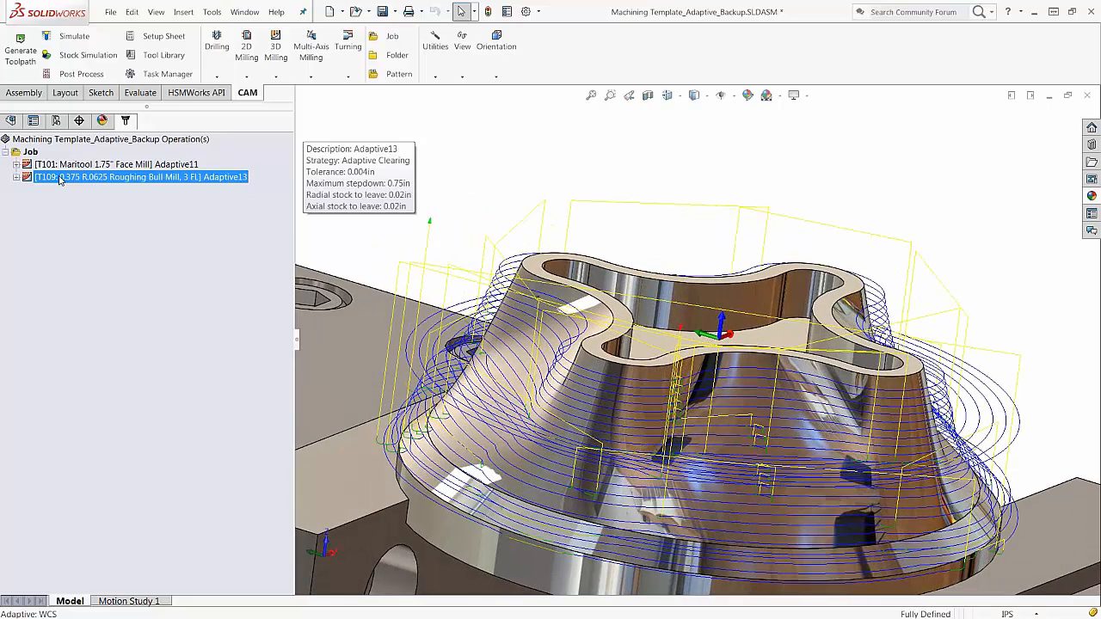
right_click(58, 178)
click(86, 184)
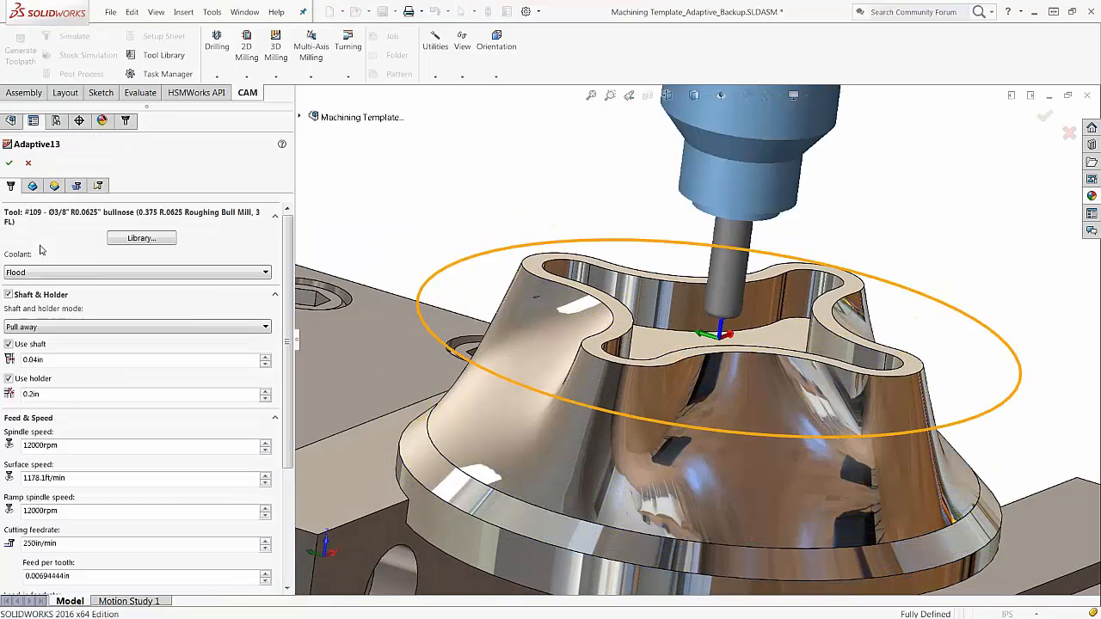
click(26, 327)
click(34, 348)
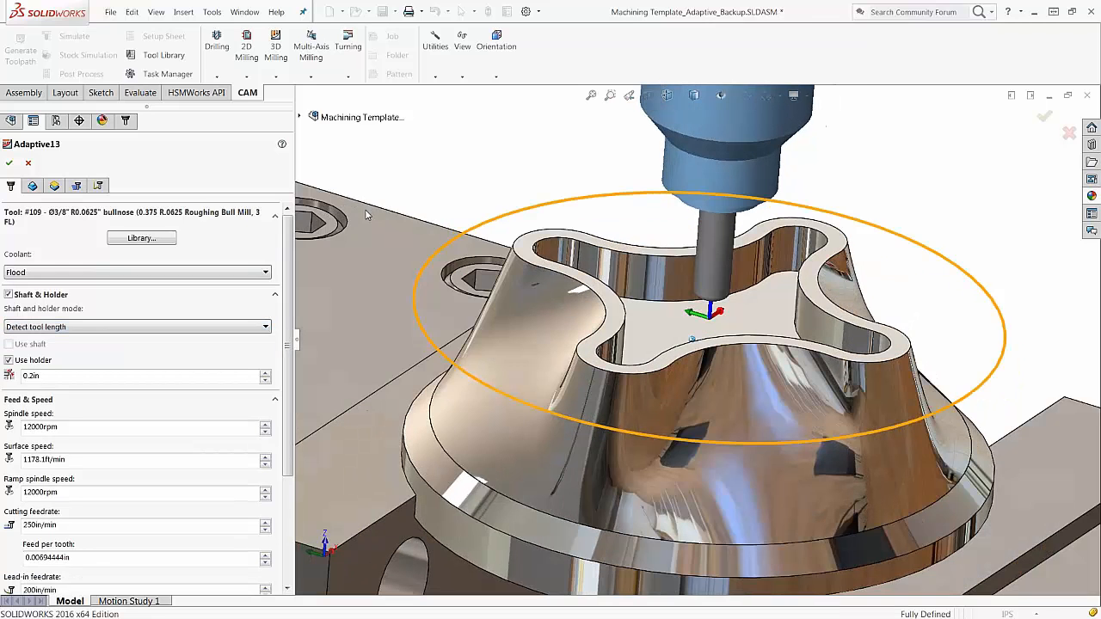
click(9, 162)
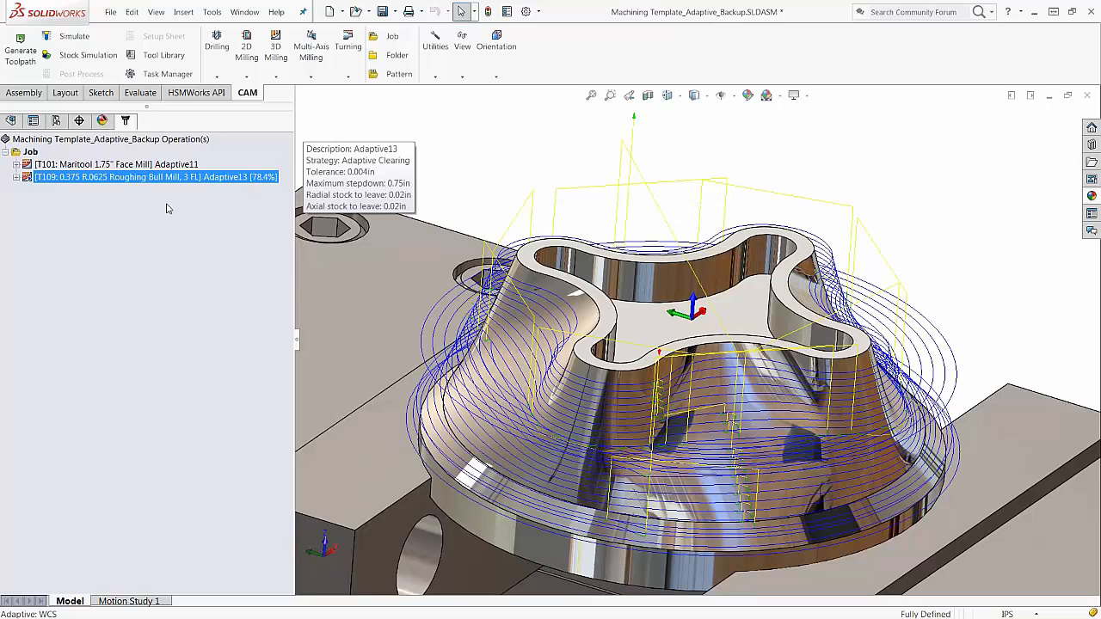
Open the Adaptive13 generation log, read its tool length message, and close the log.
click(28, 178)
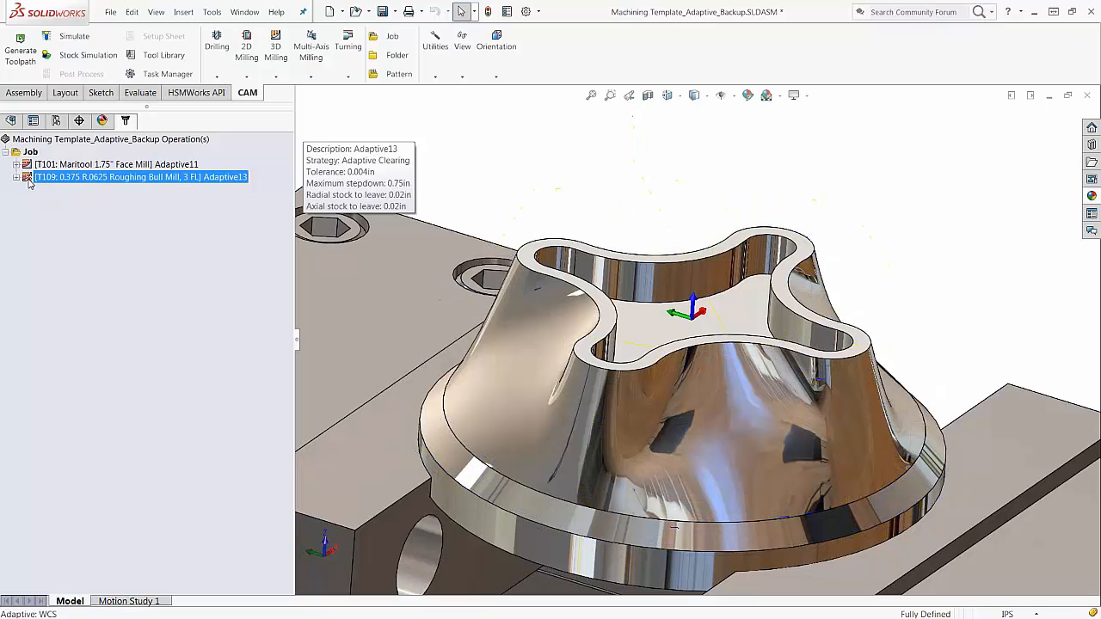
right_click(155, 179)
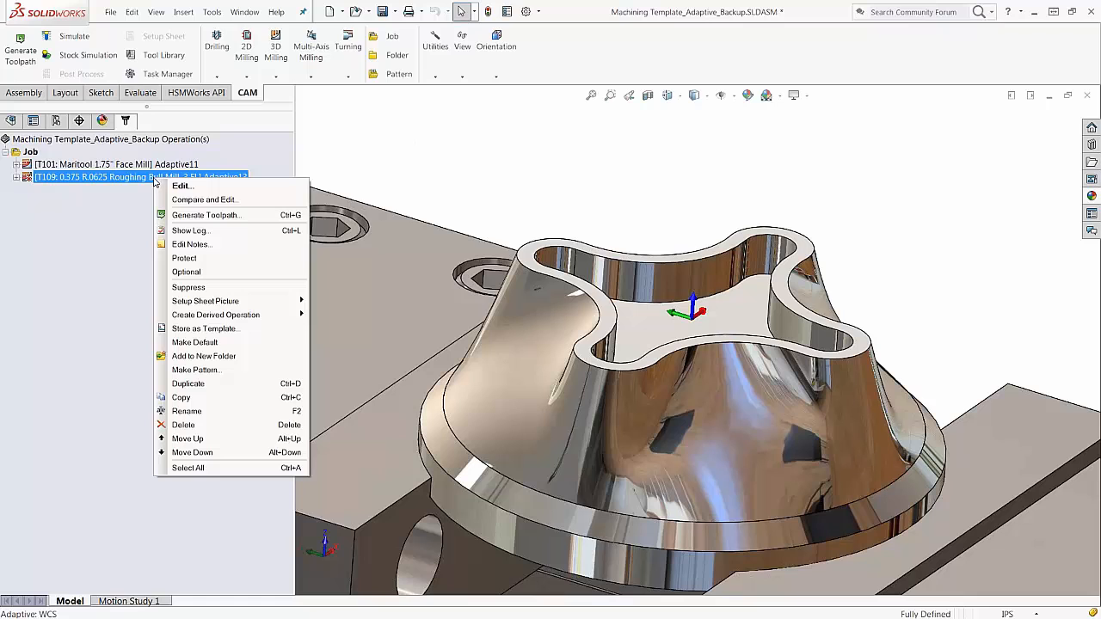
click(220, 230)
drag(495, 199, 418, 119)
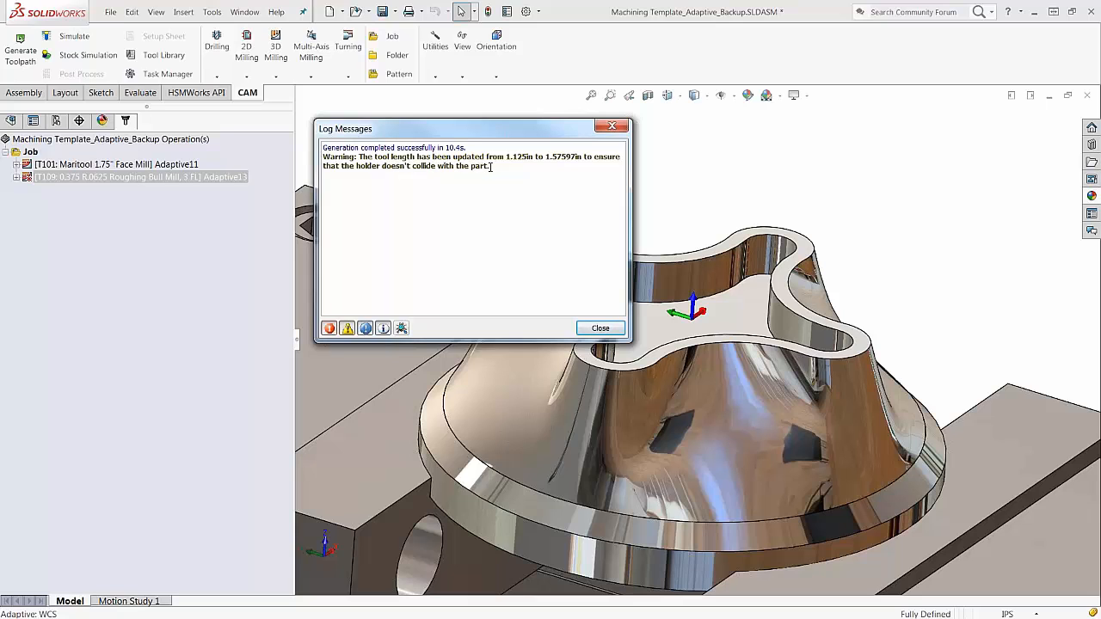
drag(457, 135, 461, 175)
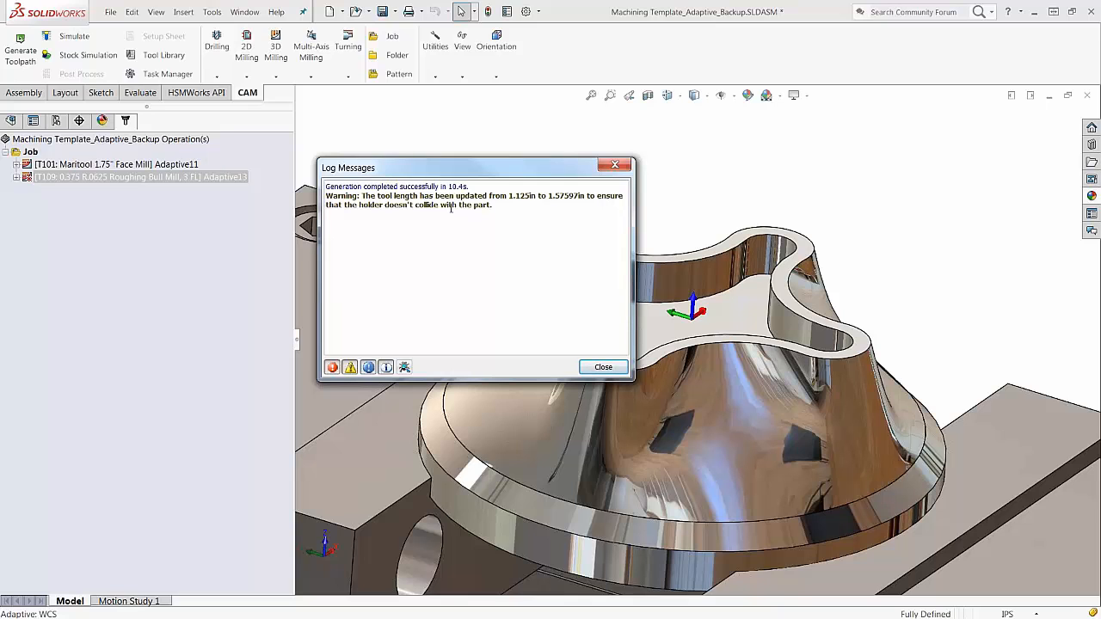
click(603, 366)
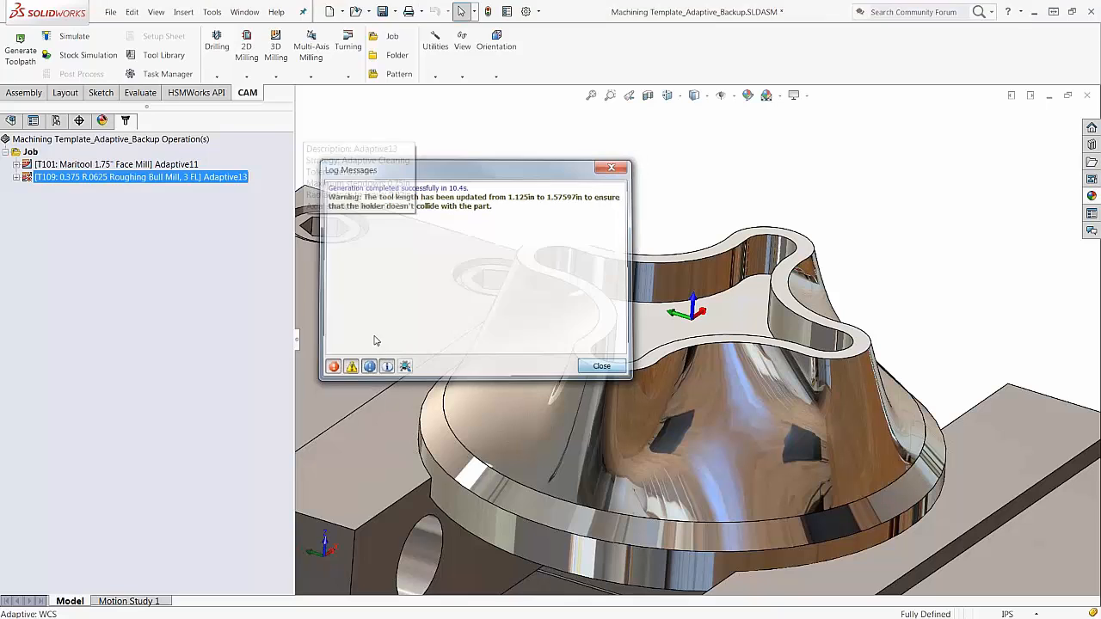
Regenerate the Adaptive13 toolpath and inspect its passes around the part.
click(96, 178)
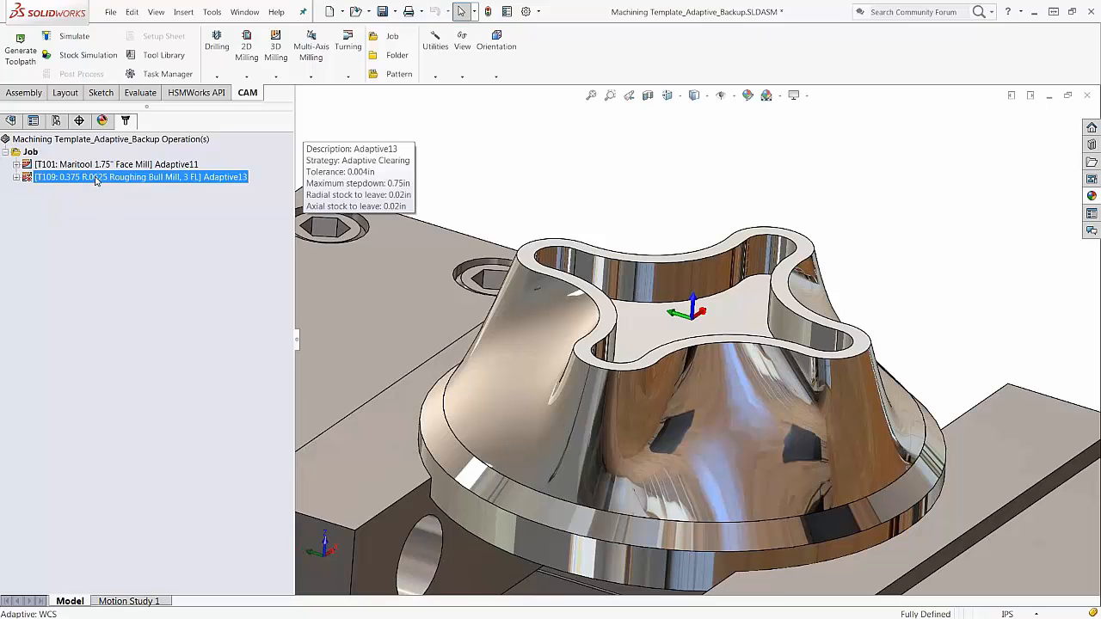
click(18, 47)
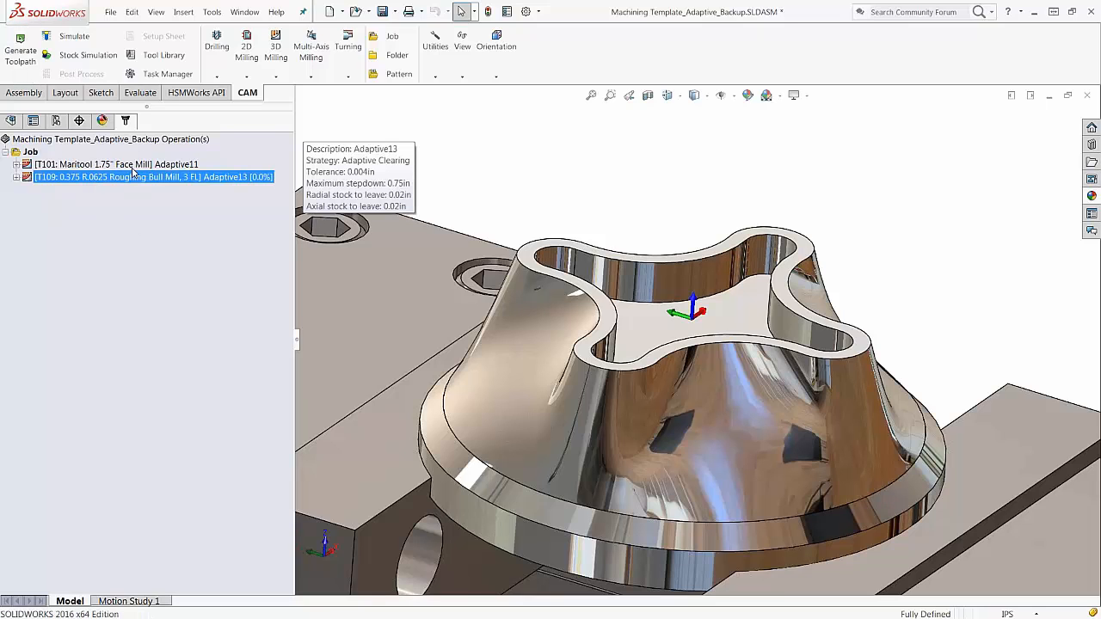
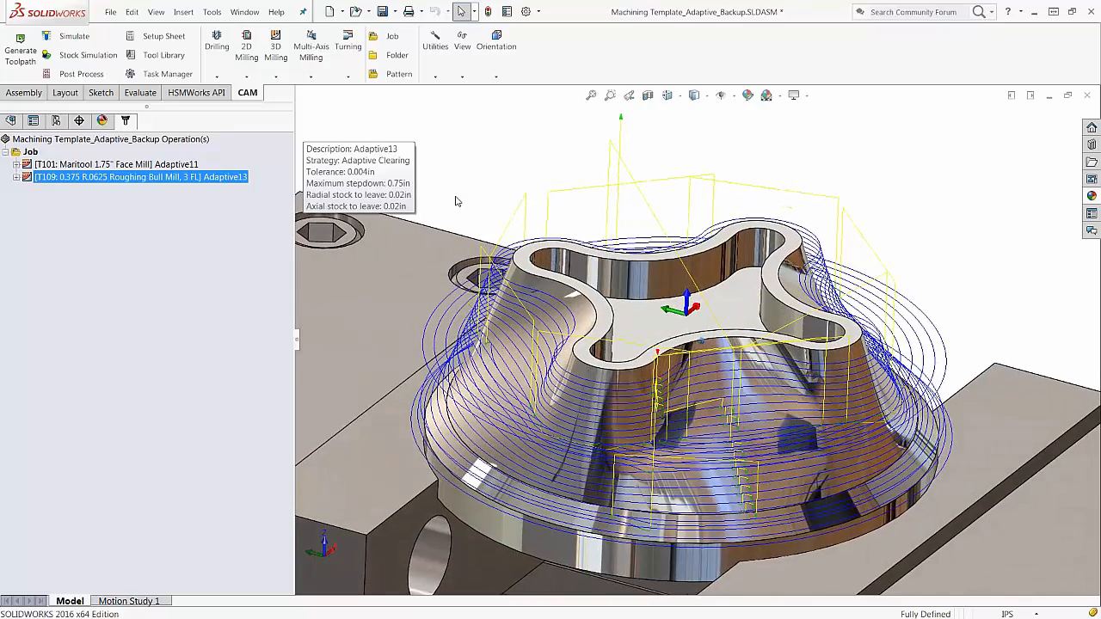
click(174, 261)
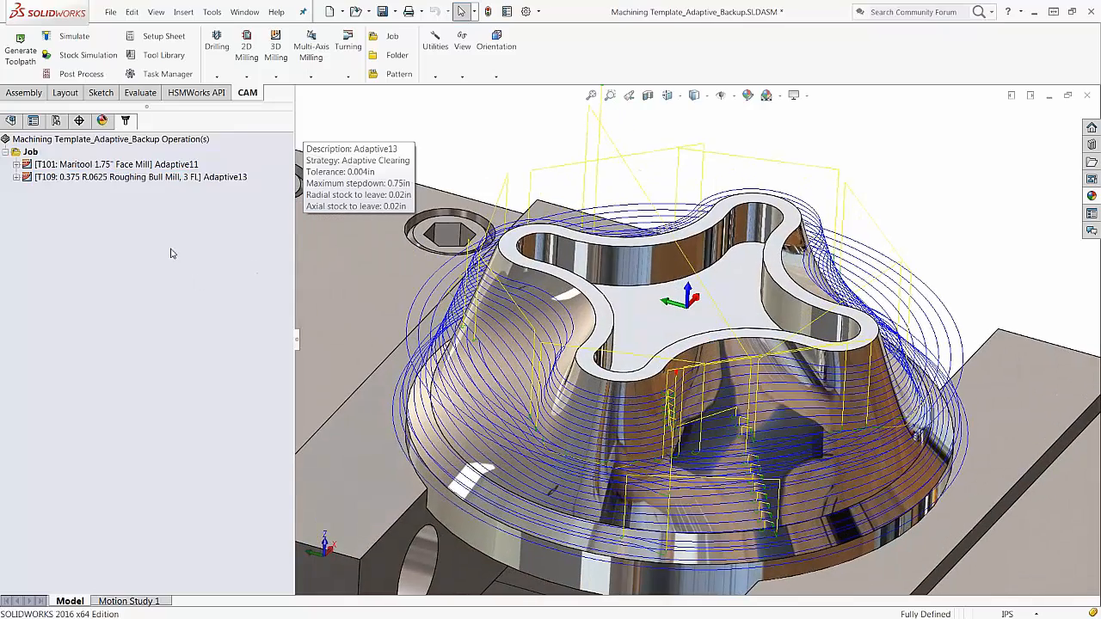
click(86, 181)
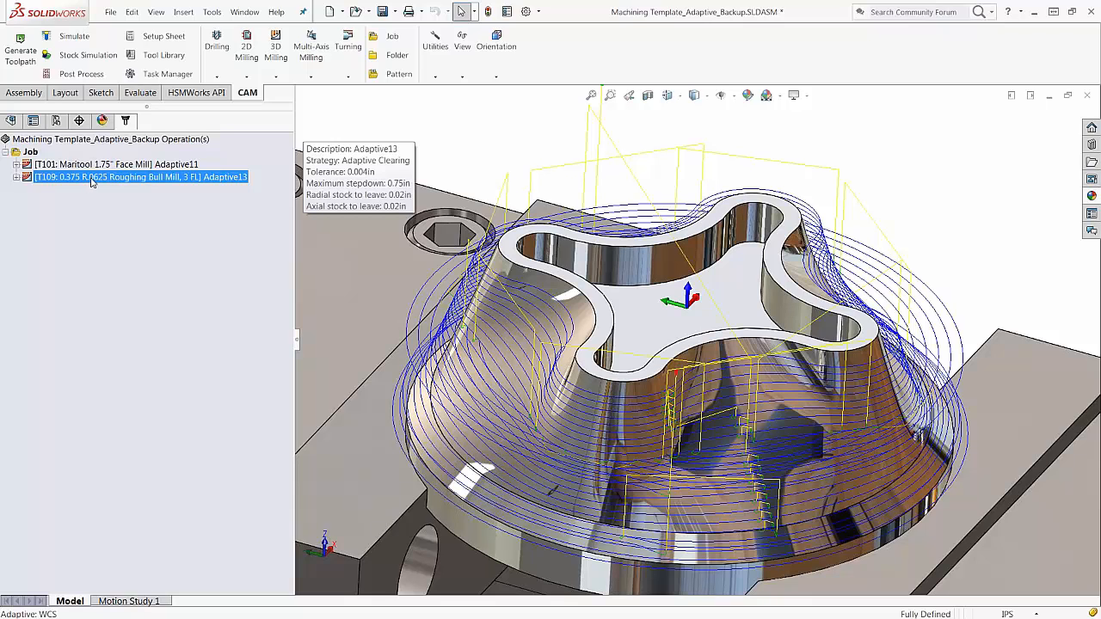
right_click(92, 179)
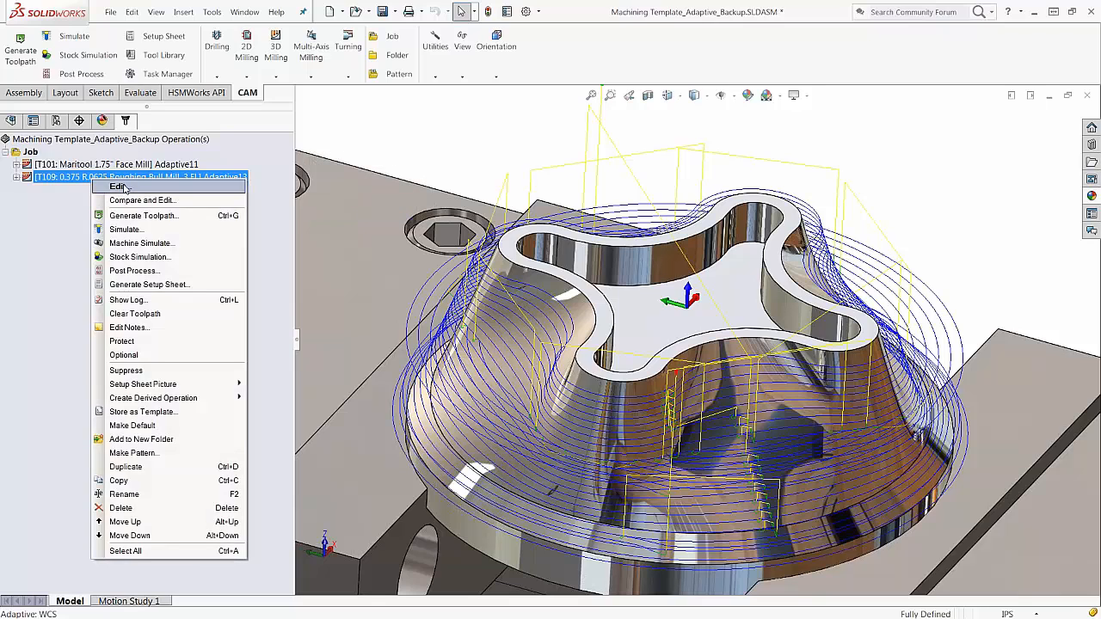
click(125, 188)
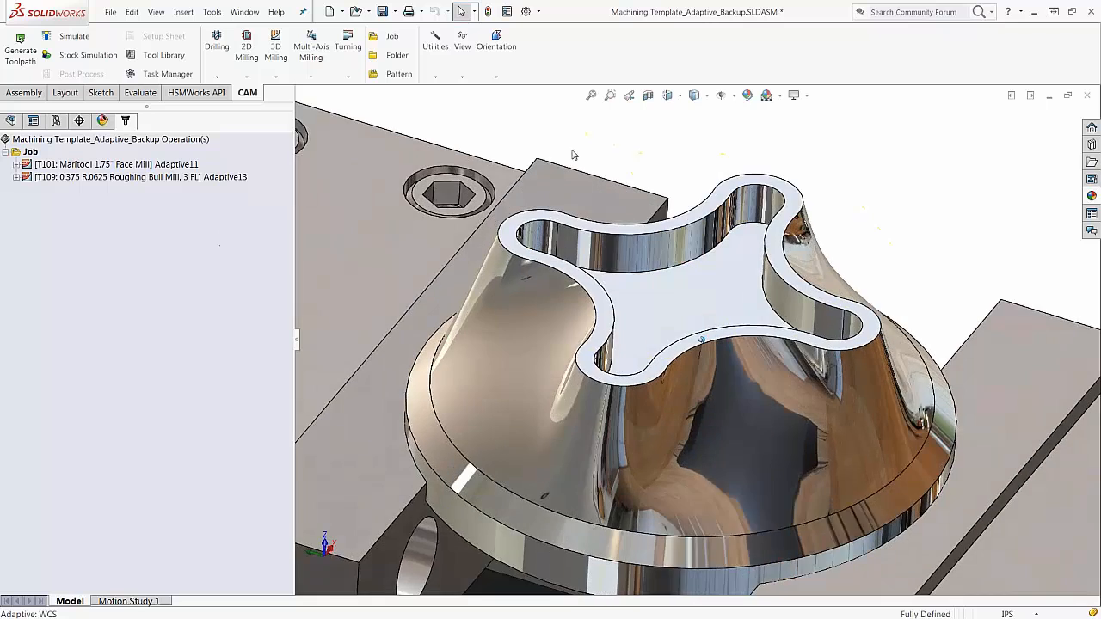
click(93, 177)
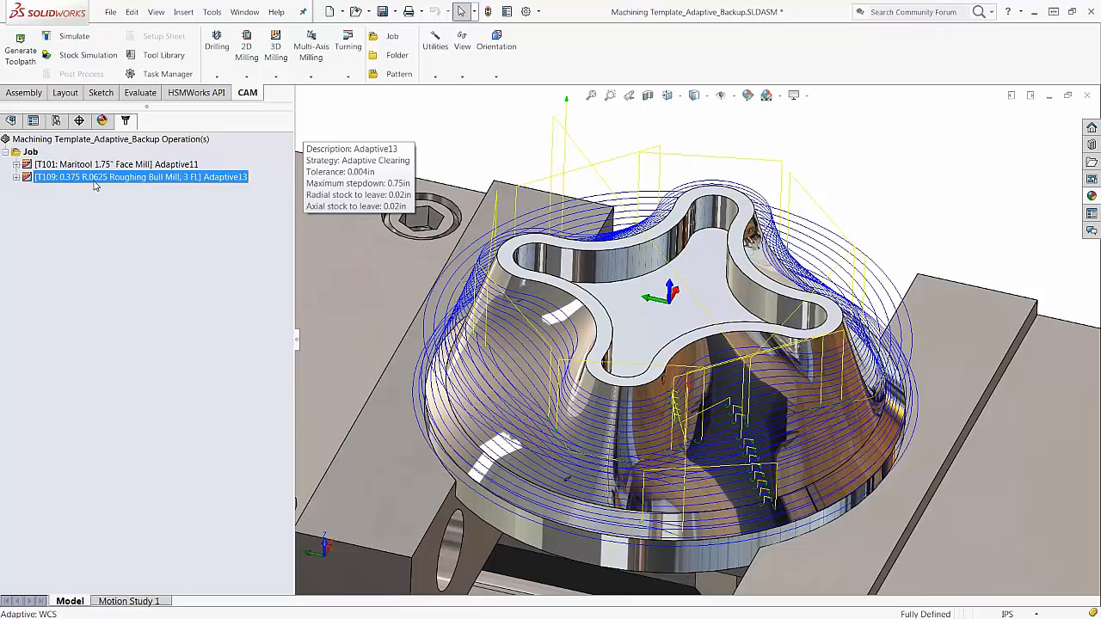
right_click(96, 180)
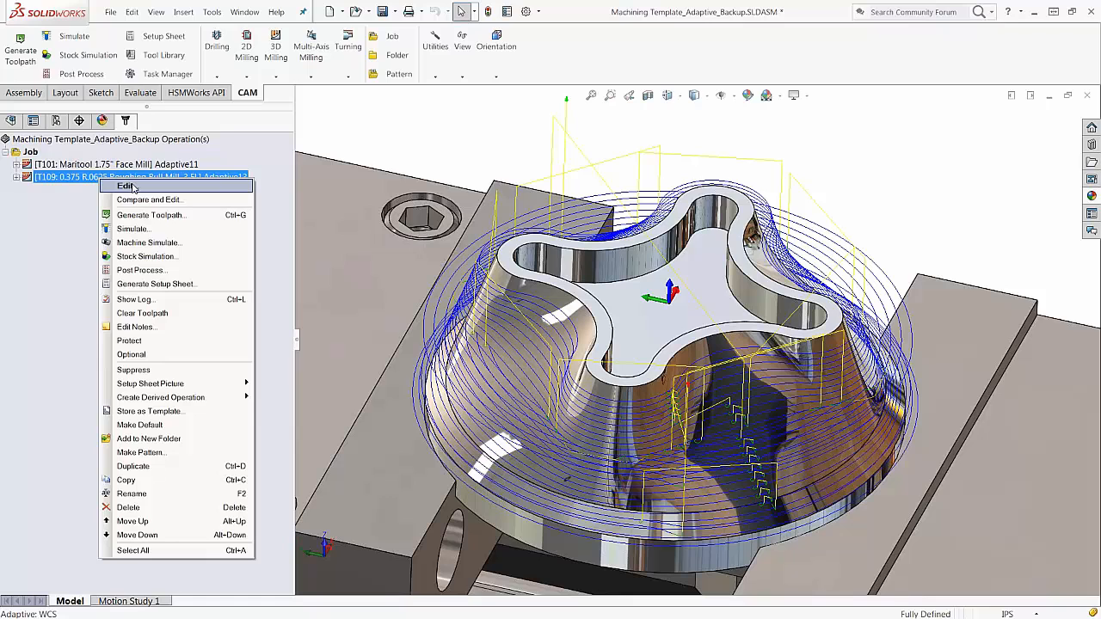
click(57, 203)
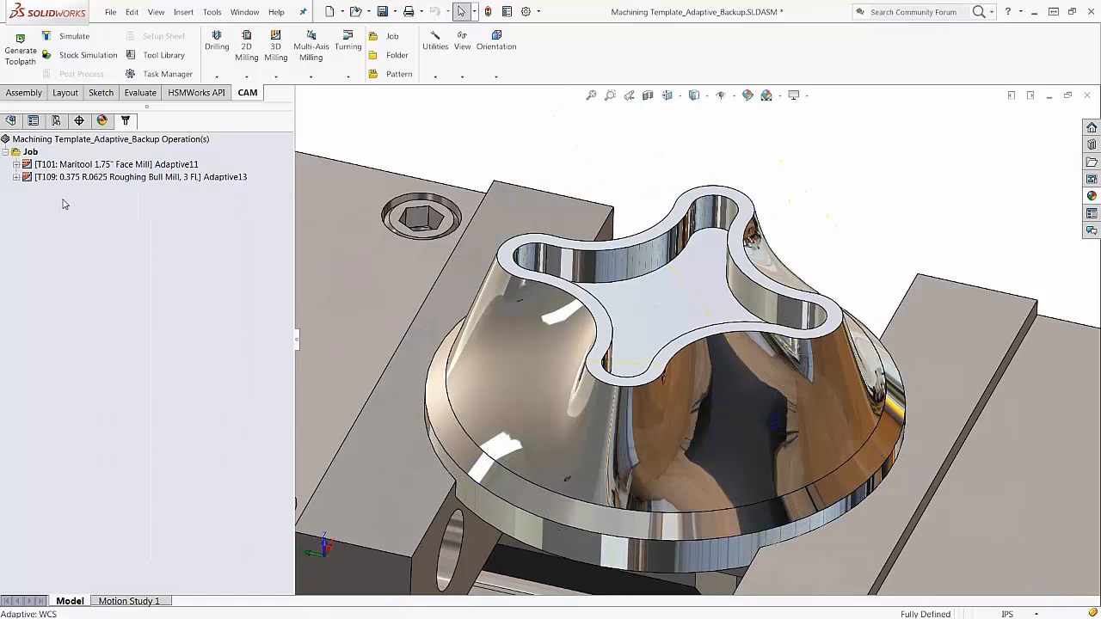
Open the Adaptive13 operation for editing and open the definition of its bull-nose tool #109 from the tool library.
click(138, 183)
right_click(141, 181)
click(159, 188)
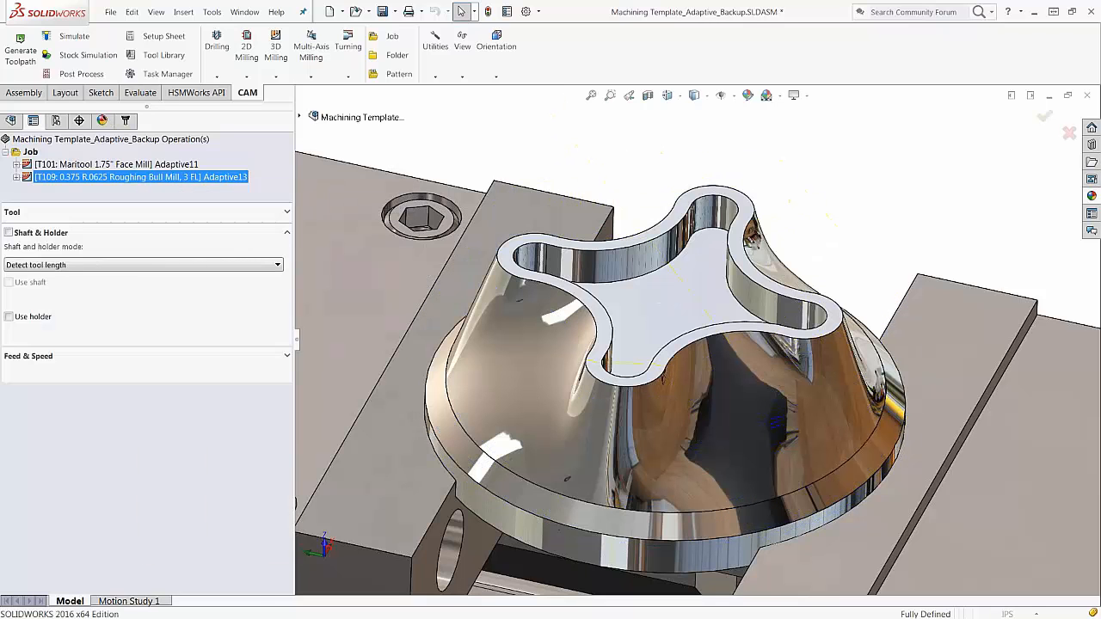
click(139, 236)
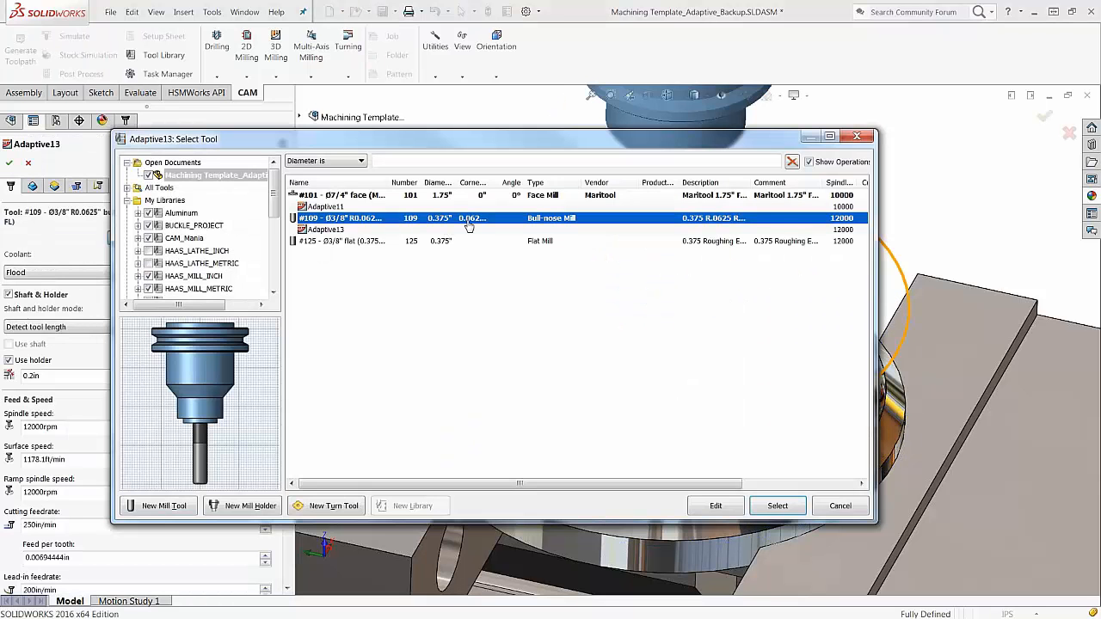
right_click(364, 220)
click(390, 226)
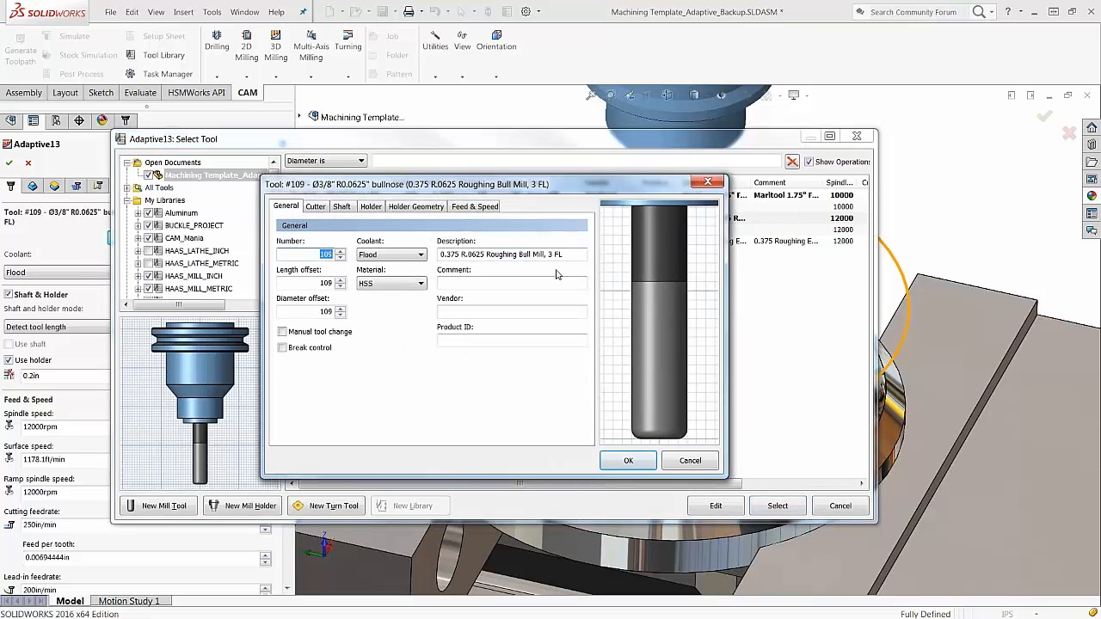
Examine the cutter dimensions of bull-nose tool #109, and close the tool definition and tool selection without changes.
click(315, 206)
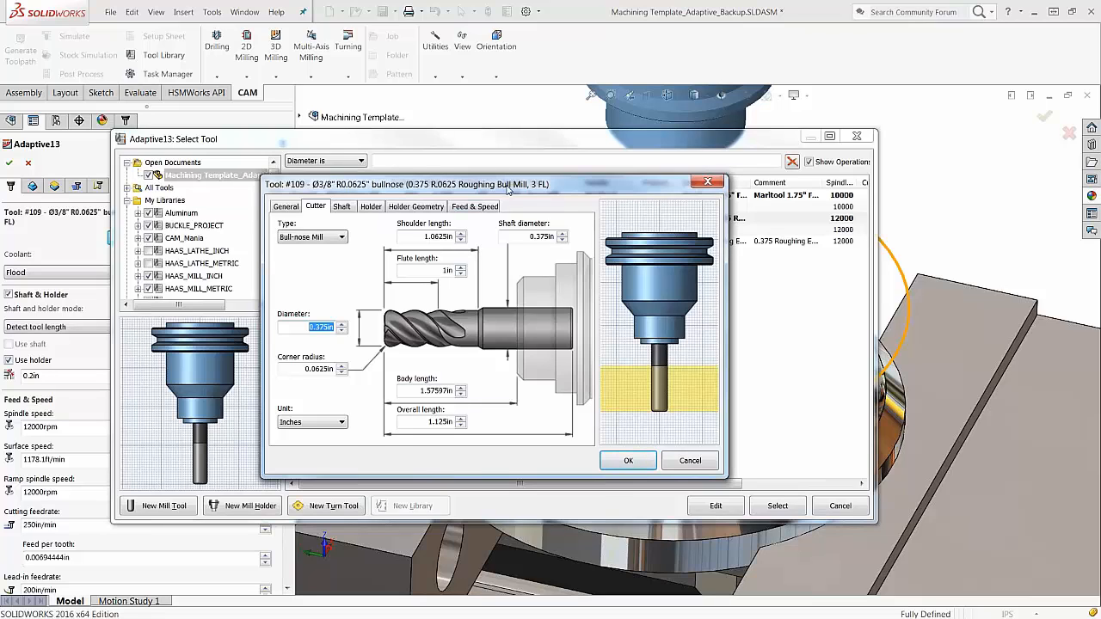
drag(508, 189, 474, 184)
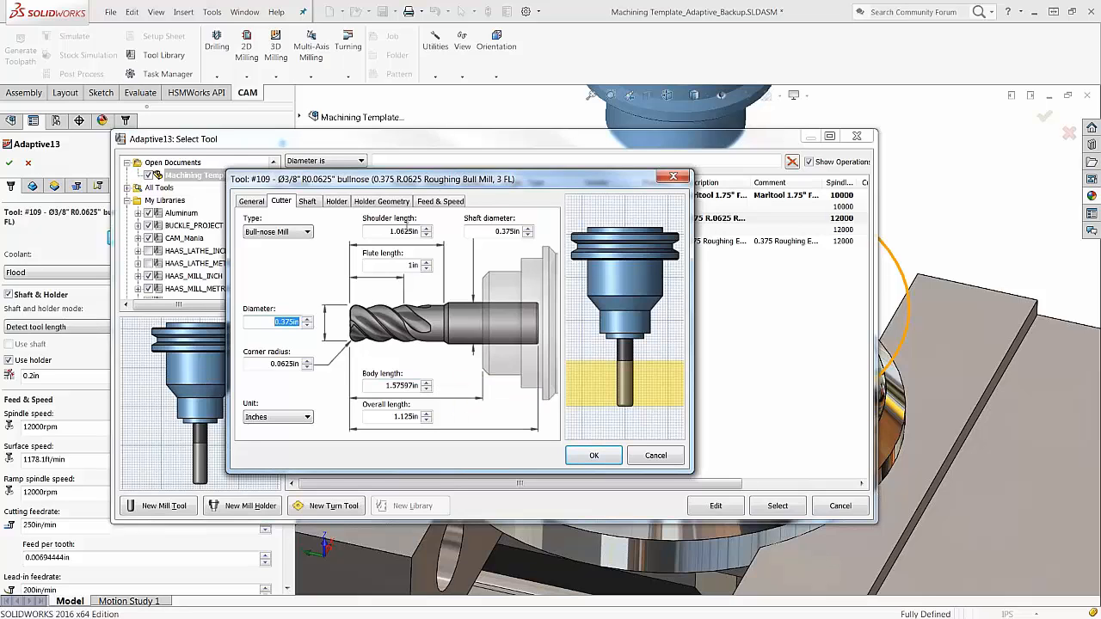
drag(446, 179, 434, 187)
click(626, 432)
click(645, 464)
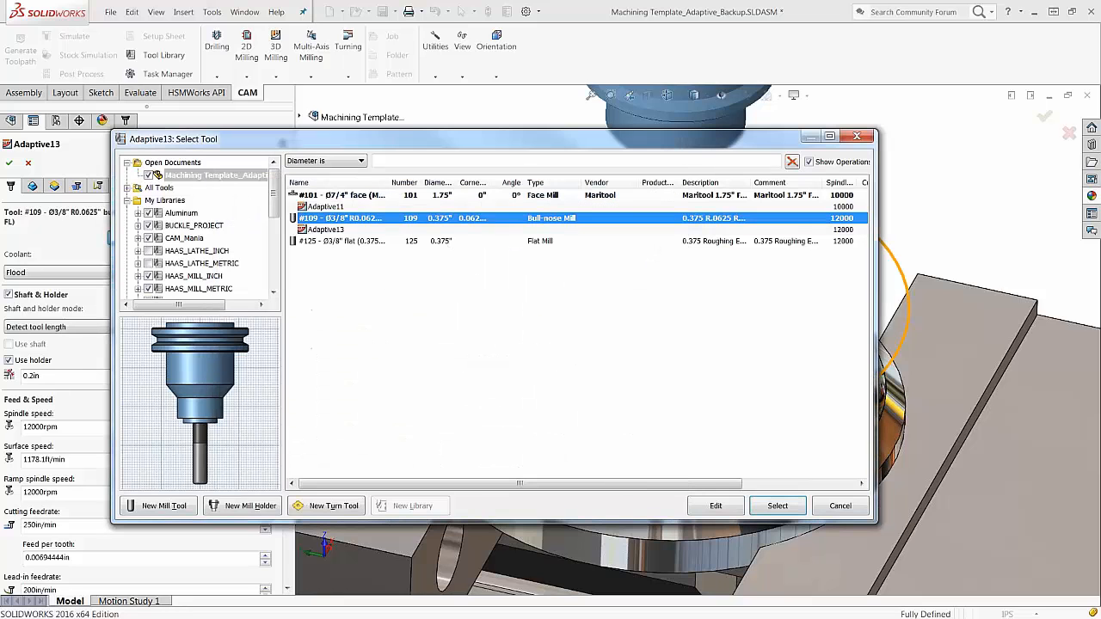
drag(375, 143, 384, 113)
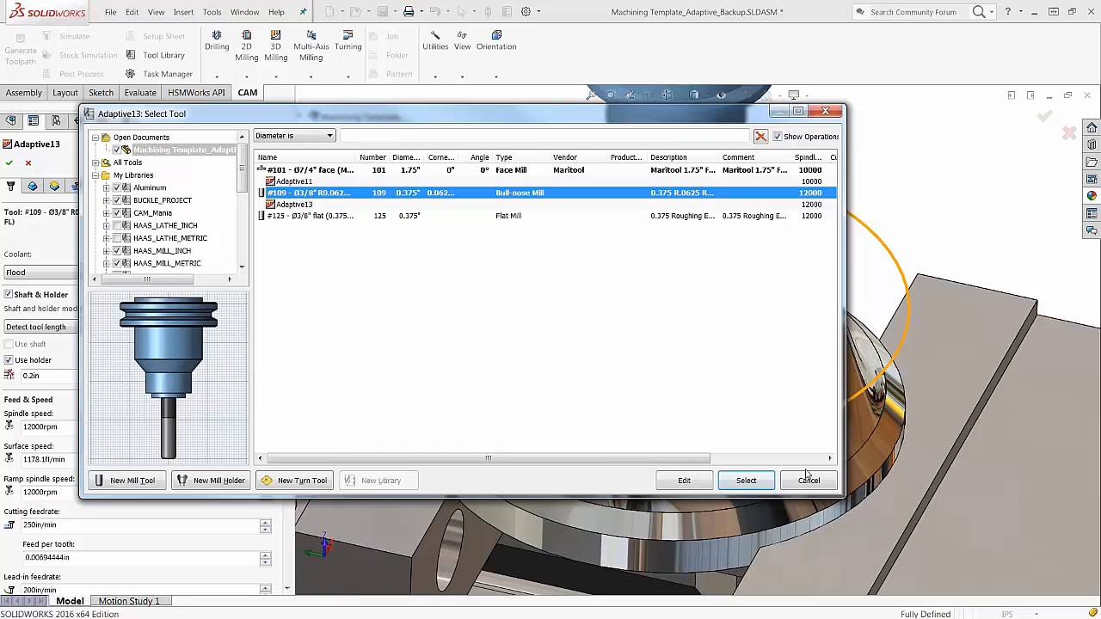
click(807, 478)
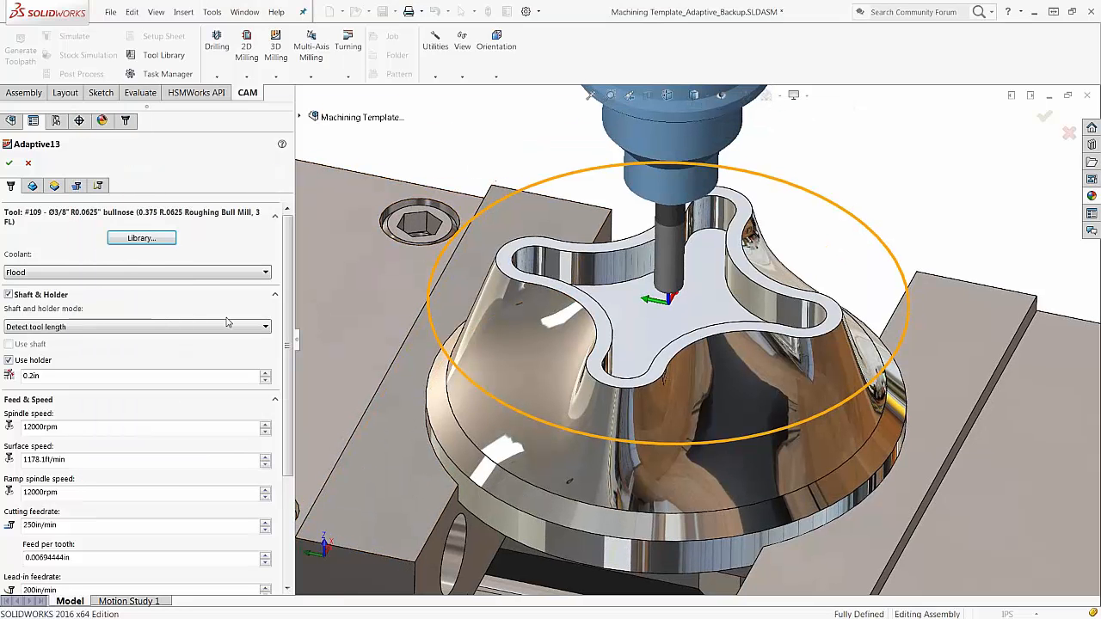
Review the Adaptive13 passes settings, accept the edit, and display the operation's toolpath.
click(75, 186)
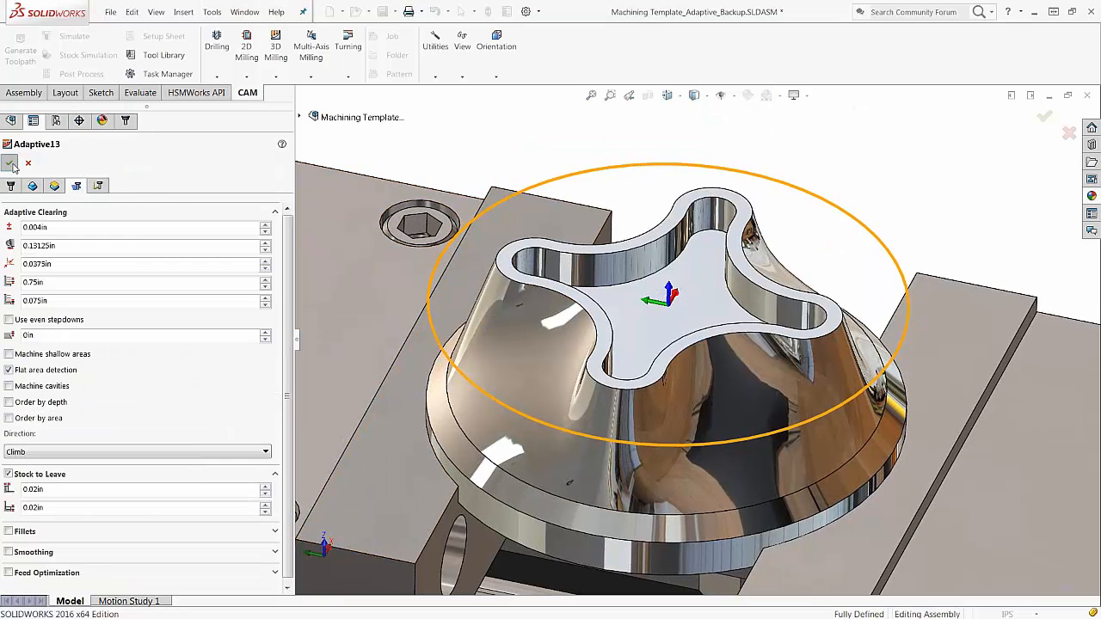
click(10, 163)
click(196, 178)
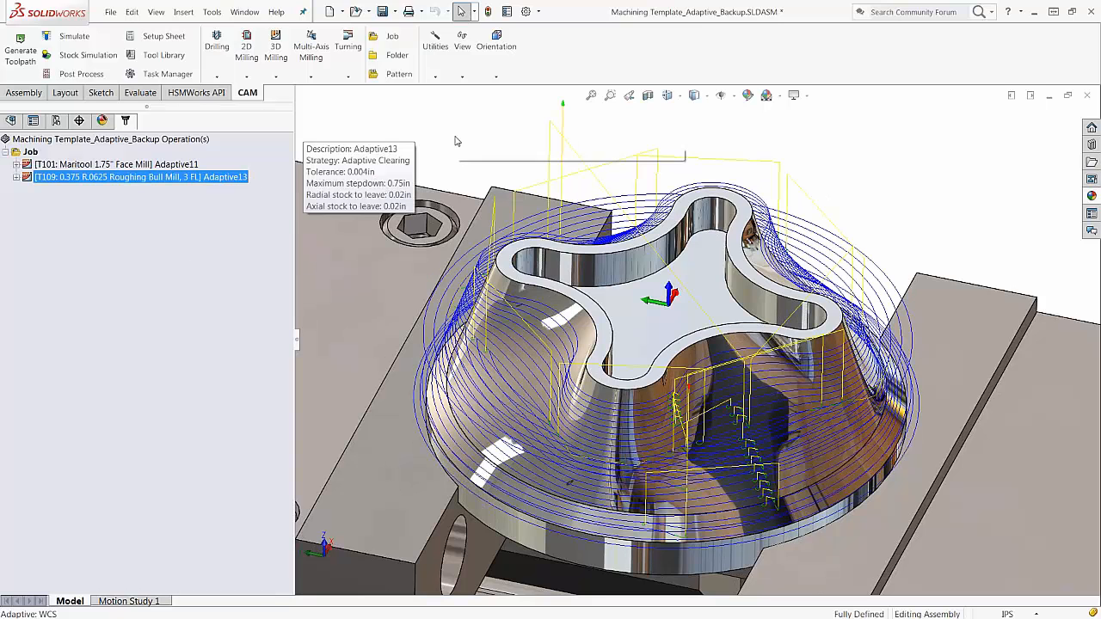
scroll(499, 157, up, 3)
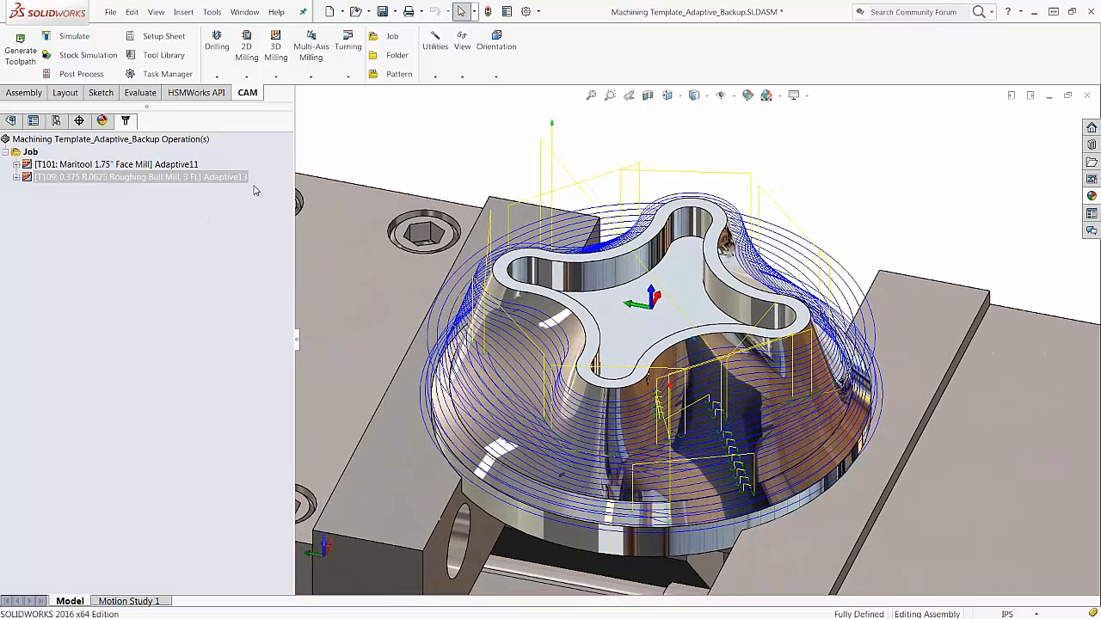
click(253, 190)
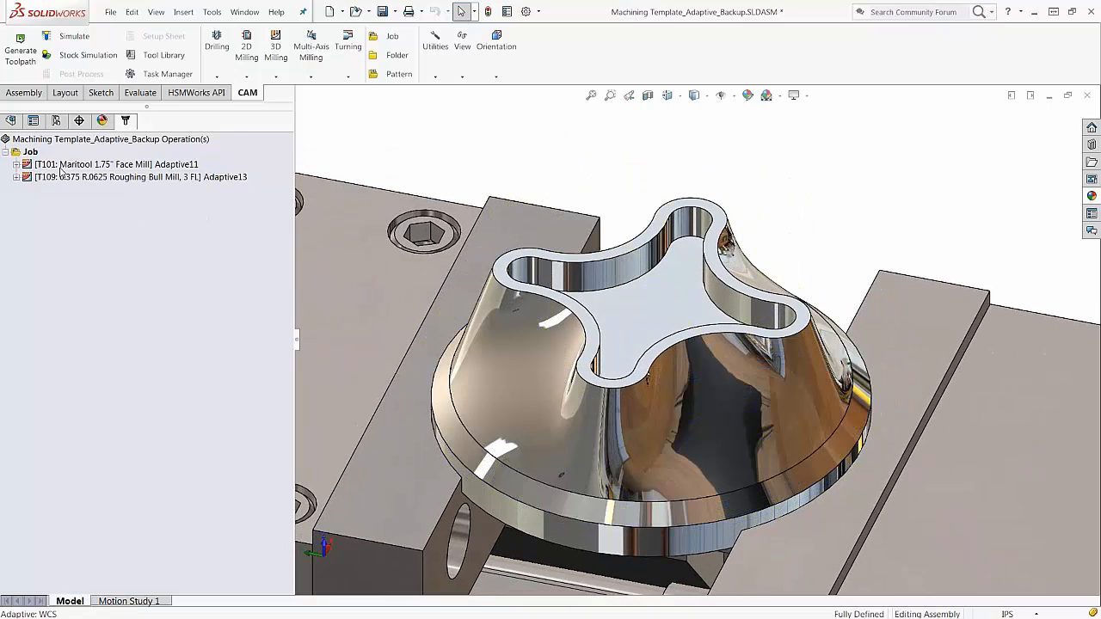
click(85, 178)
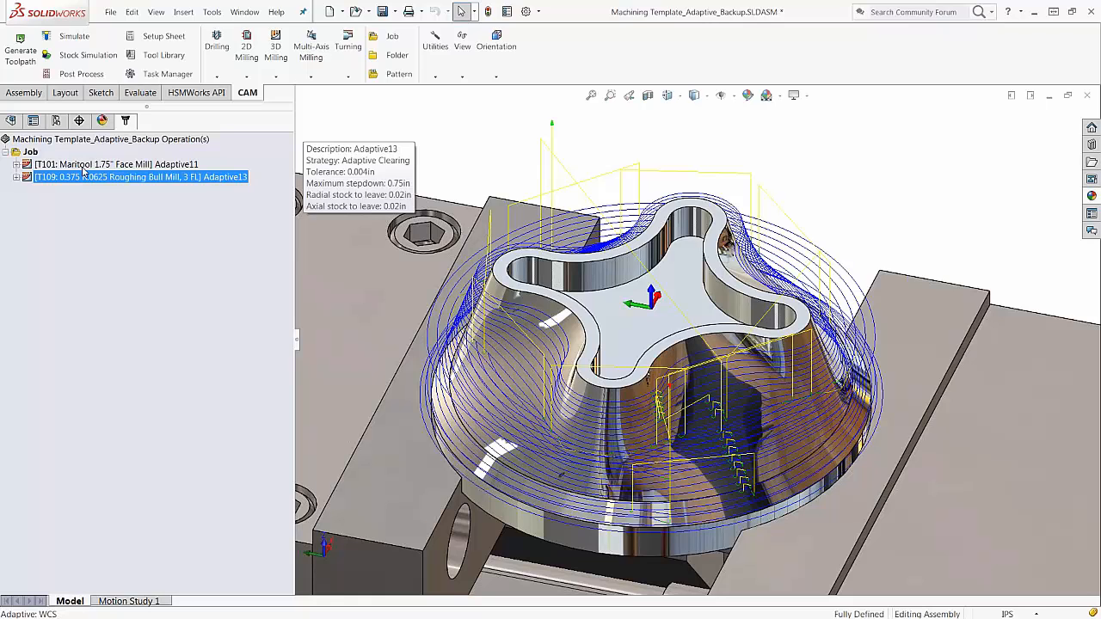
click(117, 166)
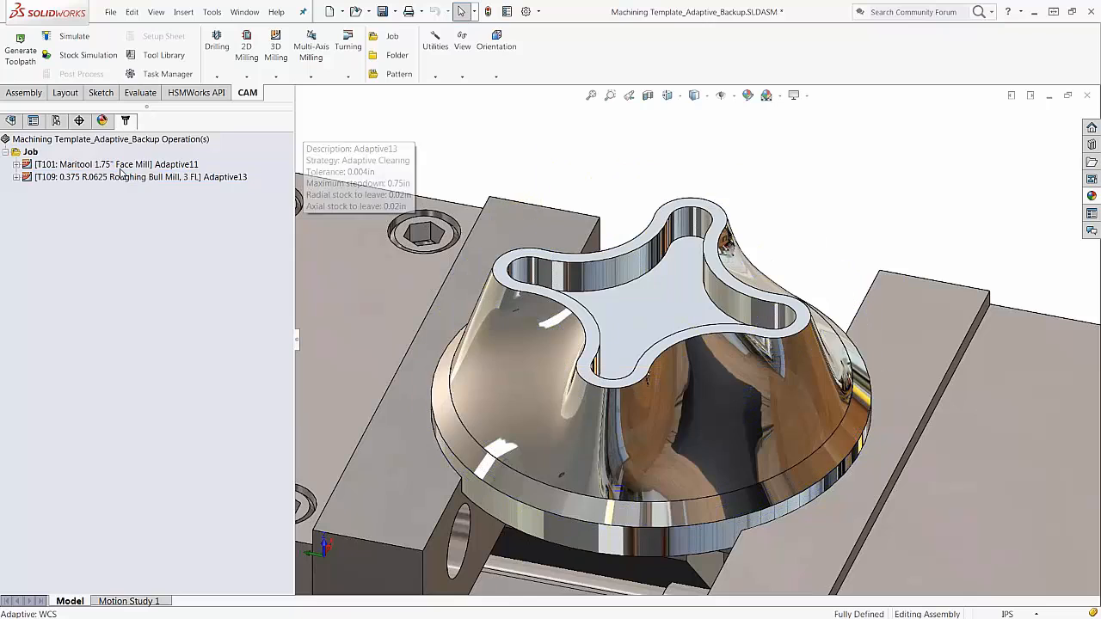
click(190, 178)
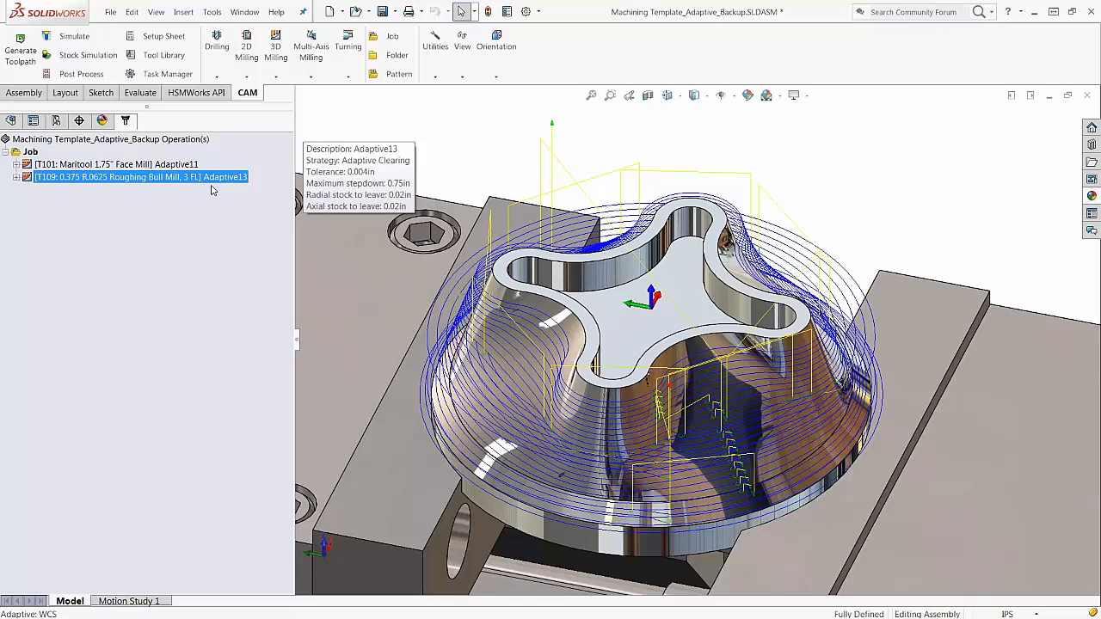
scroll(470, 164, up, 1)
scroll(470, 164, down, 3)
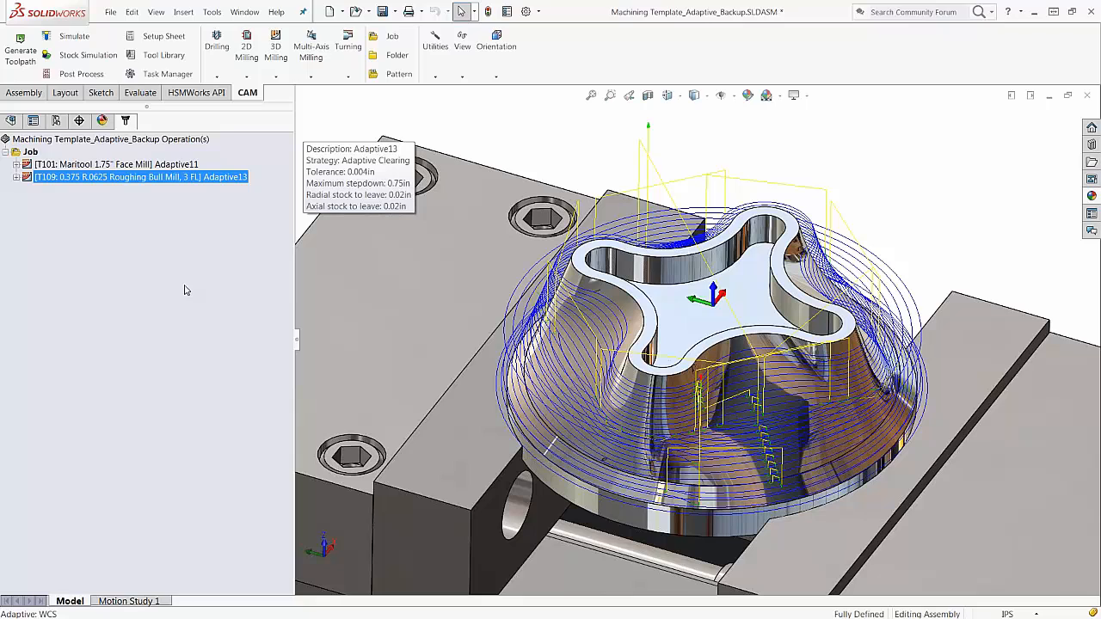
right_click(184, 181)
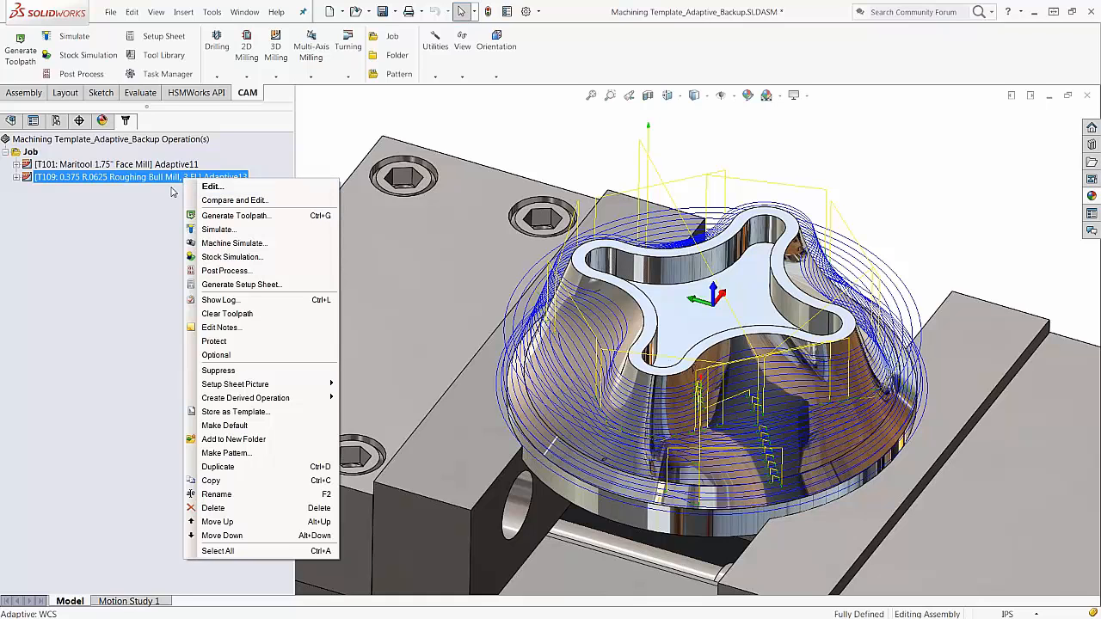
click(173, 191)
Open the Adaptive13 operation for editing and bring up its tool library selection.
click(98, 179)
right_click(97, 179)
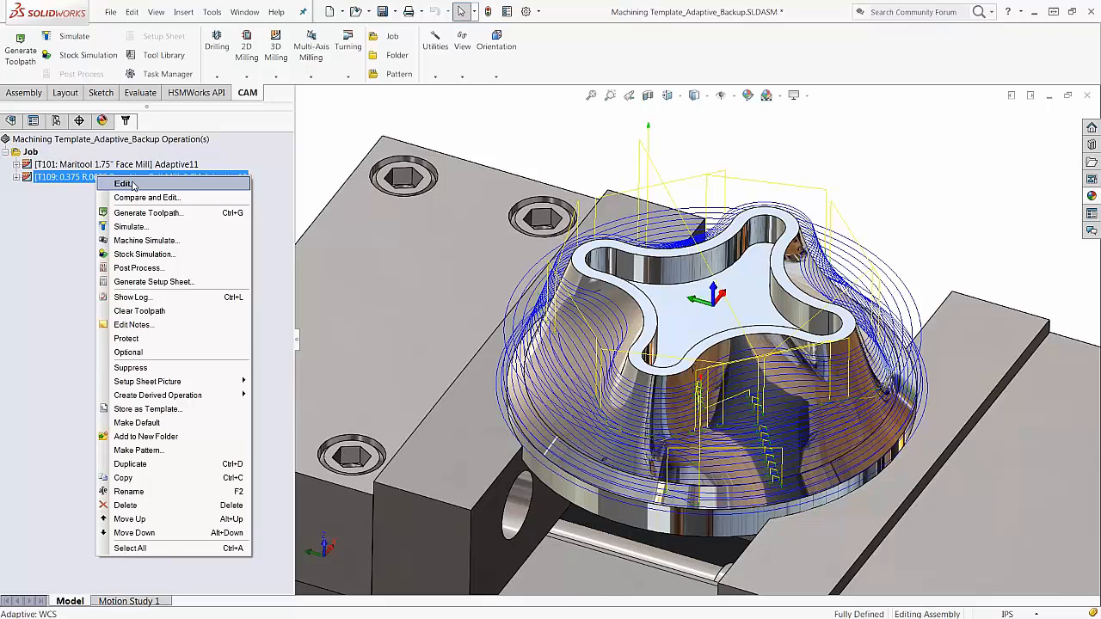
click(123, 184)
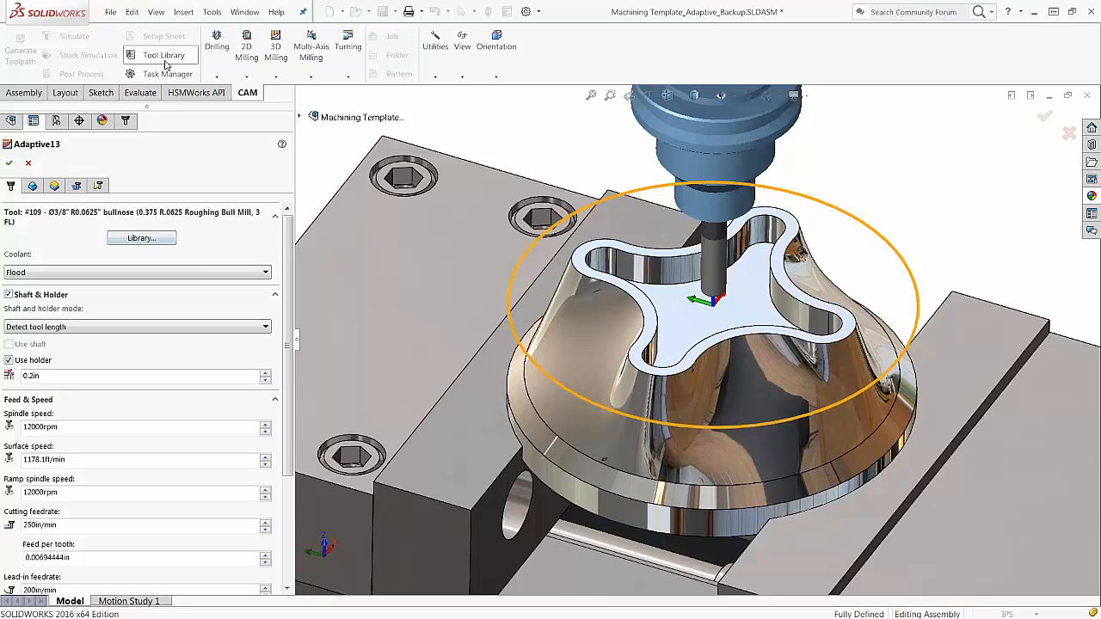
click(142, 238)
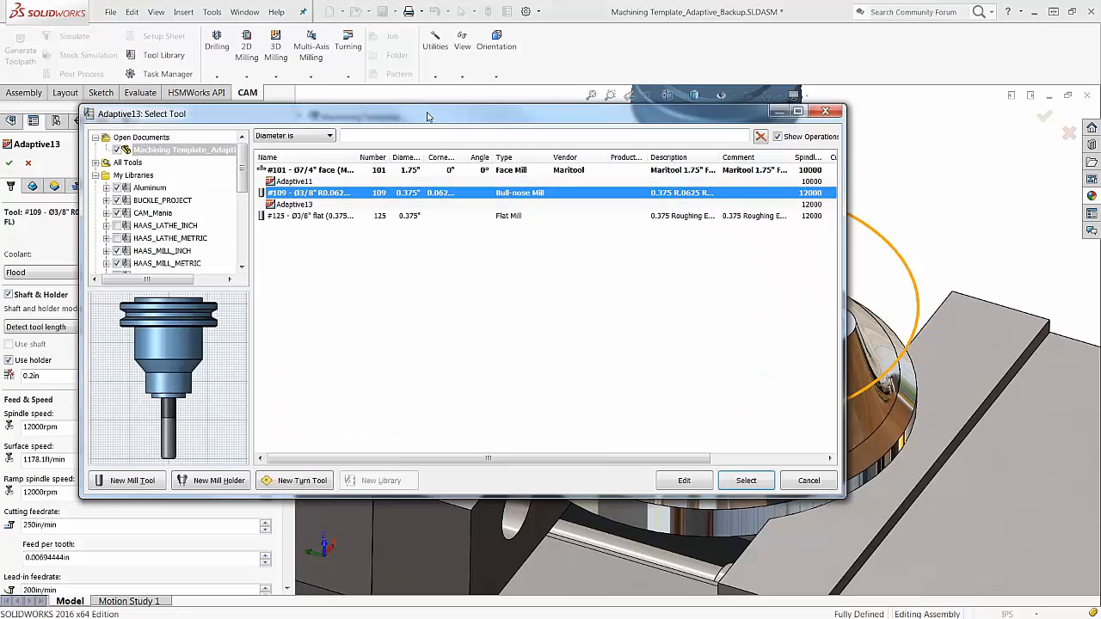
drag(430, 114, 604, 163)
drag(367, 163, 324, 143)
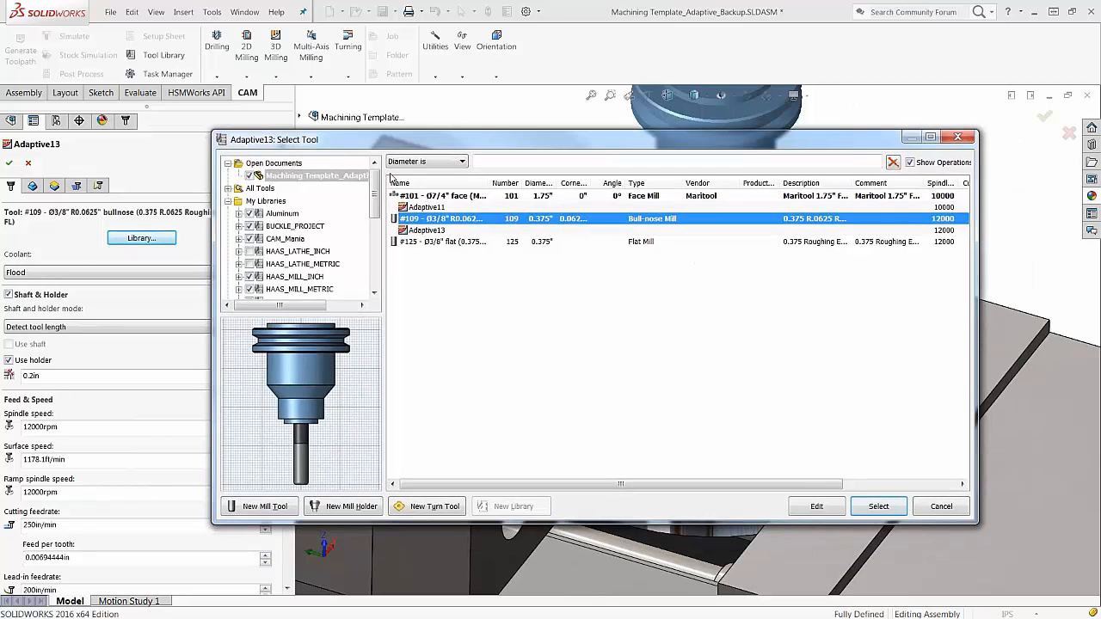
Set the number of the 3/8" R0.0625" bull-nose roughing tool to 2 and accept the tool definition.
right_click(466, 220)
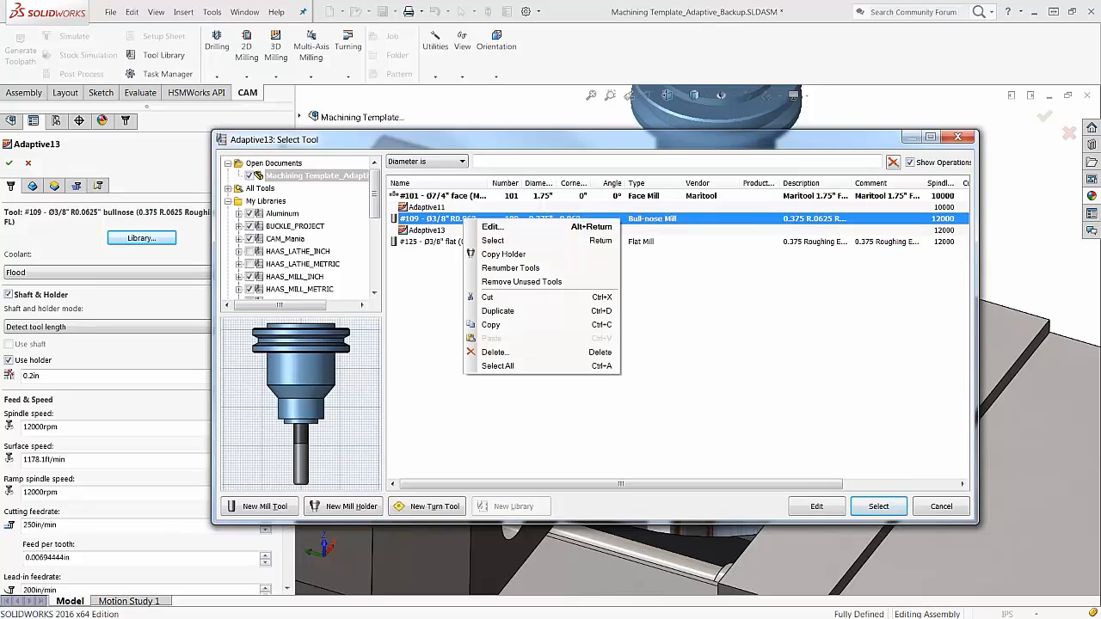
click(516, 227)
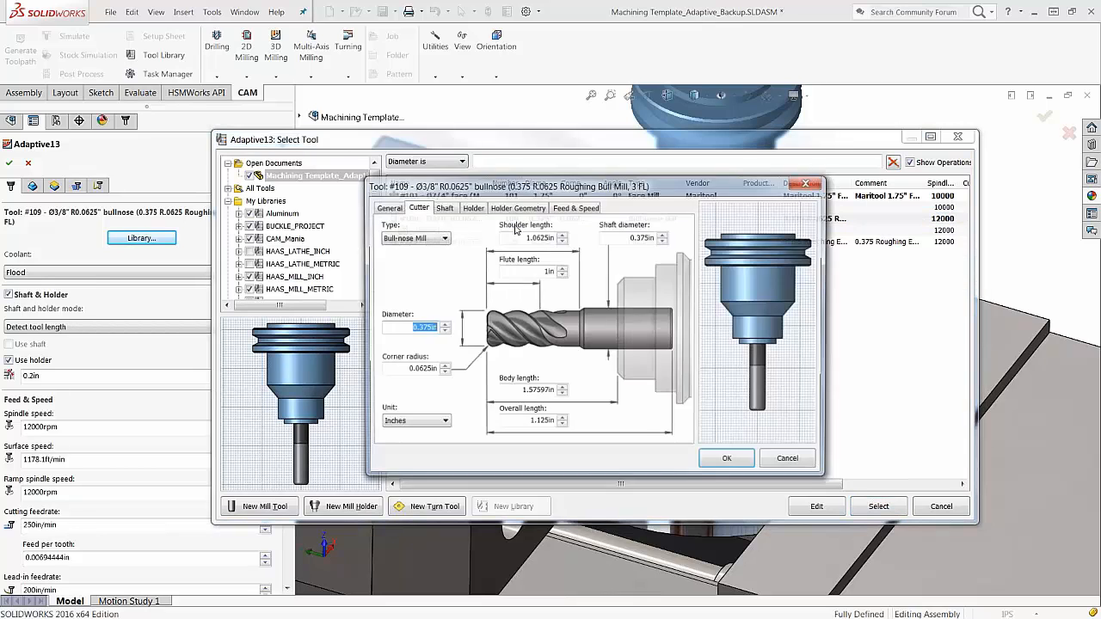
drag(515, 226, 517, 236)
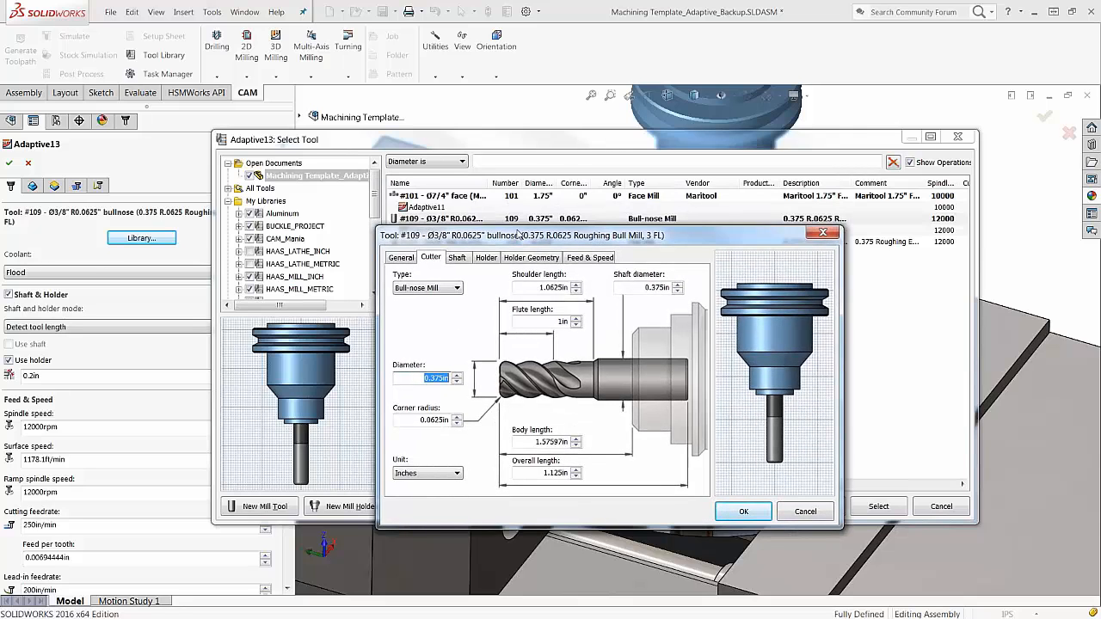
click(402, 258)
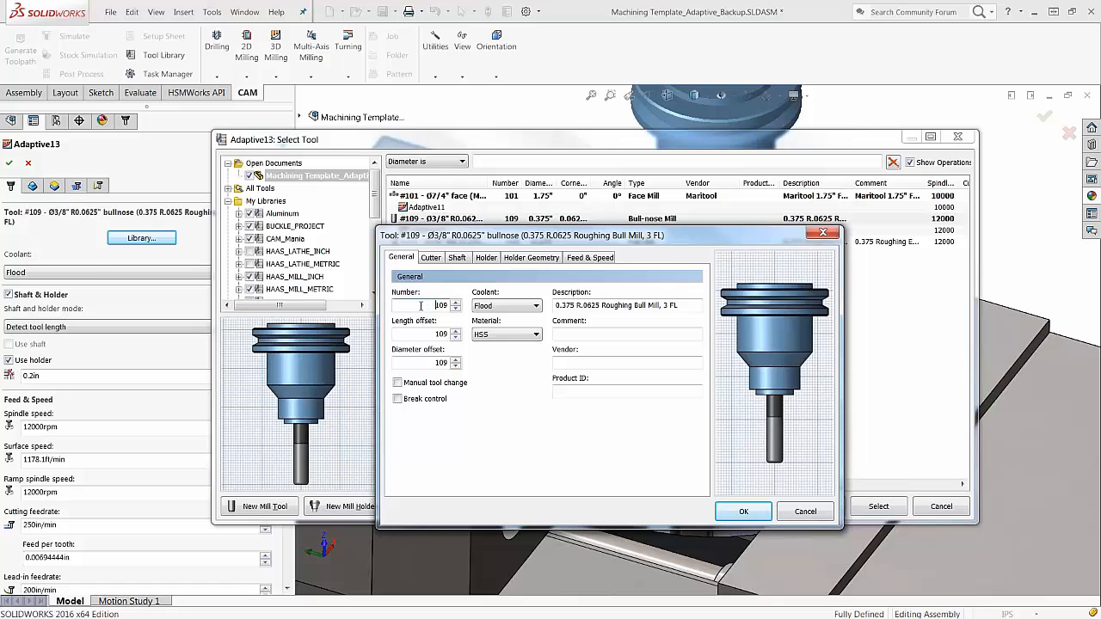
text(2)
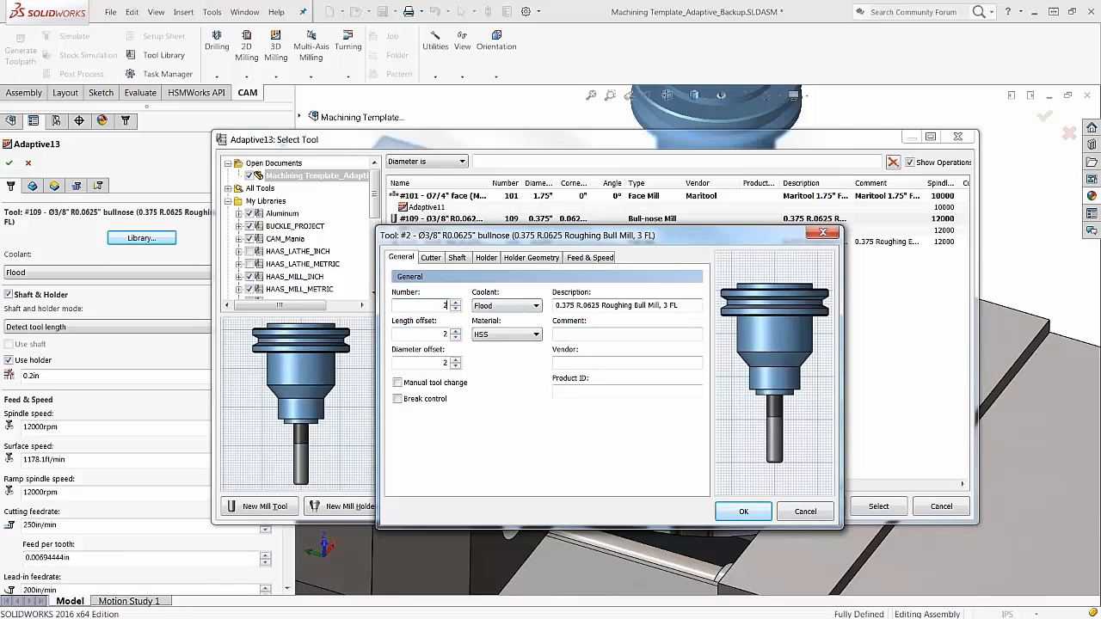
click(744, 511)
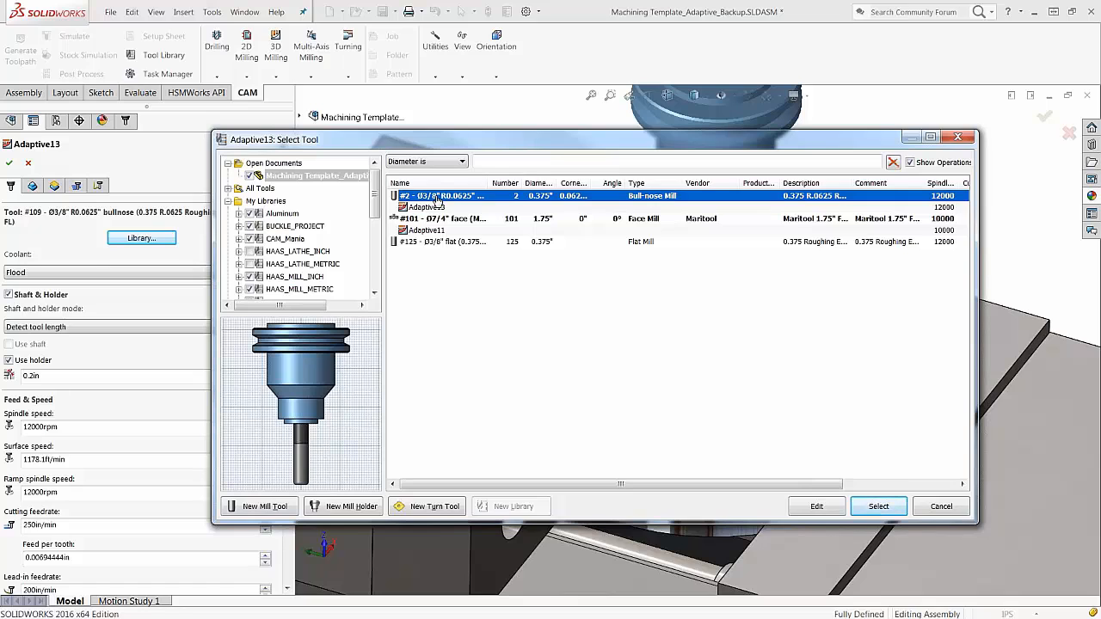
Copy the 3/8" R0.0625" bull-nose roughing tool into the HAAS_MILL_INCH library.
right_click(438, 198)
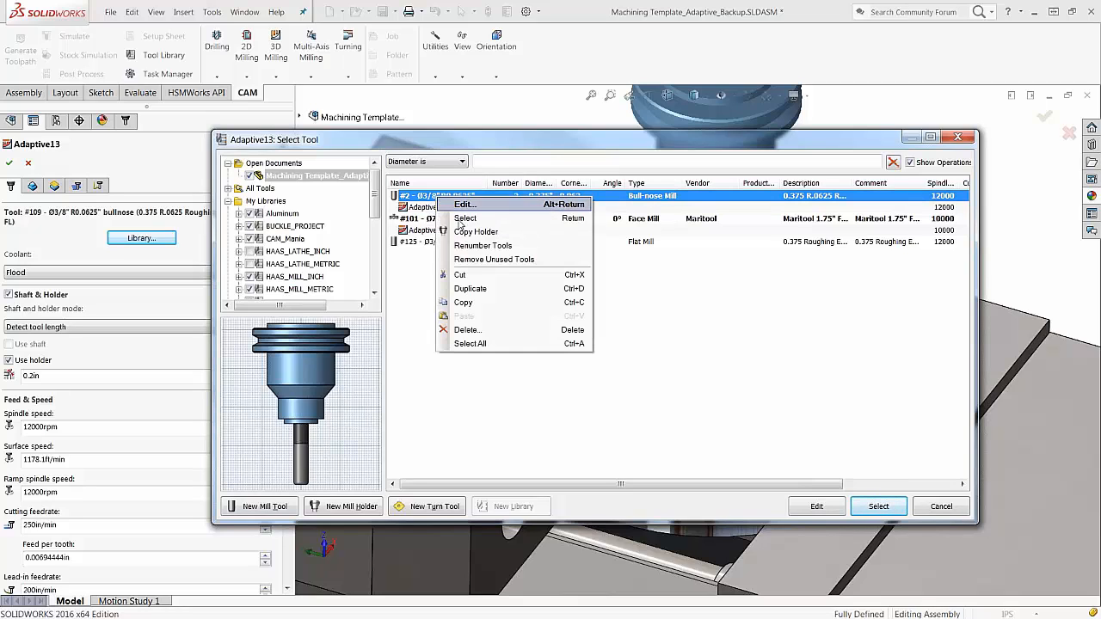
click(463, 301)
drag(378, 195, 383, 225)
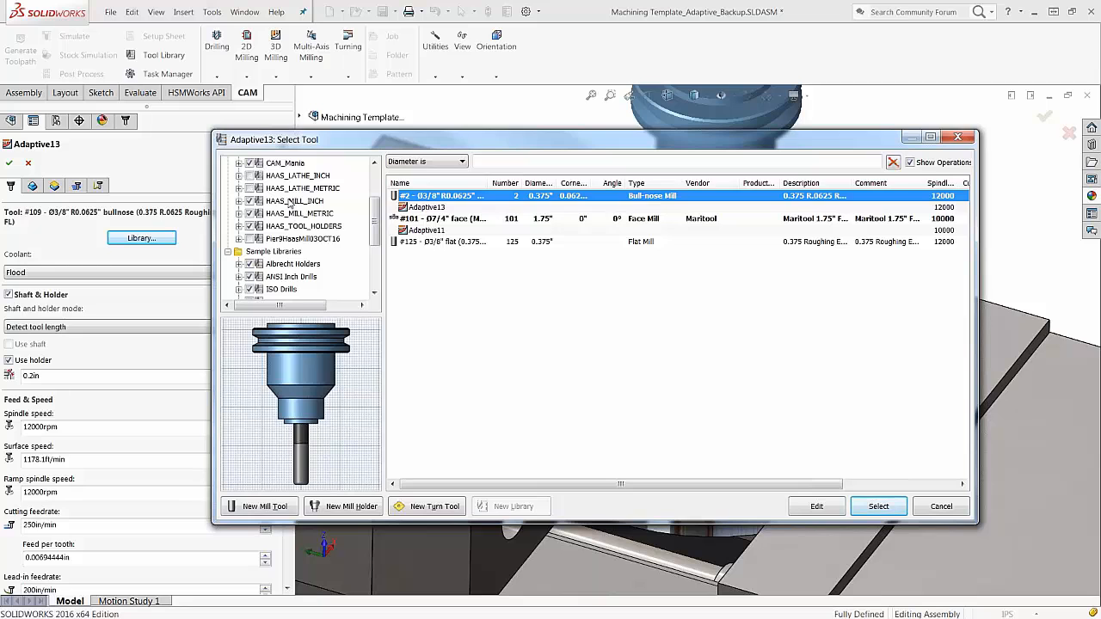
click(292, 201)
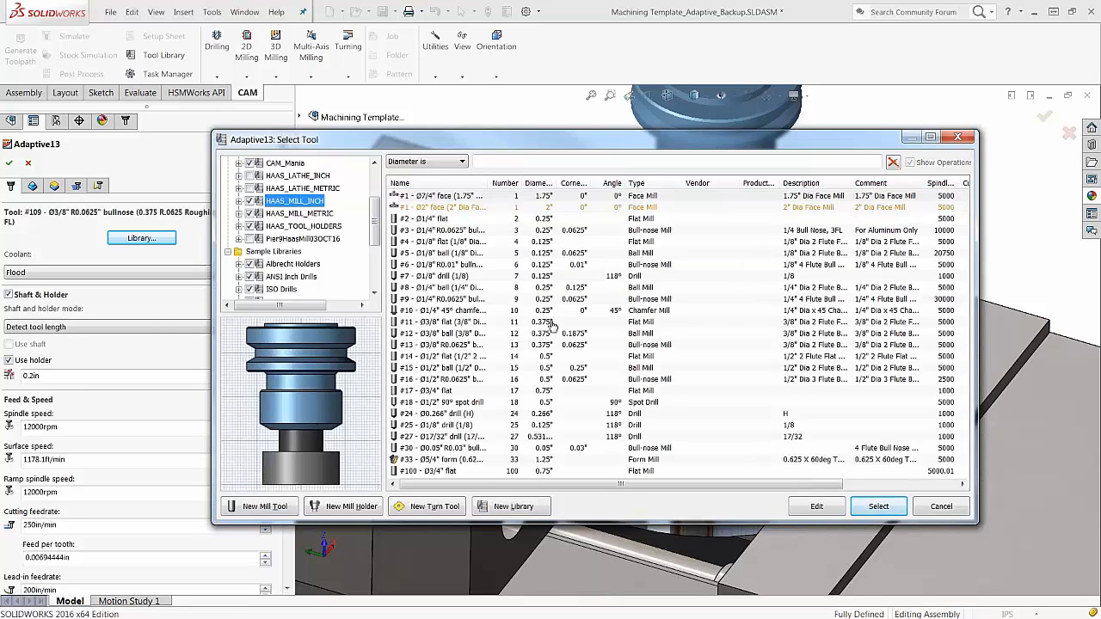
right_click(596, 407)
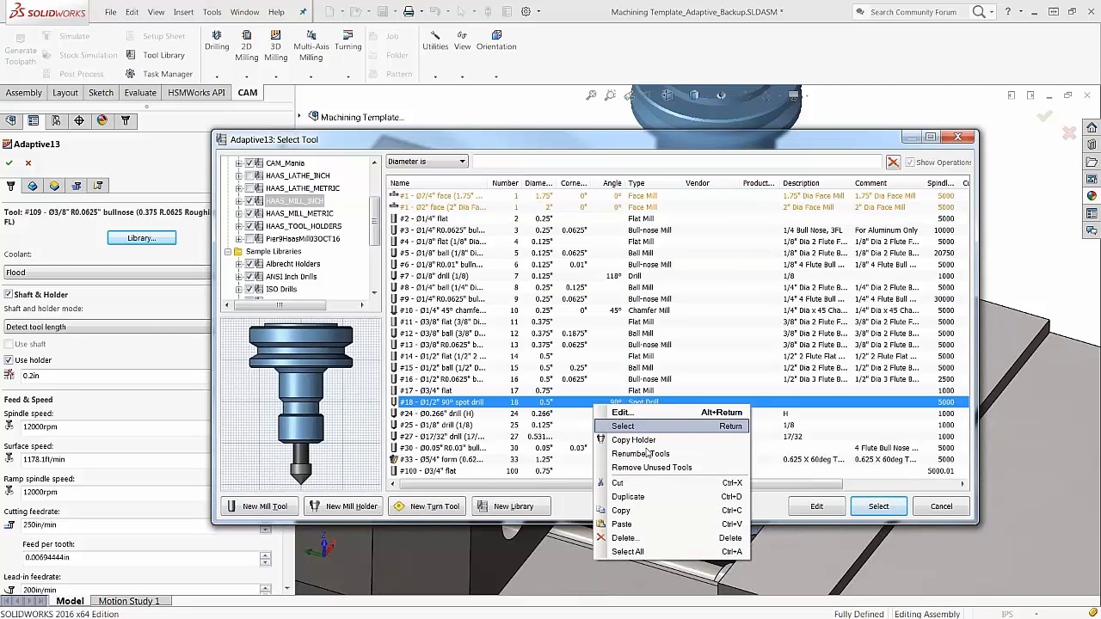
click(622, 524)
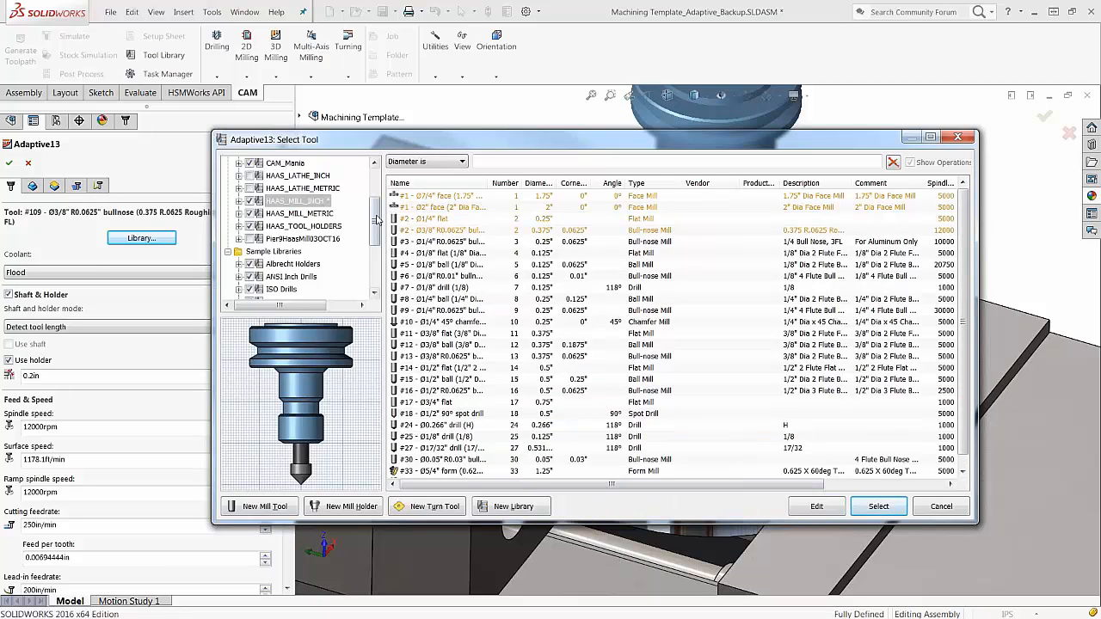
Renumber the tools of the open machining document with first tool number 5 and increment 1.
drag(375, 221, 378, 179)
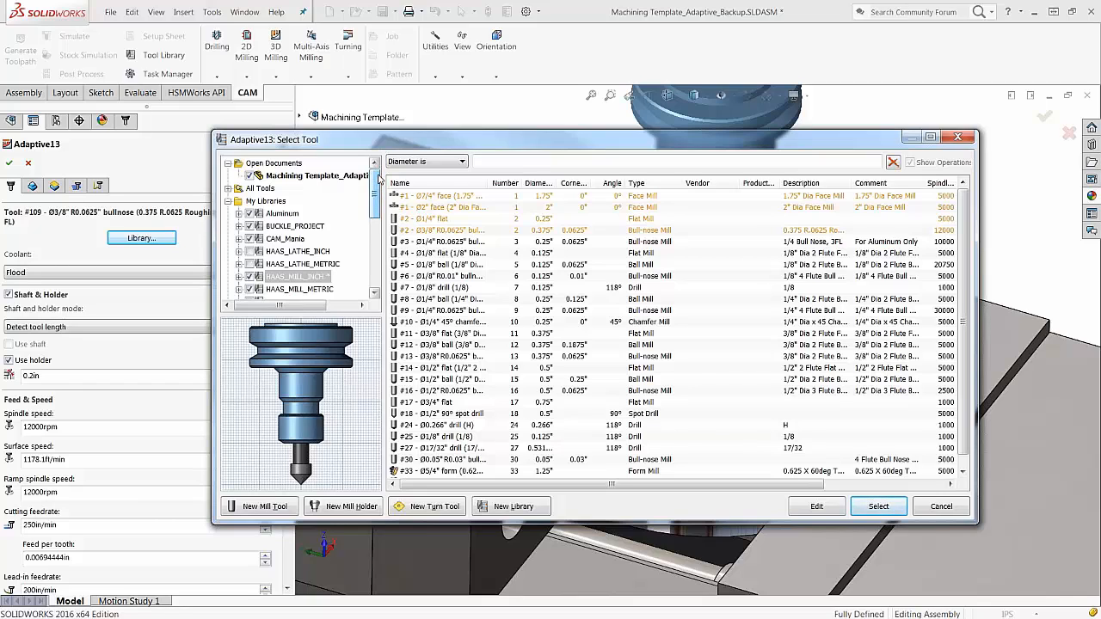
click(285, 177)
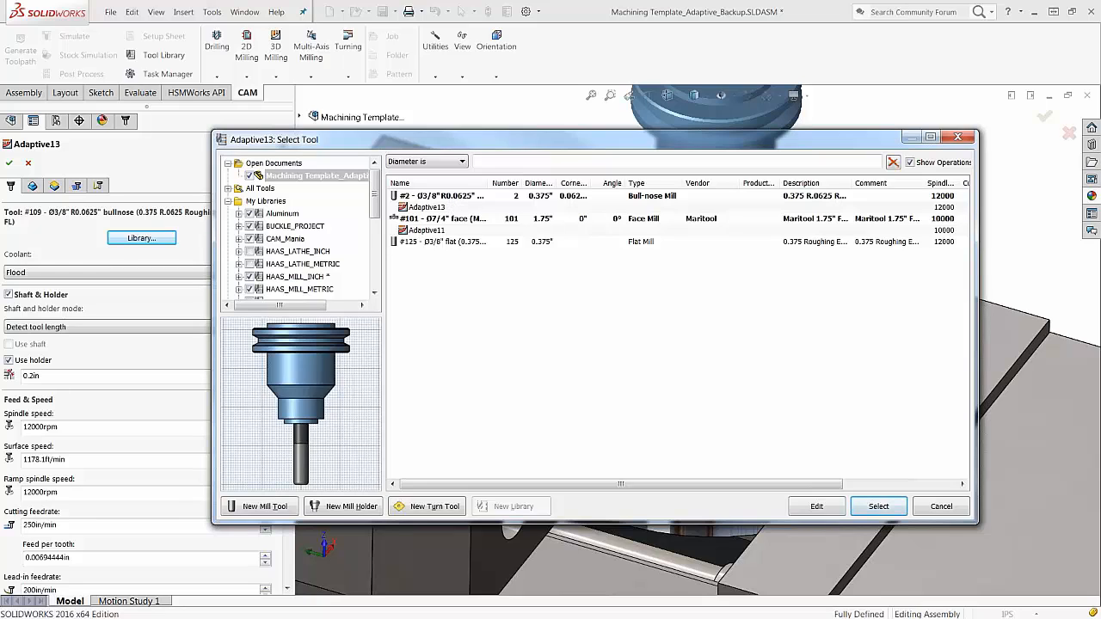
right_click(502, 303)
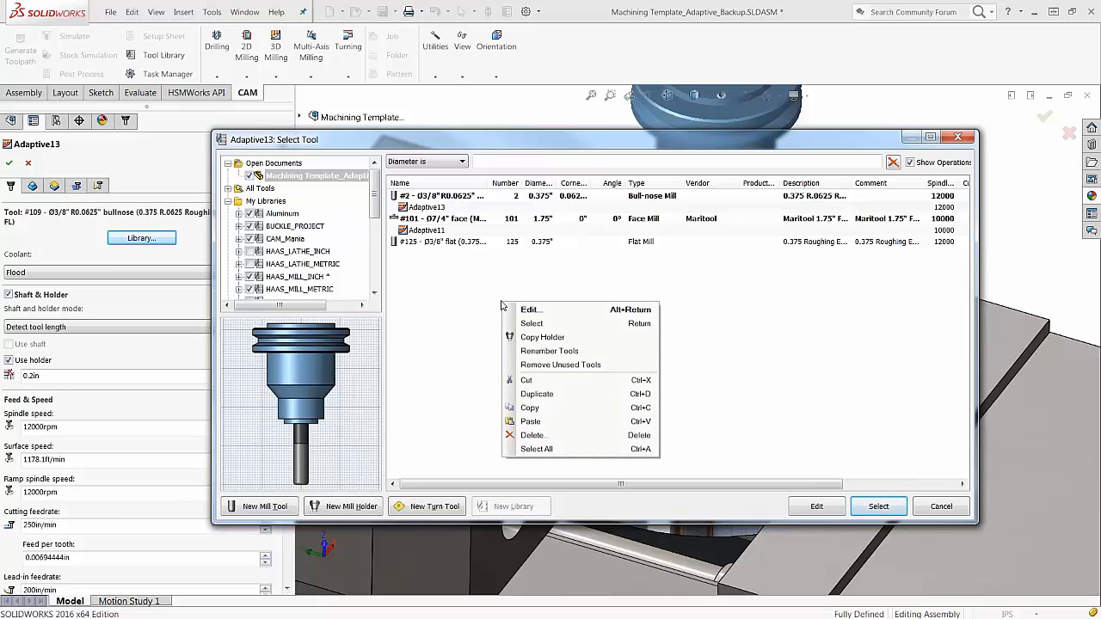
click(591, 352)
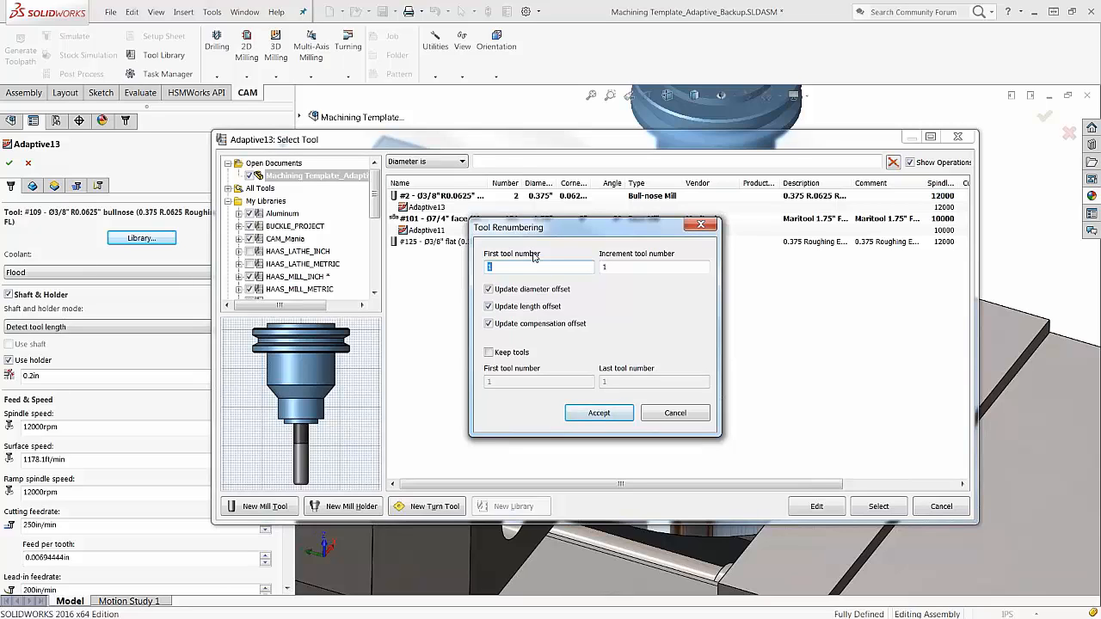
key(Tab)
key(shift+Tab)
text(5)
key(Tab)
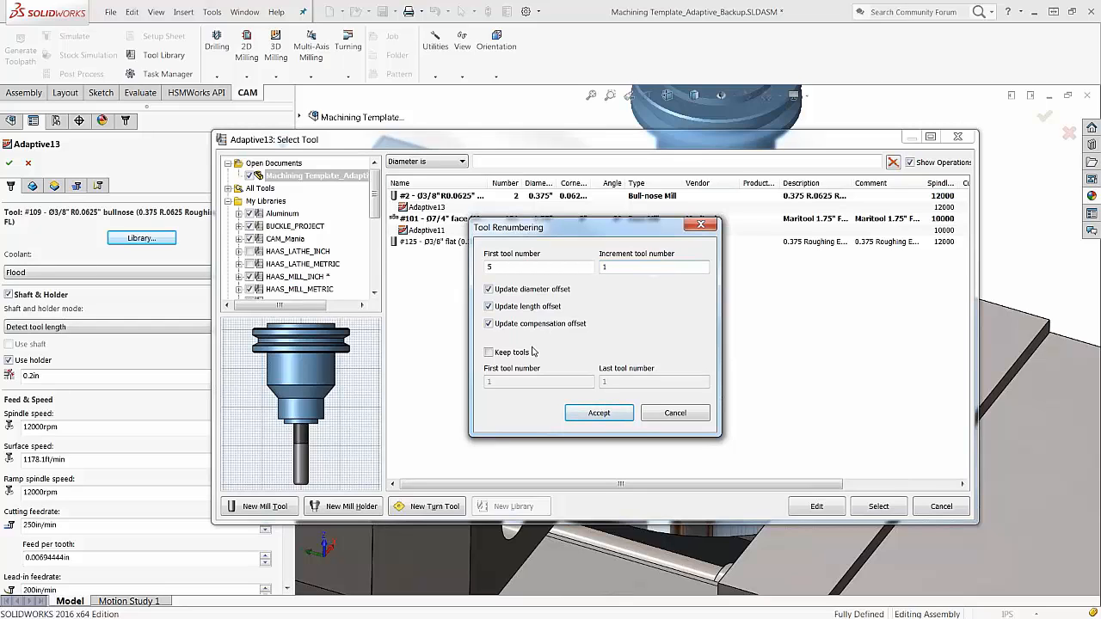
click(597, 414)
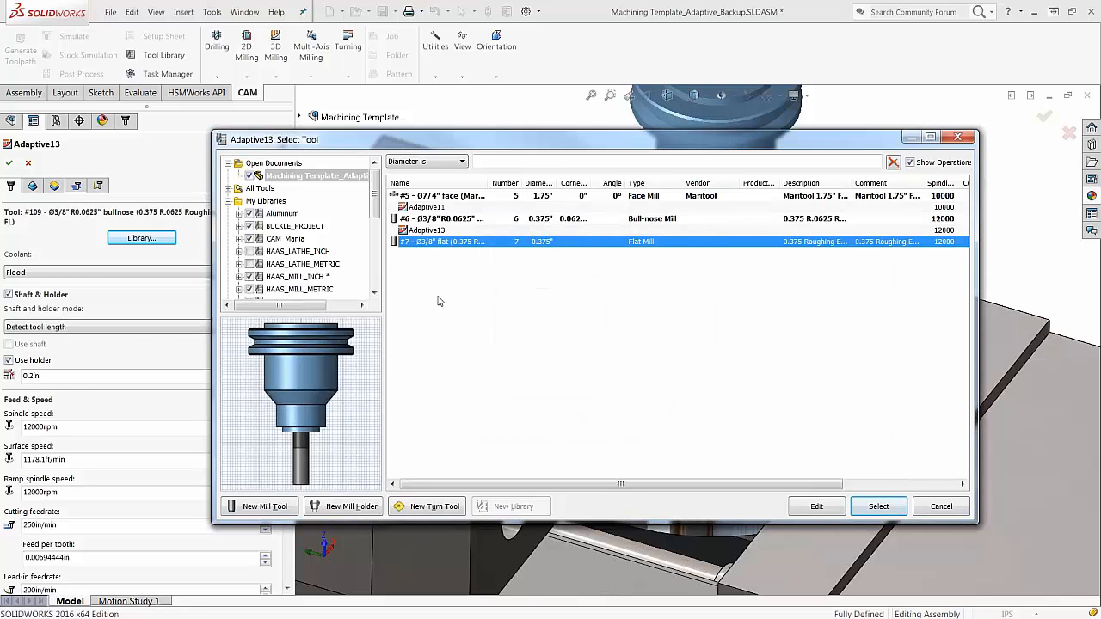
click(438, 299)
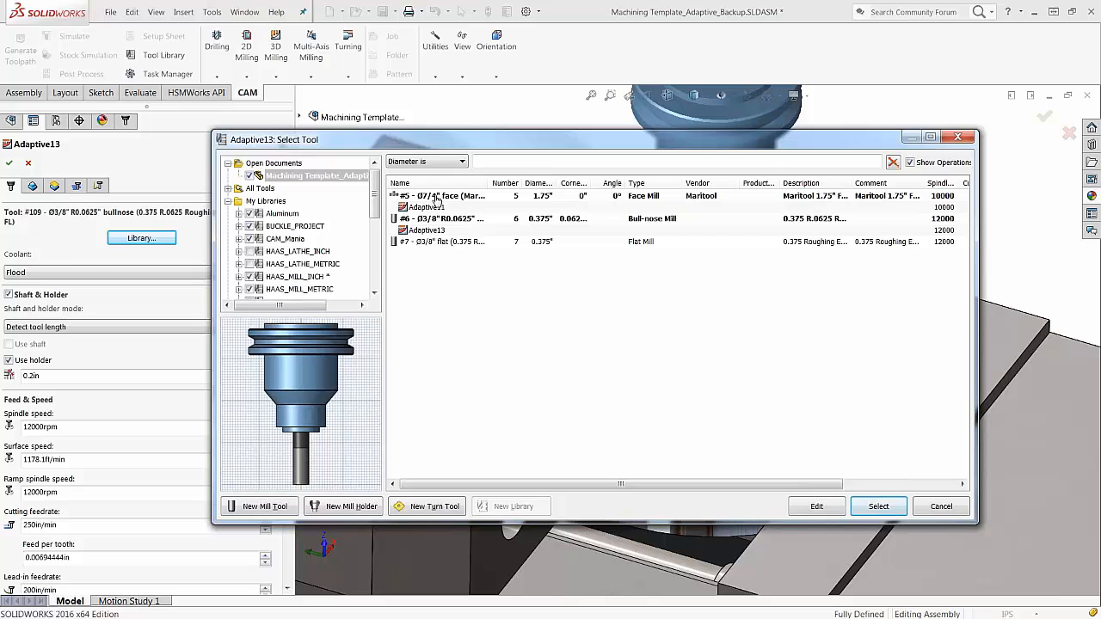
Renumber the document's tools with first tool number 1 and increment 0, and widen the tool name column.
right_click(498, 276)
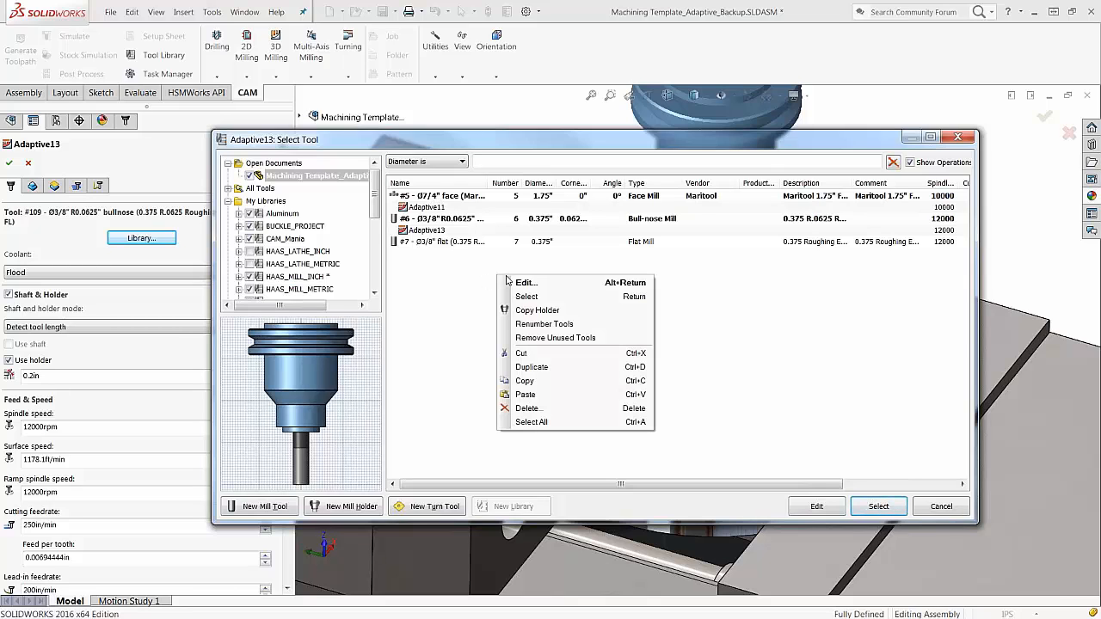
click(559, 325)
double_click(617, 270)
text(0)
drag(517, 234, 537, 267)
double_click(516, 299)
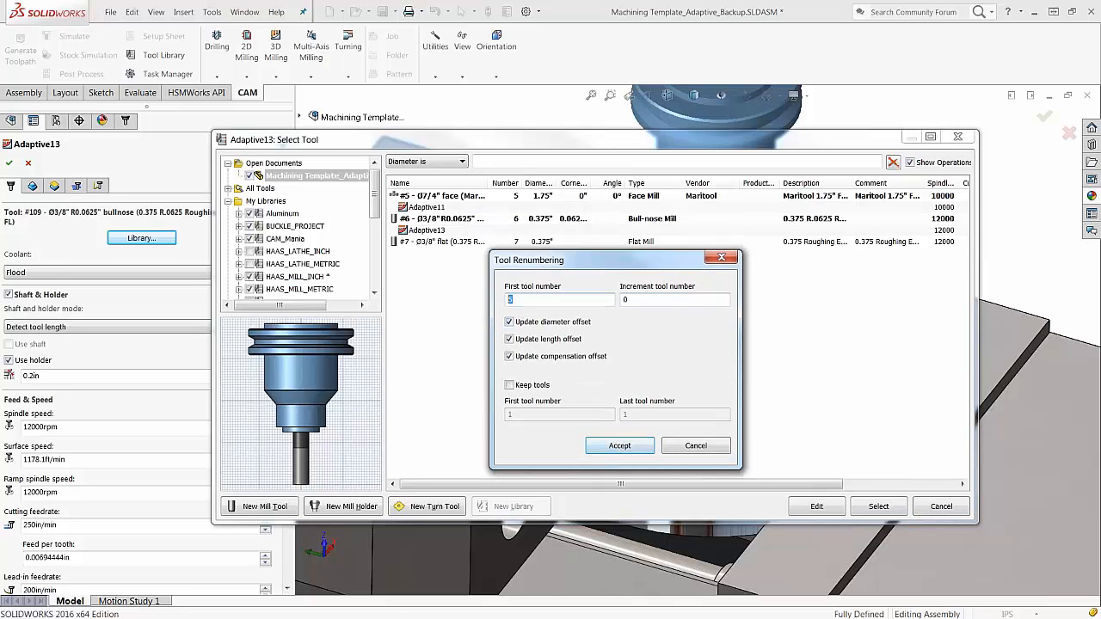
click(618, 445)
click(478, 305)
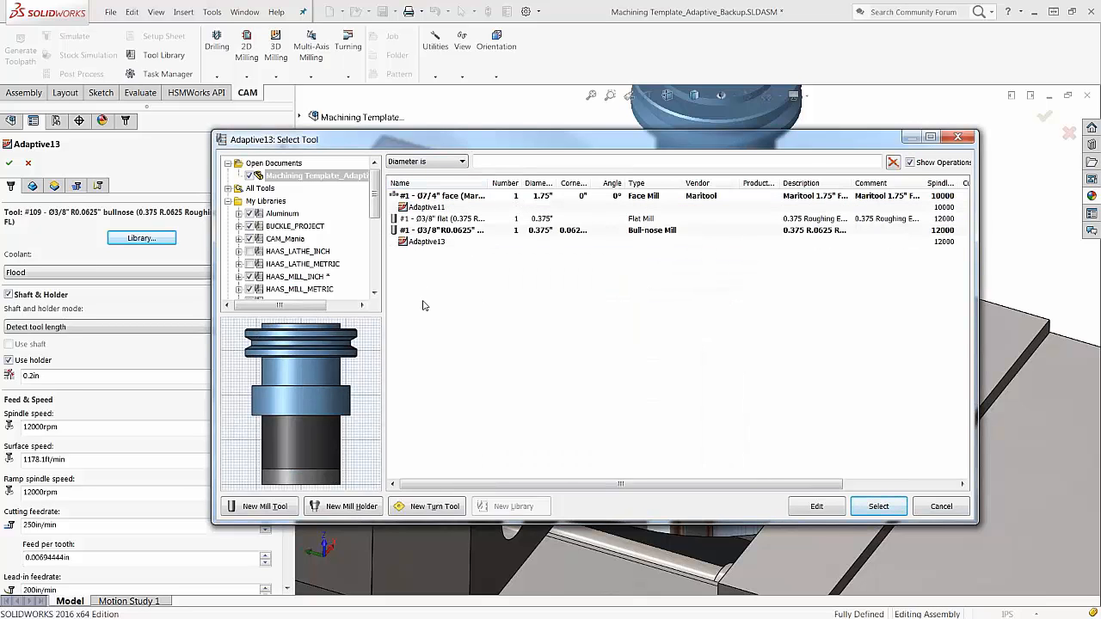
drag(488, 184, 569, 189)
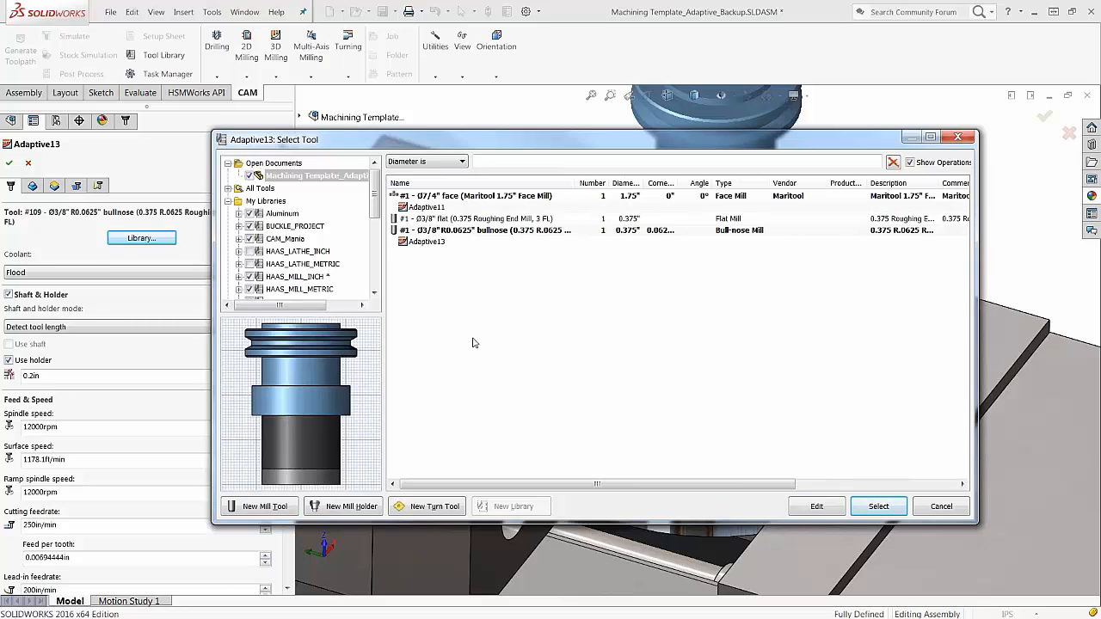
right_click(488, 294)
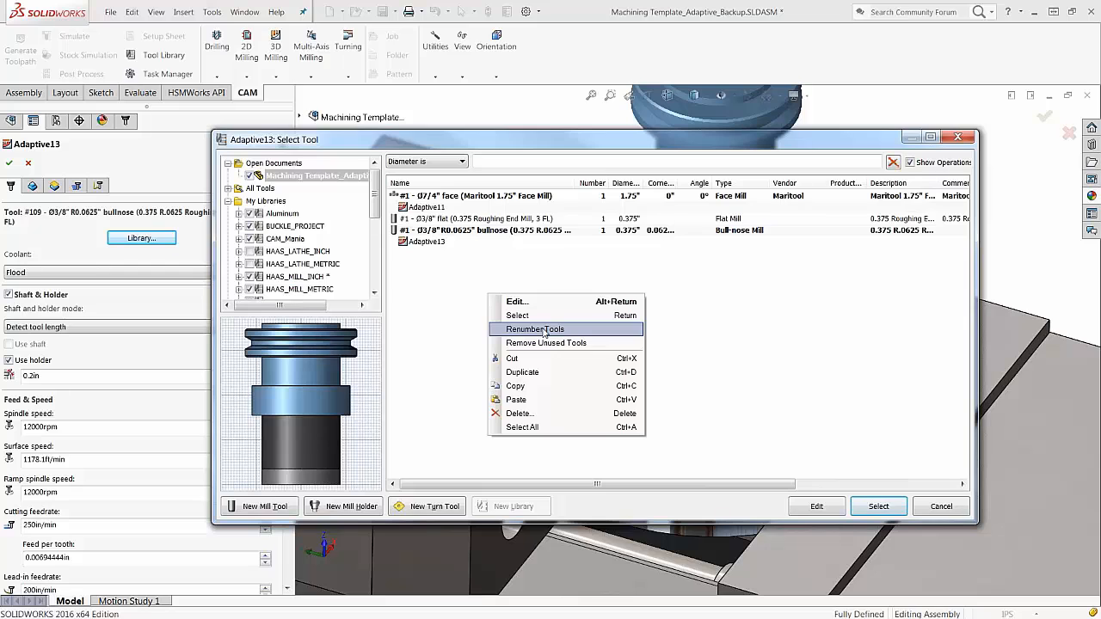
click(543, 331)
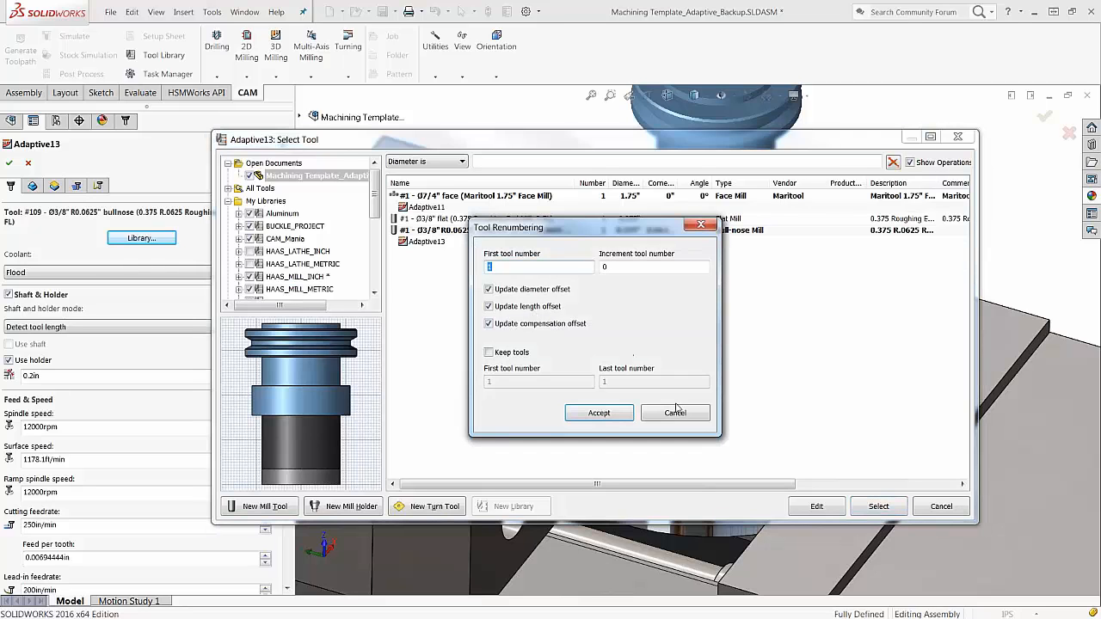
click(678, 412)
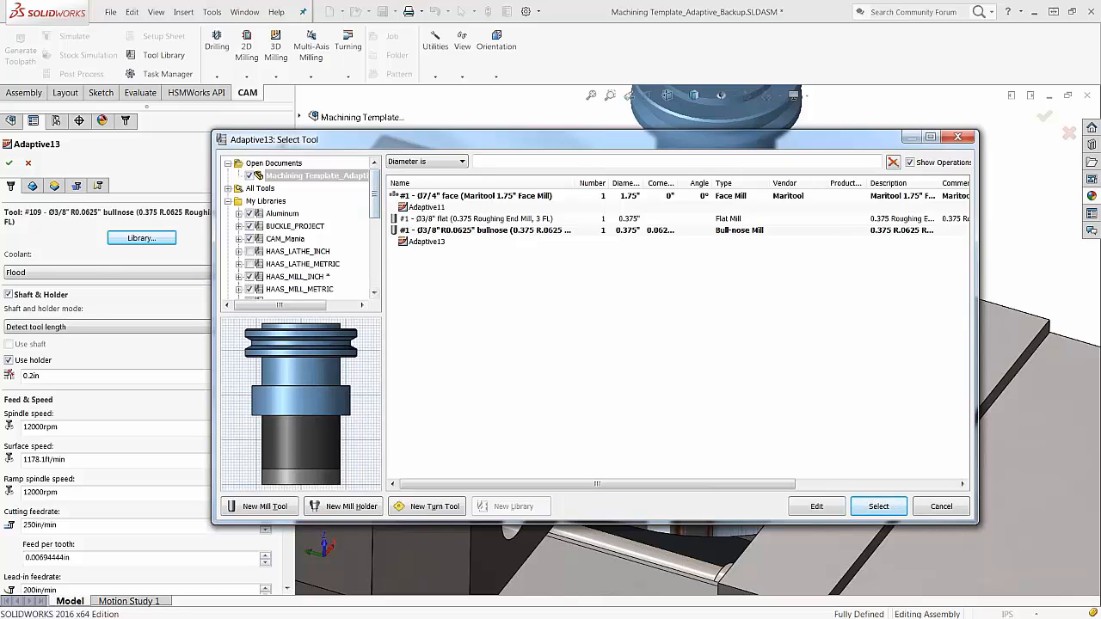
Close the tool selection and the Adaptive13 settings, acknowledging the tool-change notice.
click(941, 506)
click(616, 388)
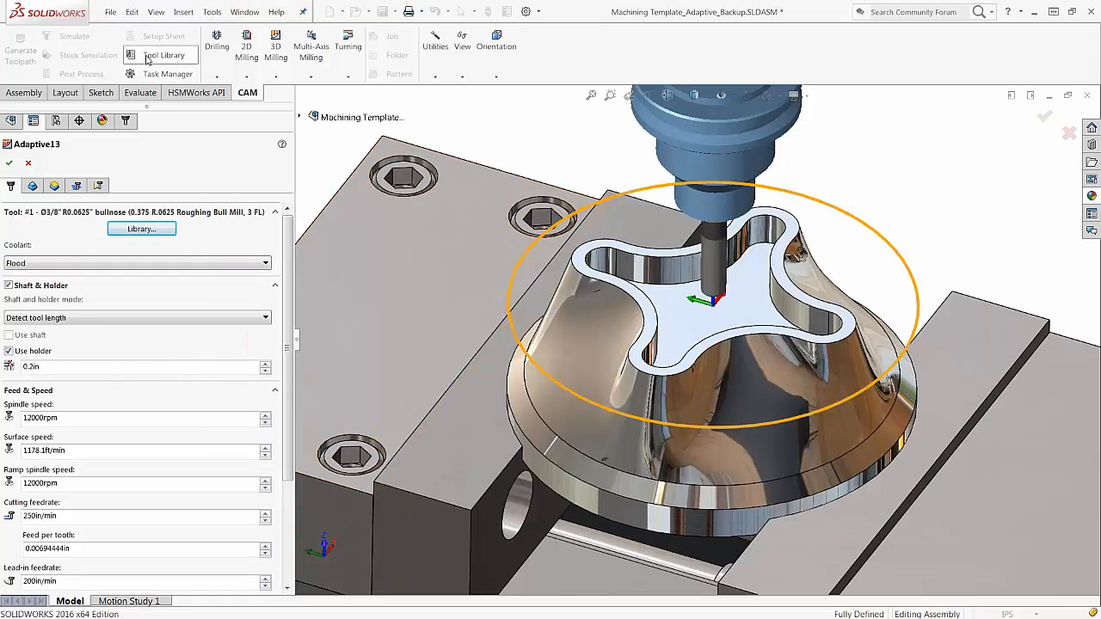
click(11, 162)
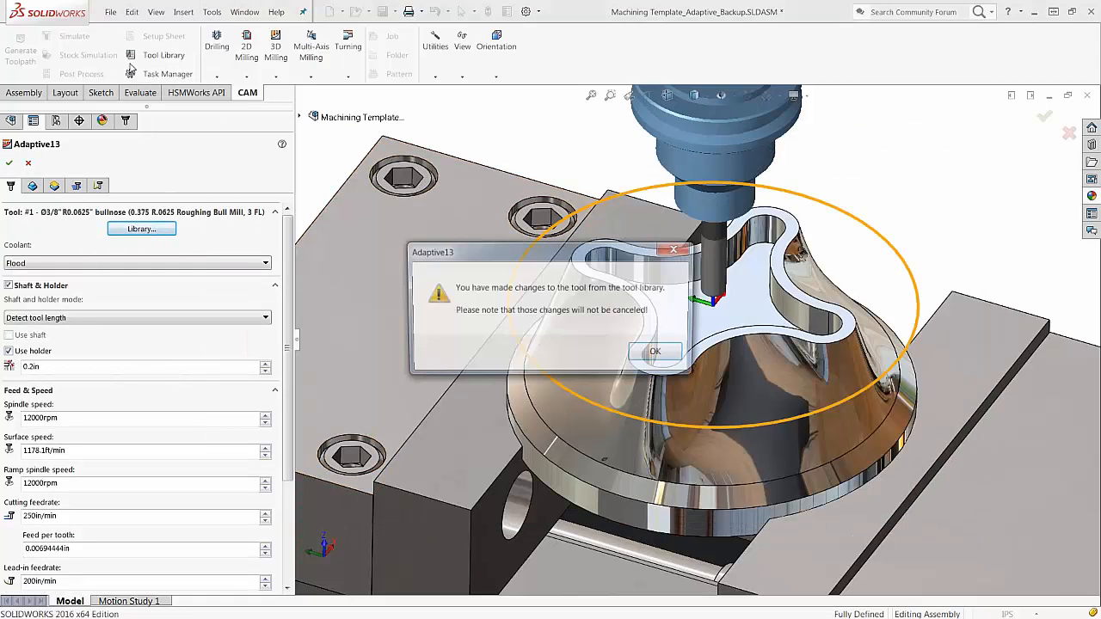
key(Return)
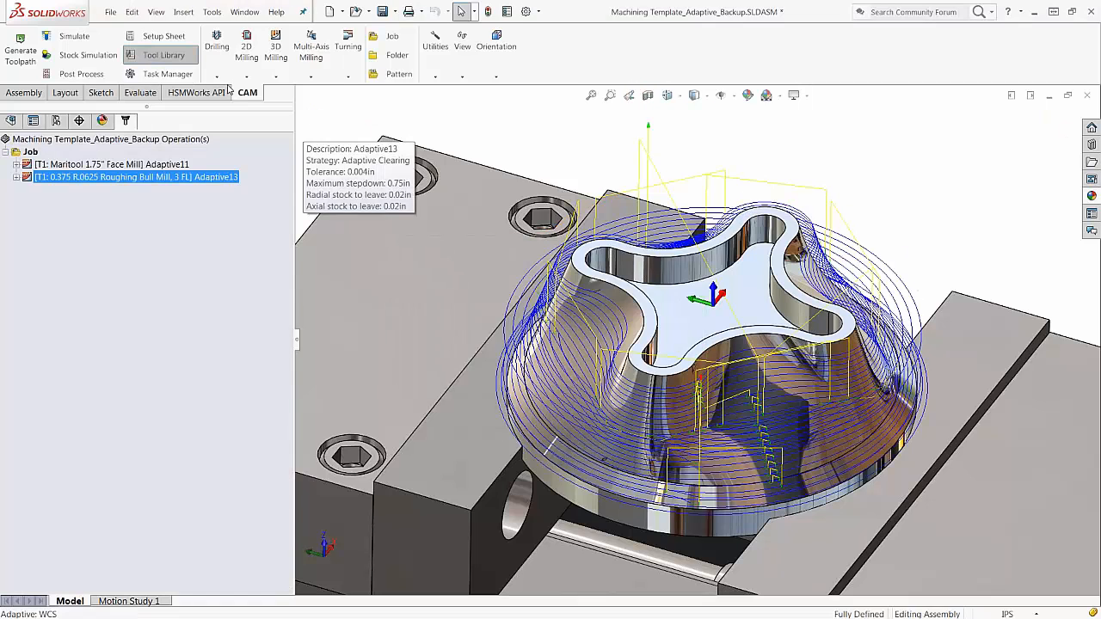
Look through the tools of the CAM_Mania library in the Tool Library, and close it without changes.
click(157, 54)
click(288, 238)
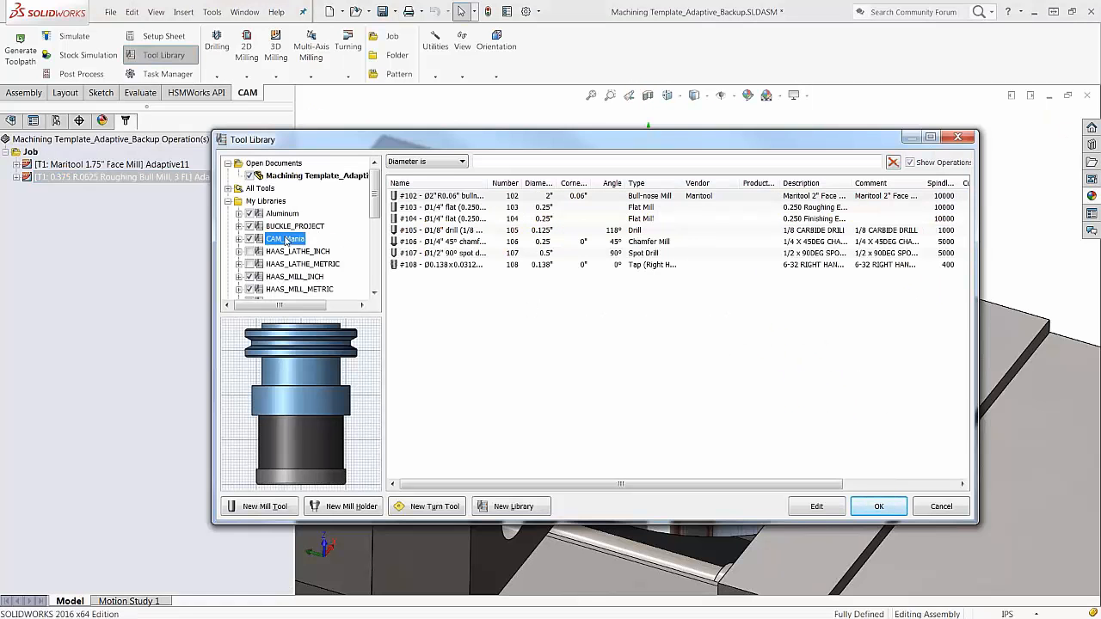
click(484, 344)
right_click(485, 344)
key(Escape)
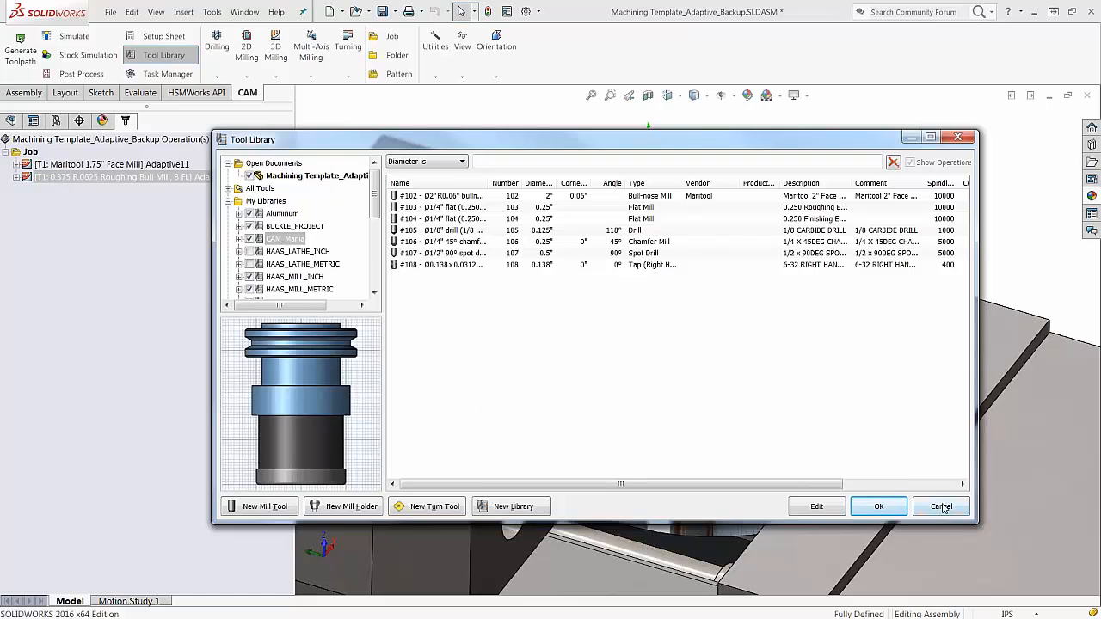
click(941, 506)
Open the Adaptive13 operation for editing and examine its height planes around the part.
right_click(78, 178)
click(105, 182)
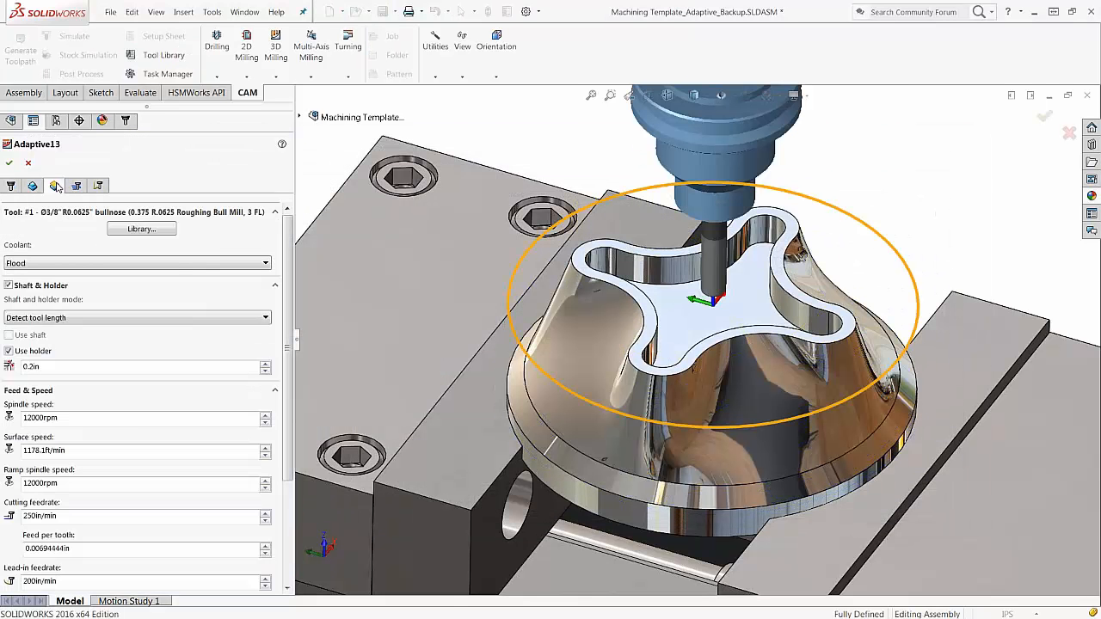
click(54, 186)
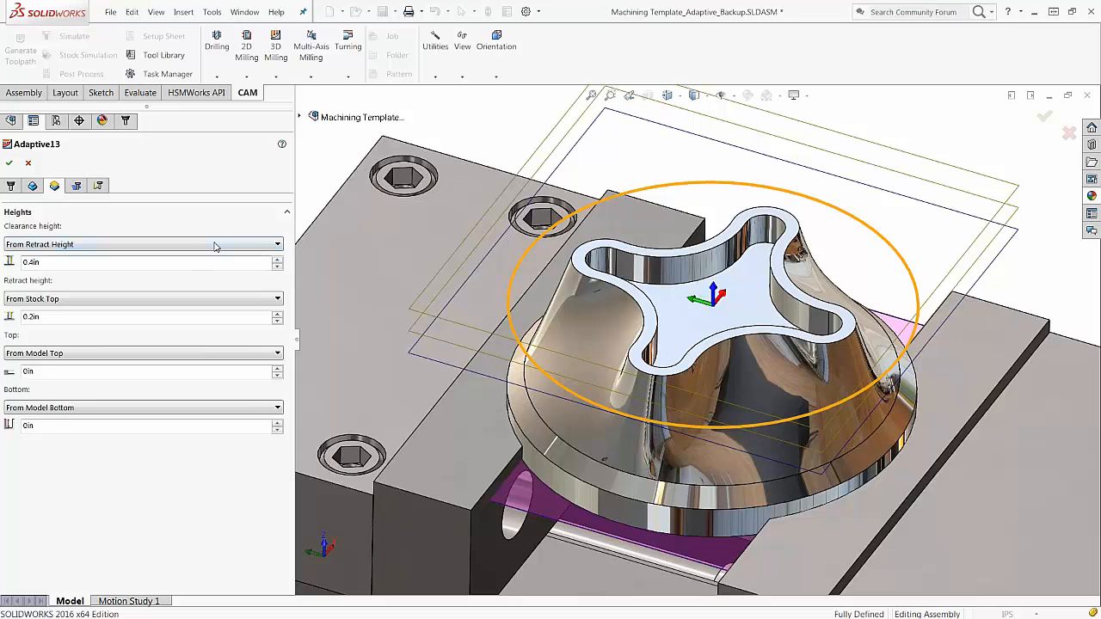
middle_drag(616, 175, 508, 216)
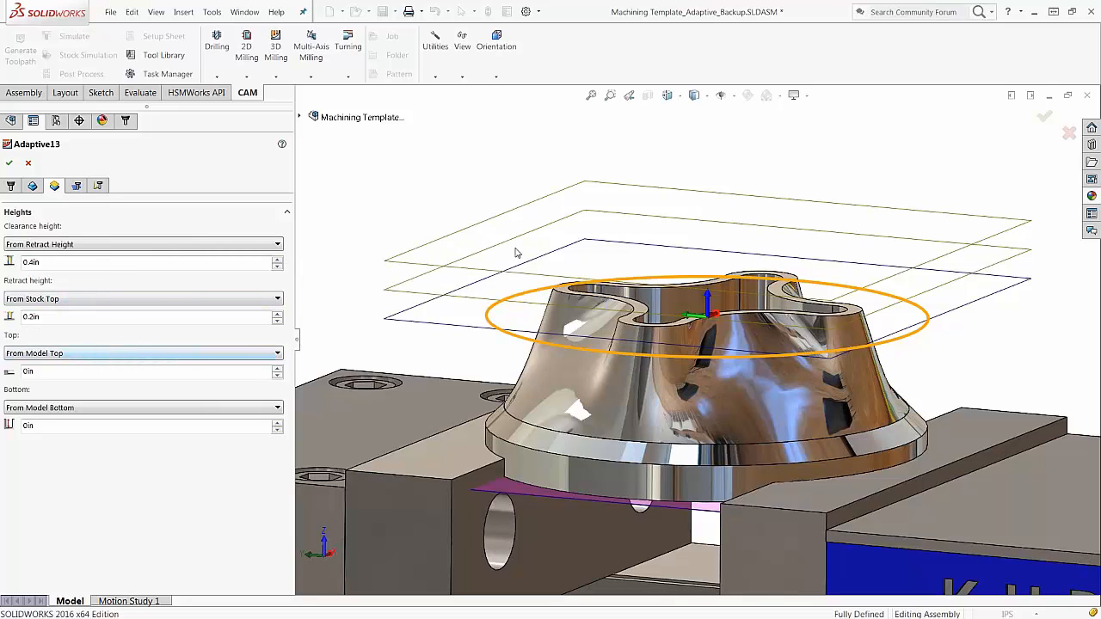
middle_drag(467, 186, 489, 207)
middle_drag(533, 252, 513, 213)
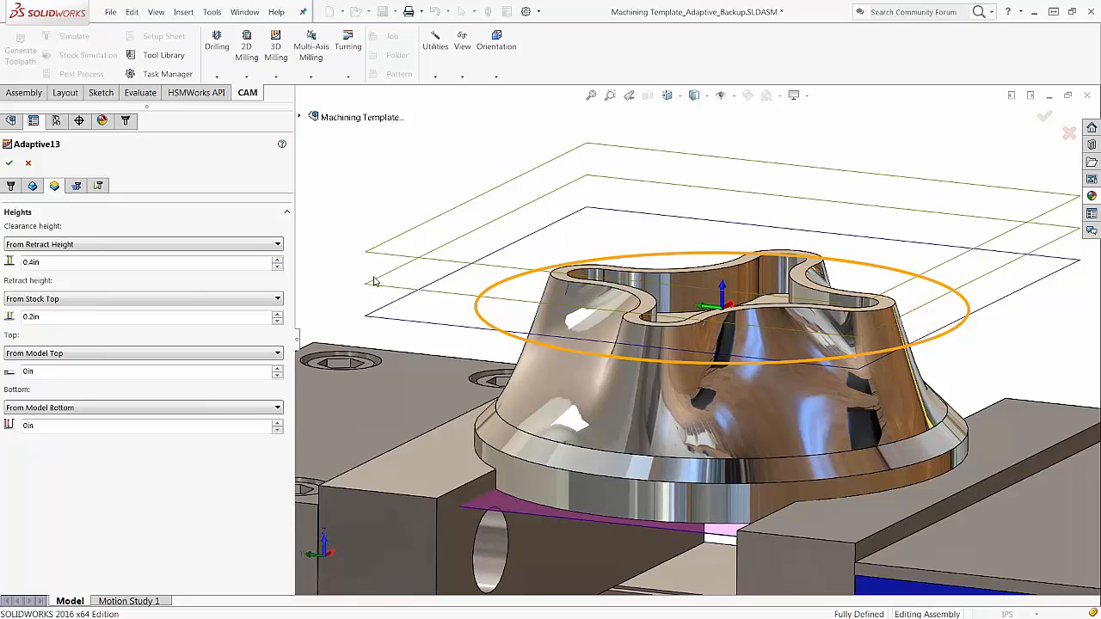
middle_drag(702, 256, 698, 330)
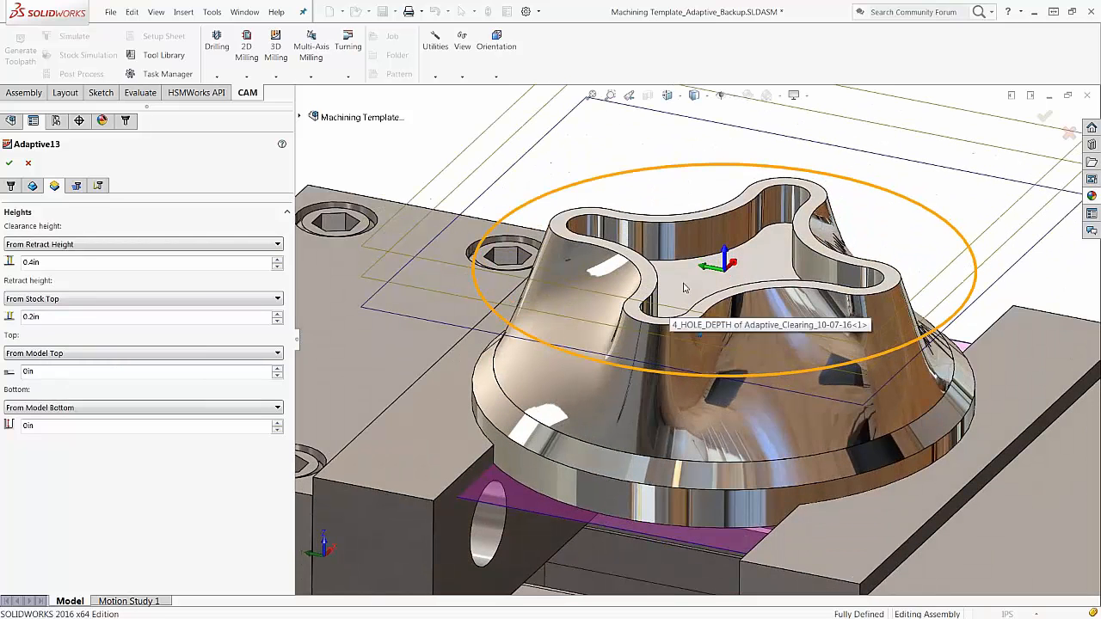
click(118, 409)
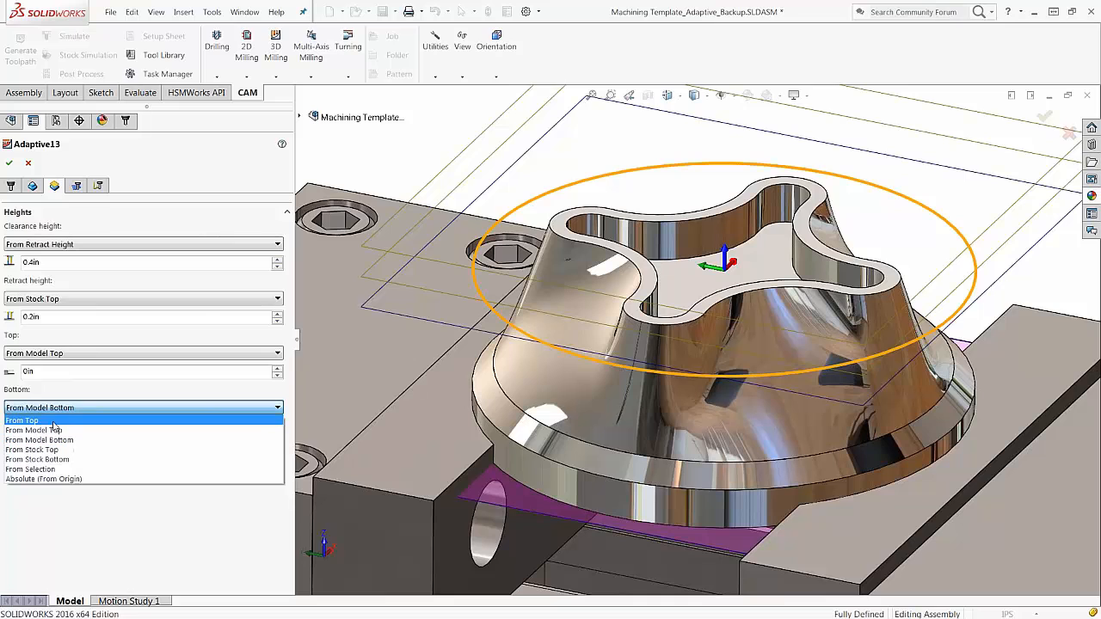
click(43, 410)
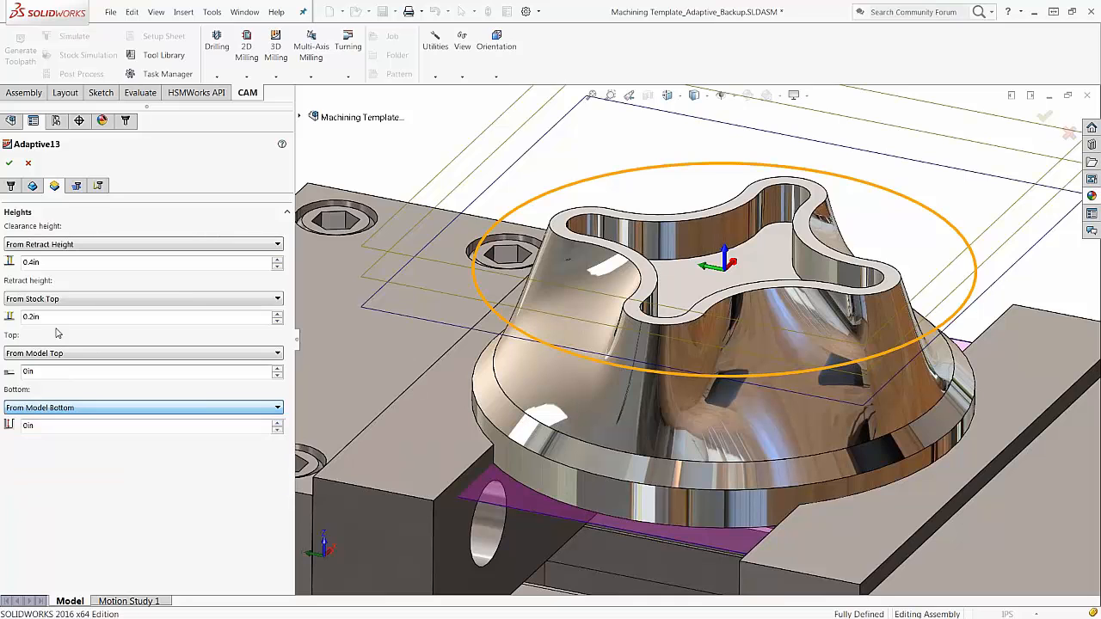
click(56, 246)
click(55, 248)
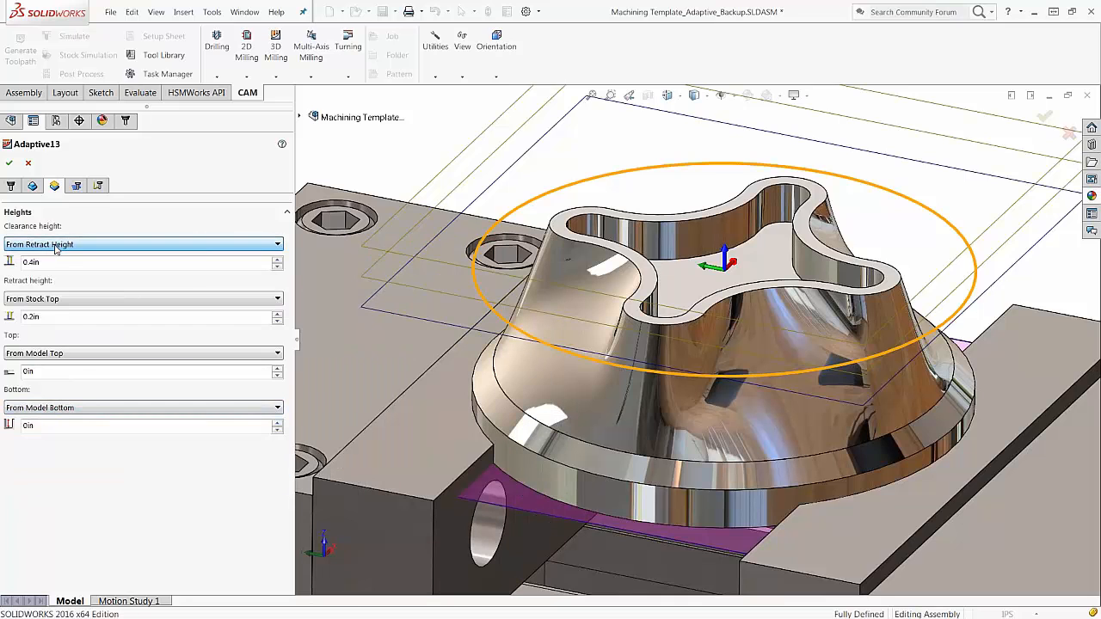
Set the bottom height reference to From Selection and pick the curved edge of the central pocket's floor.
click(64, 409)
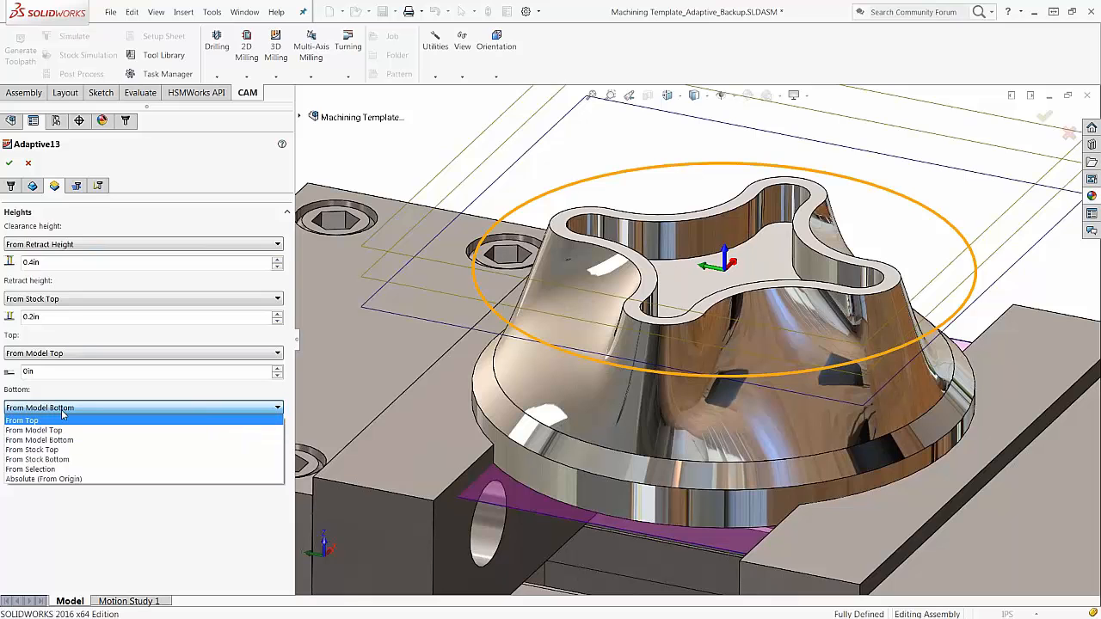
mouse_move(61, 410)
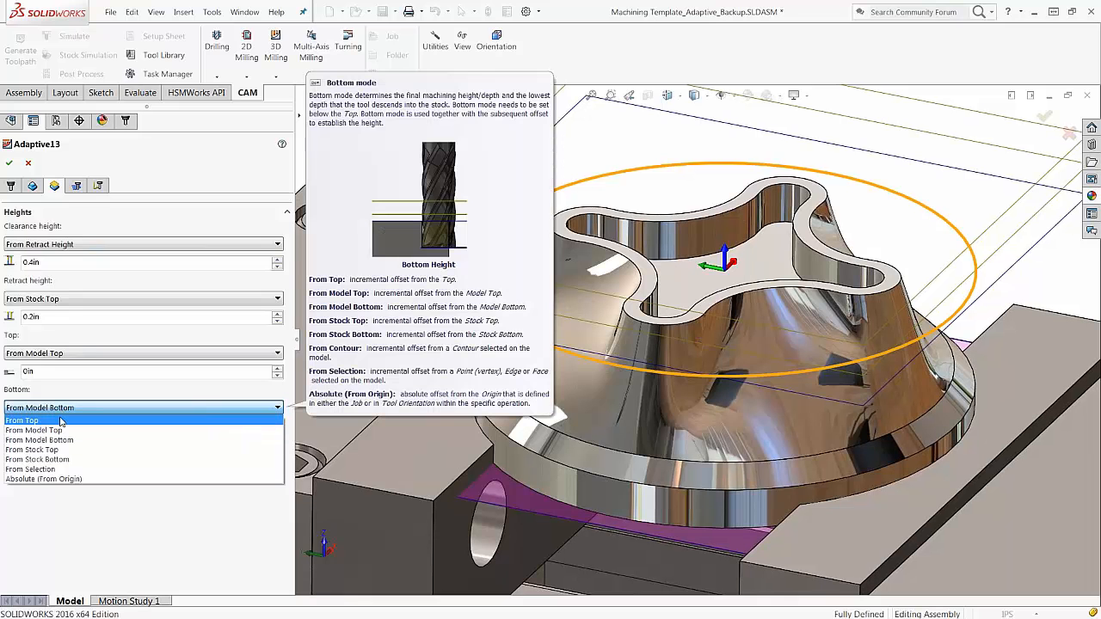
click(44, 471)
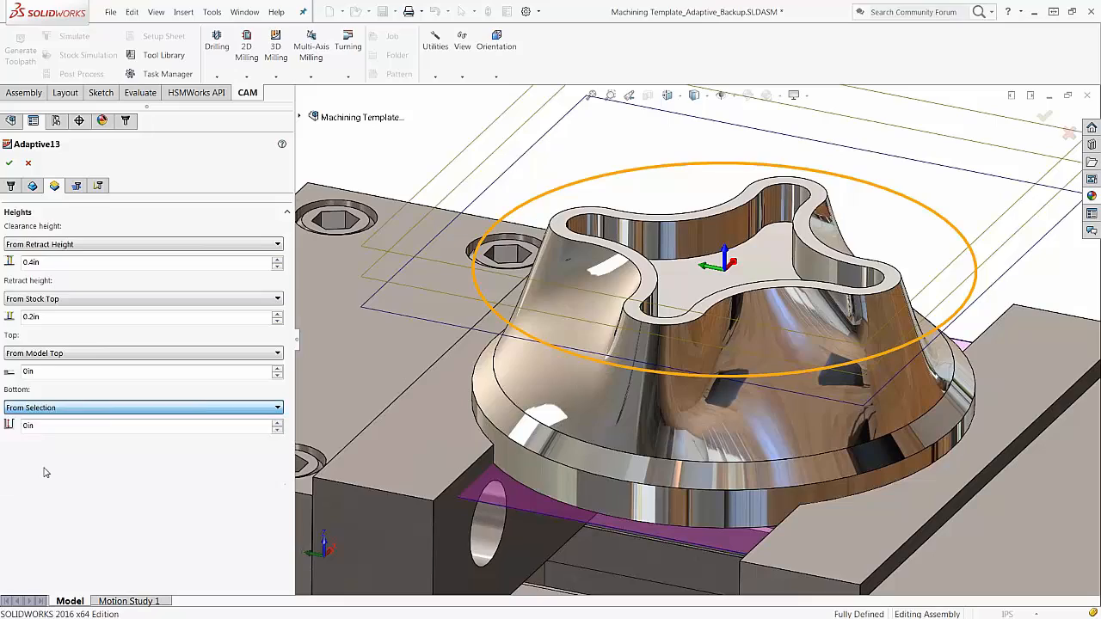
scroll(701, 245, down, 5)
scroll(701, 246, down, 4)
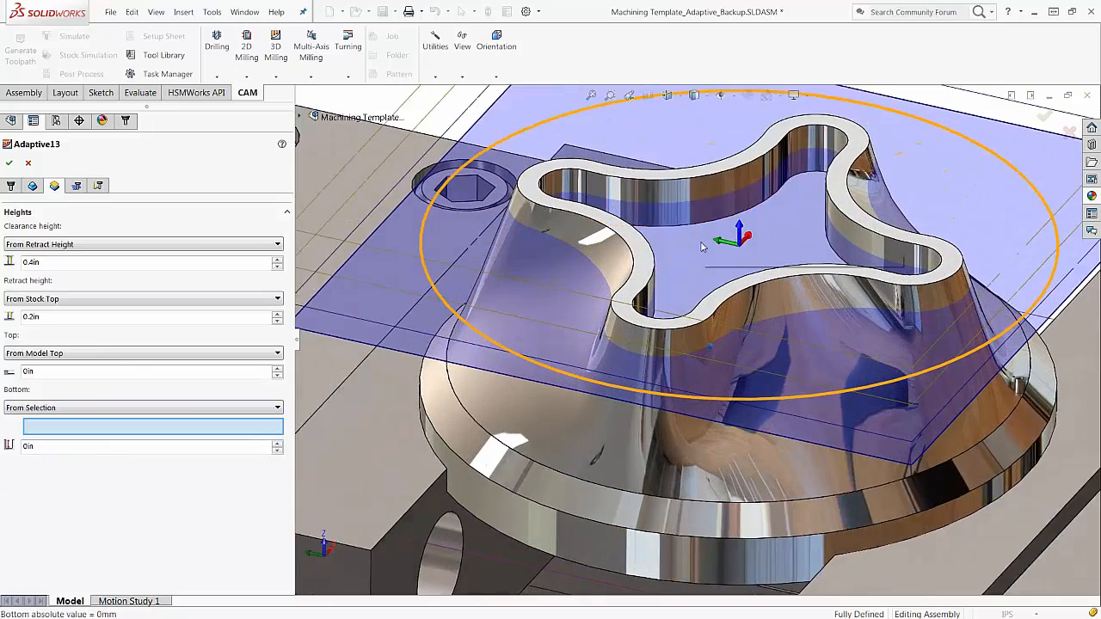
click(710, 218)
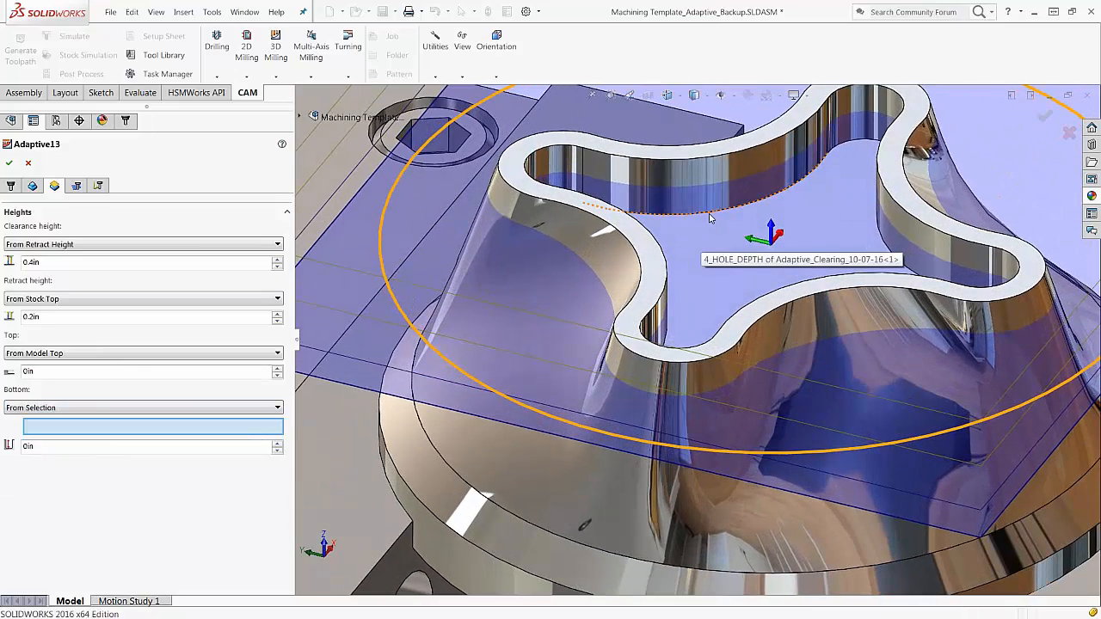
middle_drag(710, 218, 677, 246)
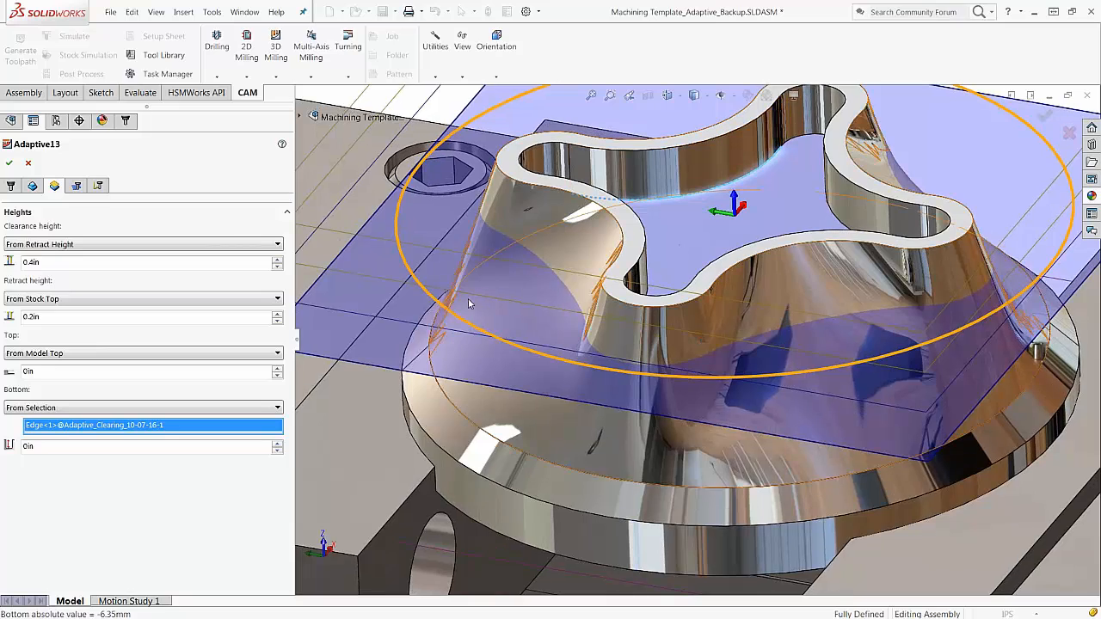
middle_drag(631, 200, 630, 188)
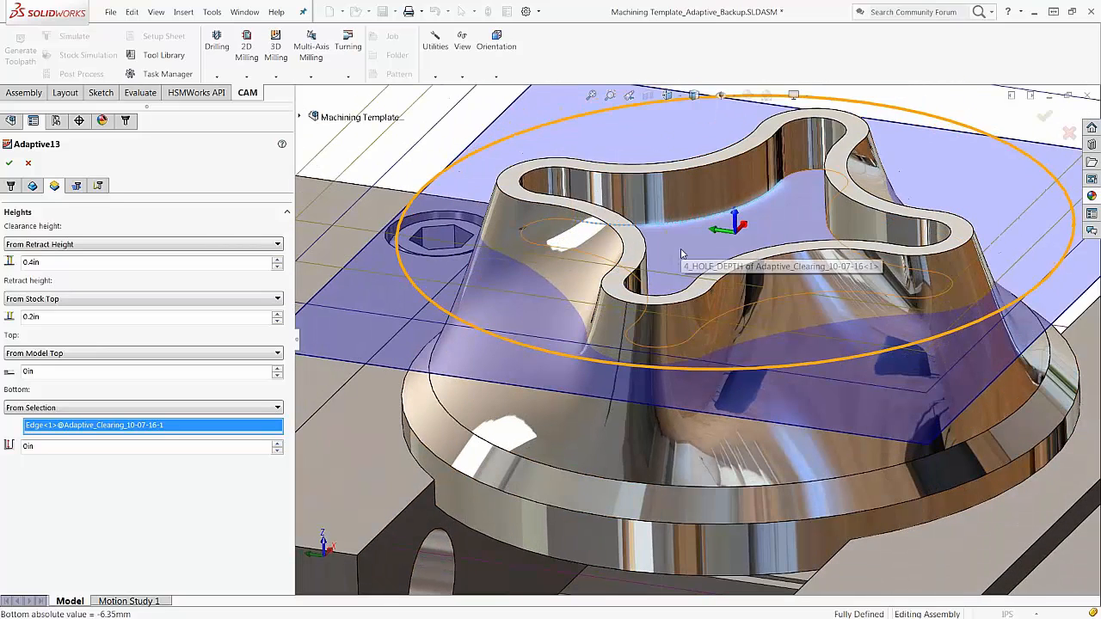
scroll(681, 254, up, 2)
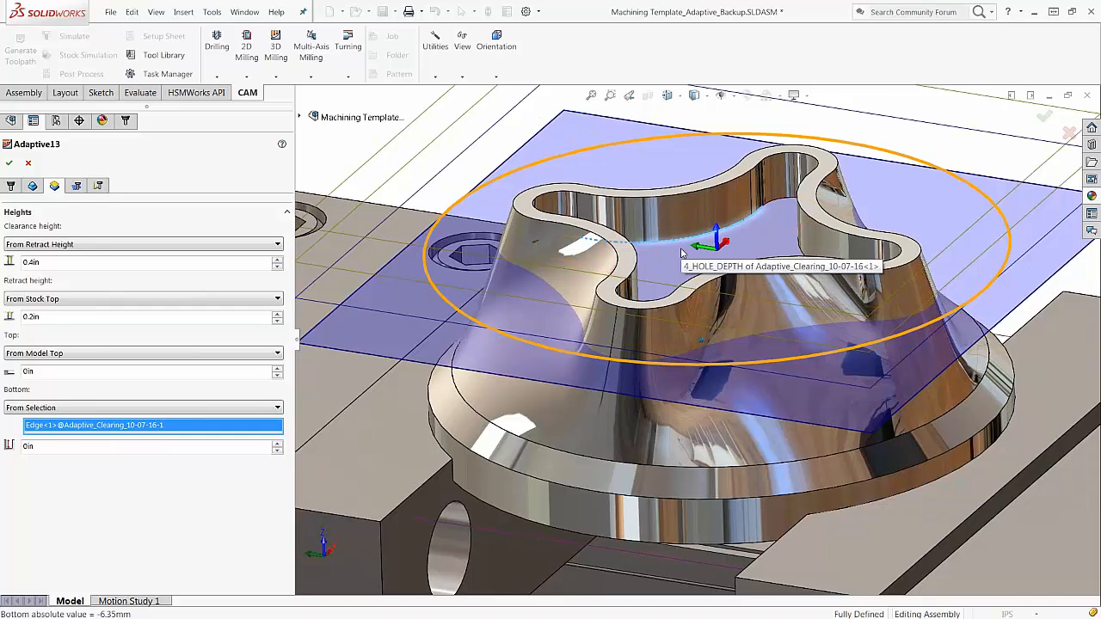
scroll(682, 254, up, 2)
scroll(681, 252, up, 2)
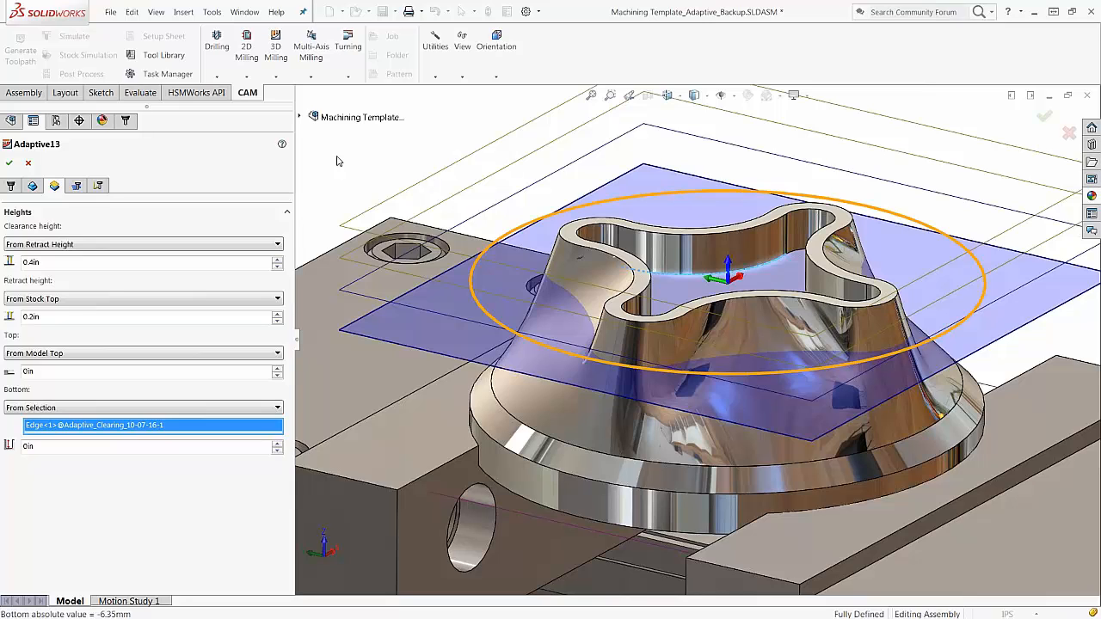
Review the top height's reference options, keeping From Model Top, and look through the linking and ramping settings.
click(22, 350)
click(70, 357)
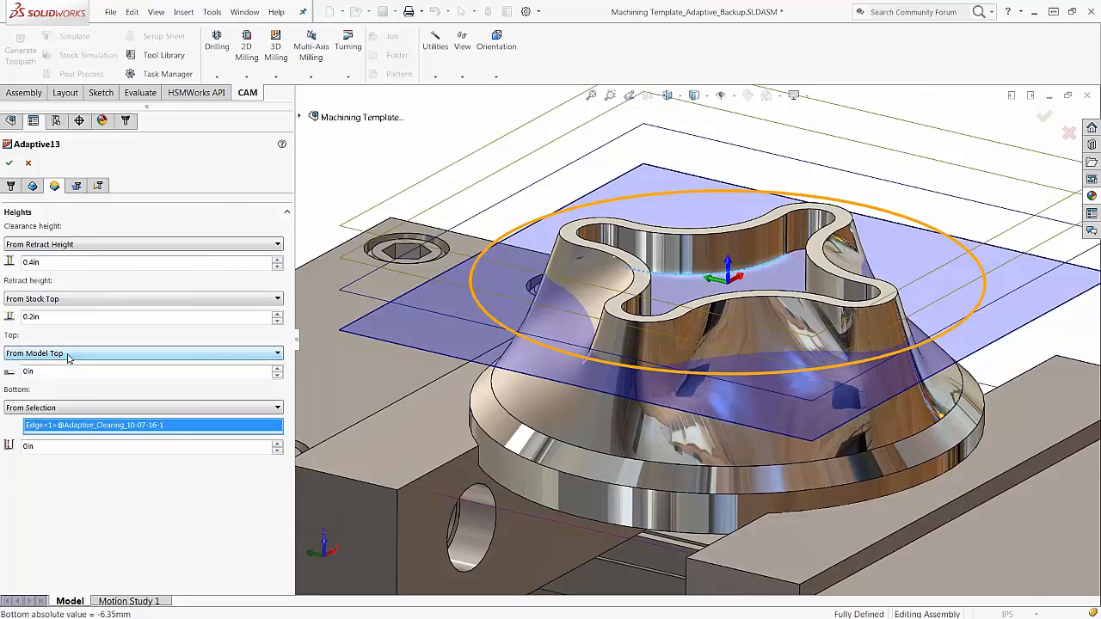
mouse_move(182, 357)
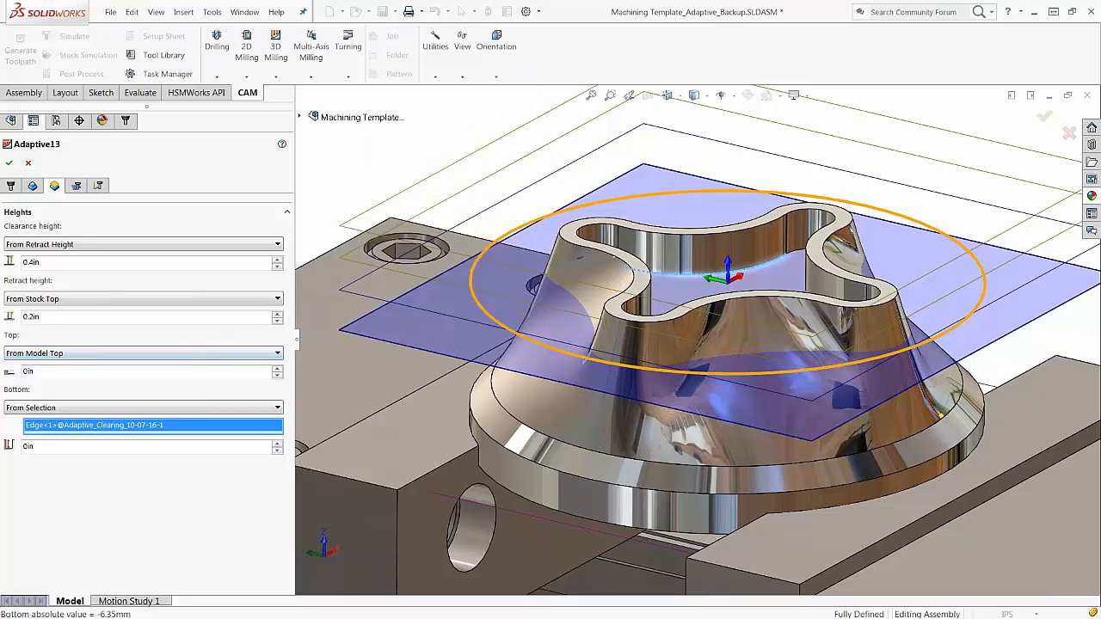
scroll(689, 258, down, 5)
scroll(689, 258, down, 1)
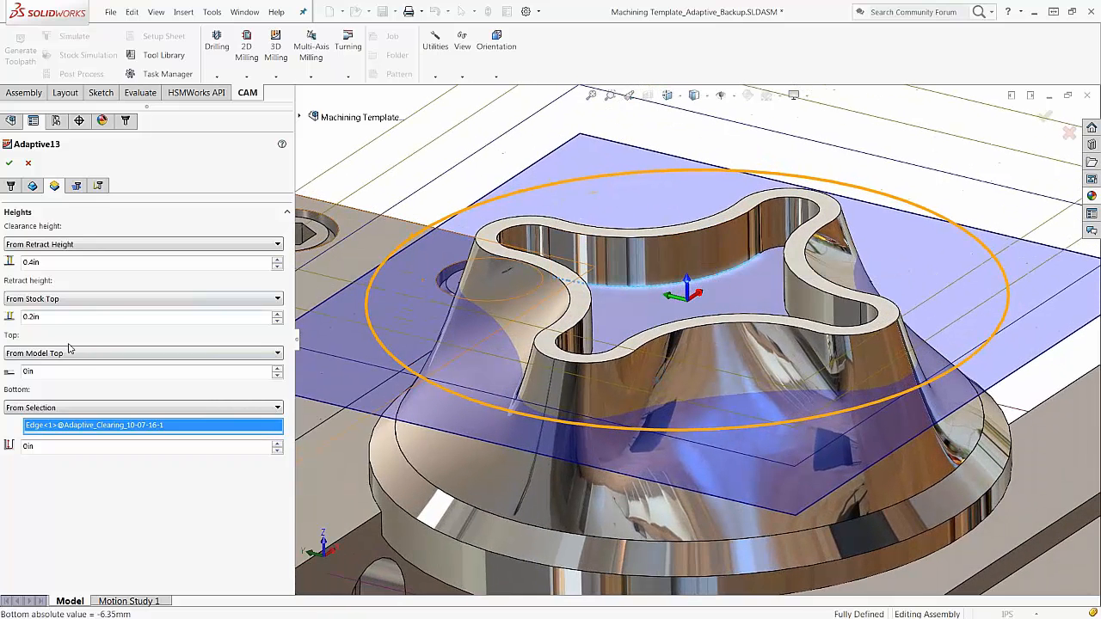
click(65, 353)
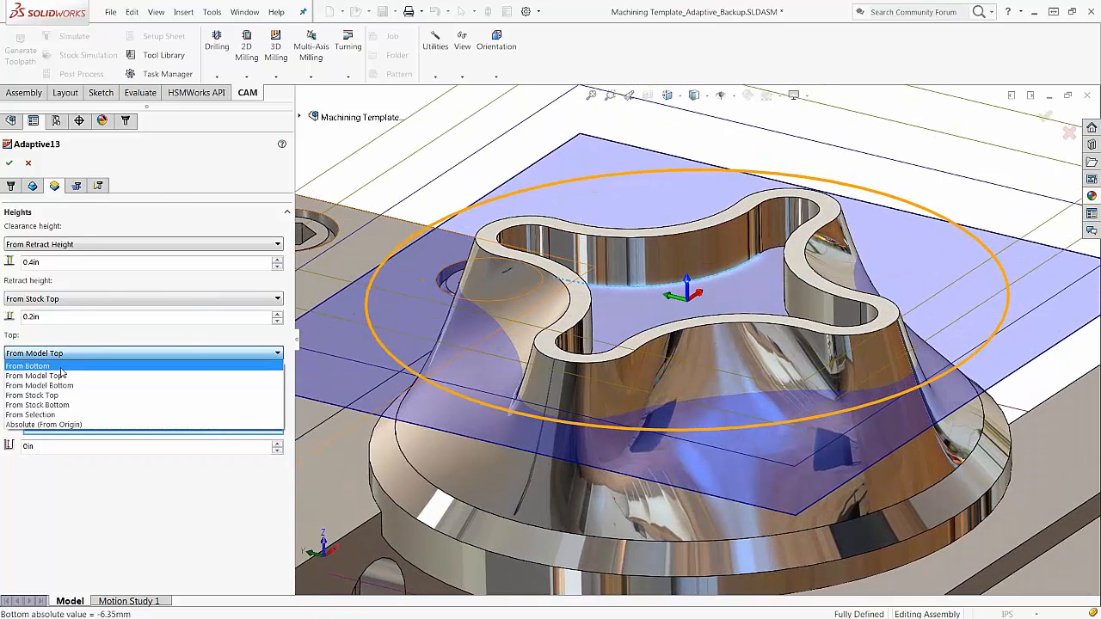
click(35, 376)
click(98, 189)
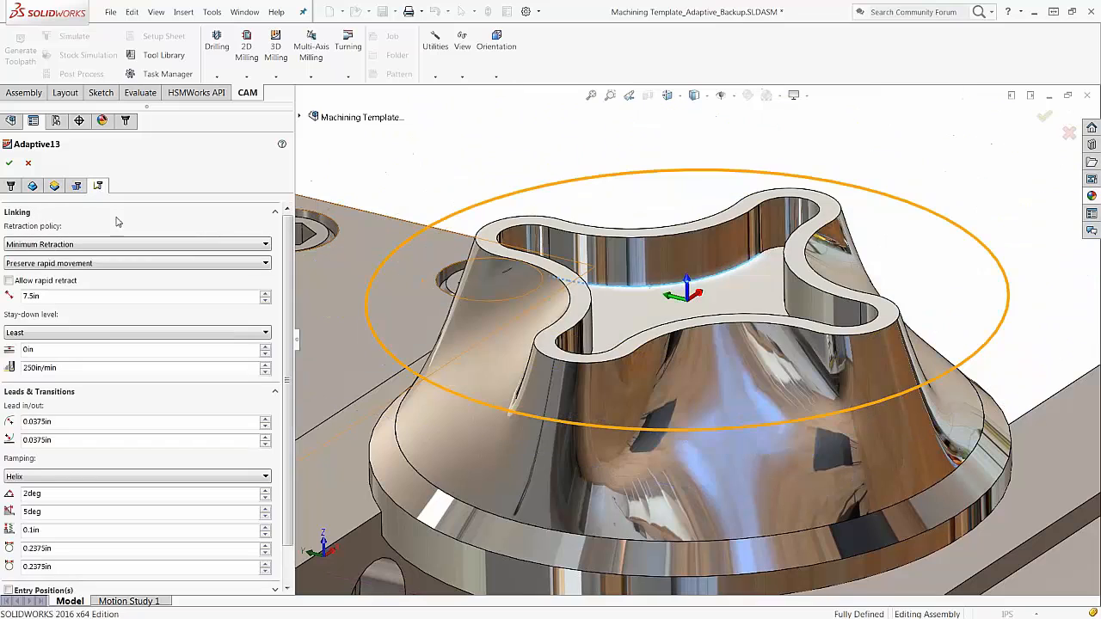
scroll(149, 516, down, 2)
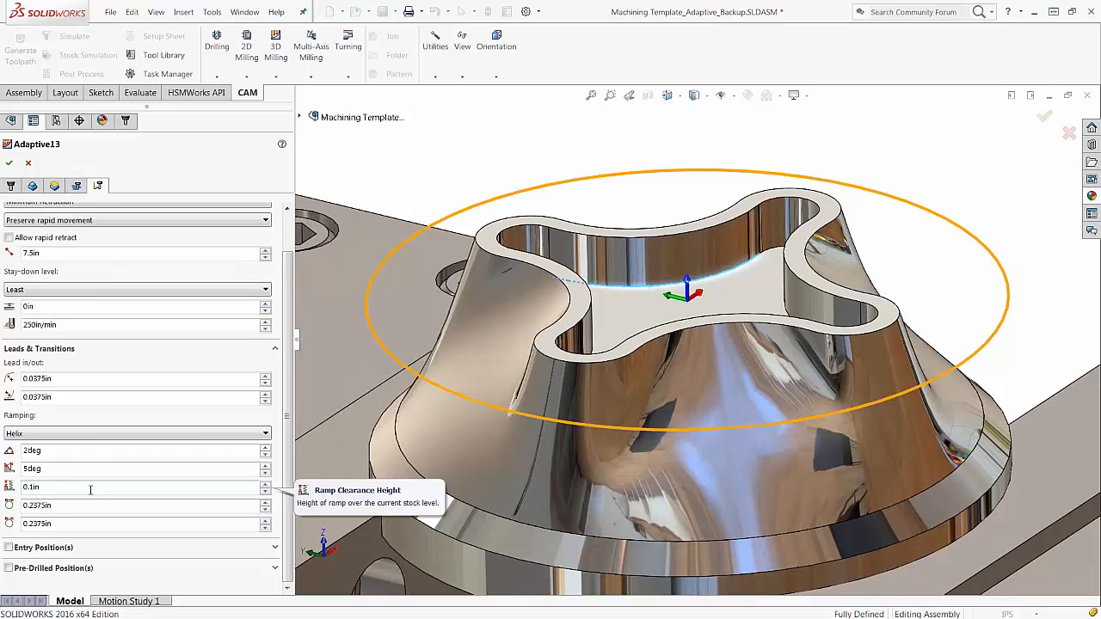
Check the height planes around the part, and accept the Adaptive13 settings to regenerate its toolpath.
click(54, 186)
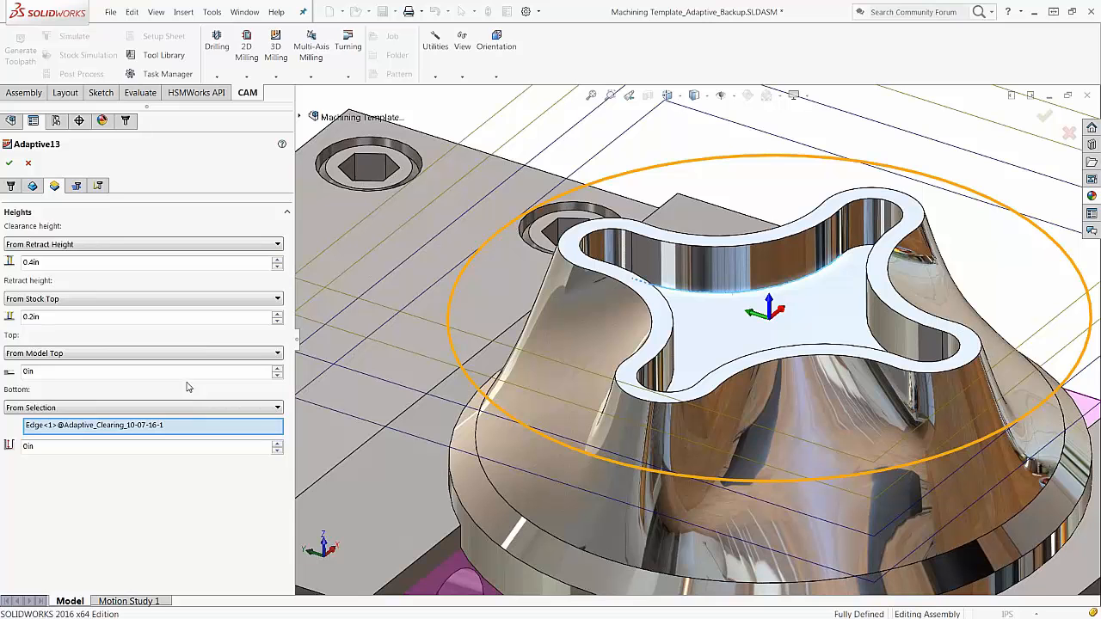
scroll(493, 177, up, 3)
middle_drag(493, 176, 684, 289)
scroll(683, 291, down, 6)
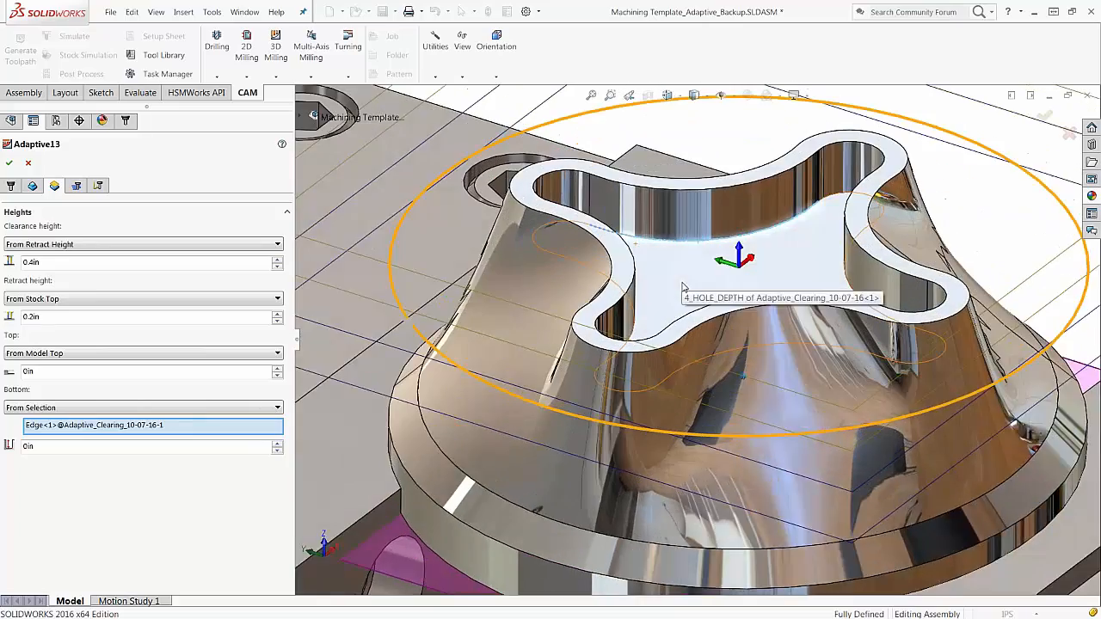
scroll(682, 291, up, 4)
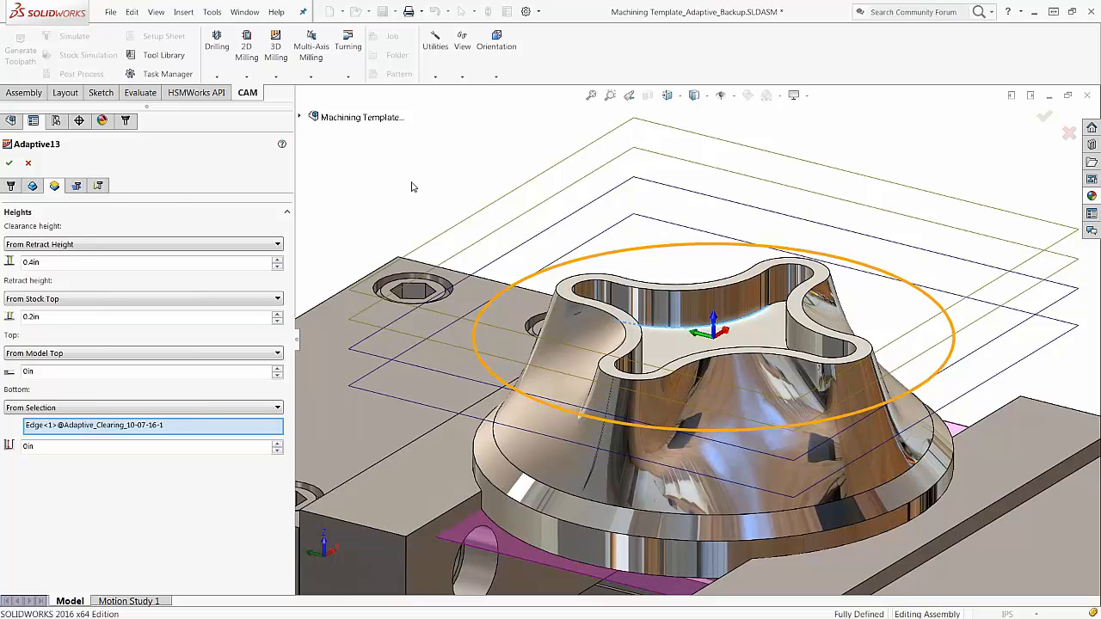
click(8, 163)
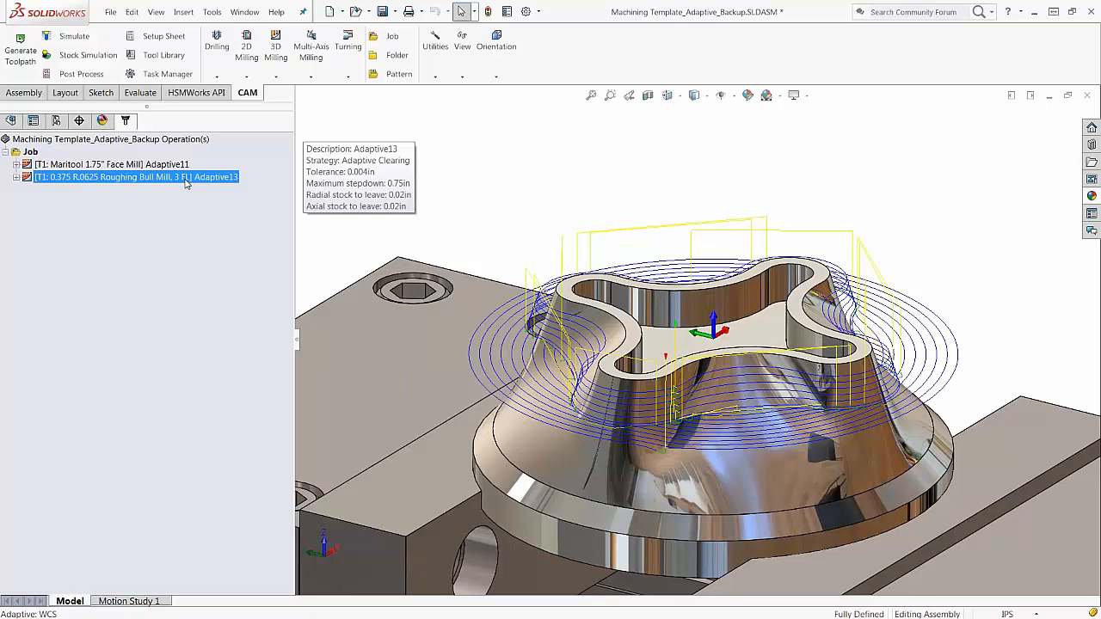
middle_drag(418, 206, 487, 206)
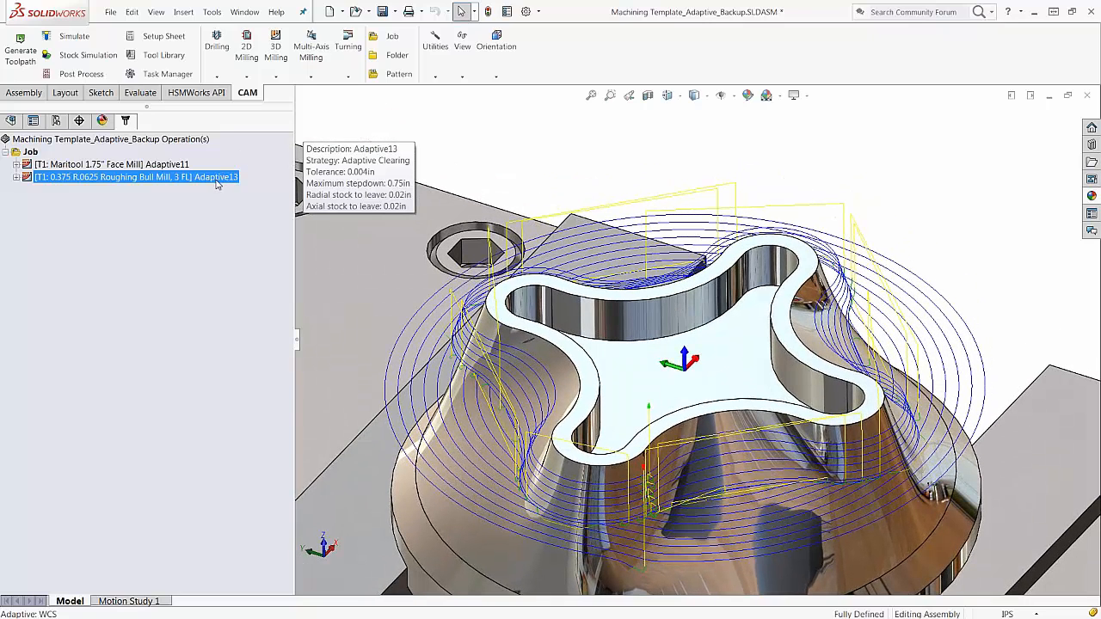
Reopen Adaptive13 for editing, enable Machine cavities in its adaptive clearing settings, and accept the change.
click(124, 193)
click(112, 178)
right_click(112, 180)
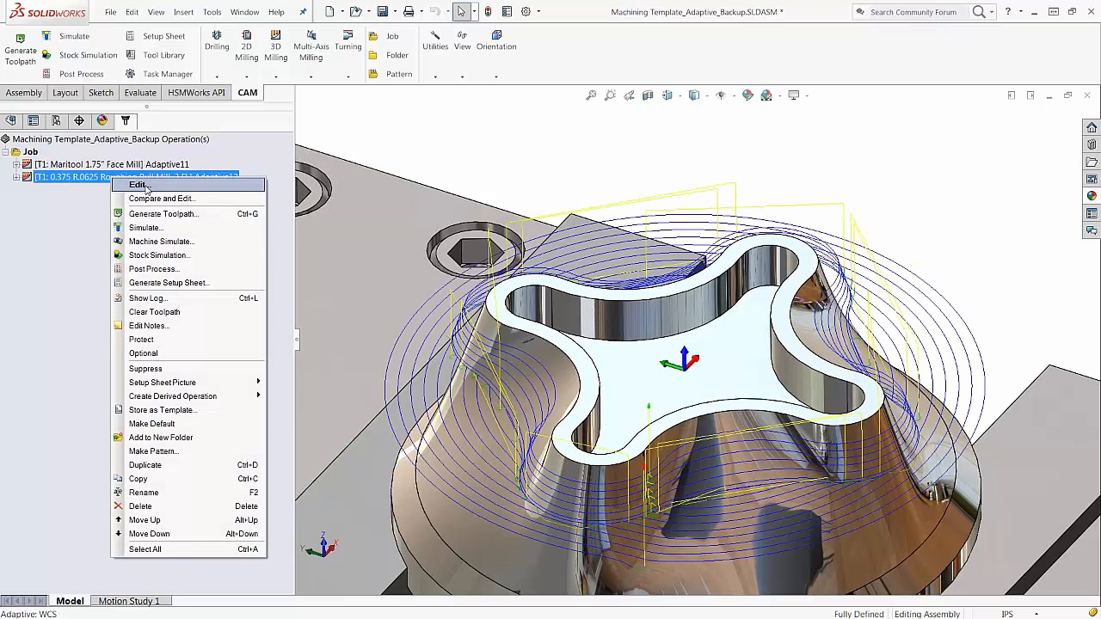
click(146, 186)
click(54, 186)
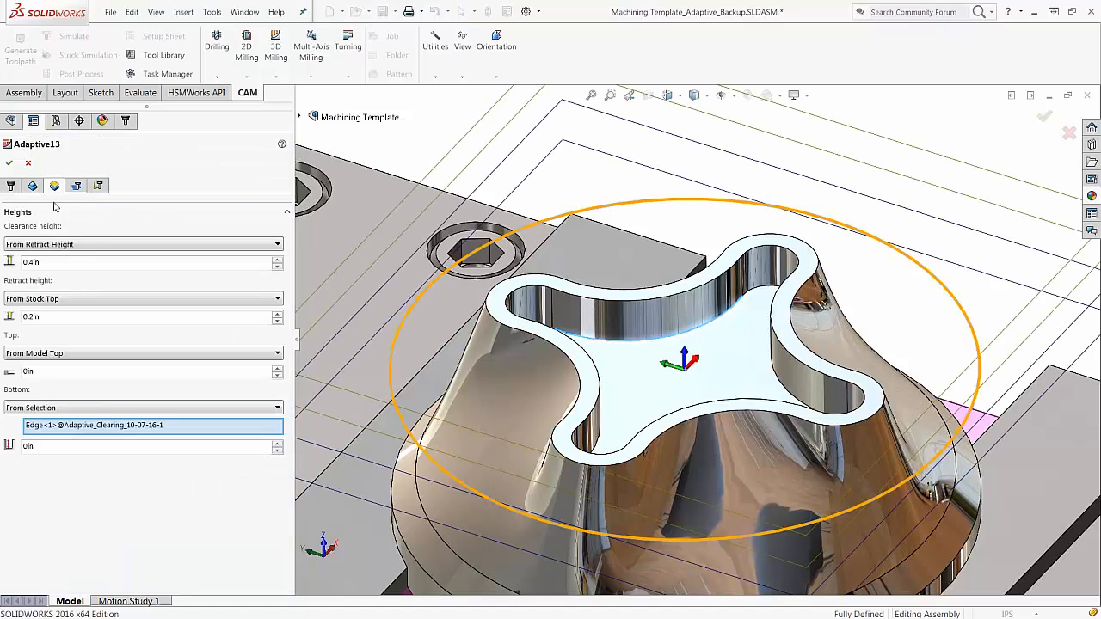
click(75, 186)
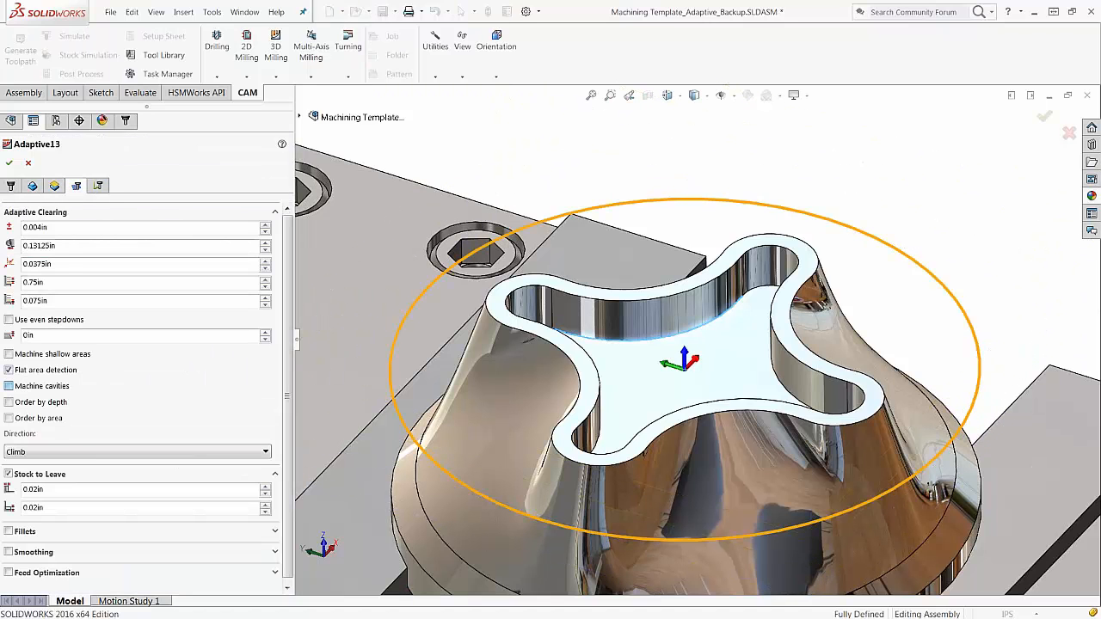
click(9, 386)
click(9, 162)
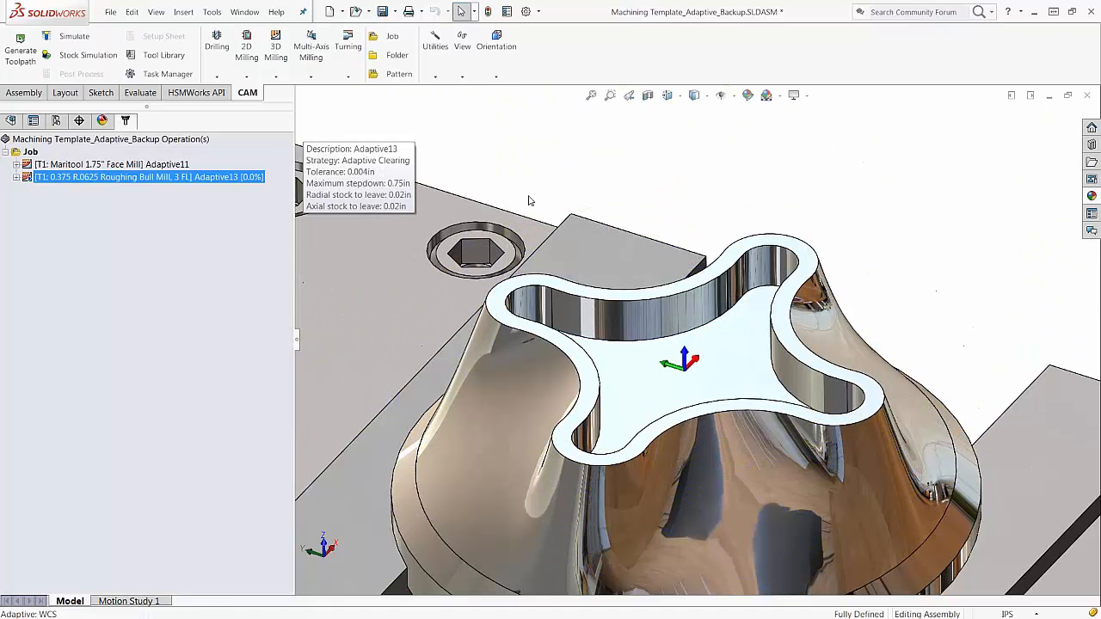
Examine the regenerated Adaptive13 toolpath inside the central pocket and around the outside of the part.
scroll(695, 212, down, 5)
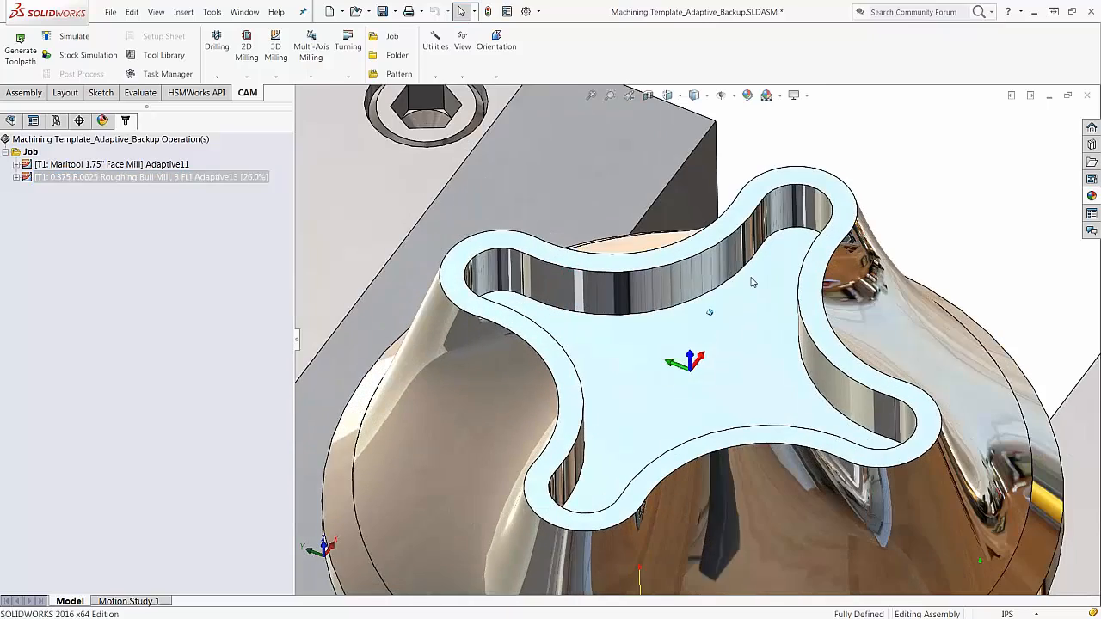
scroll(752, 287, down, 5)
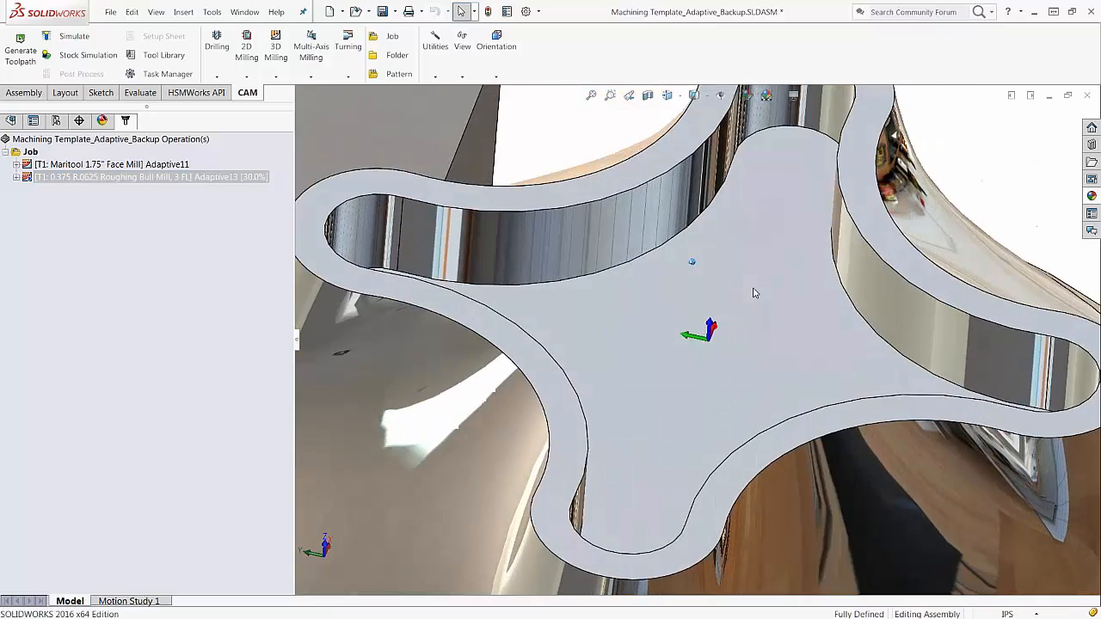
scroll(753, 293, down, 2)
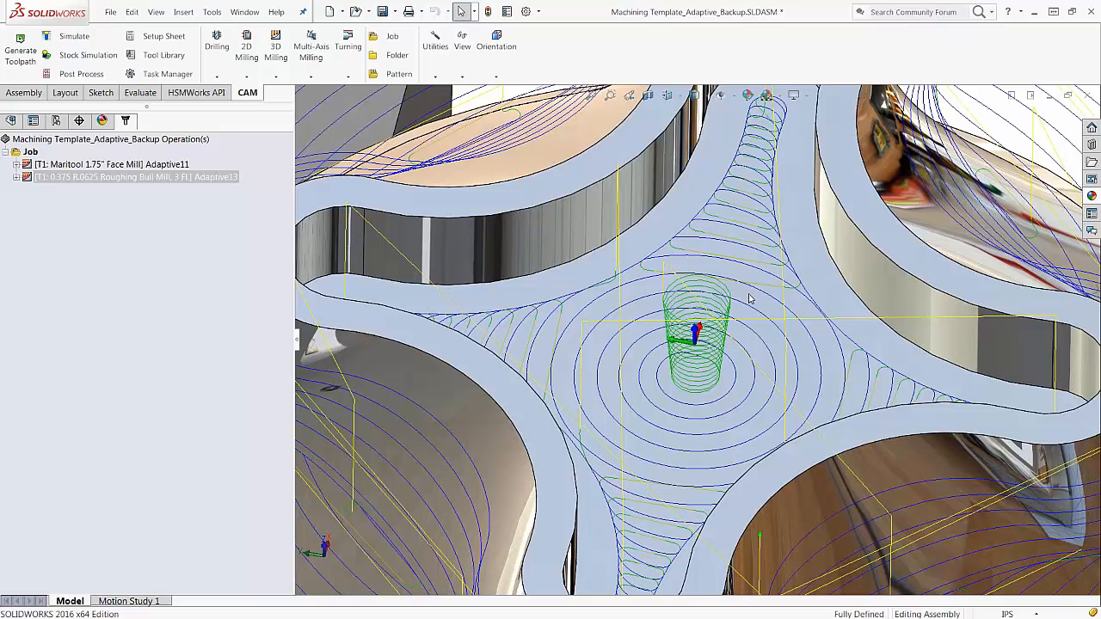
scroll(749, 298, up, 4)
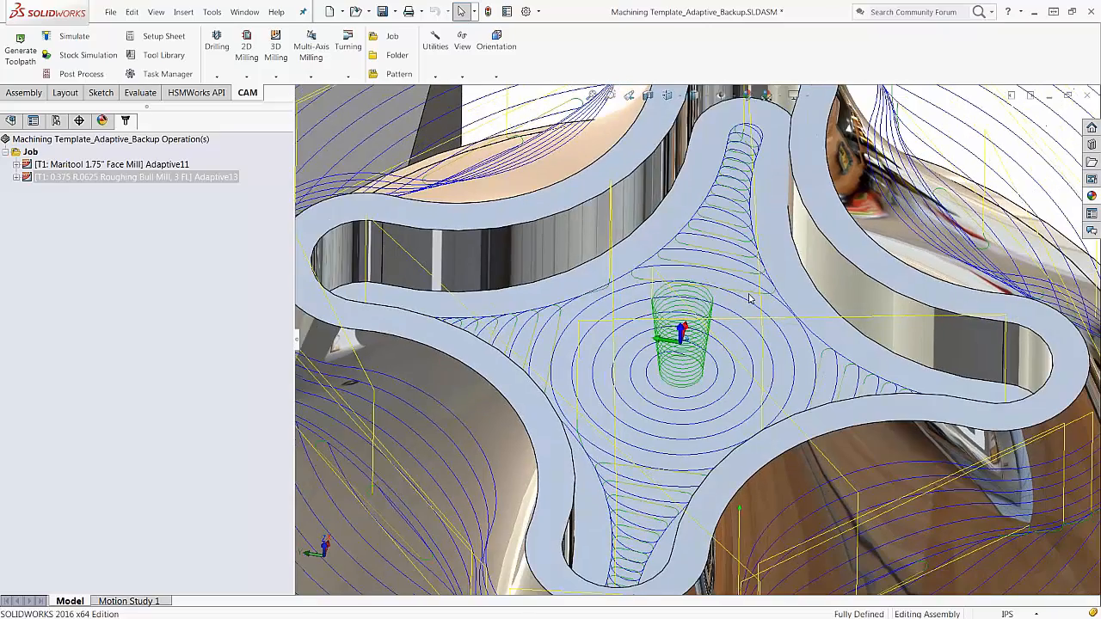
scroll(748, 299, up, 4)
scroll(749, 299, down, 3)
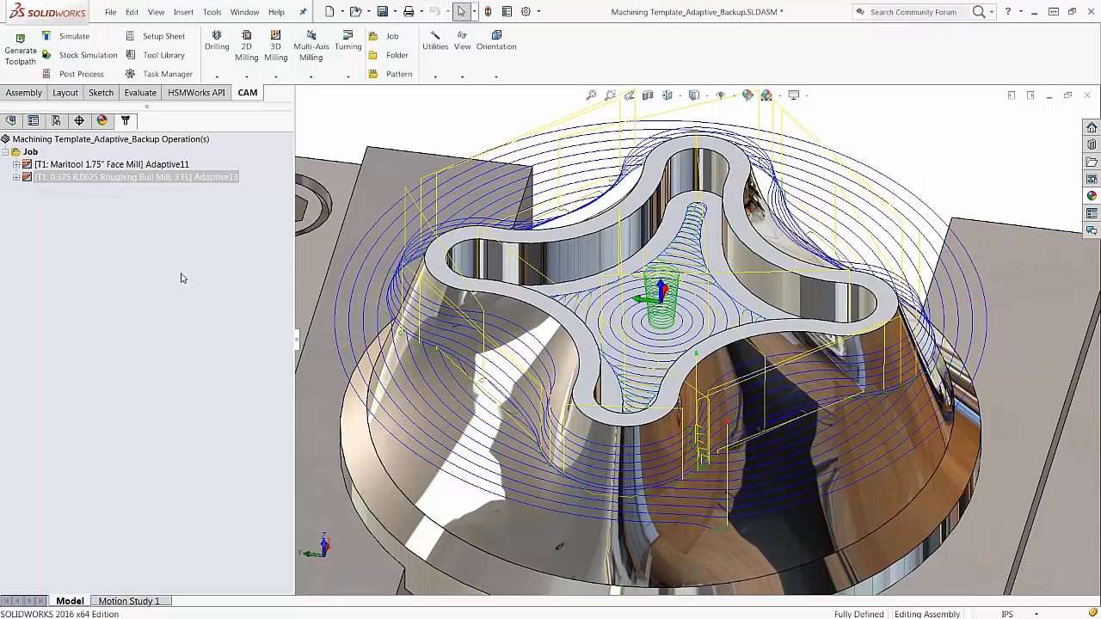
Reopen Adaptive13 for editing and review the optimal load and maximum roughing stepdown in its adaptive clearing settings.
click(158, 257)
click(98, 179)
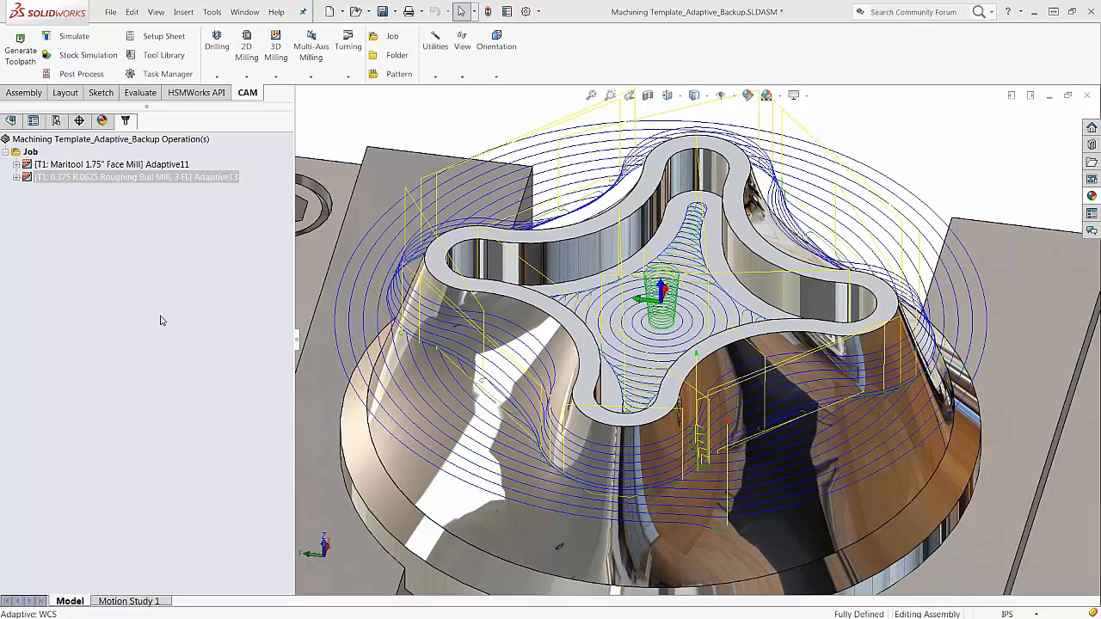
right_click(140, 179)
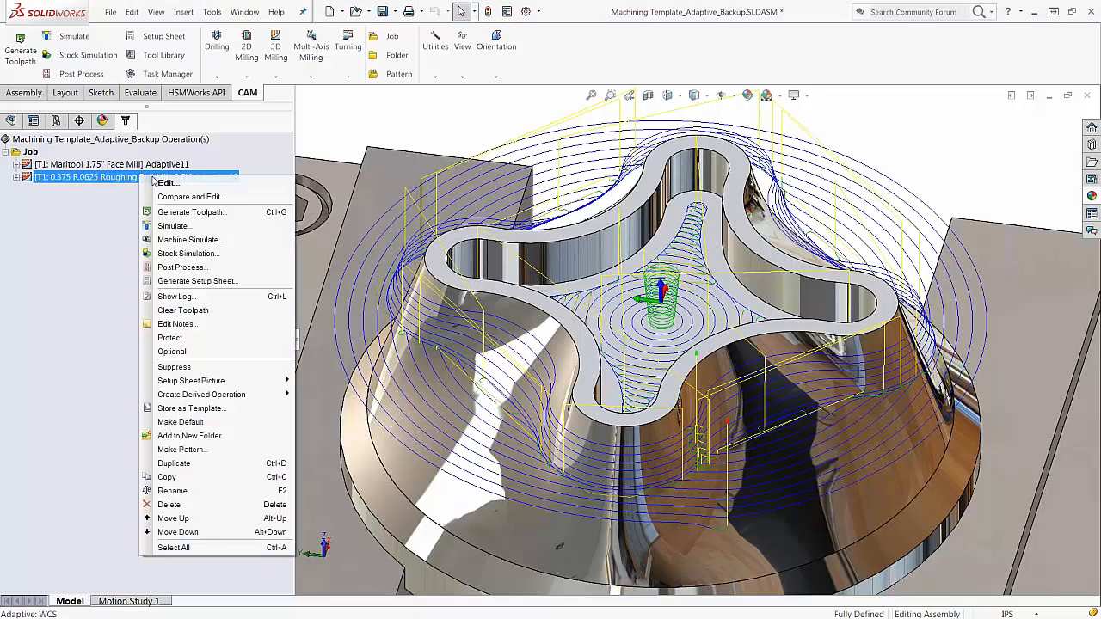
click(175, 181)
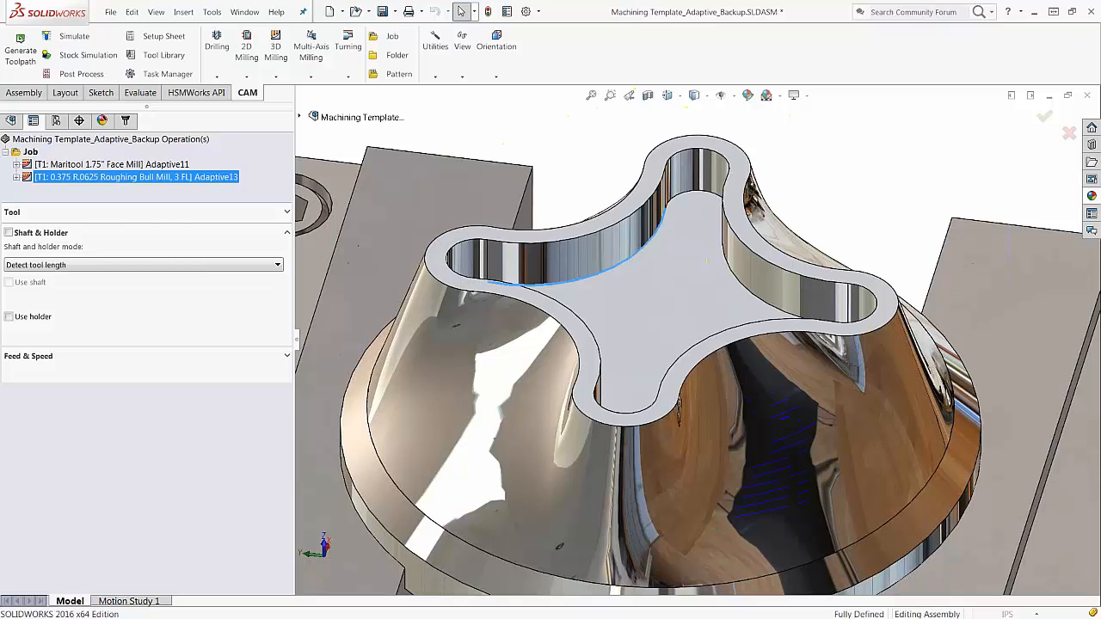
click(77, 186)
click(151, 245)
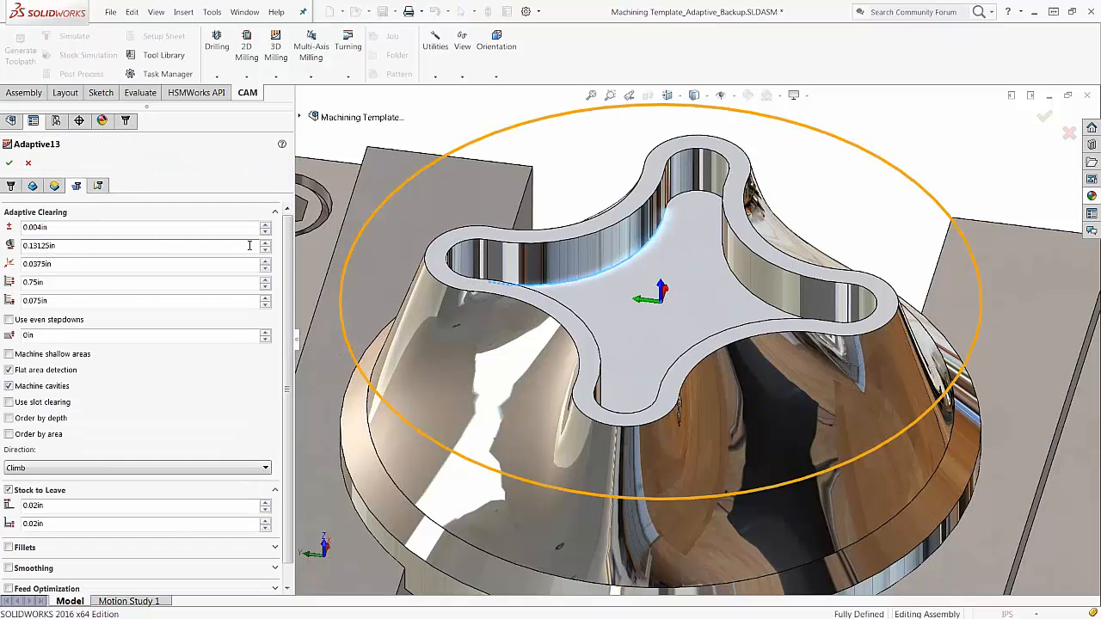
mouse_move(249, 245)
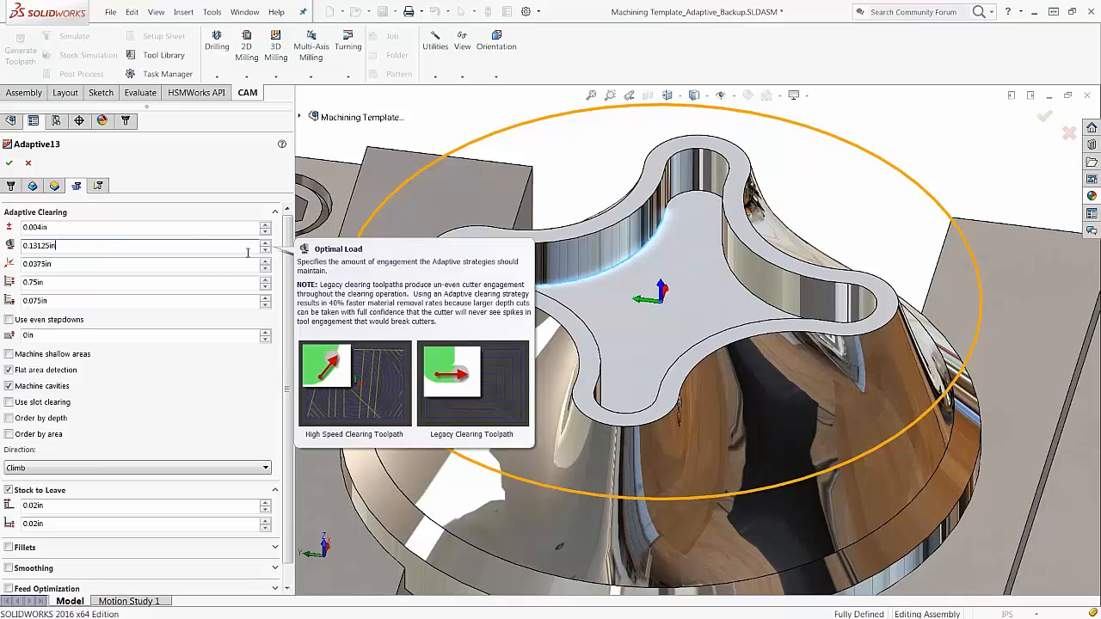
mouse_move(242, 286)
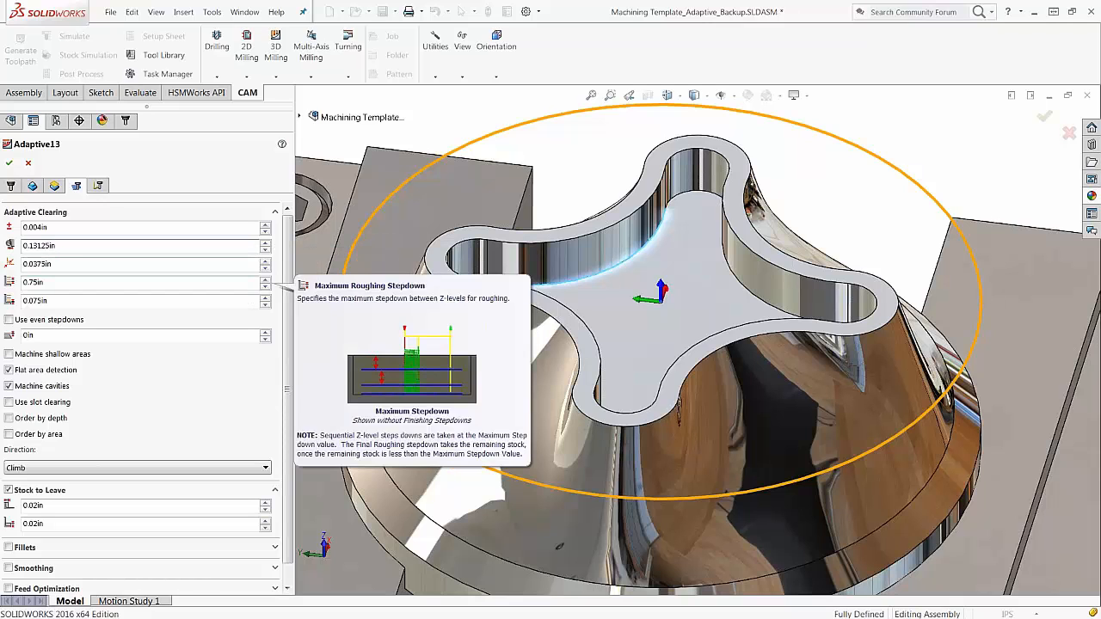
click(255, 246)
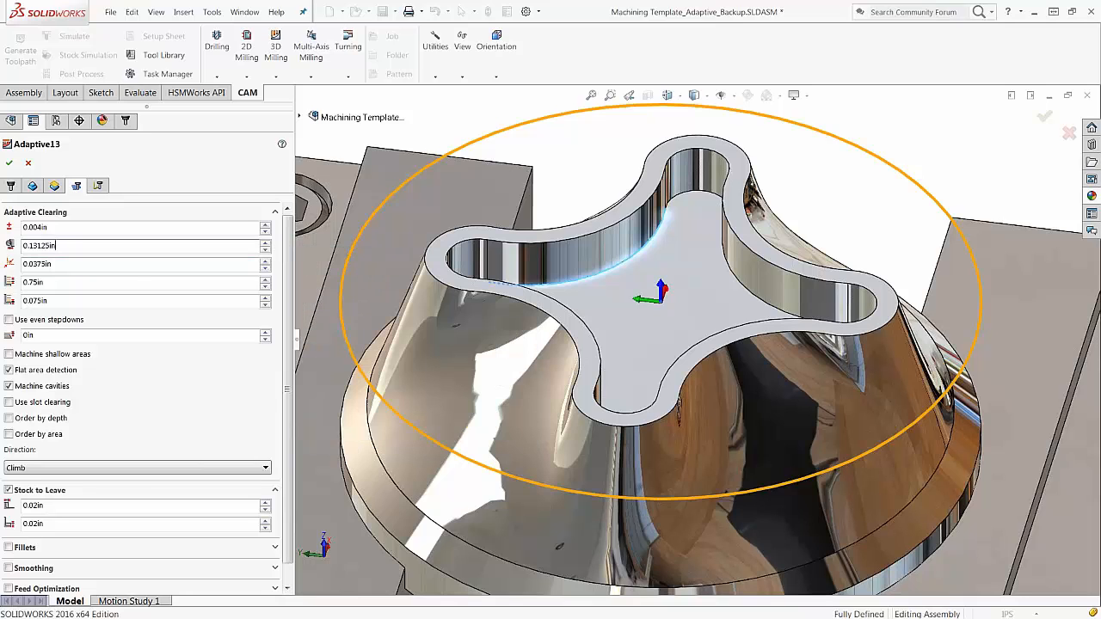
Switch to the browser to view the Adaptive Clearing at Pier 9 video page, then return to SOLIDWORKS and accept the Adaptive13 settings.
key(alt+Tab)
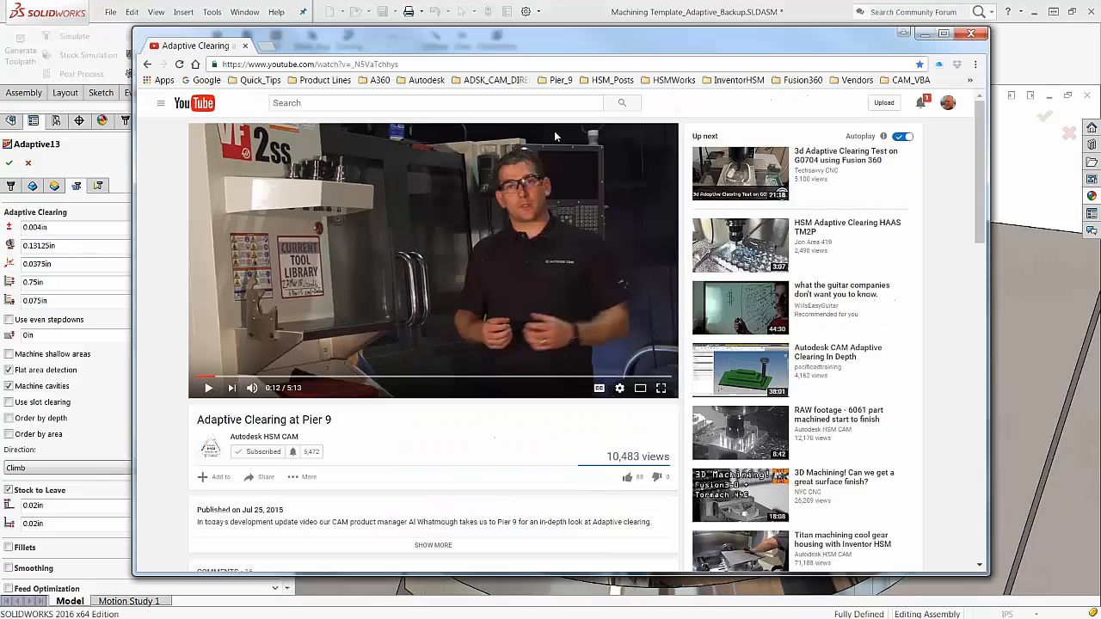
drag(682, 51, 774, 46)
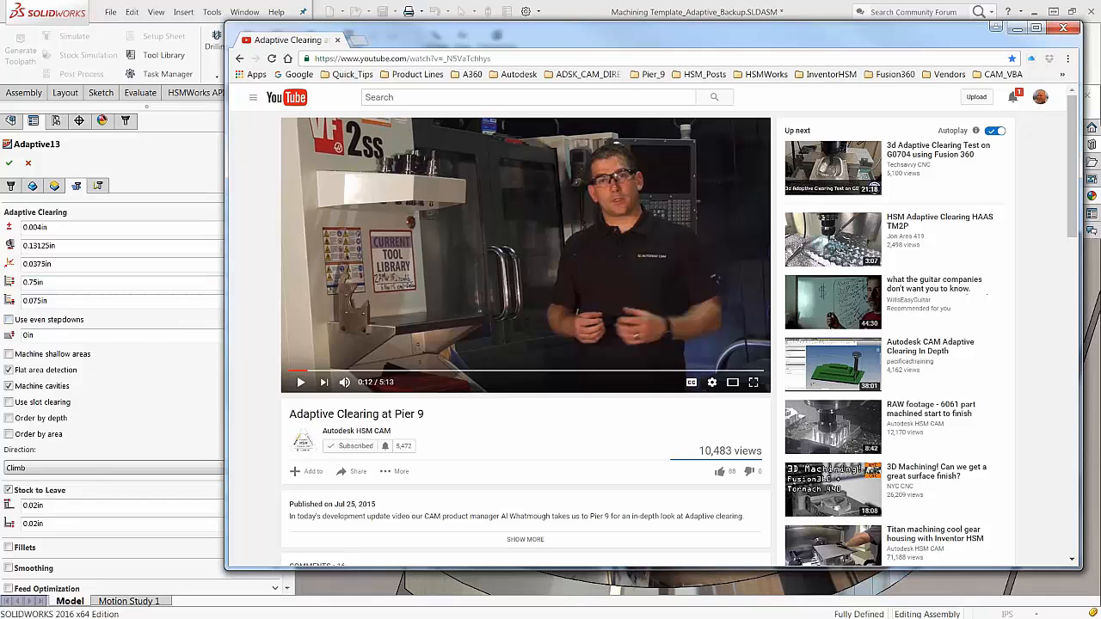
click(1017, 28)
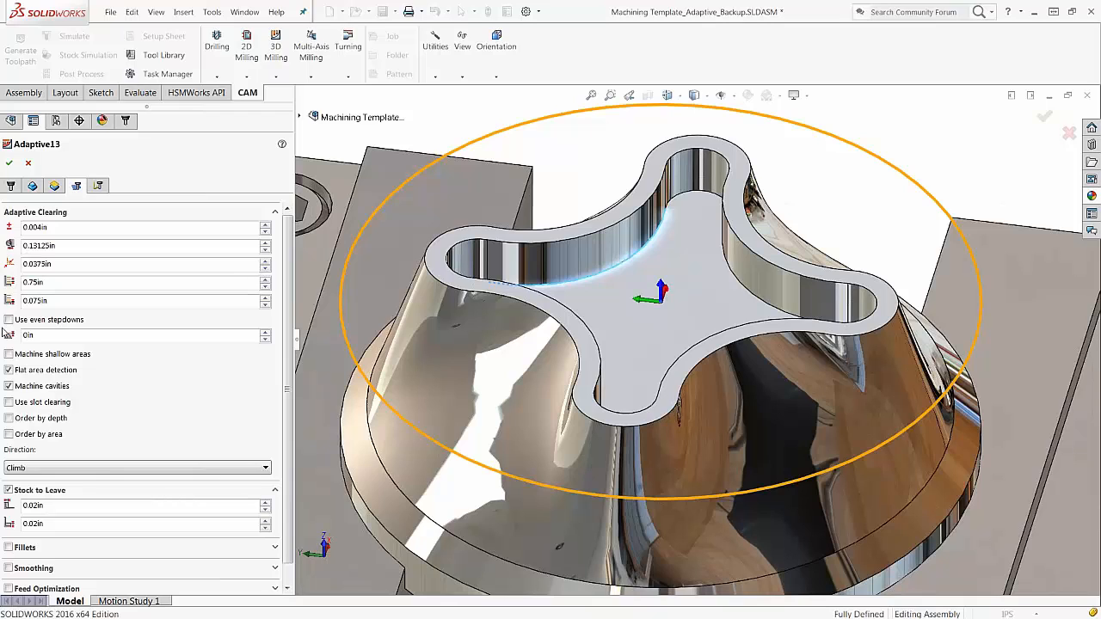
click(8, 163)
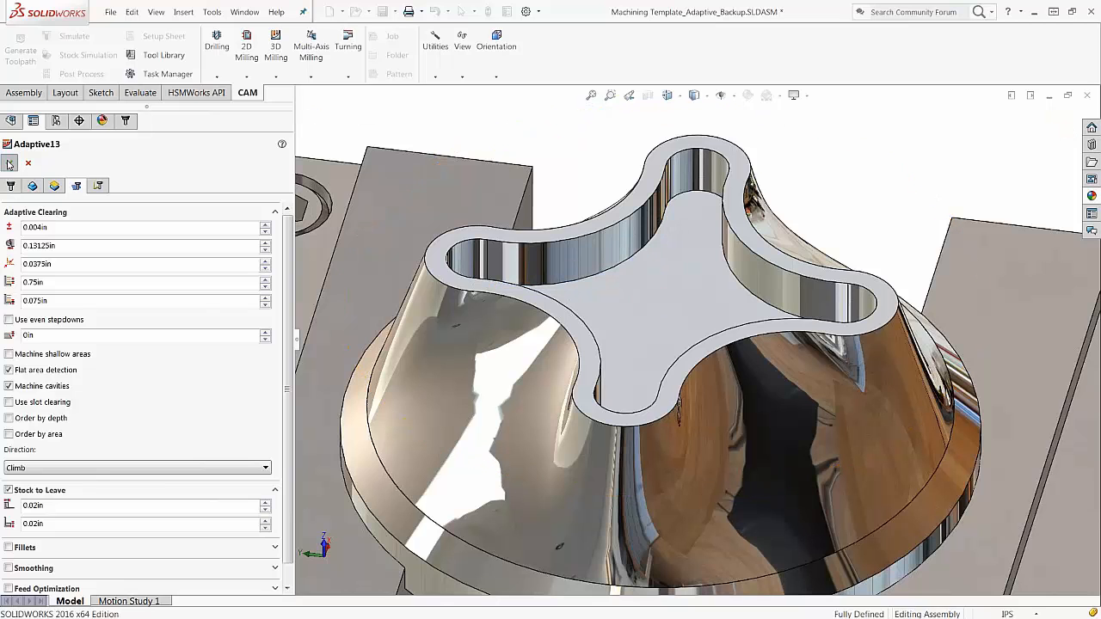
Reopen Adaptive13, set its bottom height to From Model Bottom, and accept the change.
right_click(100, 180)
click(122, 186)
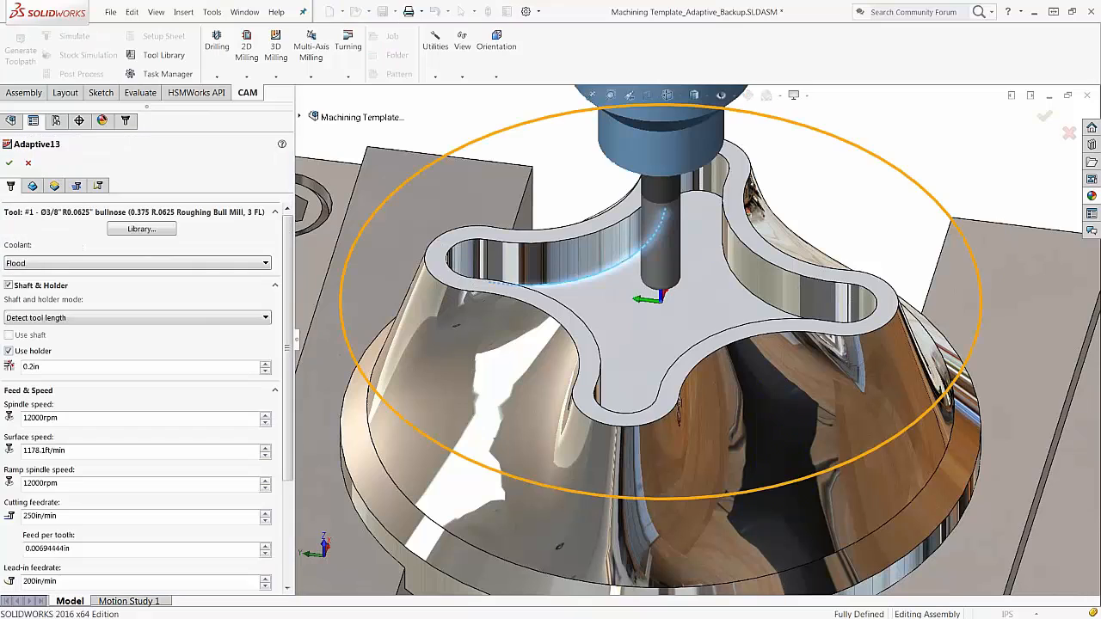
click(53, 187)
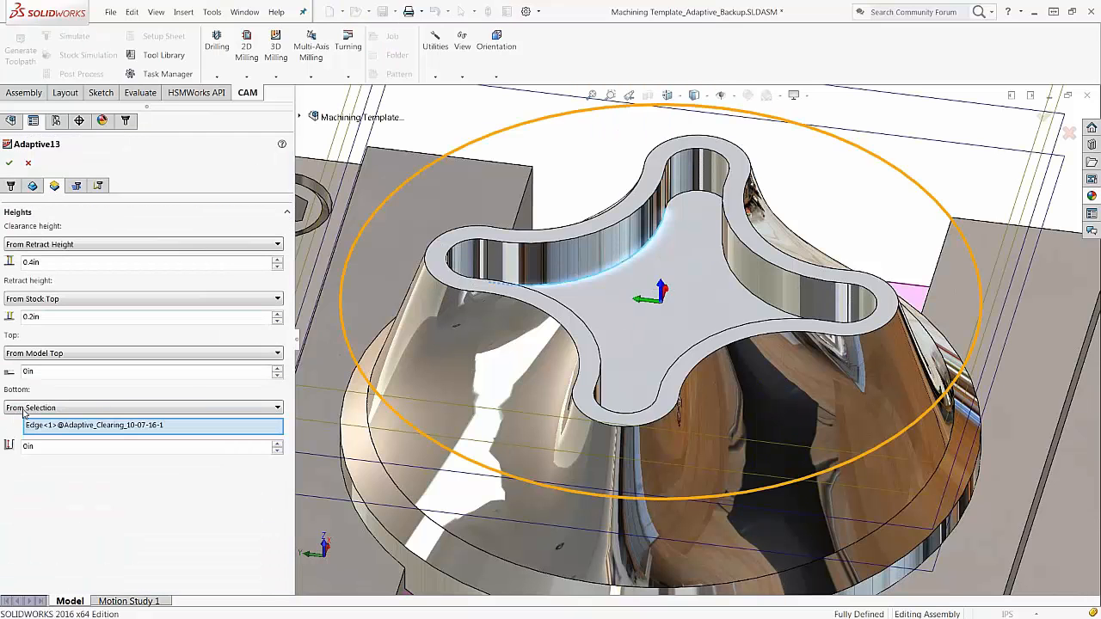
click(24, 409)
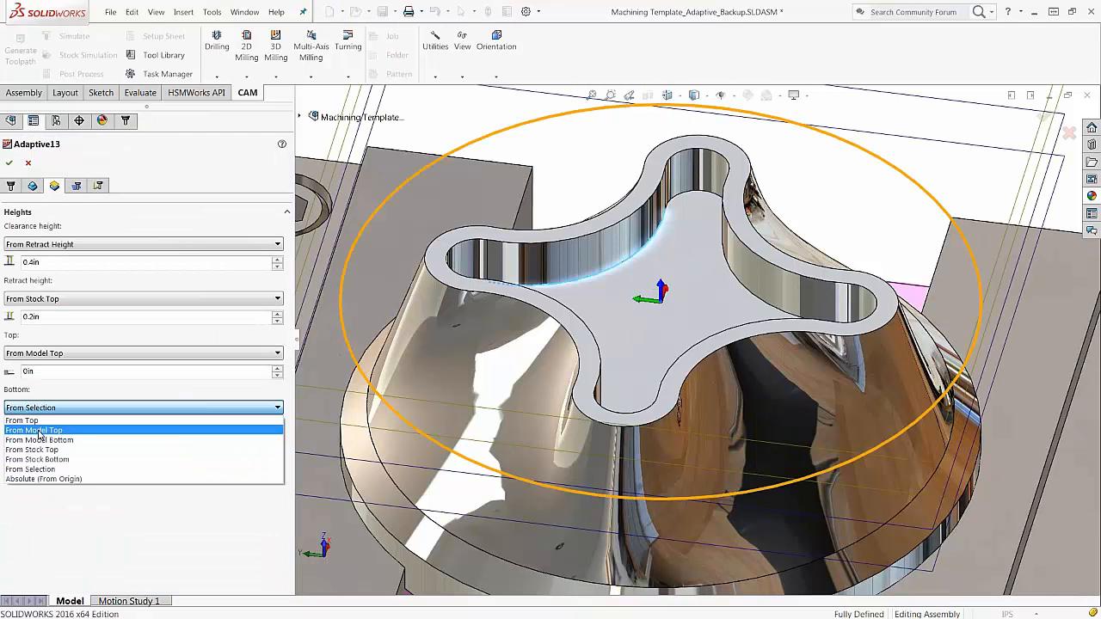
click(38, 440)
click(8, 162)
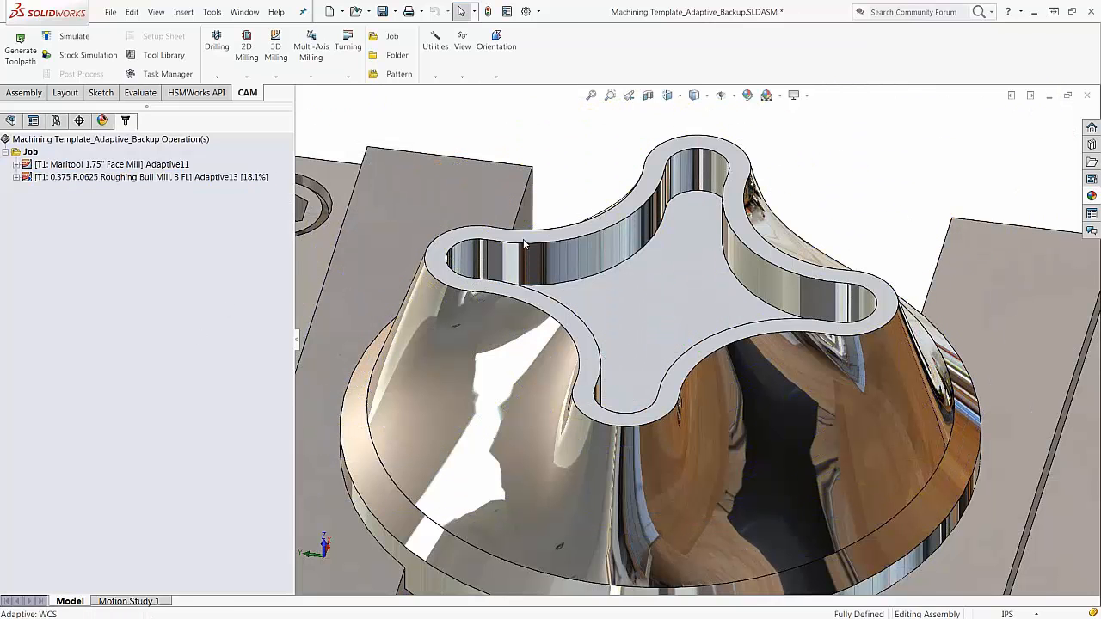
Examine the Job's stock around the part and the regenerated Adaptive13 toolpath.
middle_drag(527, 244, 535, 200)
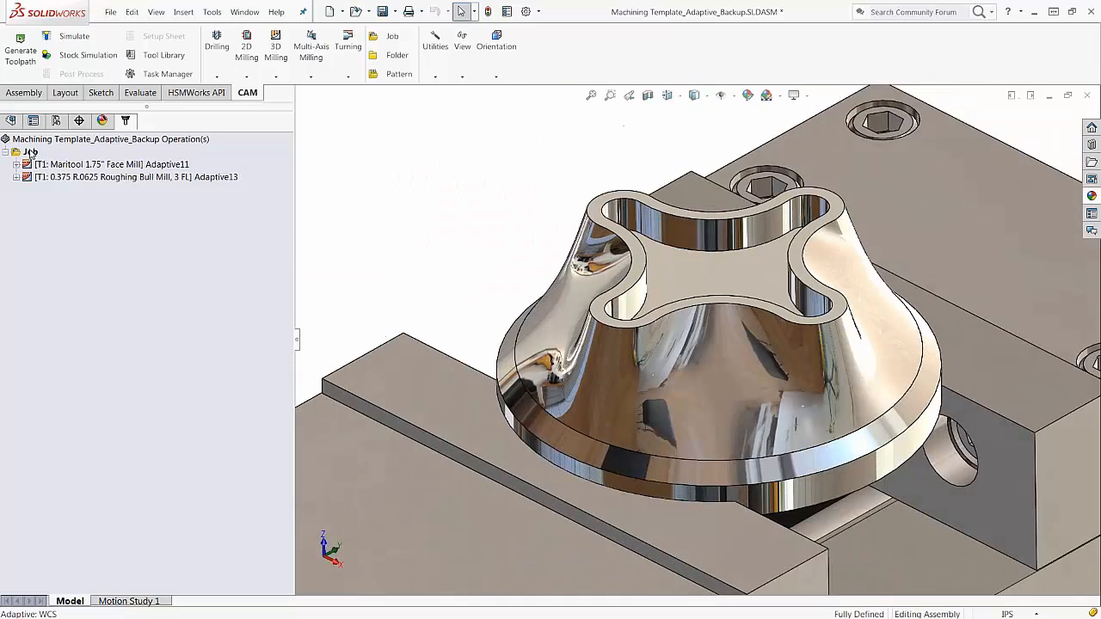
click(30, 151)
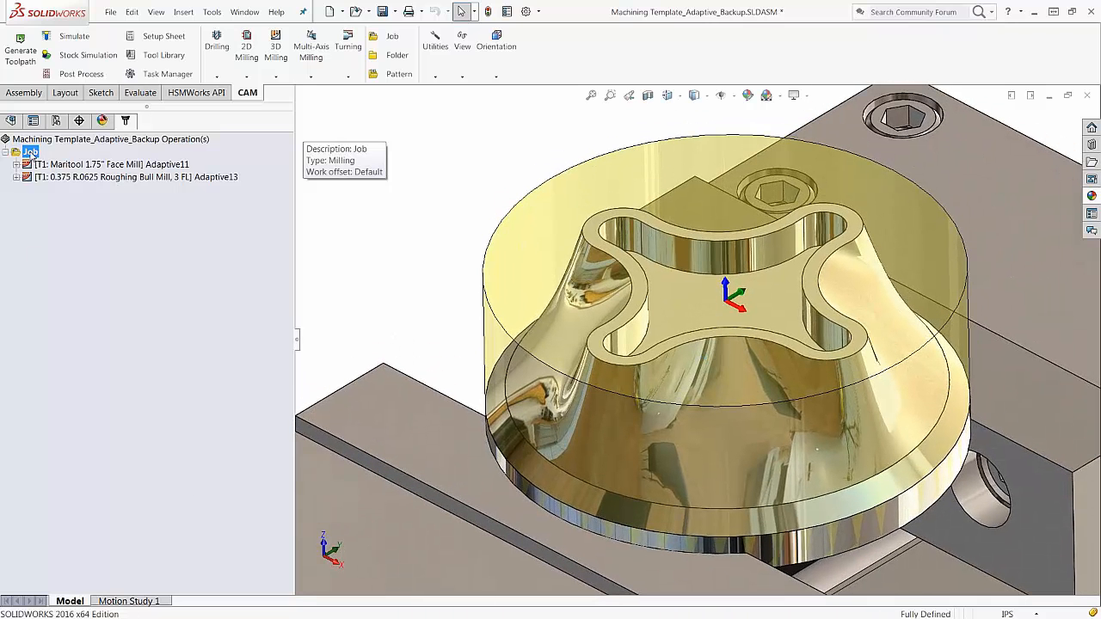
right_click(31, 151)
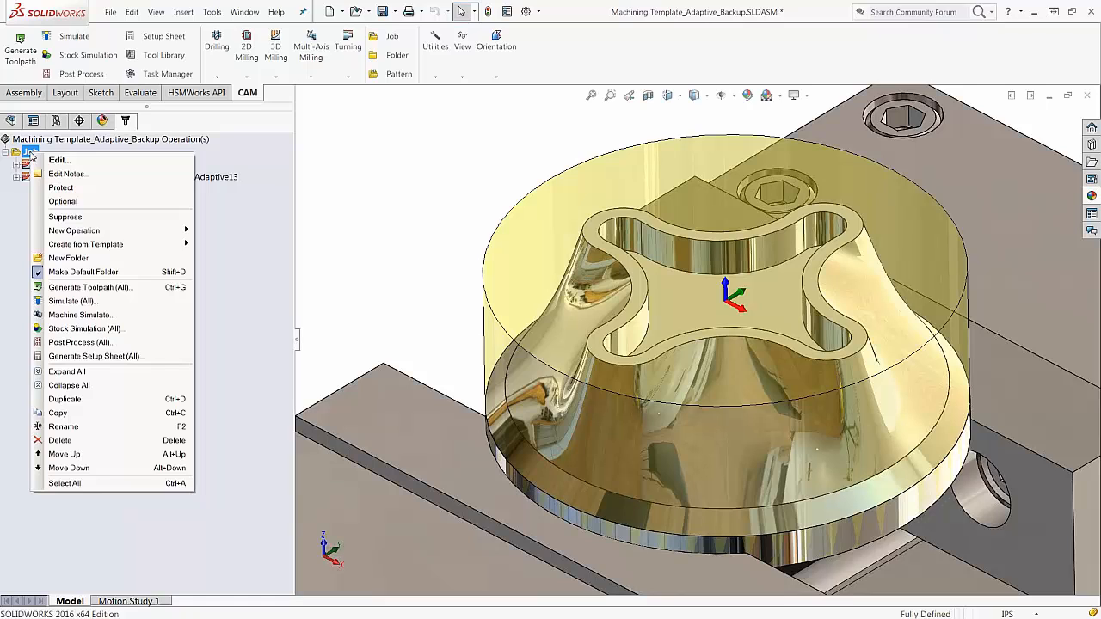
click(19, 191)
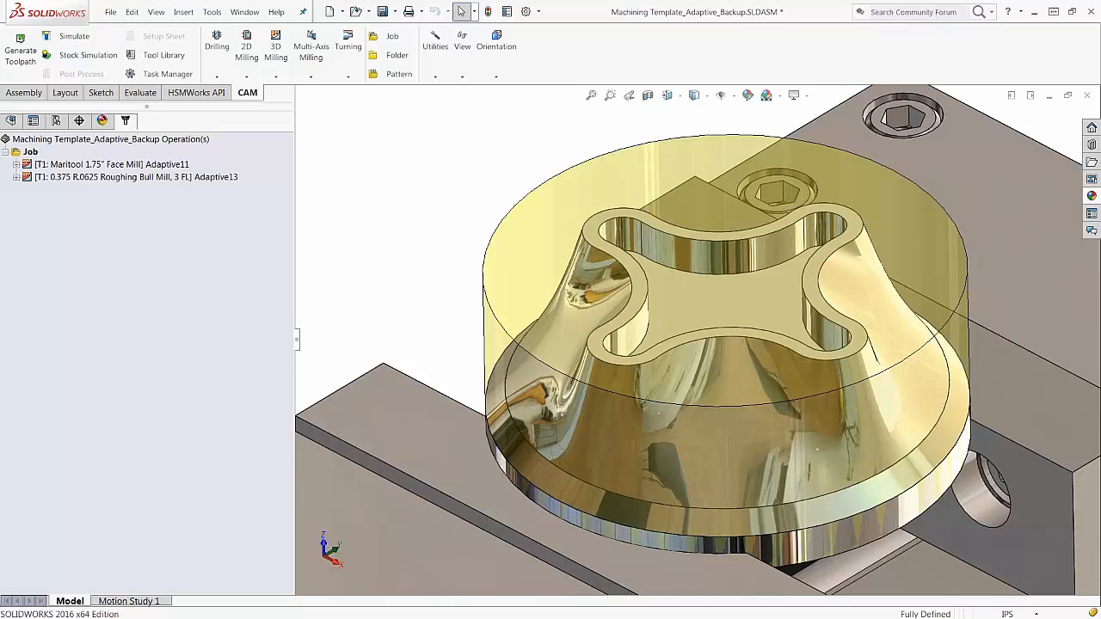
click(155, 177)
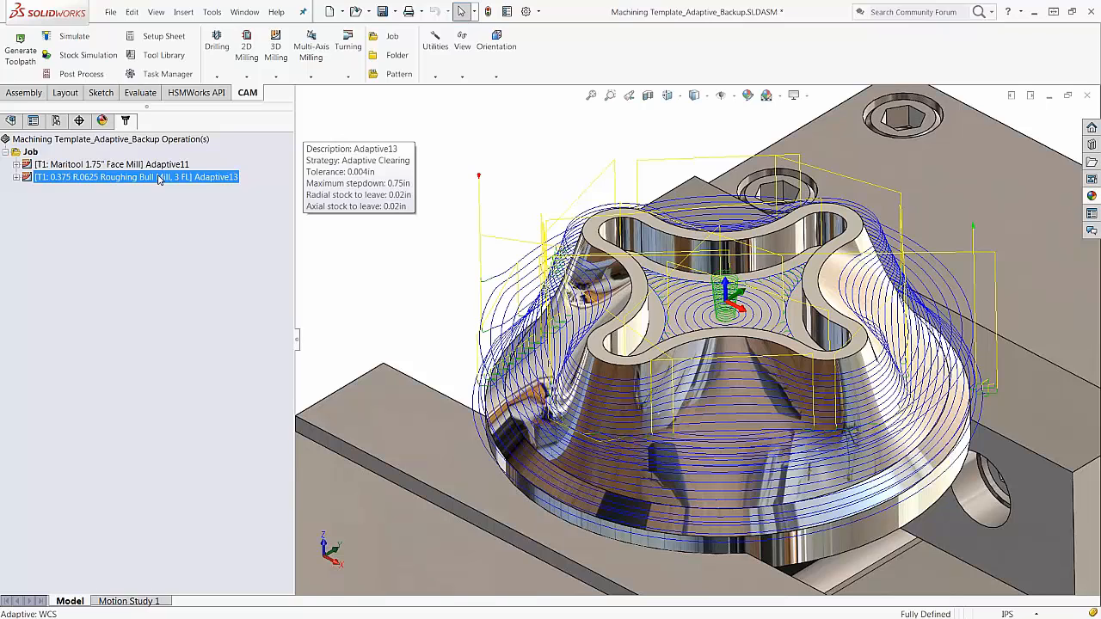
Reopen Adaptive13, review its geometry settings including the Model override option, and close the operation.
right_click(158, 178)
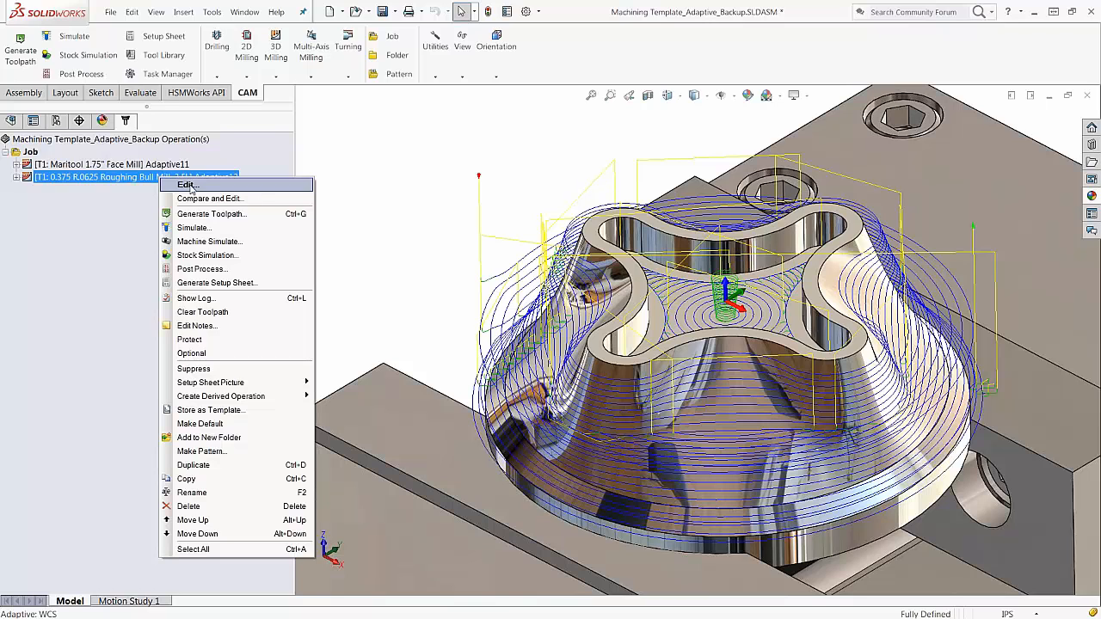
click(190, 186)
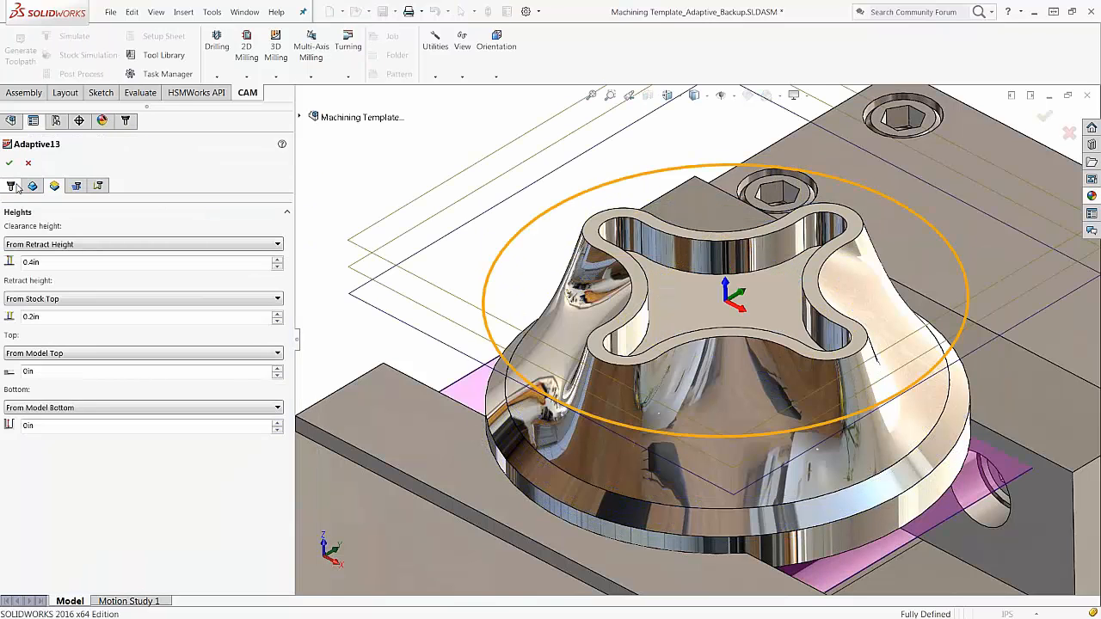
click(35, 188)
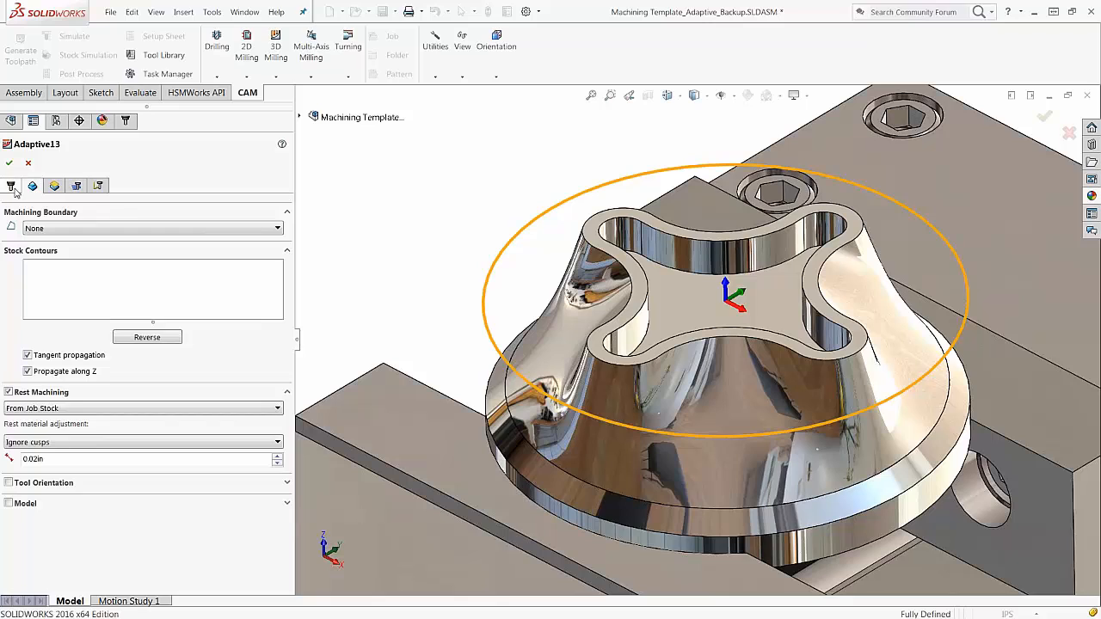
click(9, 503)
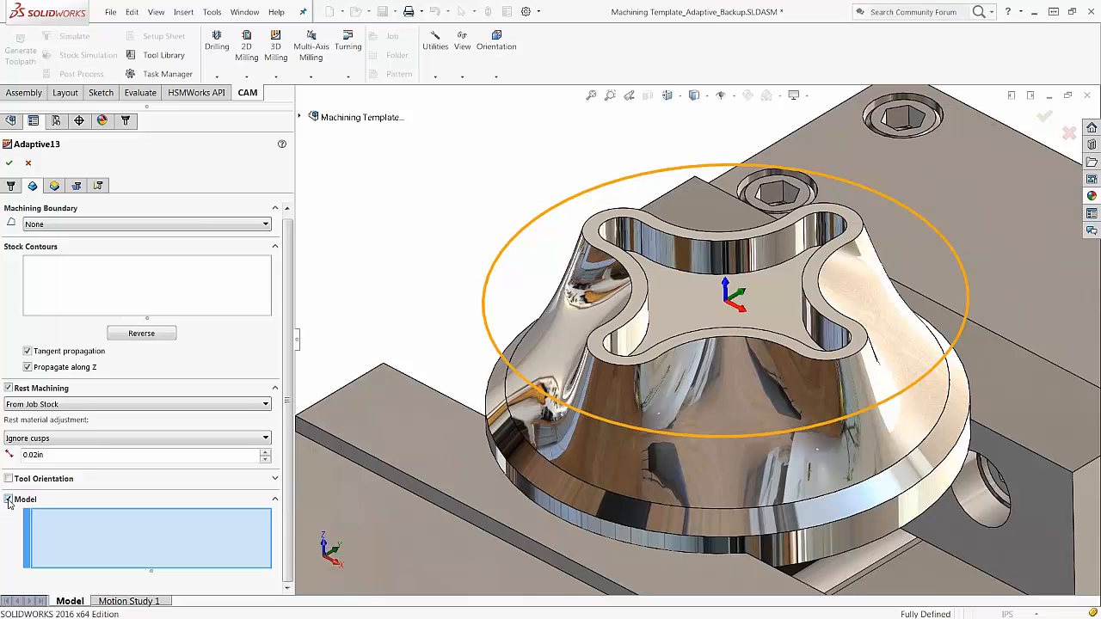
click(8, 500)
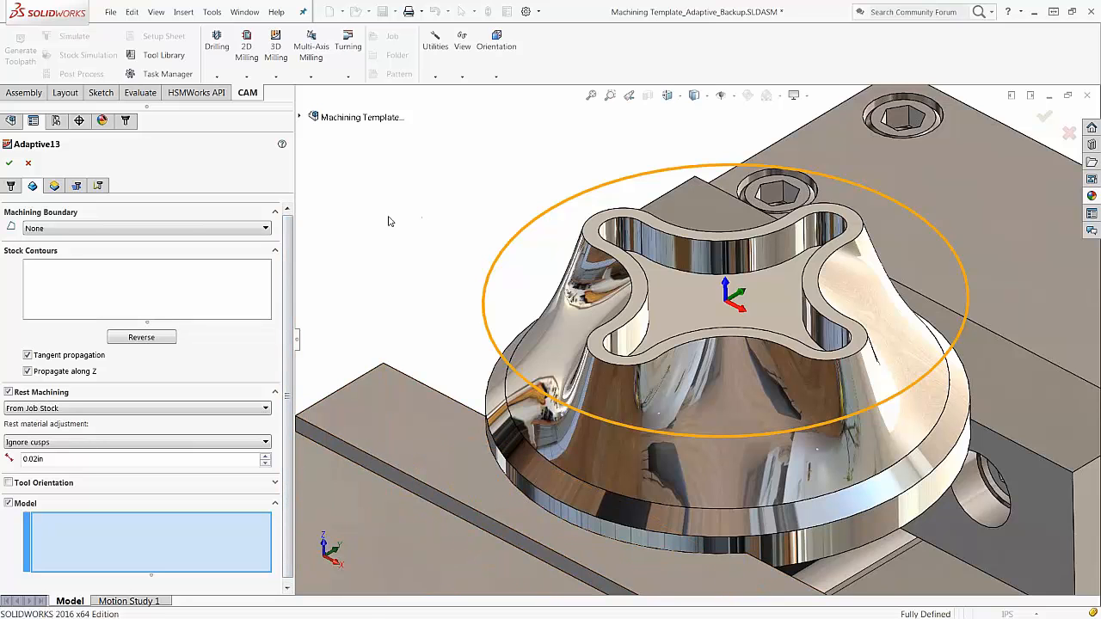
click(9, 163)
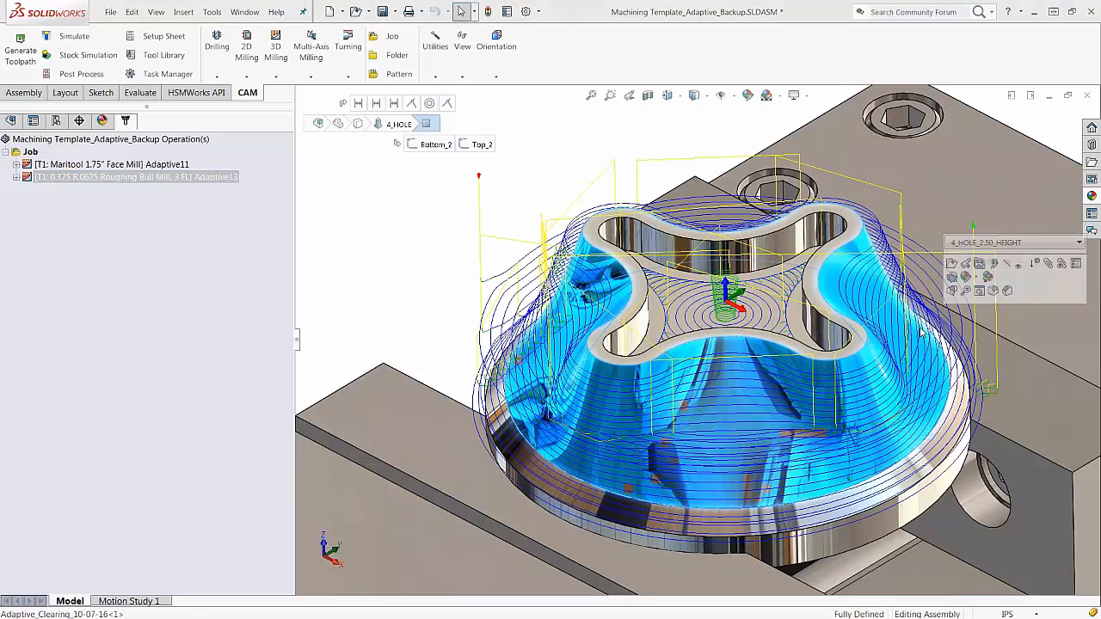
Switch the part's configuration to 4_HOLE_FLANGE and clear the selection.
click(981, 243)
click(978, 285)
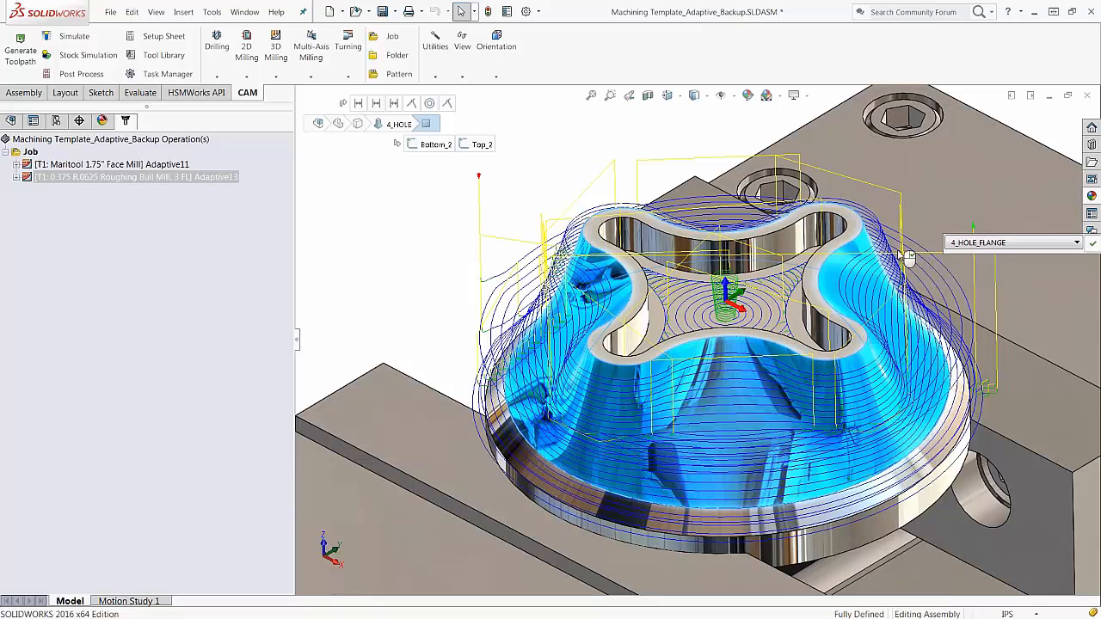
click(1092, 243)
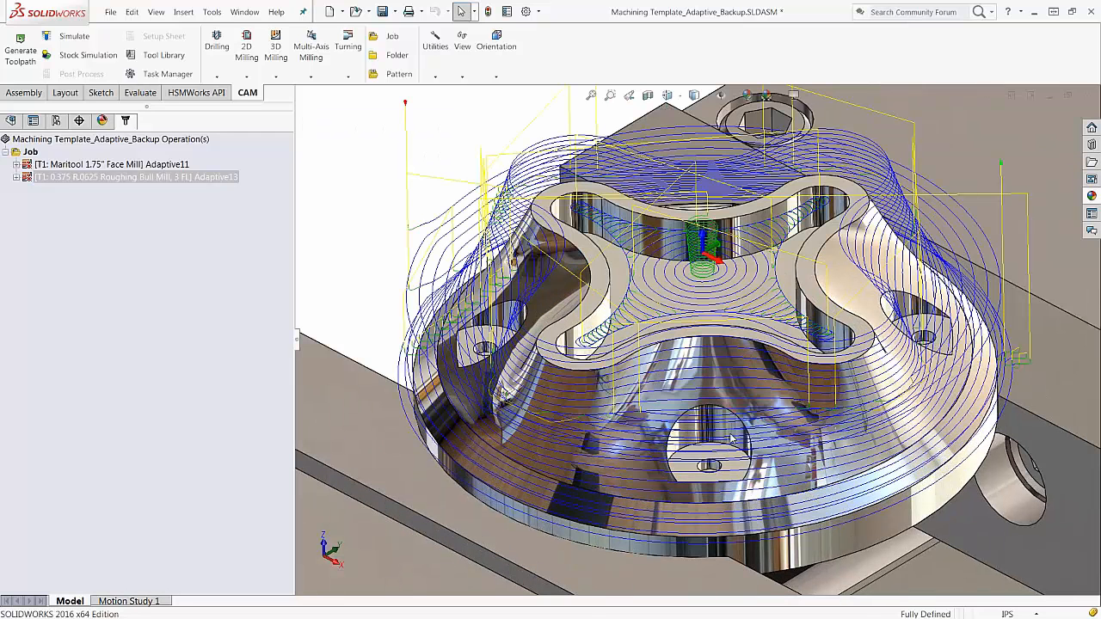
click(184, 219)
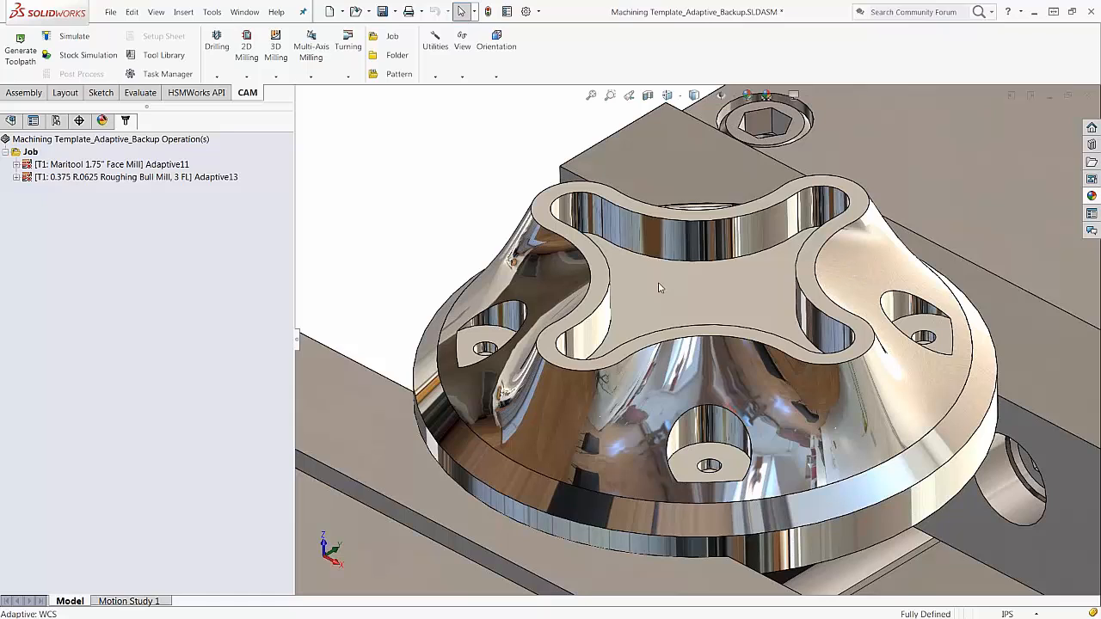
Select the part's outer face and change the part's configuration to 4_HOLE.
click(859, 274)
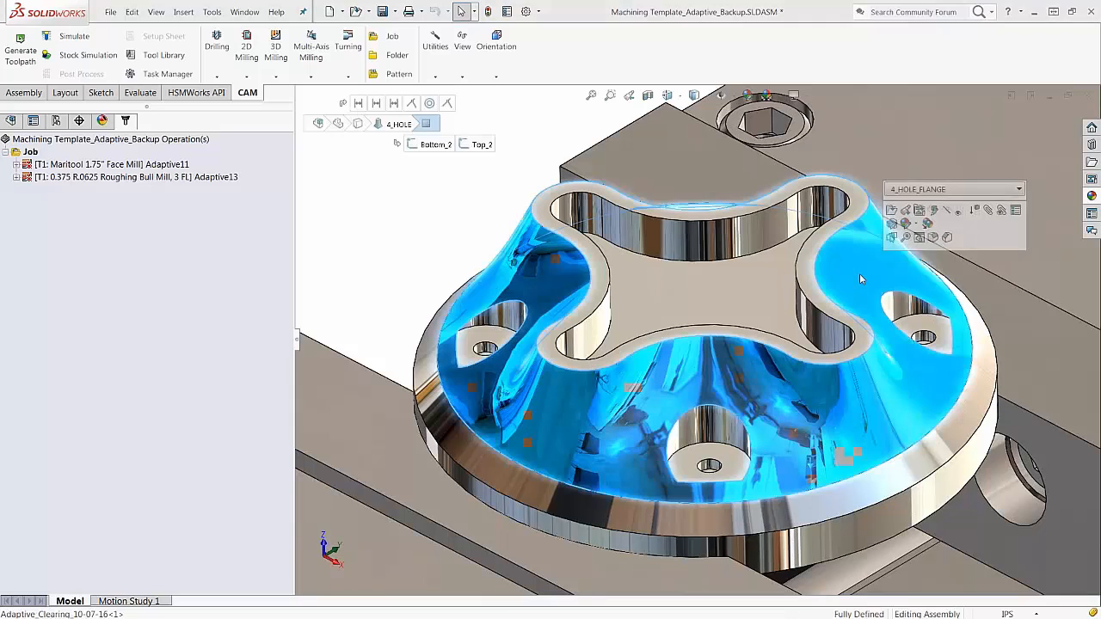
click(925, 191)
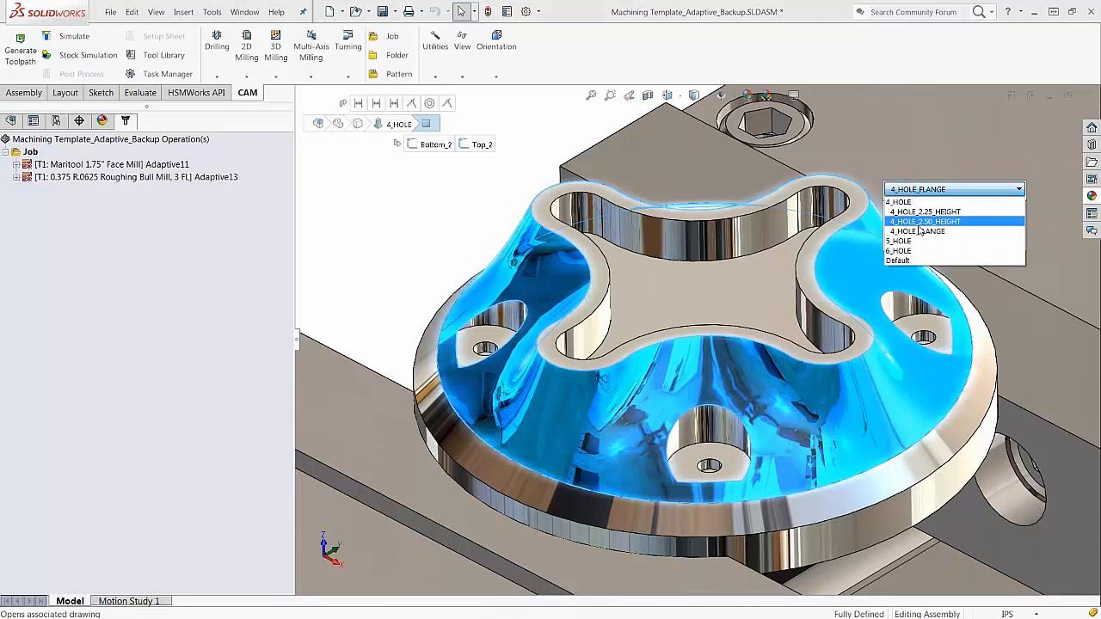
click(899, 202)
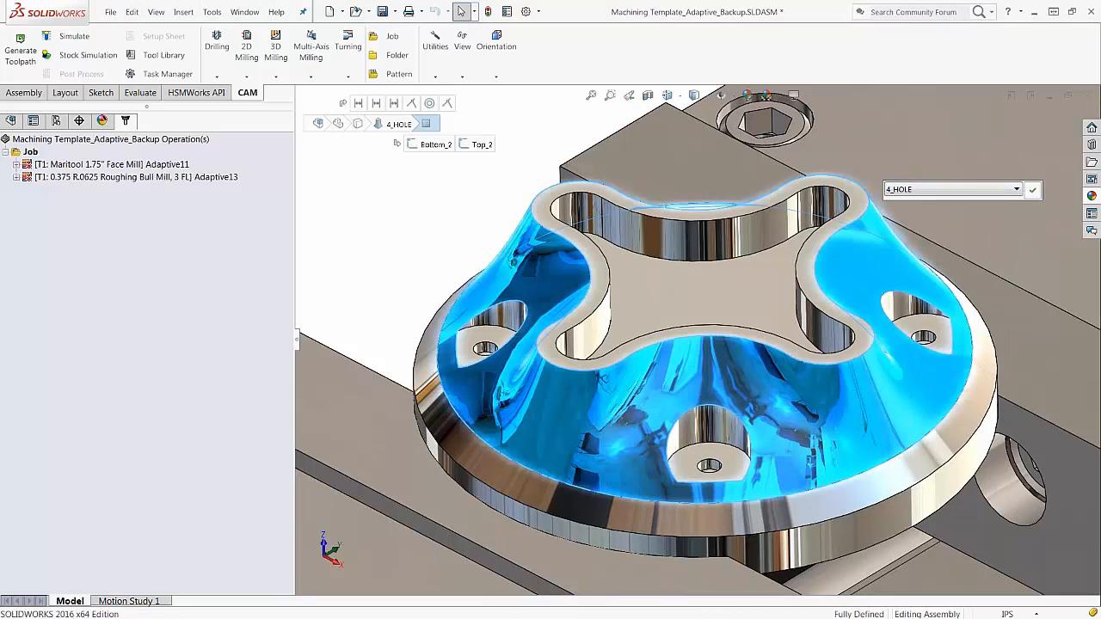
click(1033, 191)
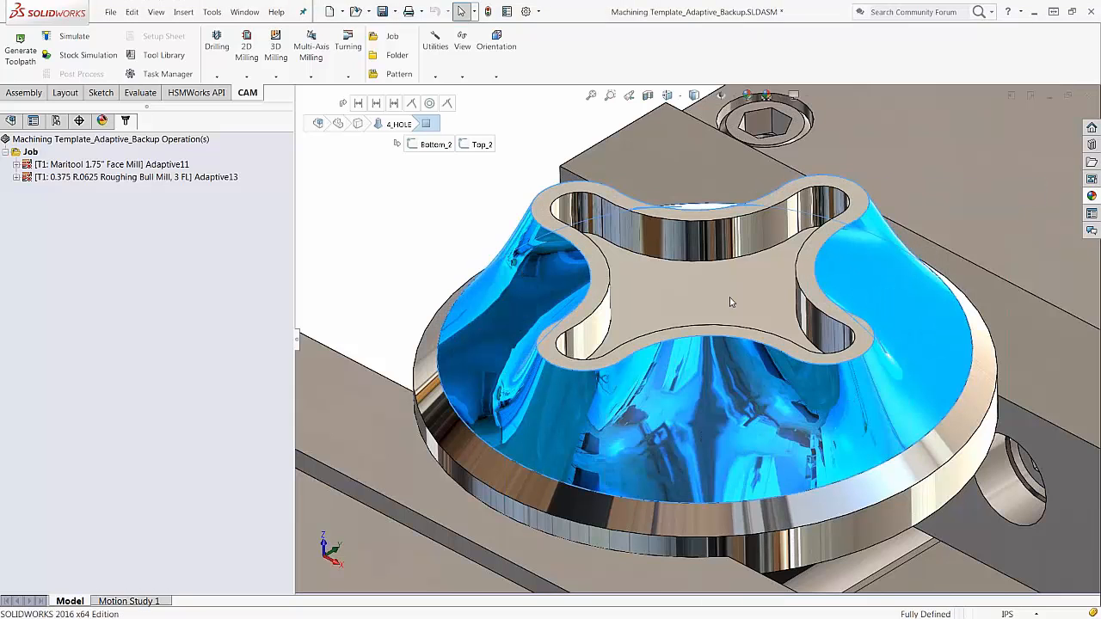
Change the part back to the 4_HOLE_FLANGE configuration with the bolt hole pockets.
click(859, 294)
click(922, 211)
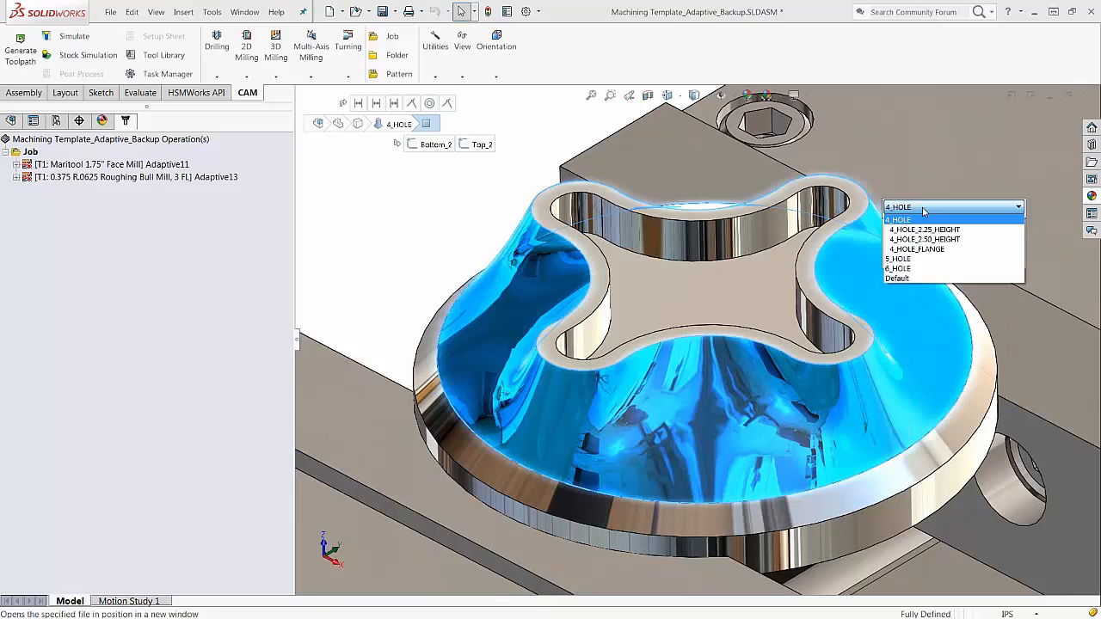
click(918, 254)
click(1033, 207)
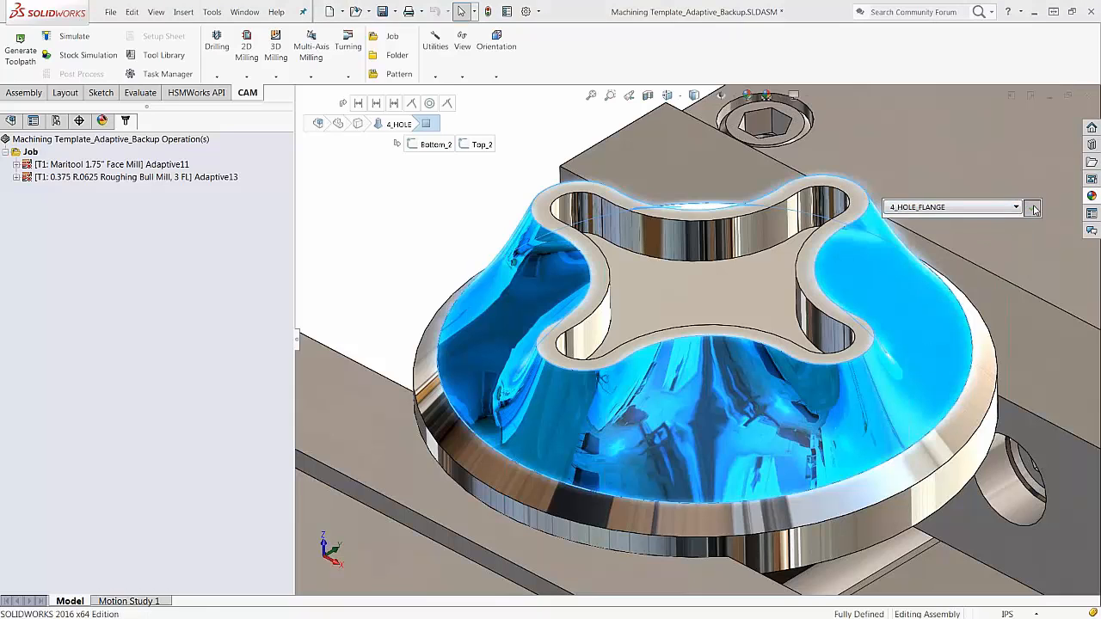
Return the part to the 4_HOLE configuration without the bolt hole pockets.
click(883, 271)
click(967, 185)
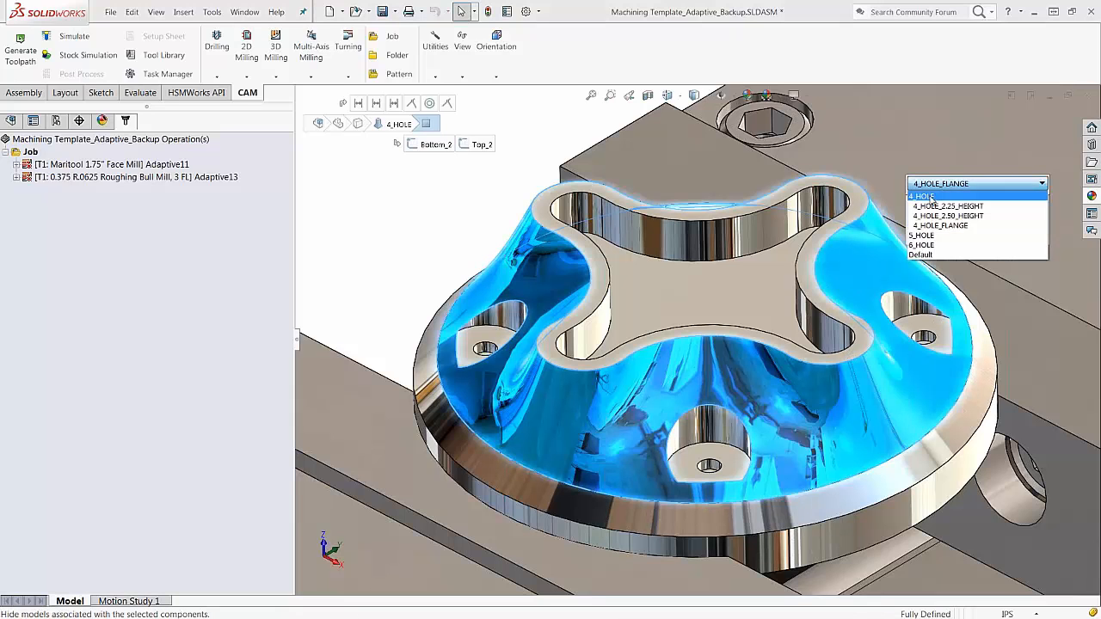
click(933, 195)
click(1056, 183)
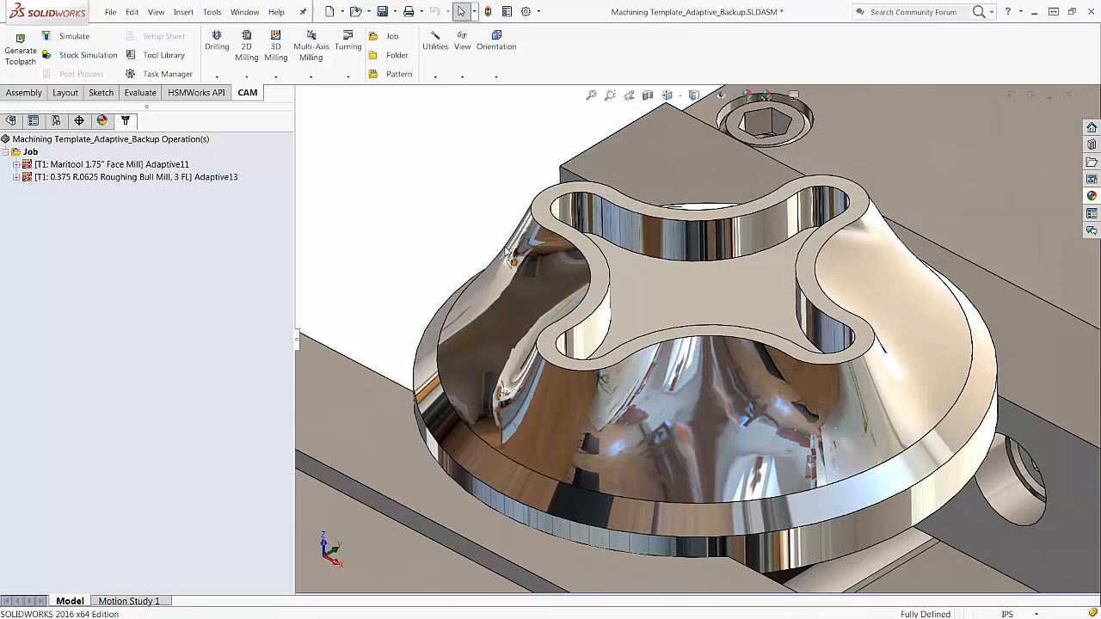
Regenerate the toolpaths of all operations in the Job for the changed part configuration.
scroll(510, 253, up, 3)
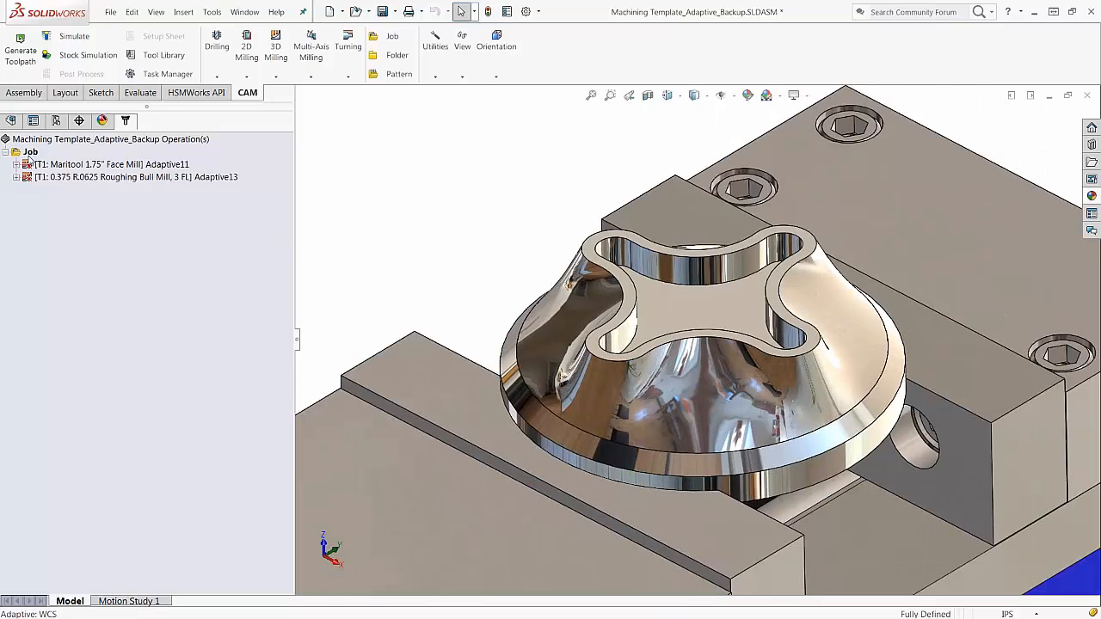
click(30, 152)
click(25, 55)
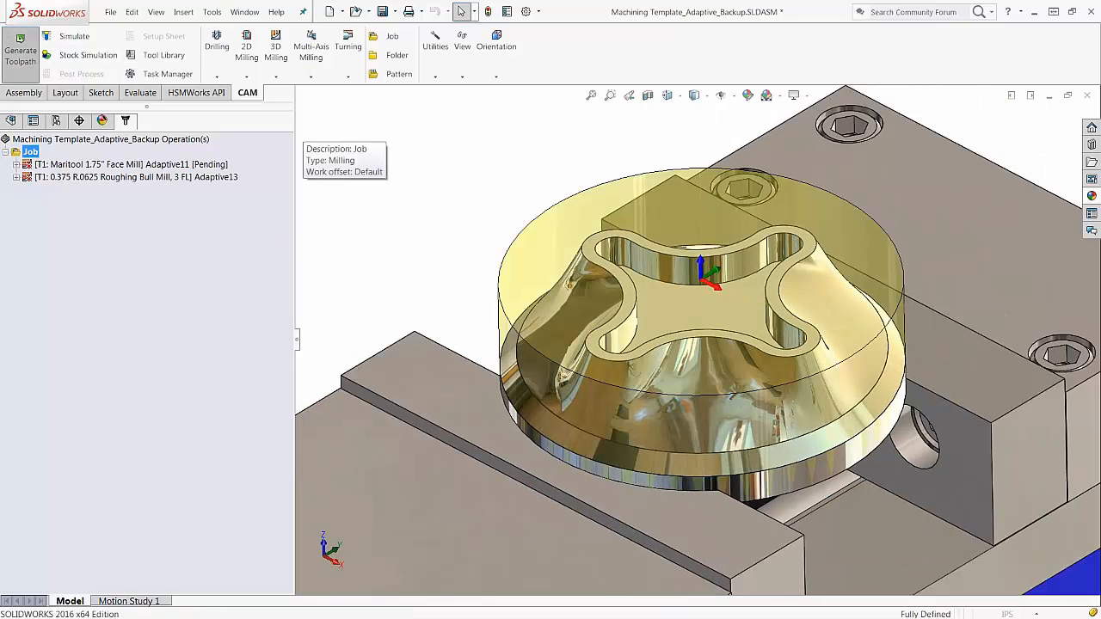
click(203, 276)
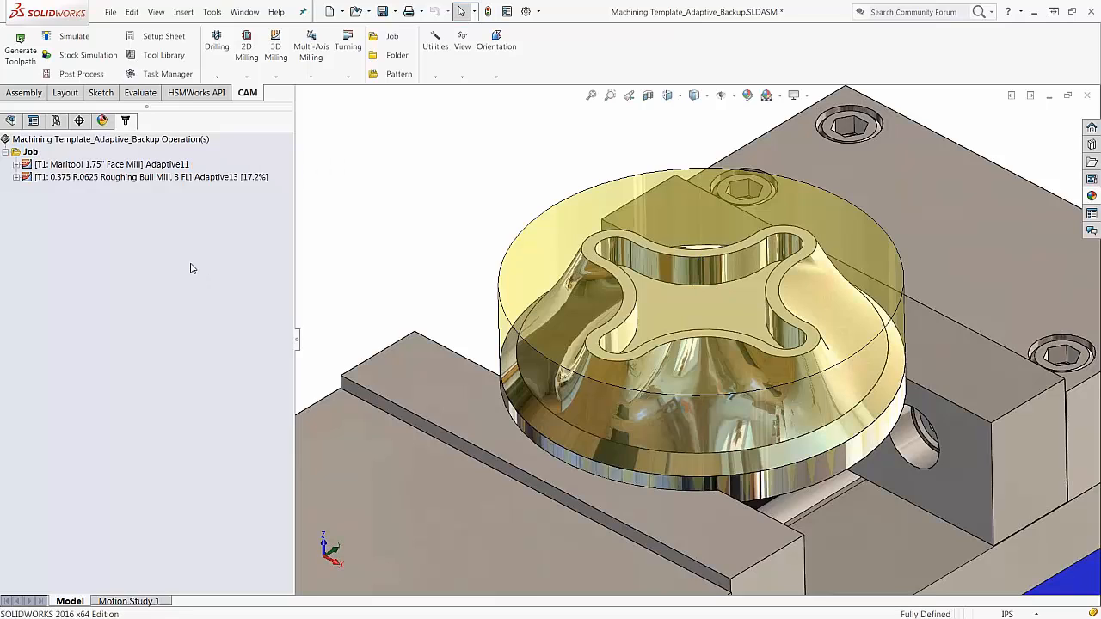